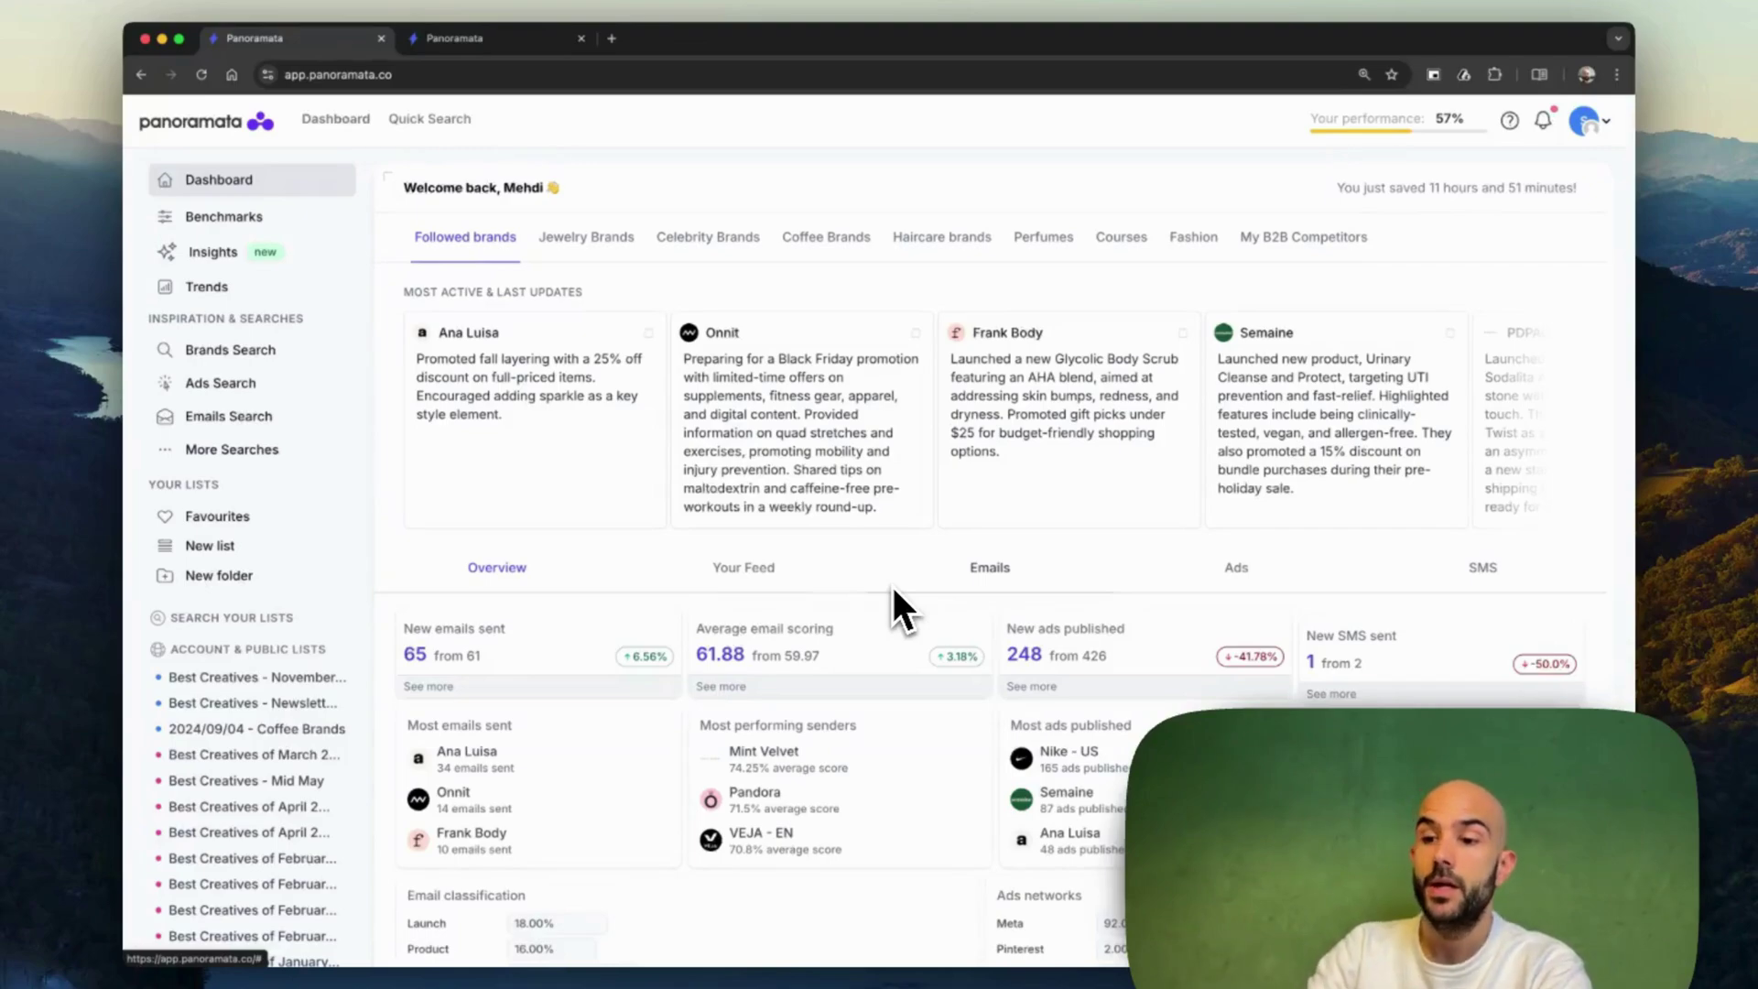
scroll(910, 680, down, 10)
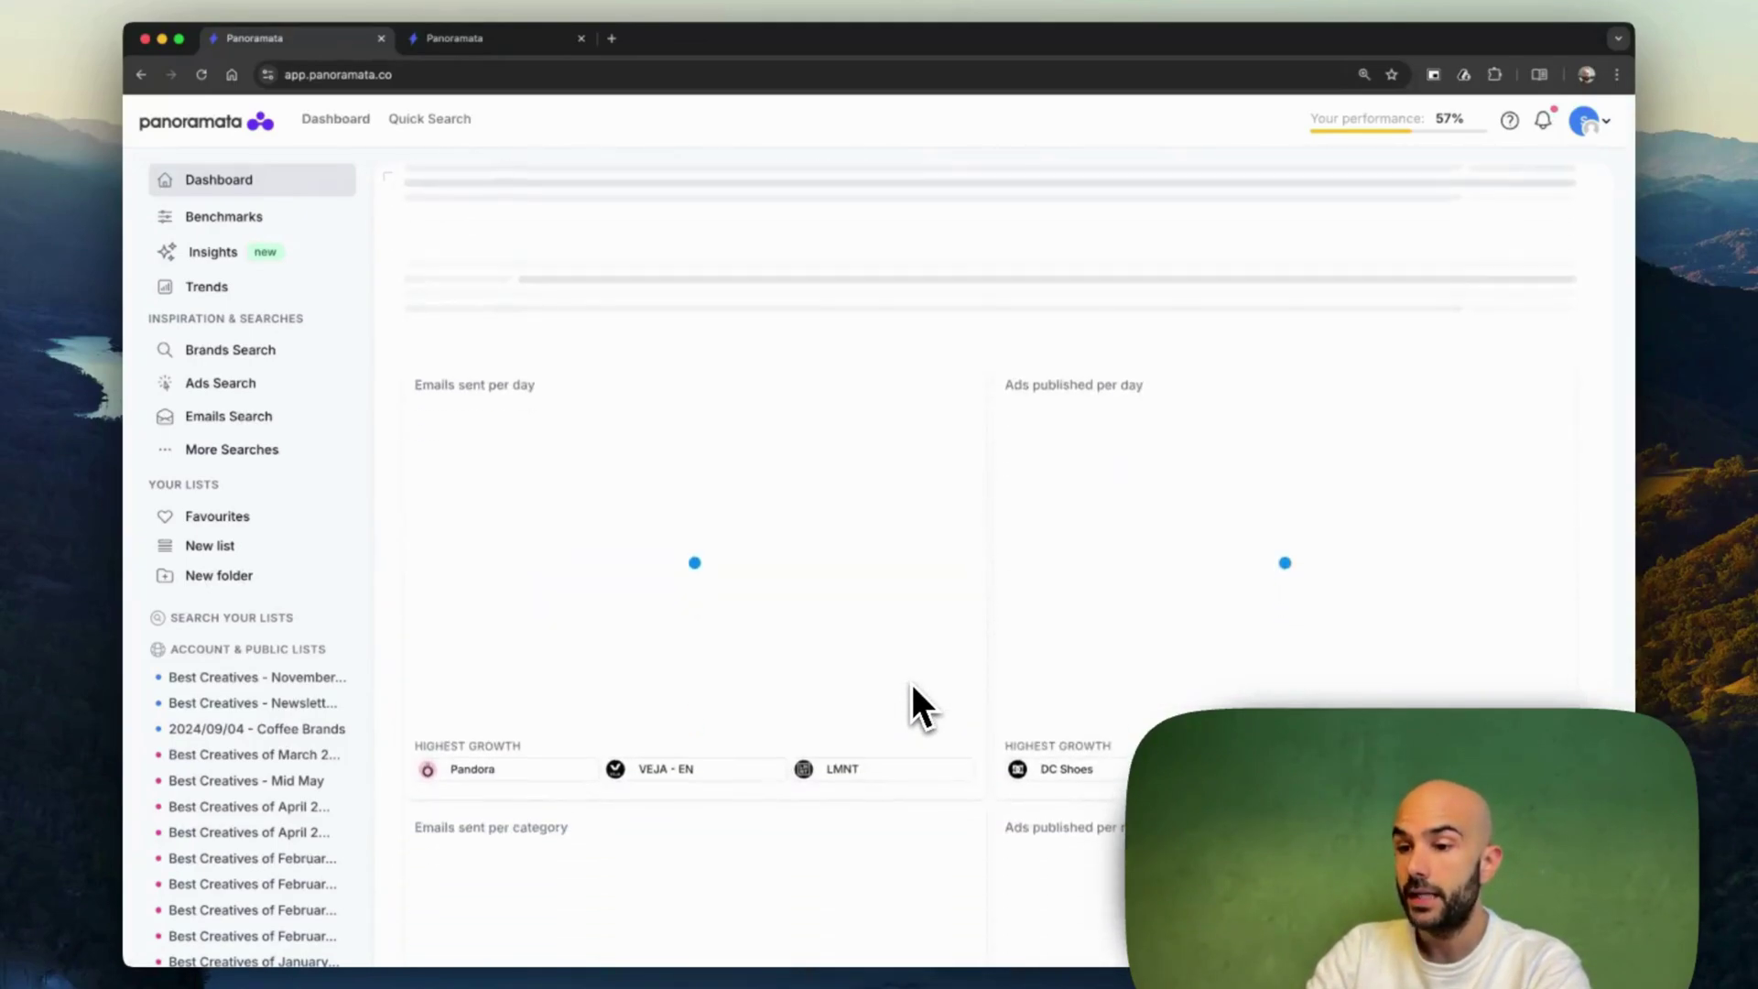
scroll(910, 679, up, 10)
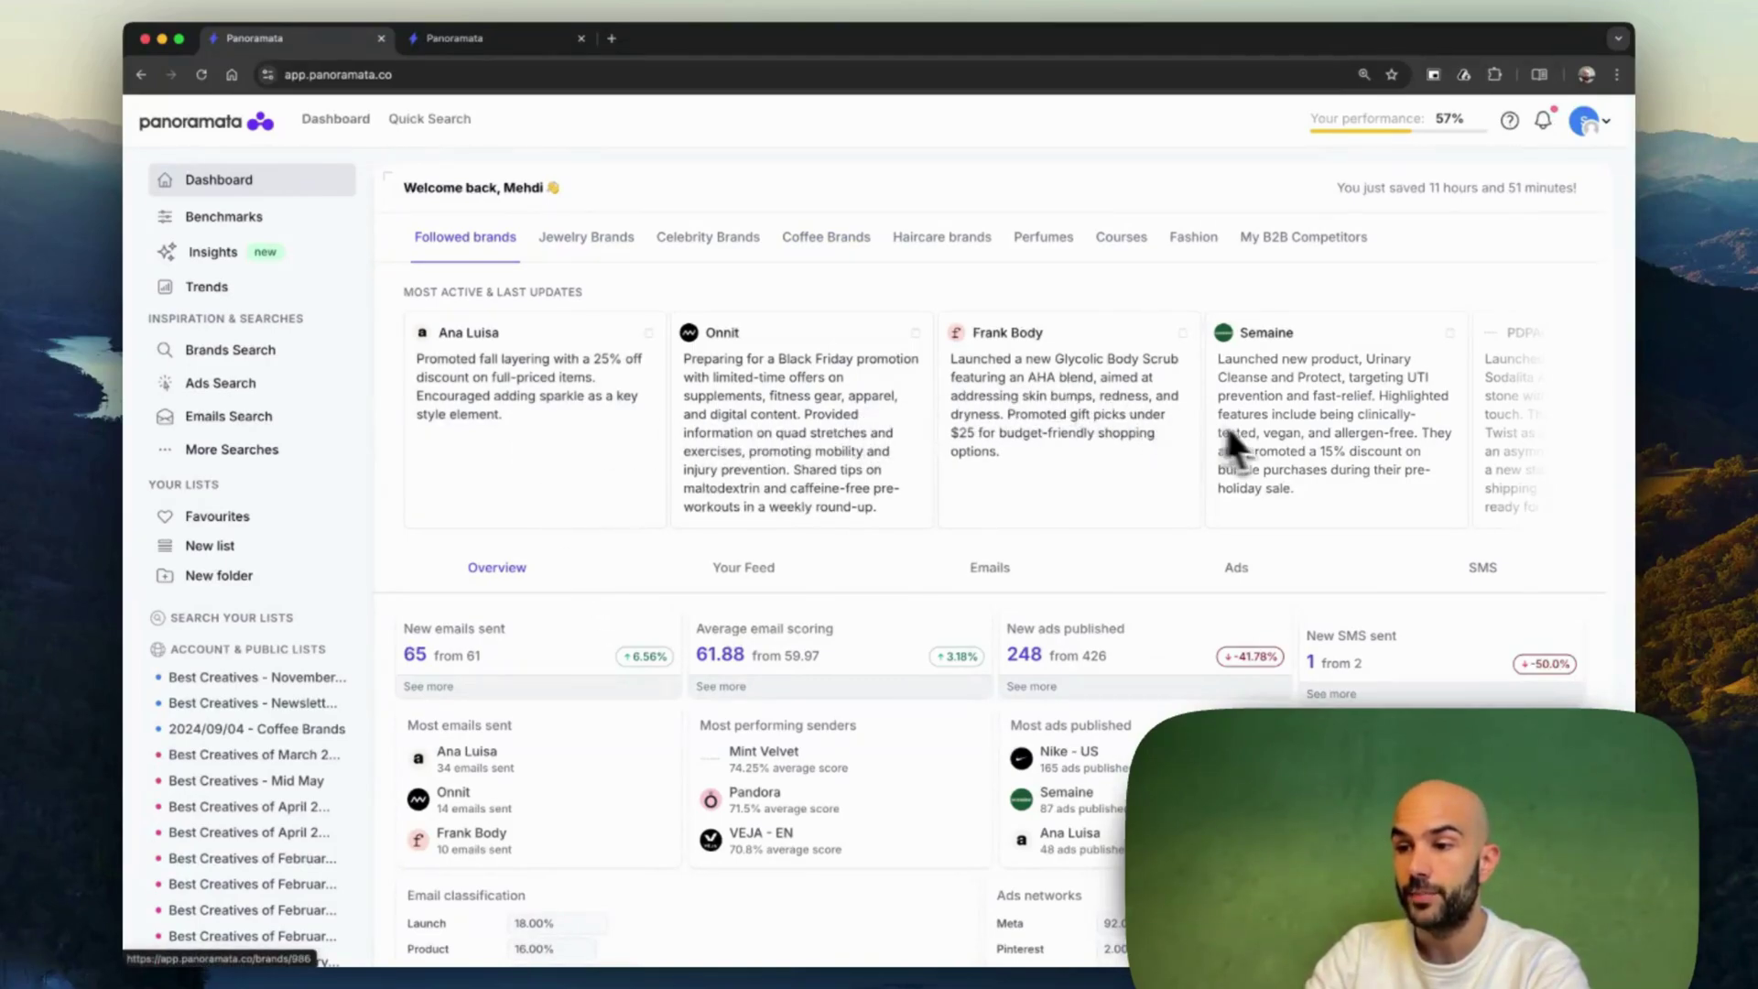
scroll(654, 552, down, 3)
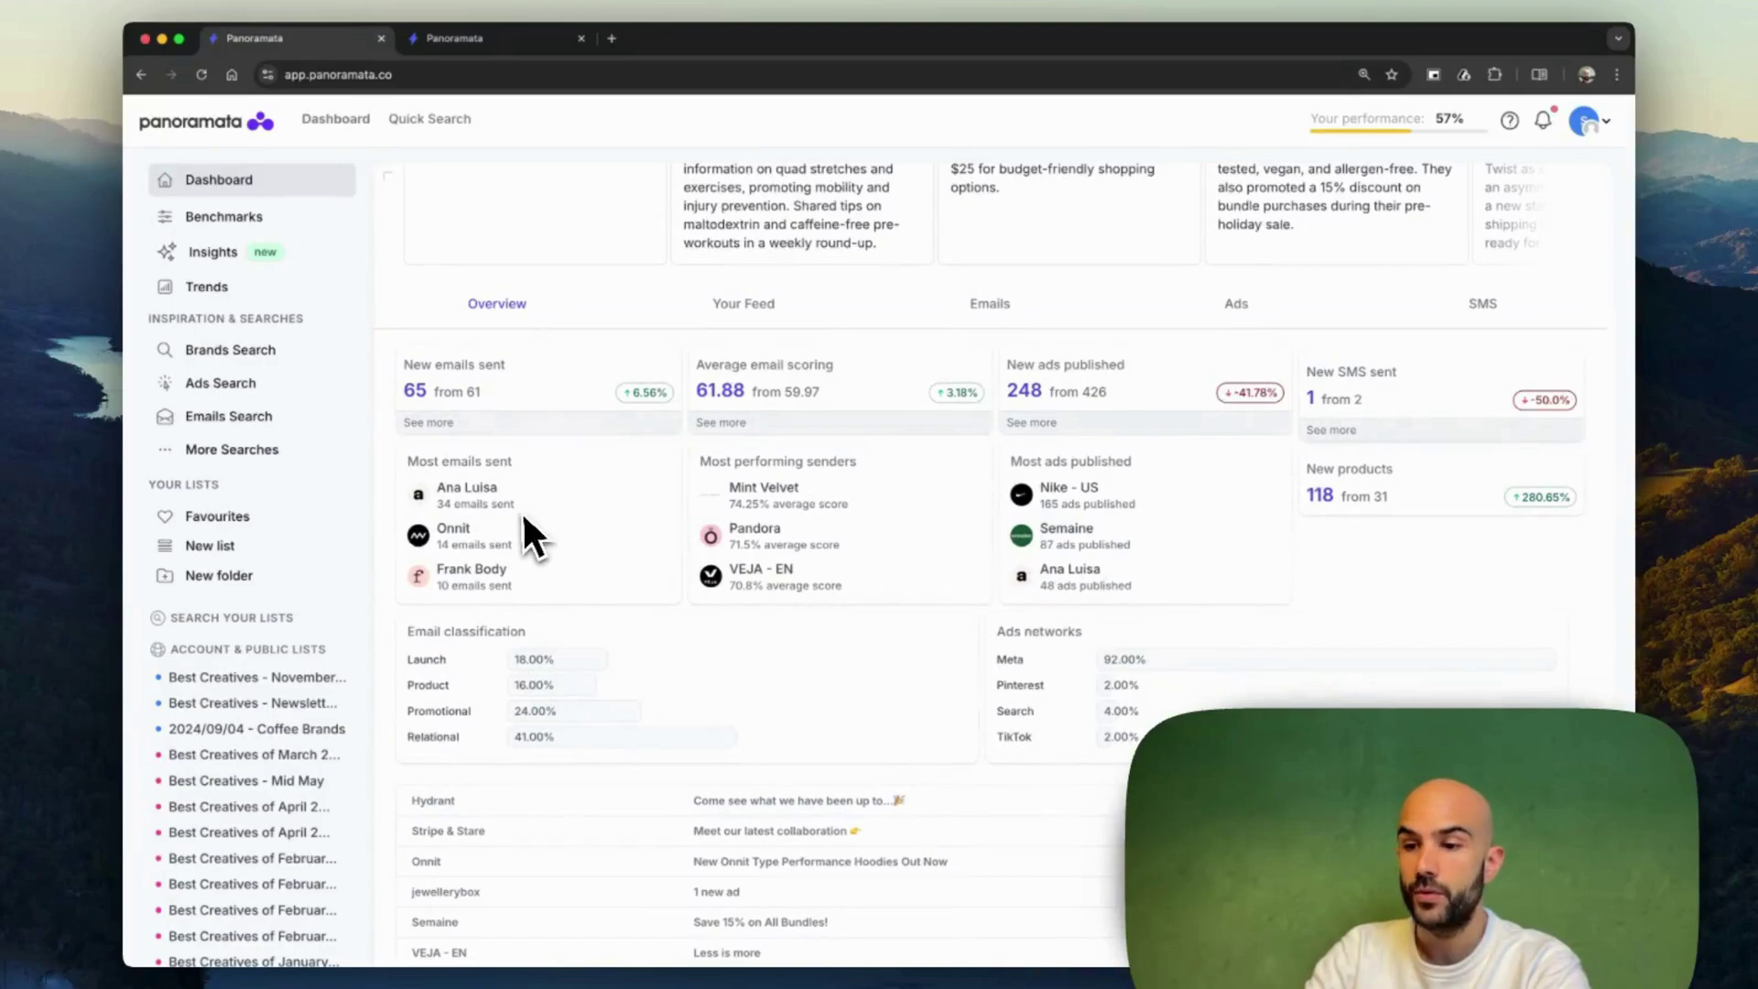
mouse_move(1080, 499)
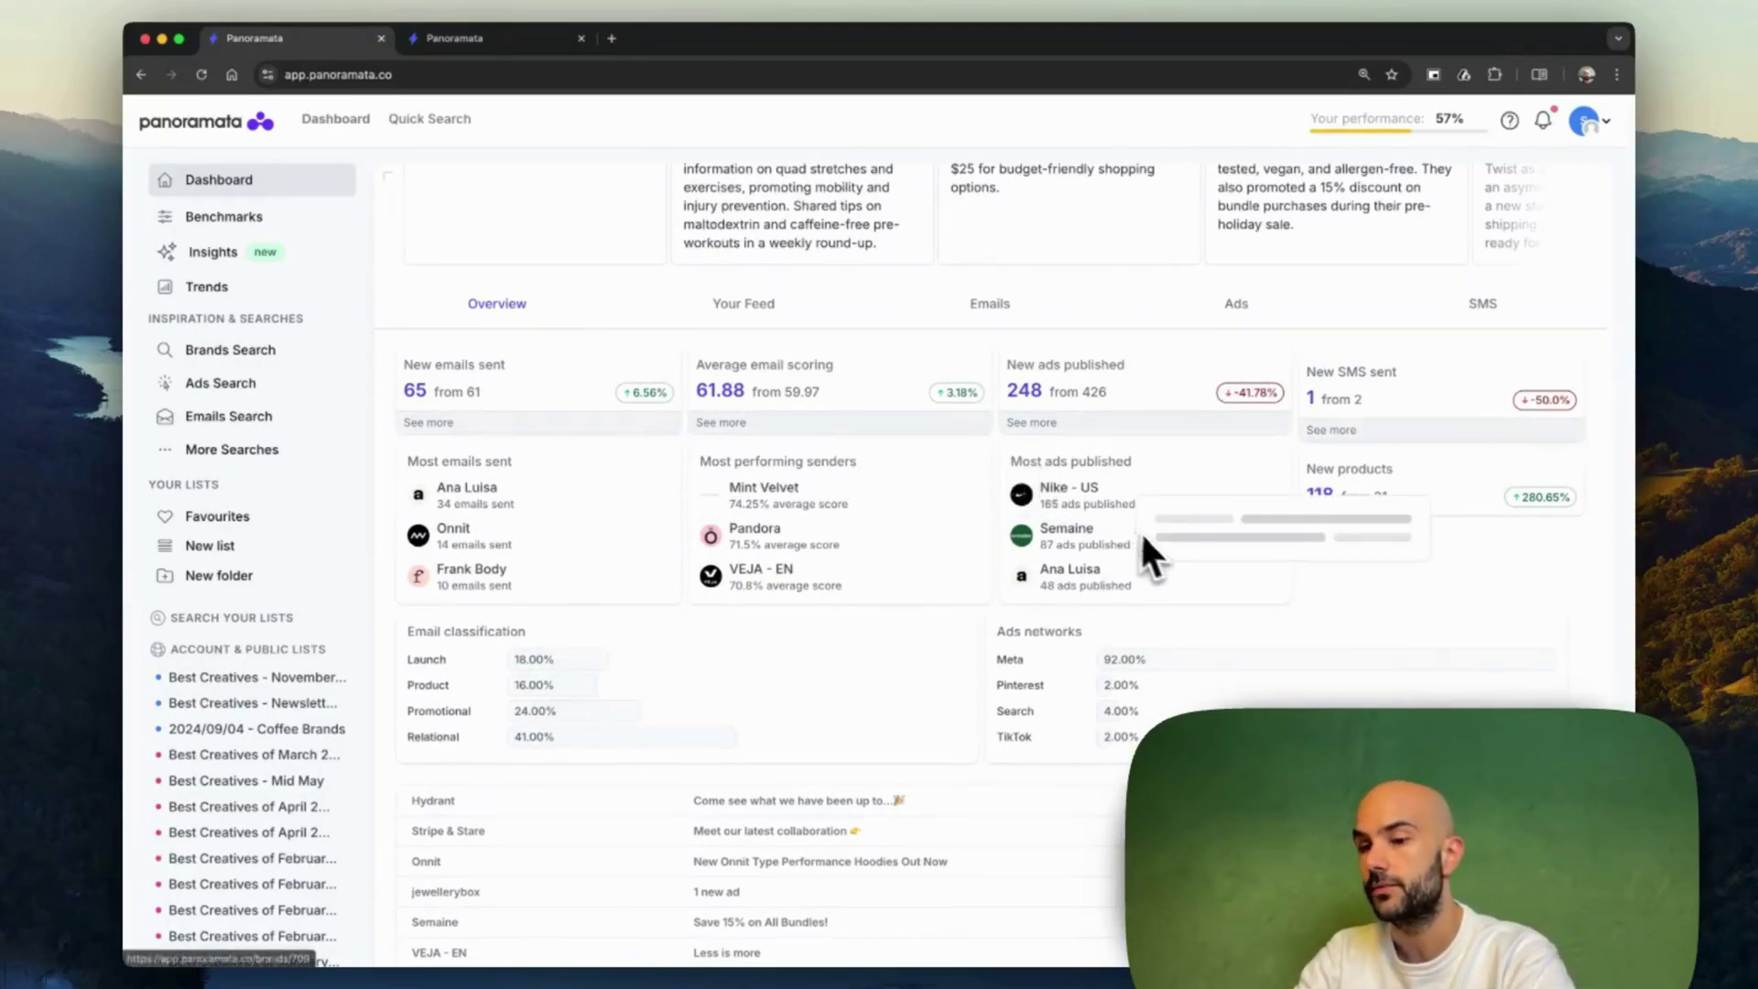
scroll(1156, 540, down, 2)
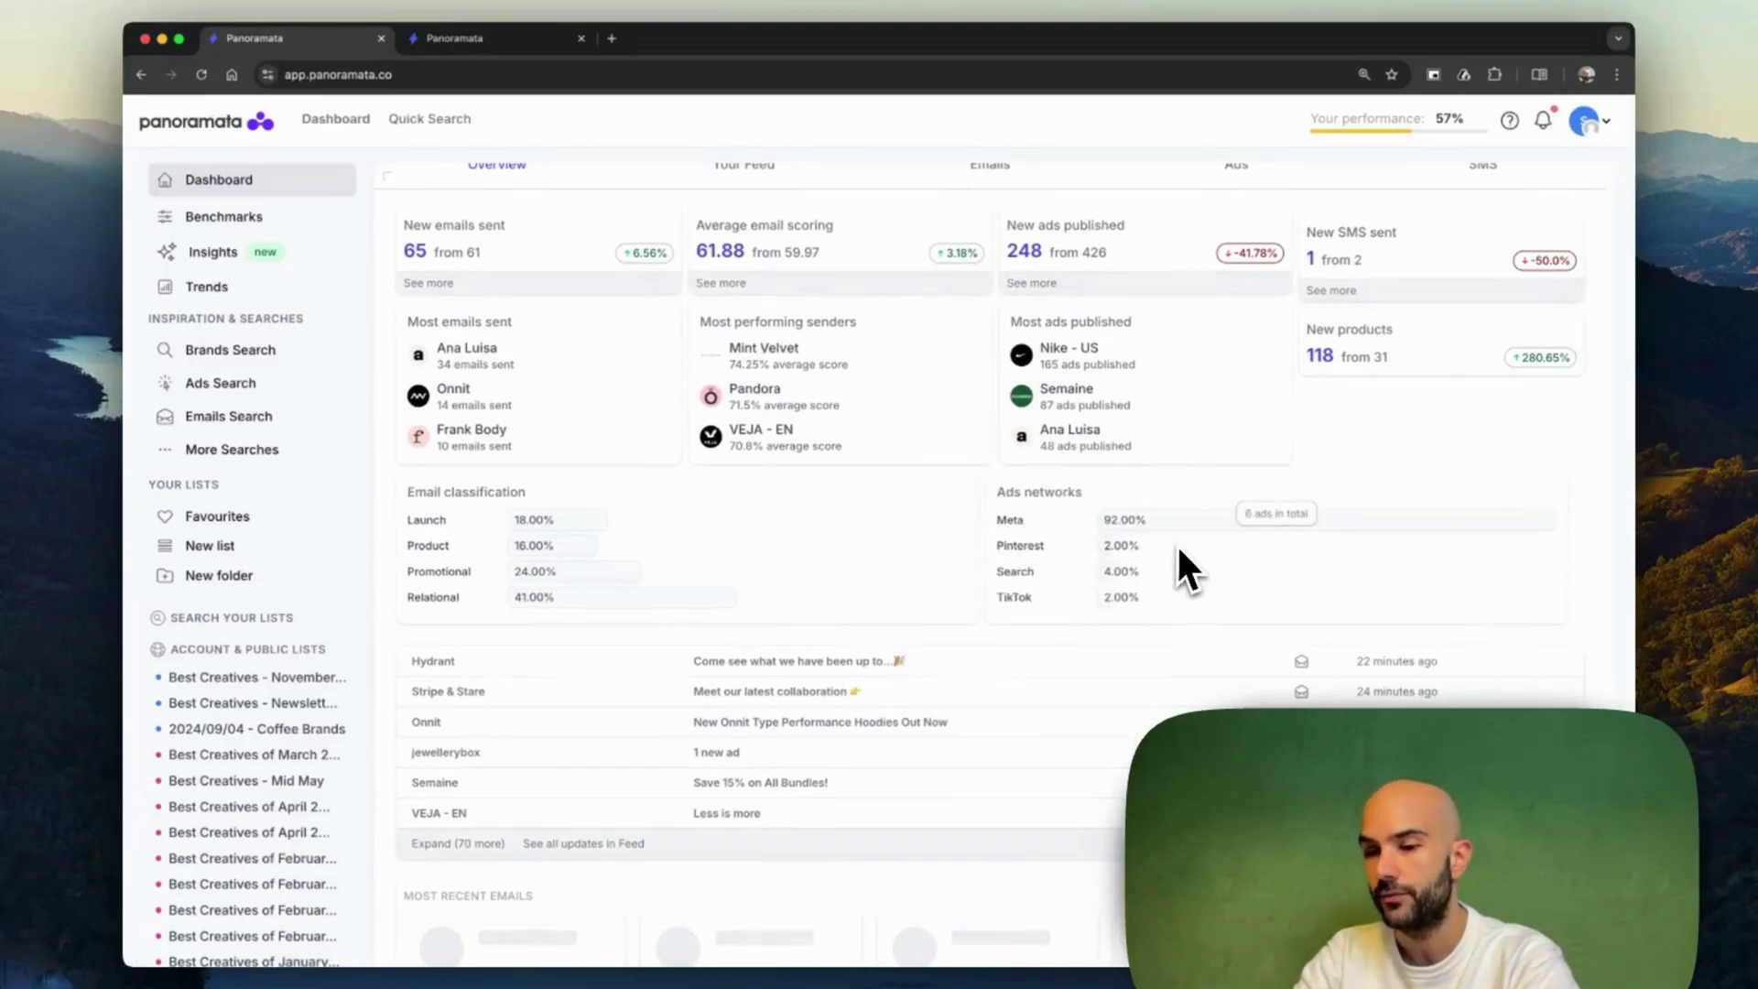
scroll(1172, 558, down, 2)
scroll(1007, 540, down, 2)
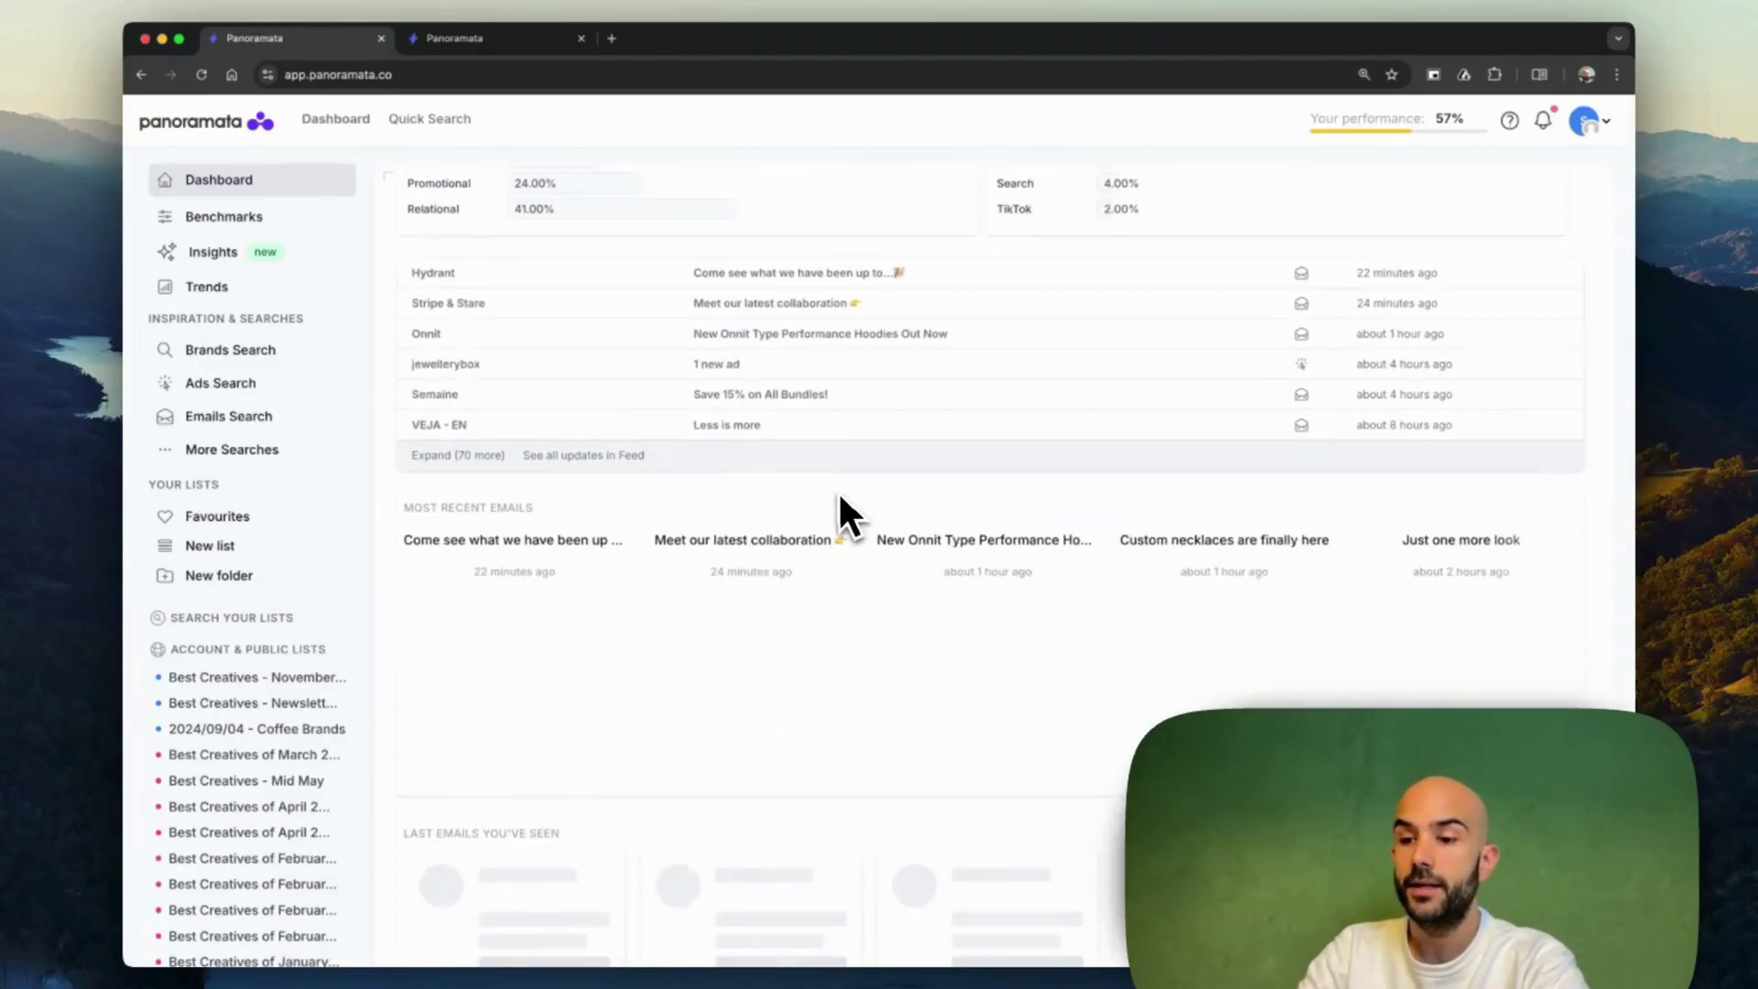
scroll(733, 458, up, 2)
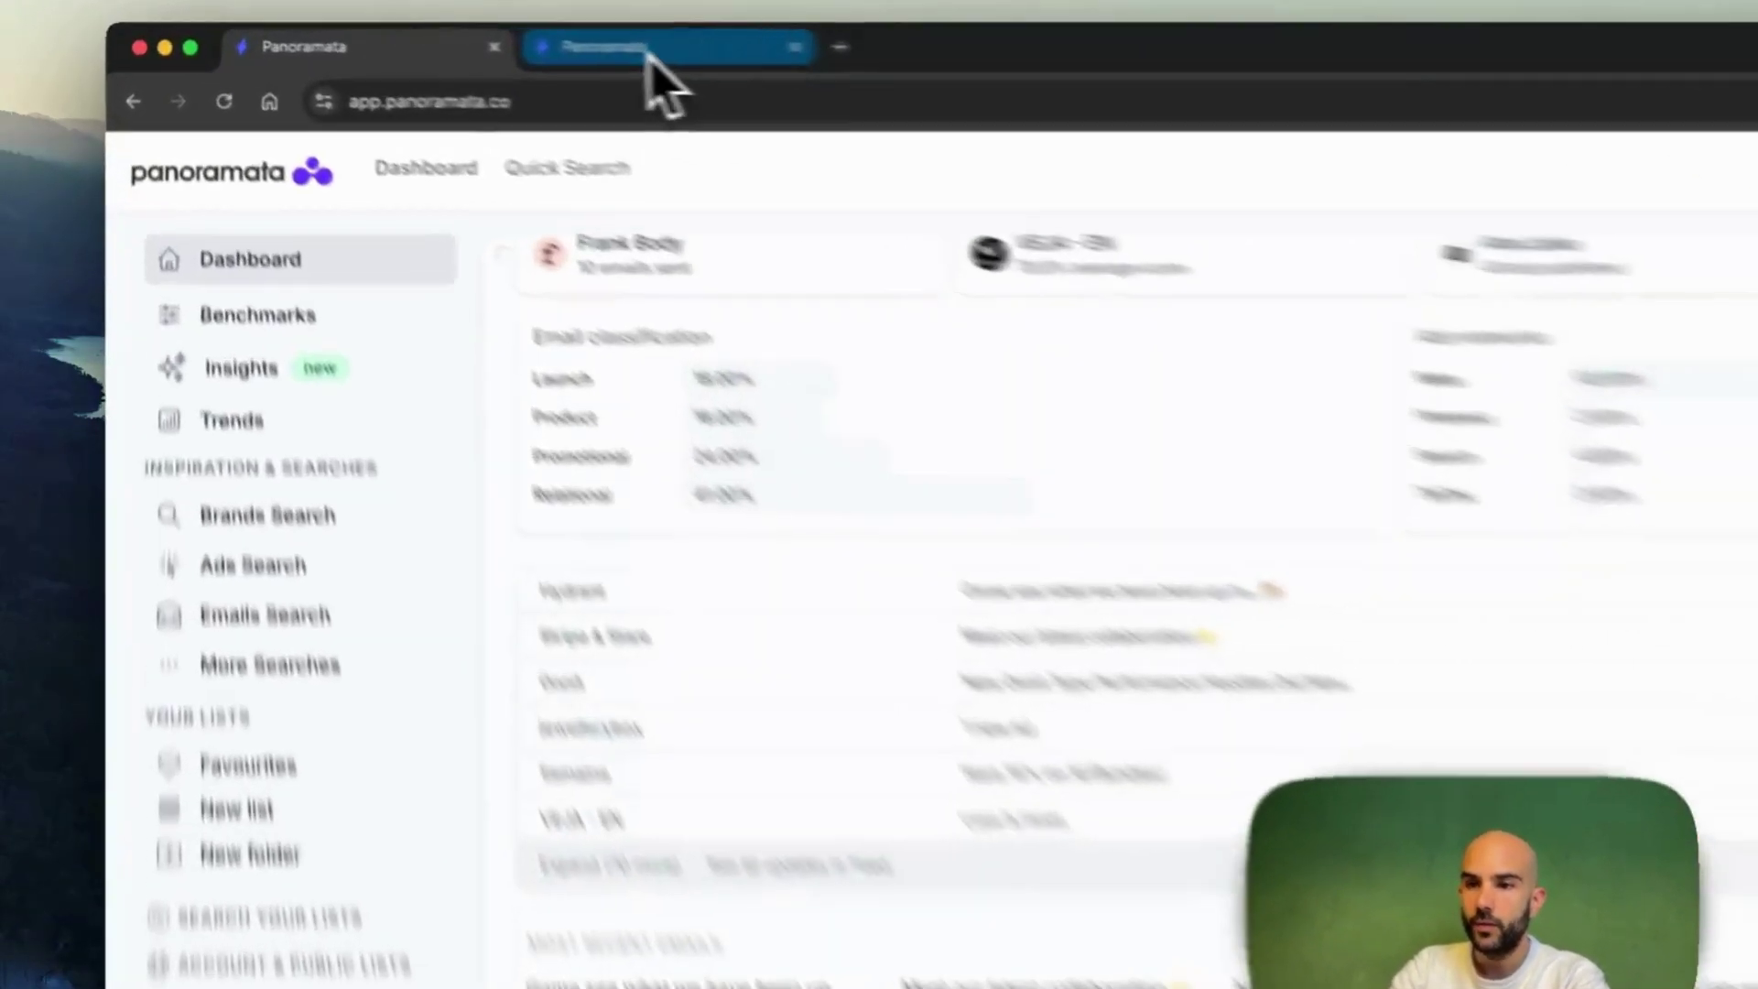
Switch to the Jewelry Brands Performance Insights tab and scroll to its email marketing and content calendar cards
click(481, 39)
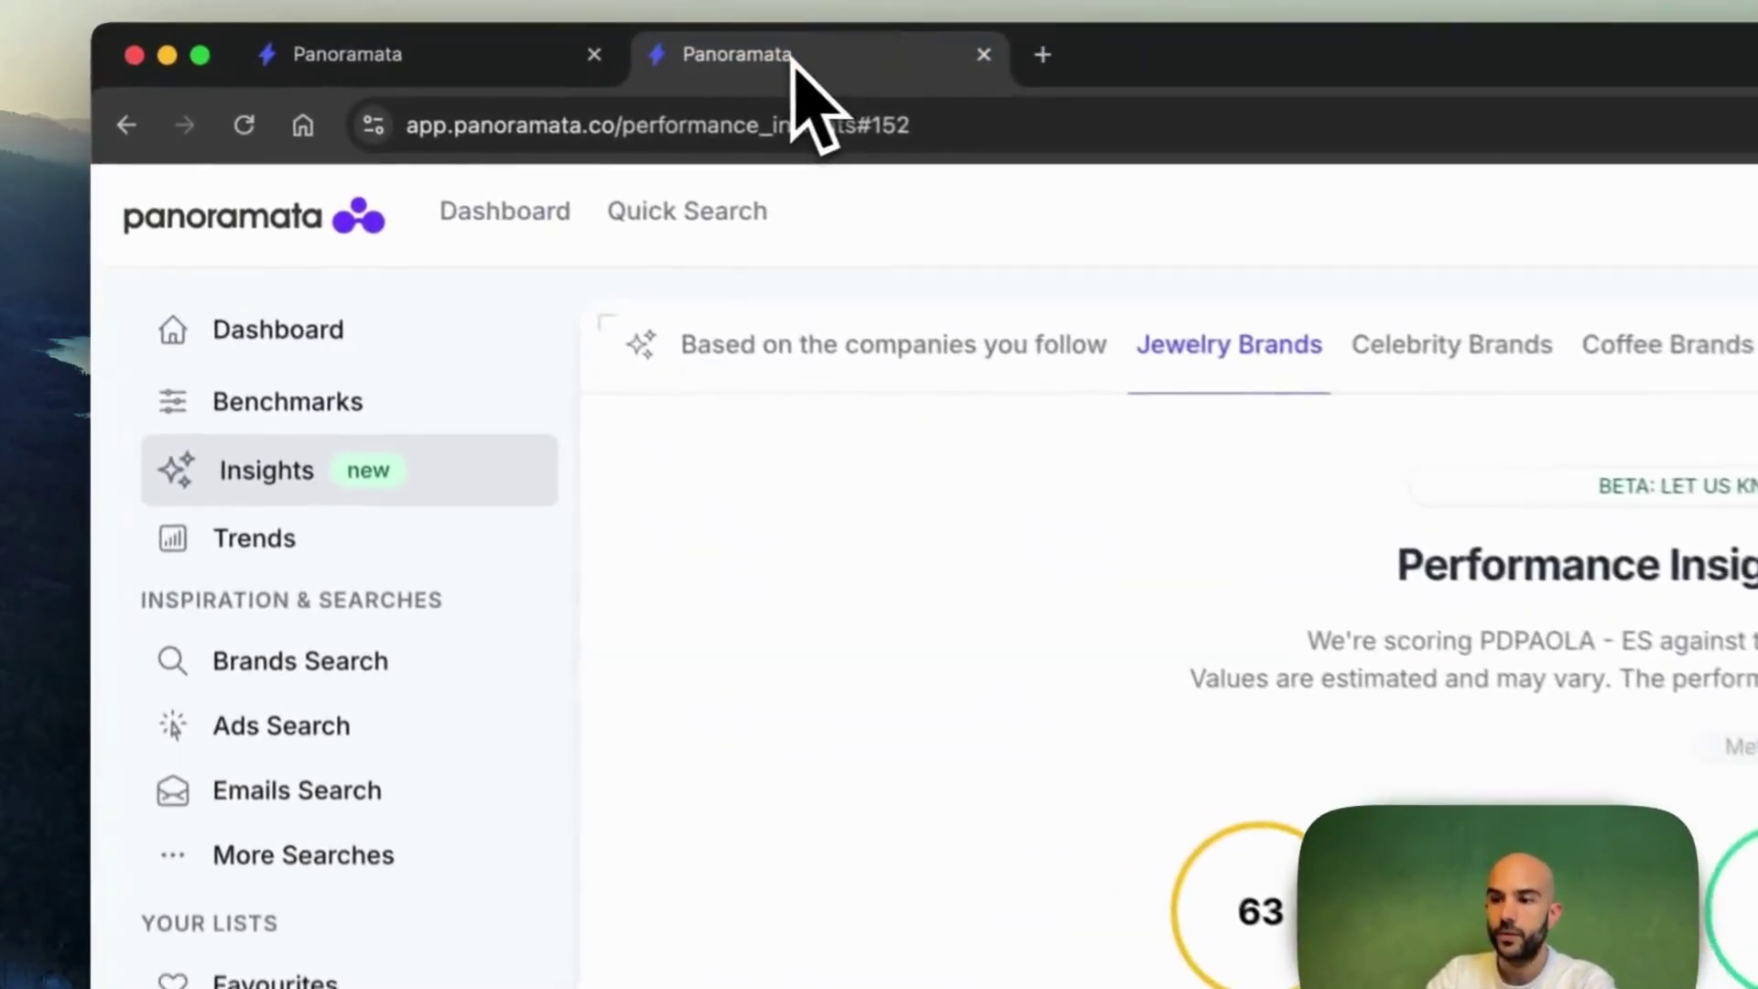
scroll(911, 581, down, 5)
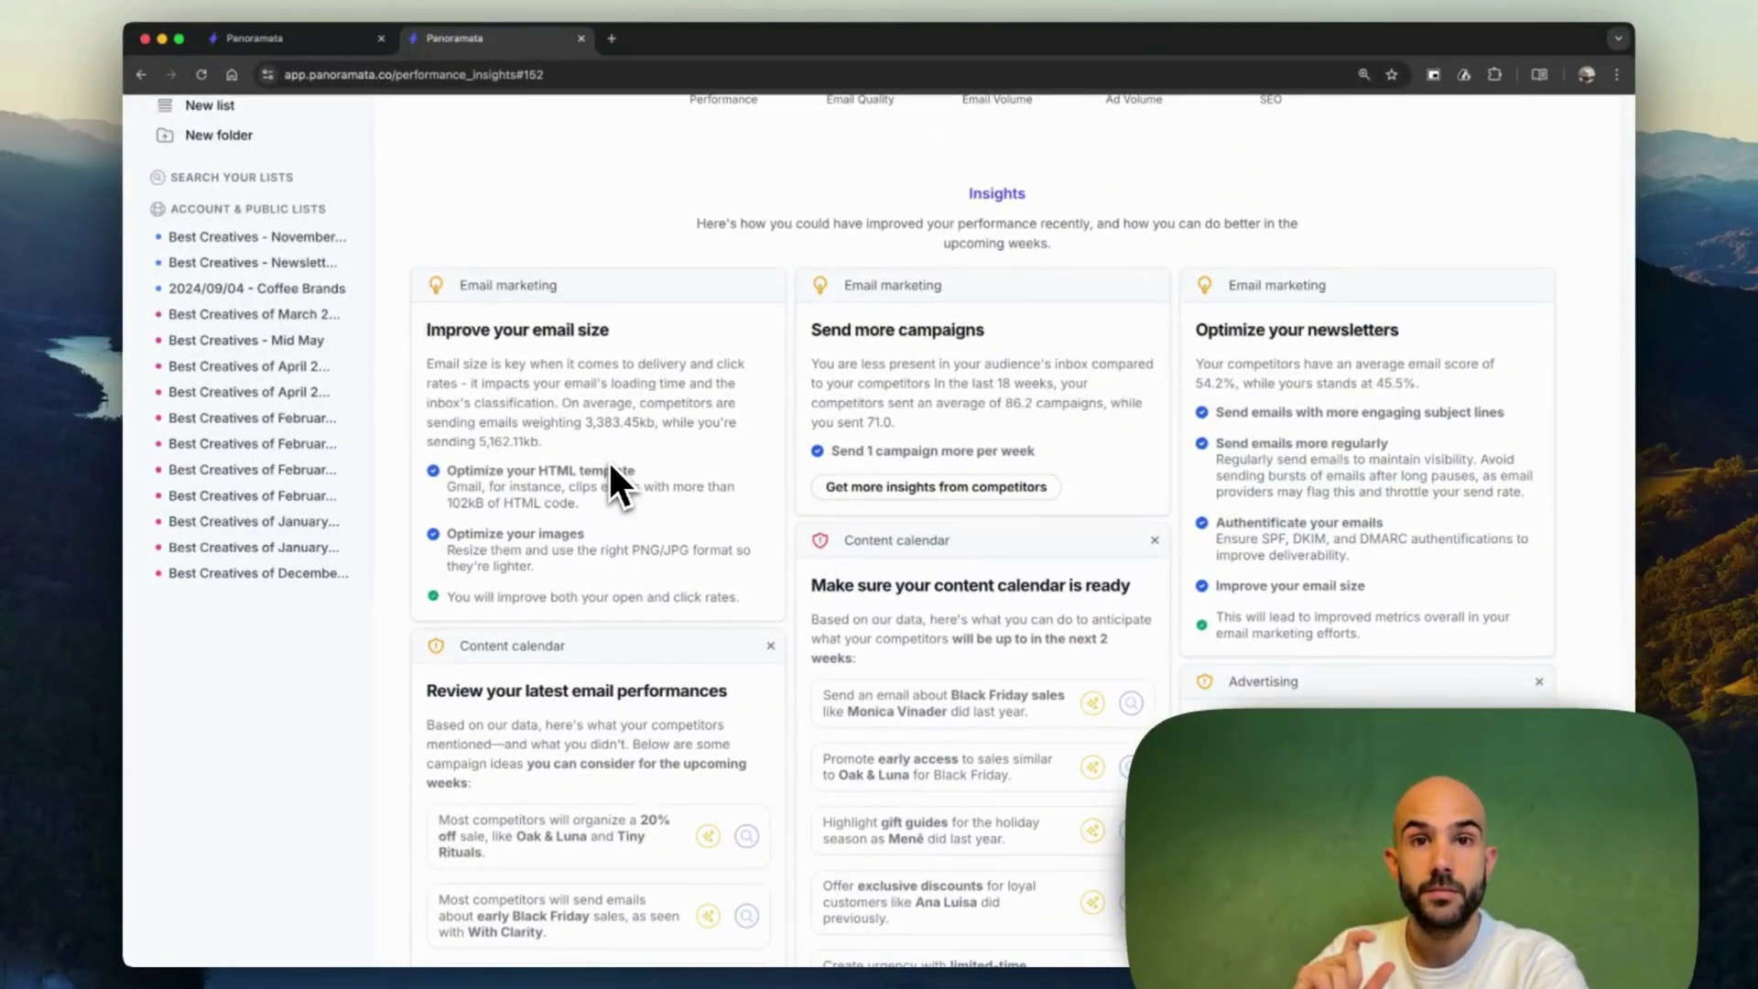
scroll(608, 460, down, 4)
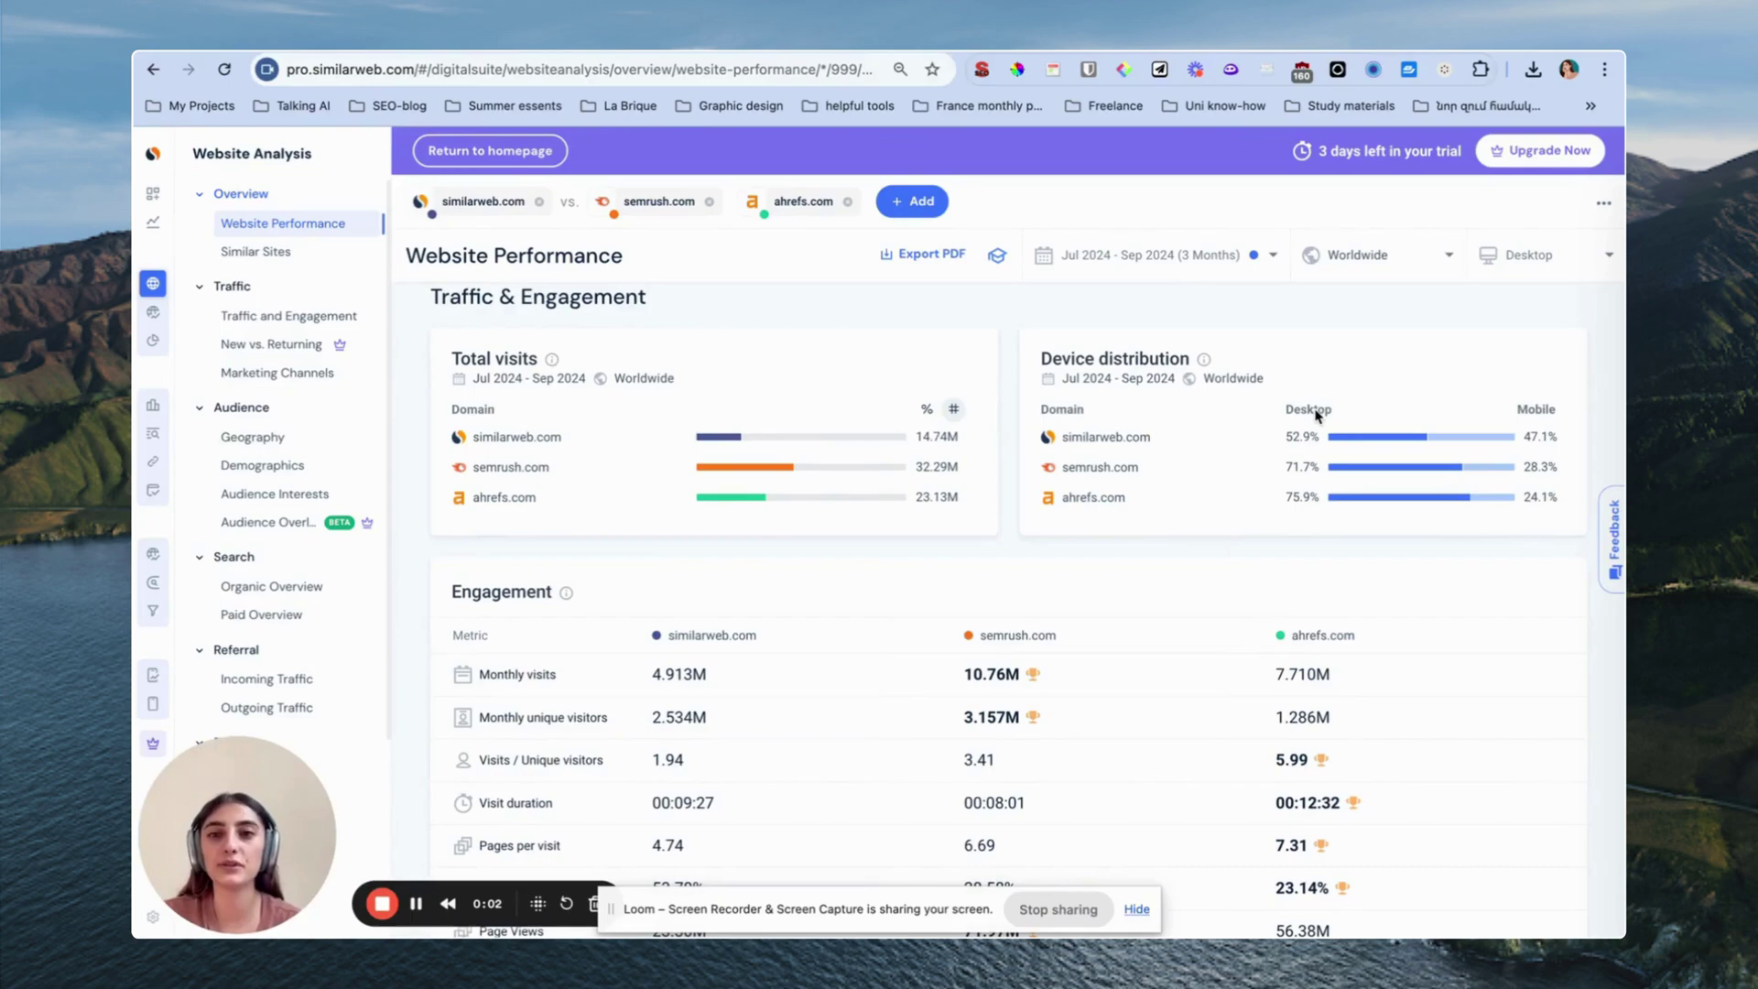
Scroll back to the top of the Website Performance comparison and return to the Website Analysis home page
scroll(596, 377, up, 4)
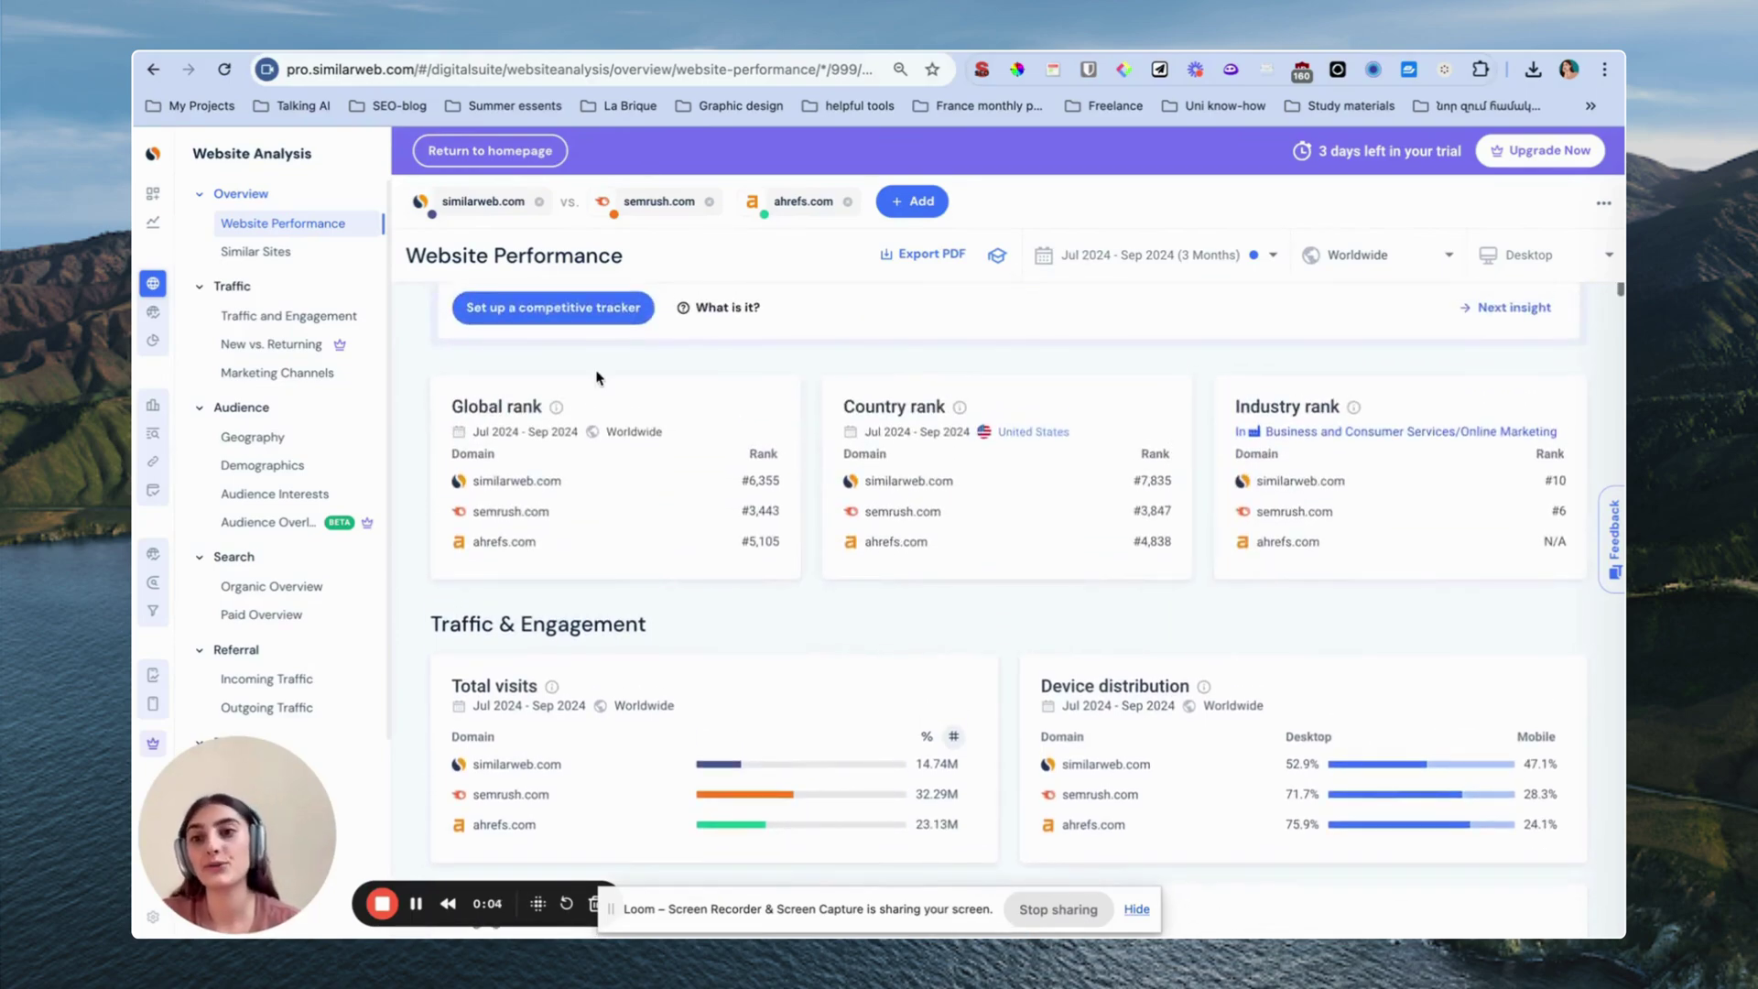
scroll(596, 378, up, 2)
click(268, 156)
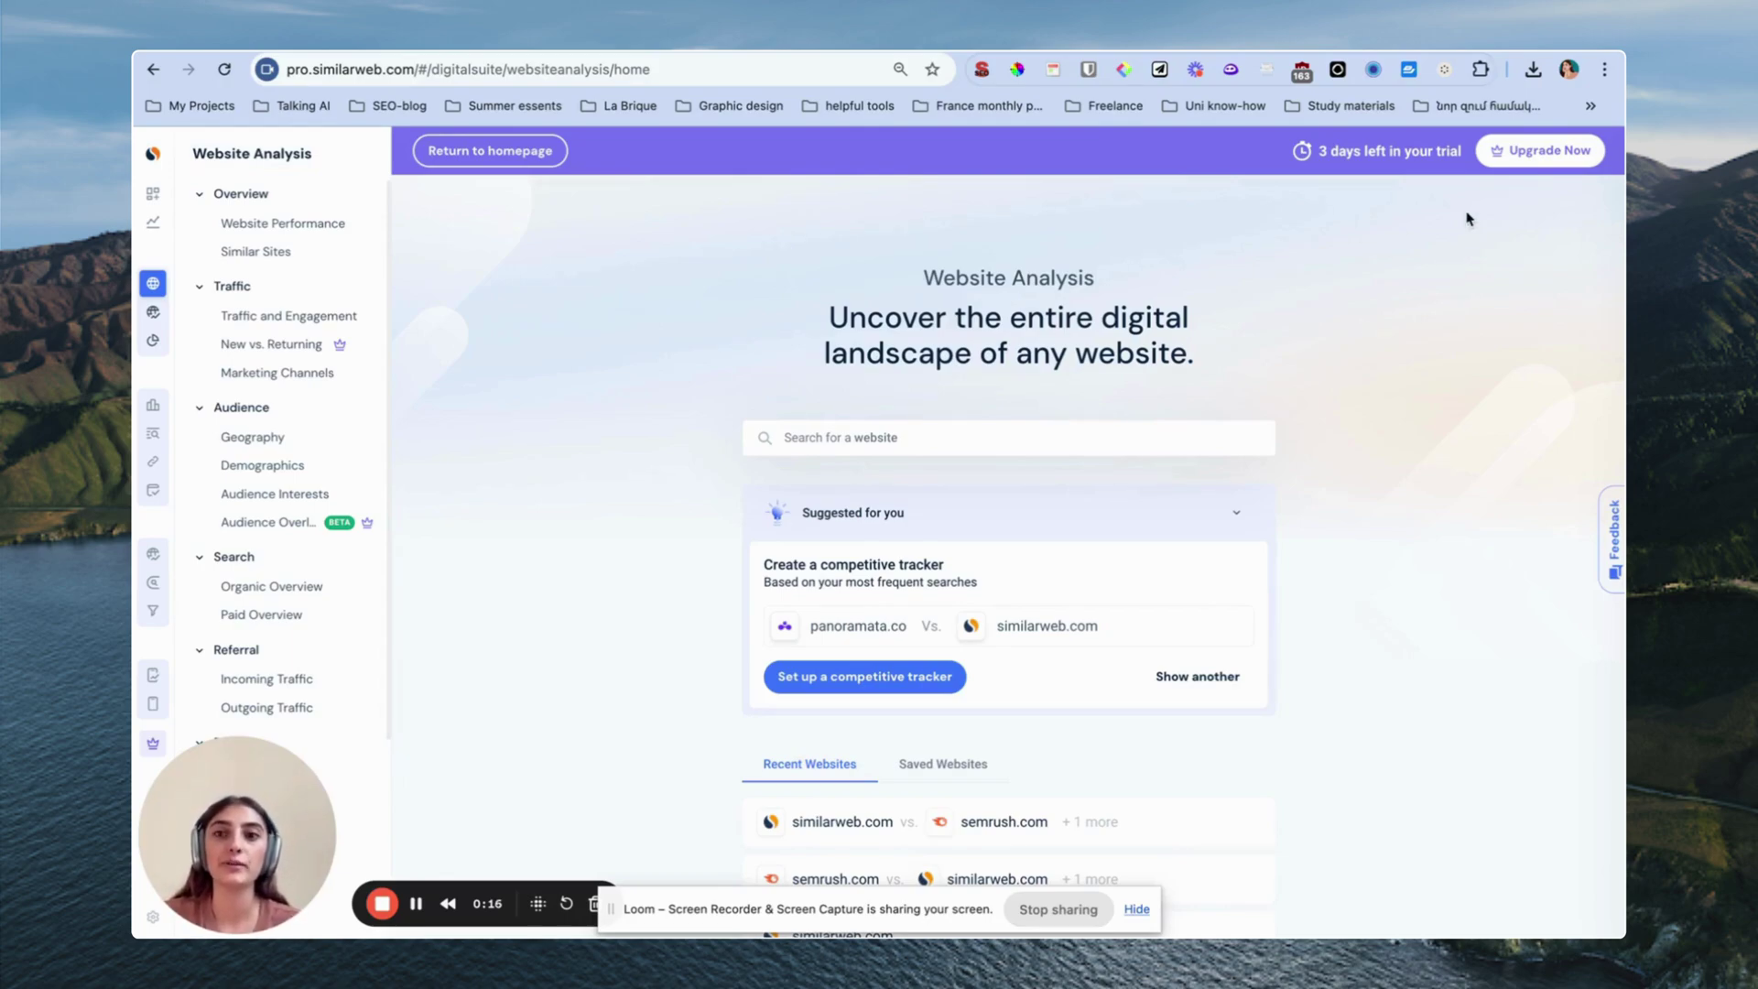
Search for 'sem' and open semrush.com's website performance report
click(831, 433)
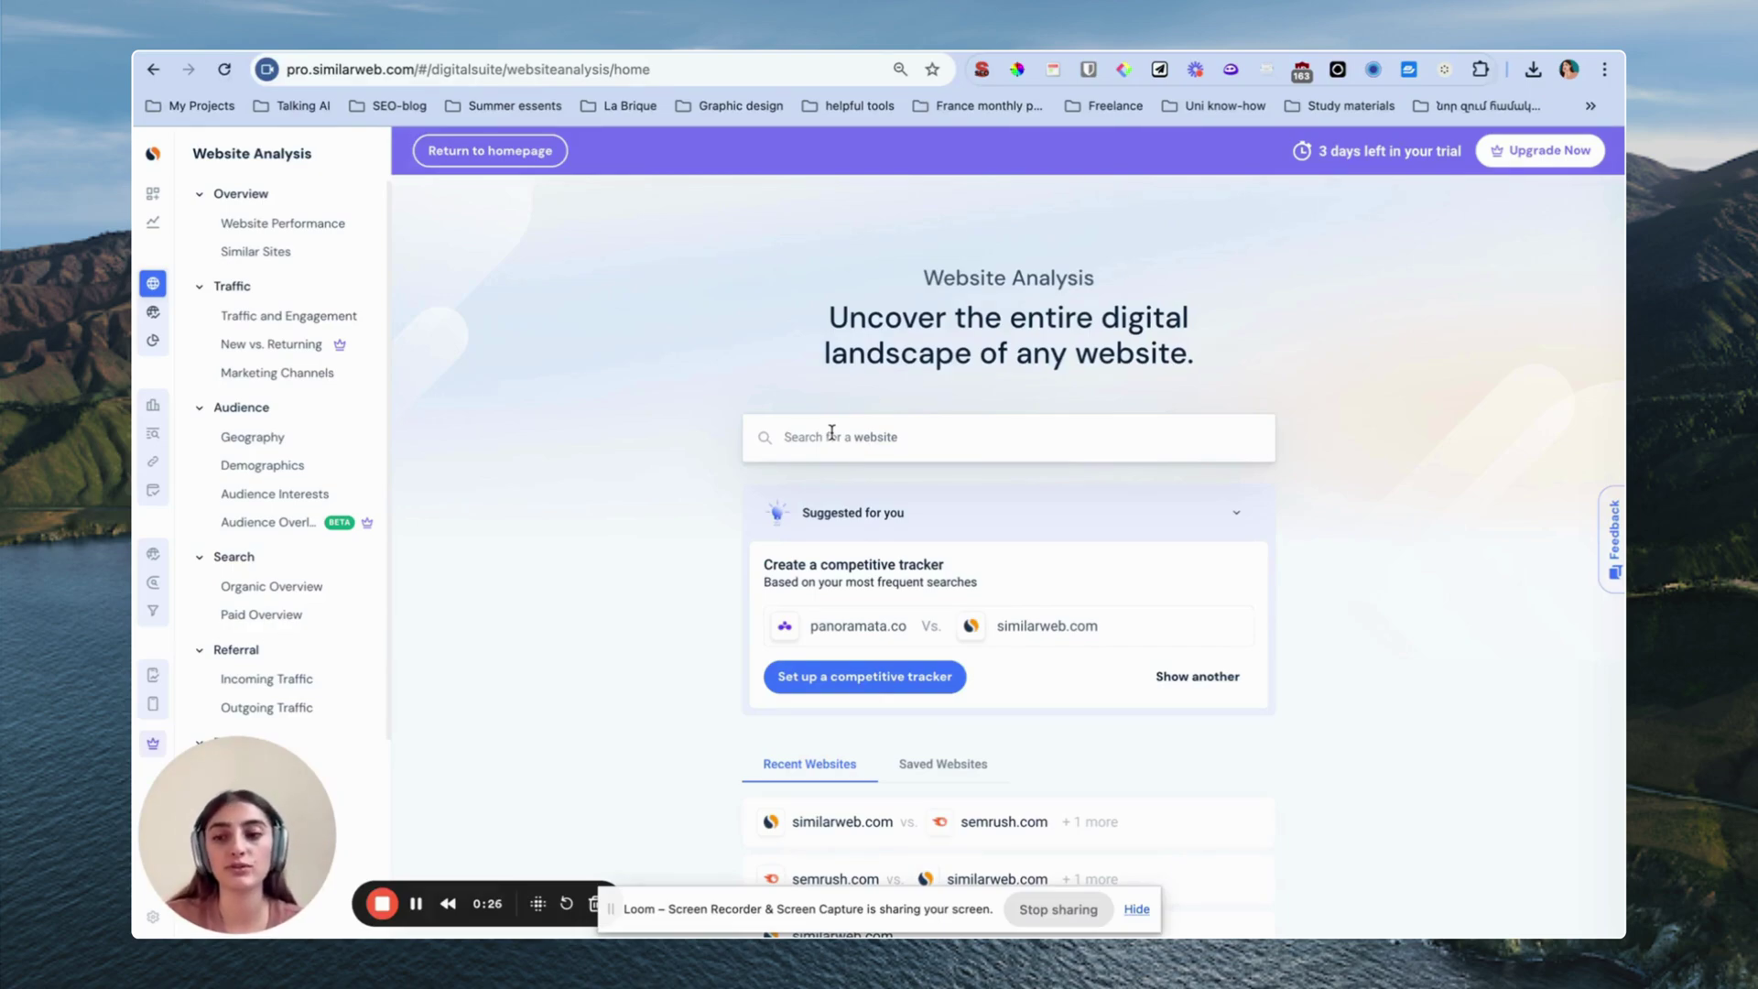
key(Escape)
click(831, 432)
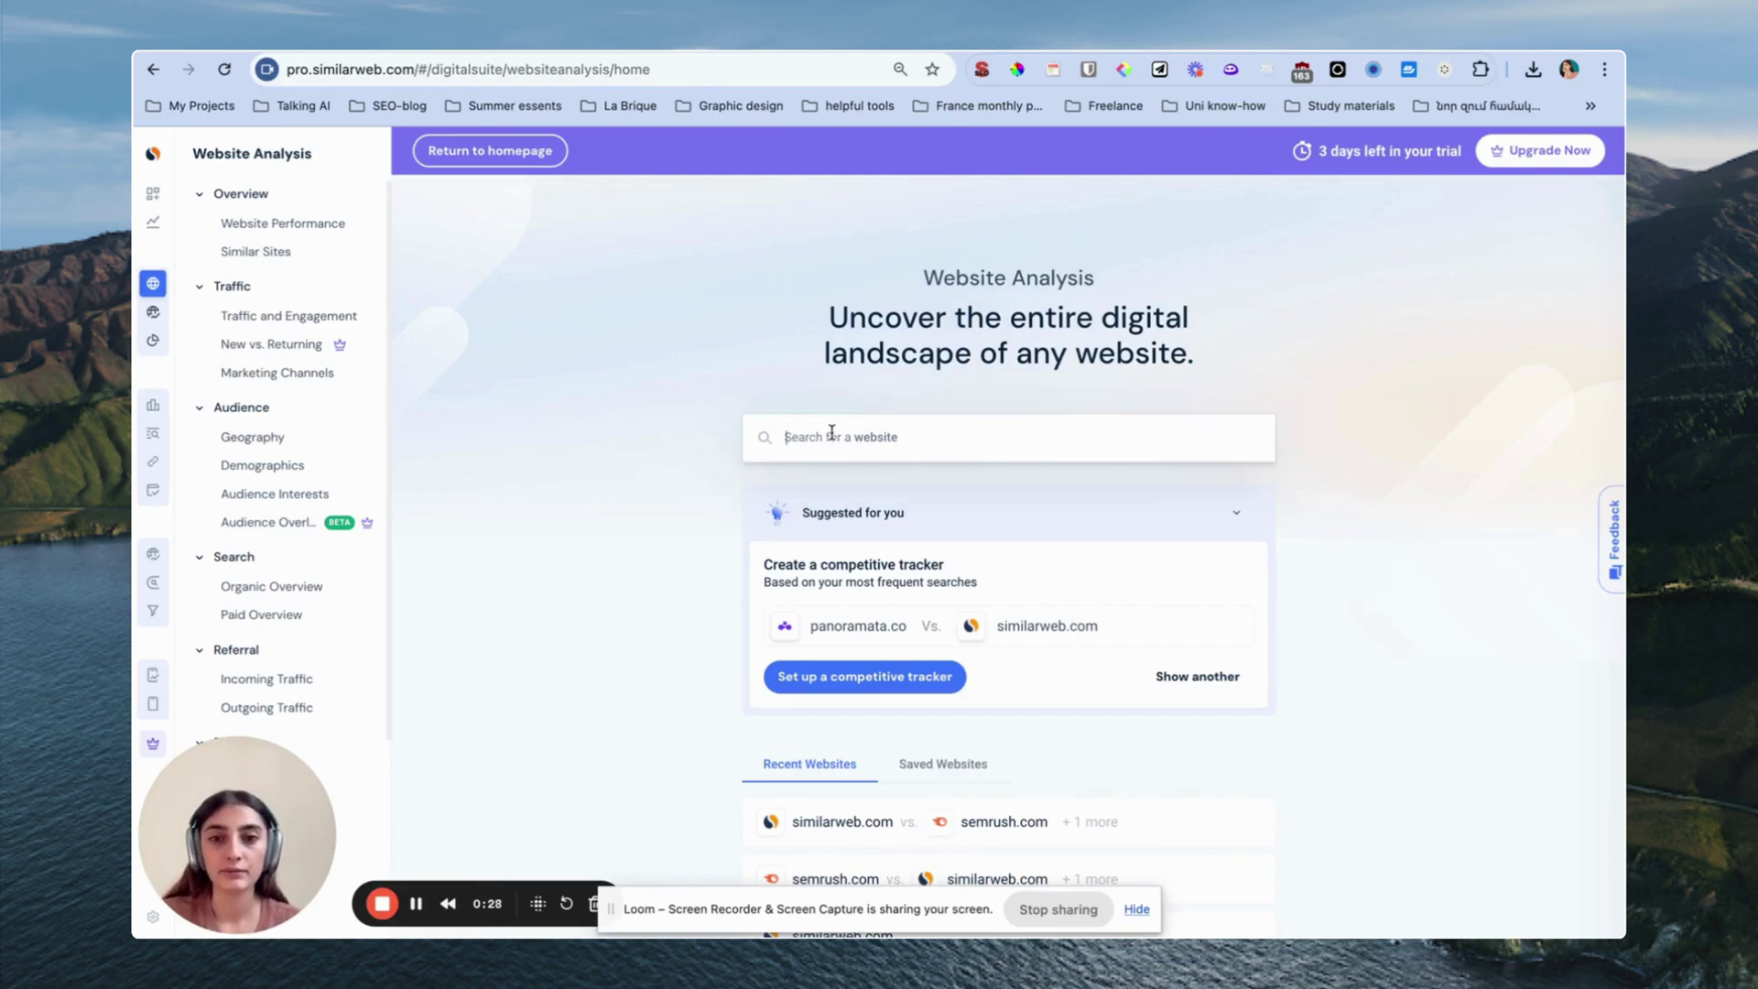
text(sem)
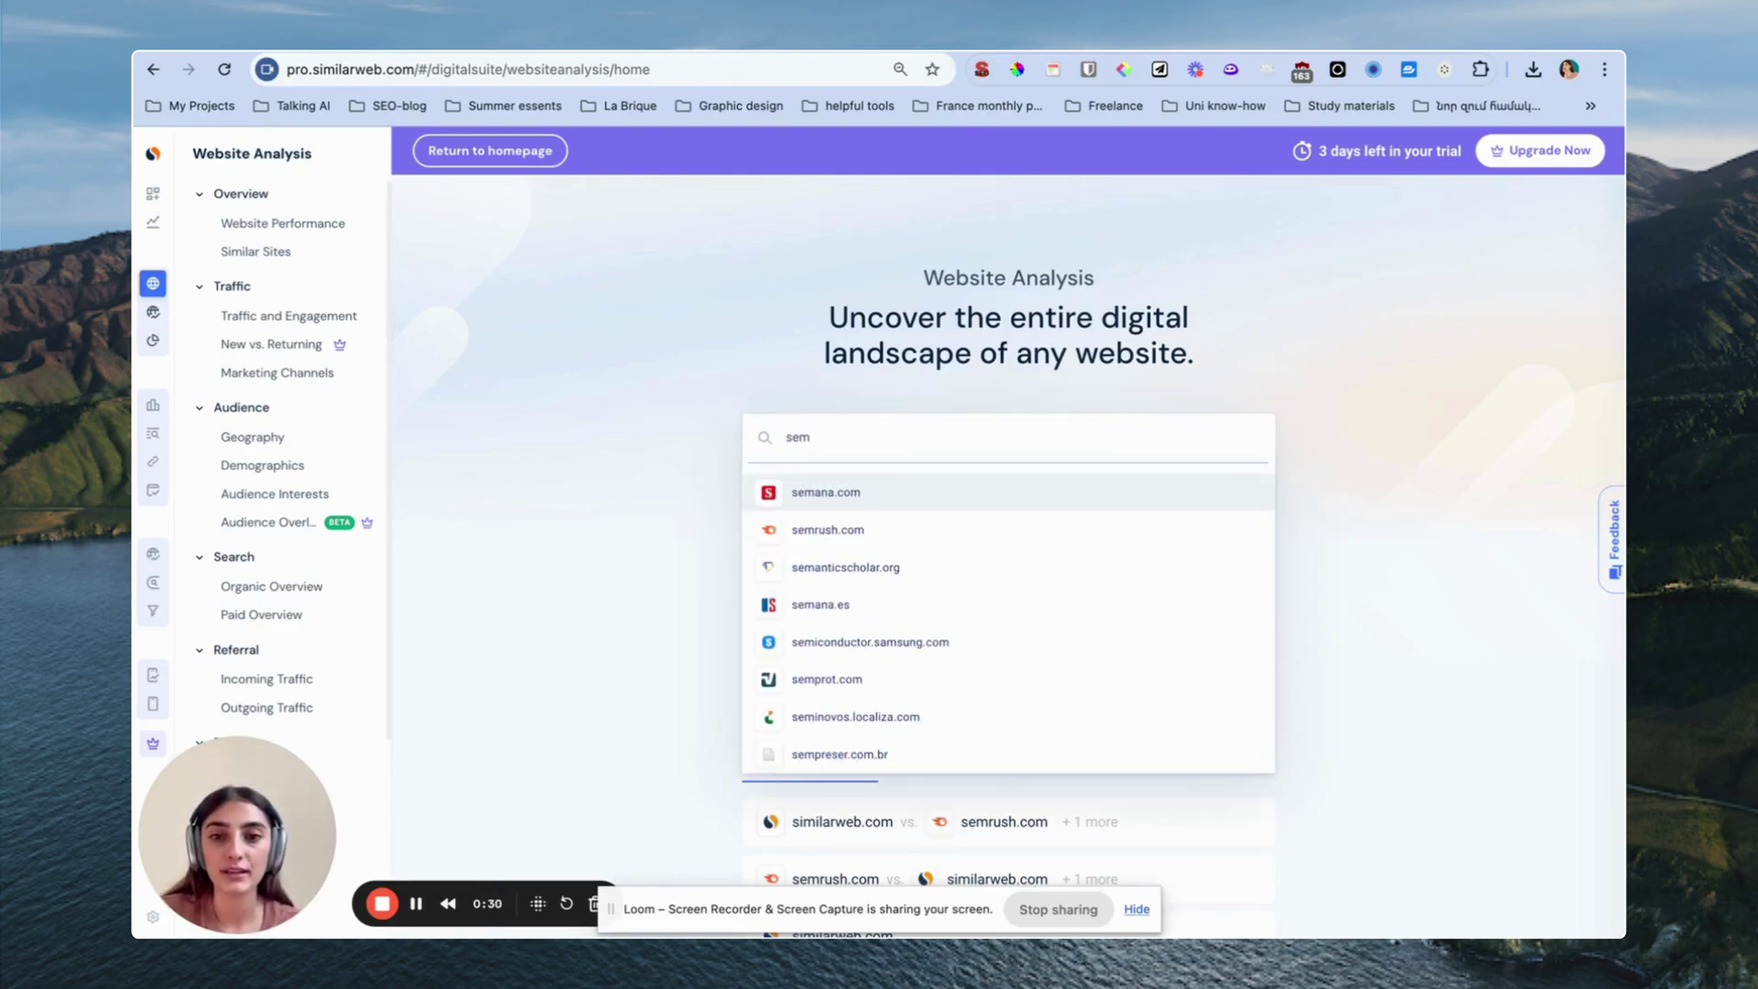
click(810, 529)
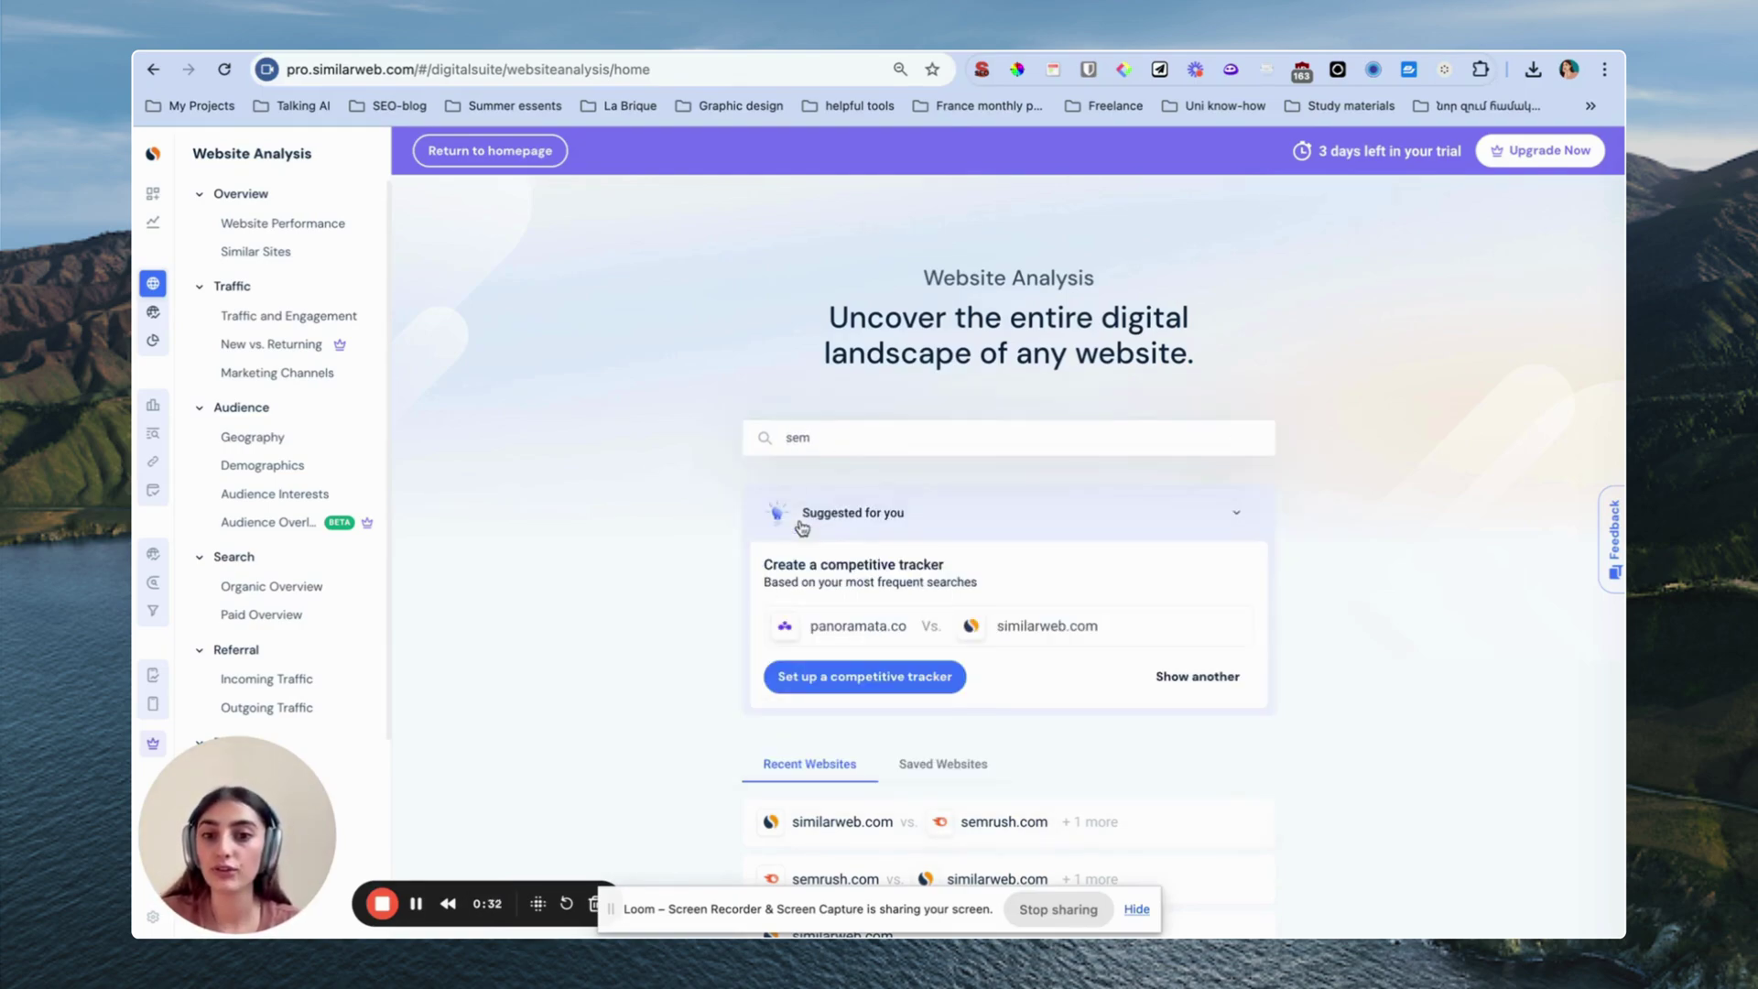
Add similarweb.com as the comparison site against semrush.com
click(646, 200)
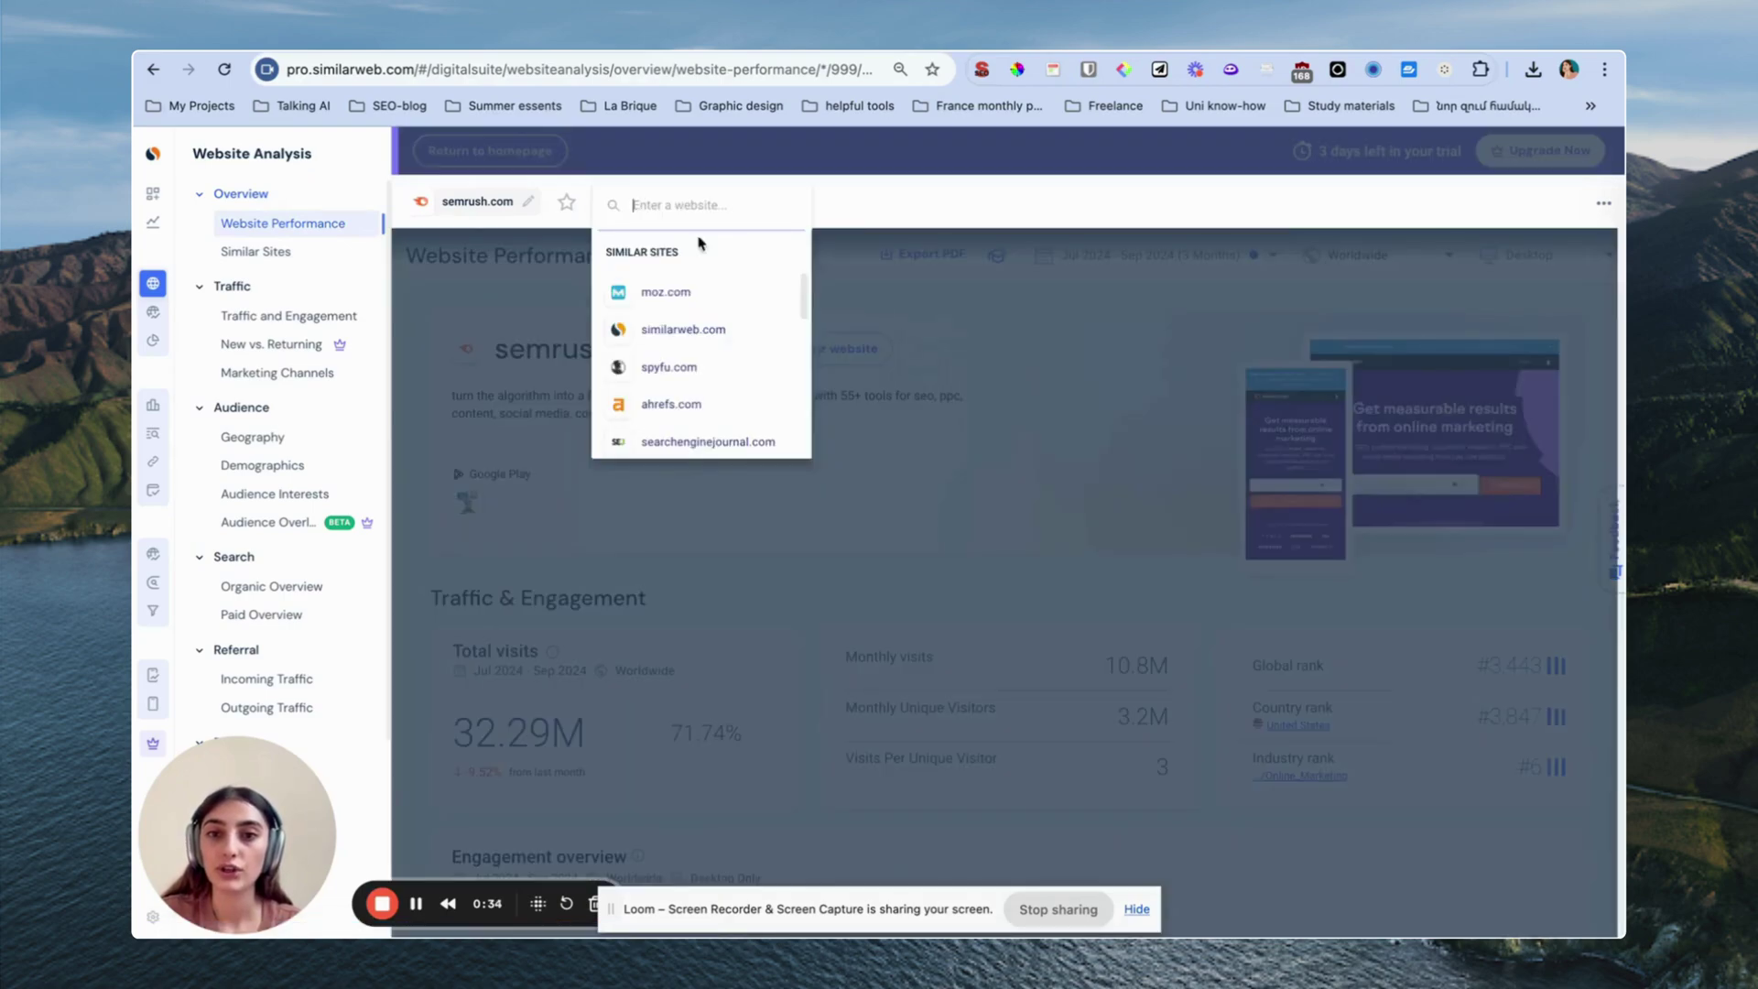
text(simil)
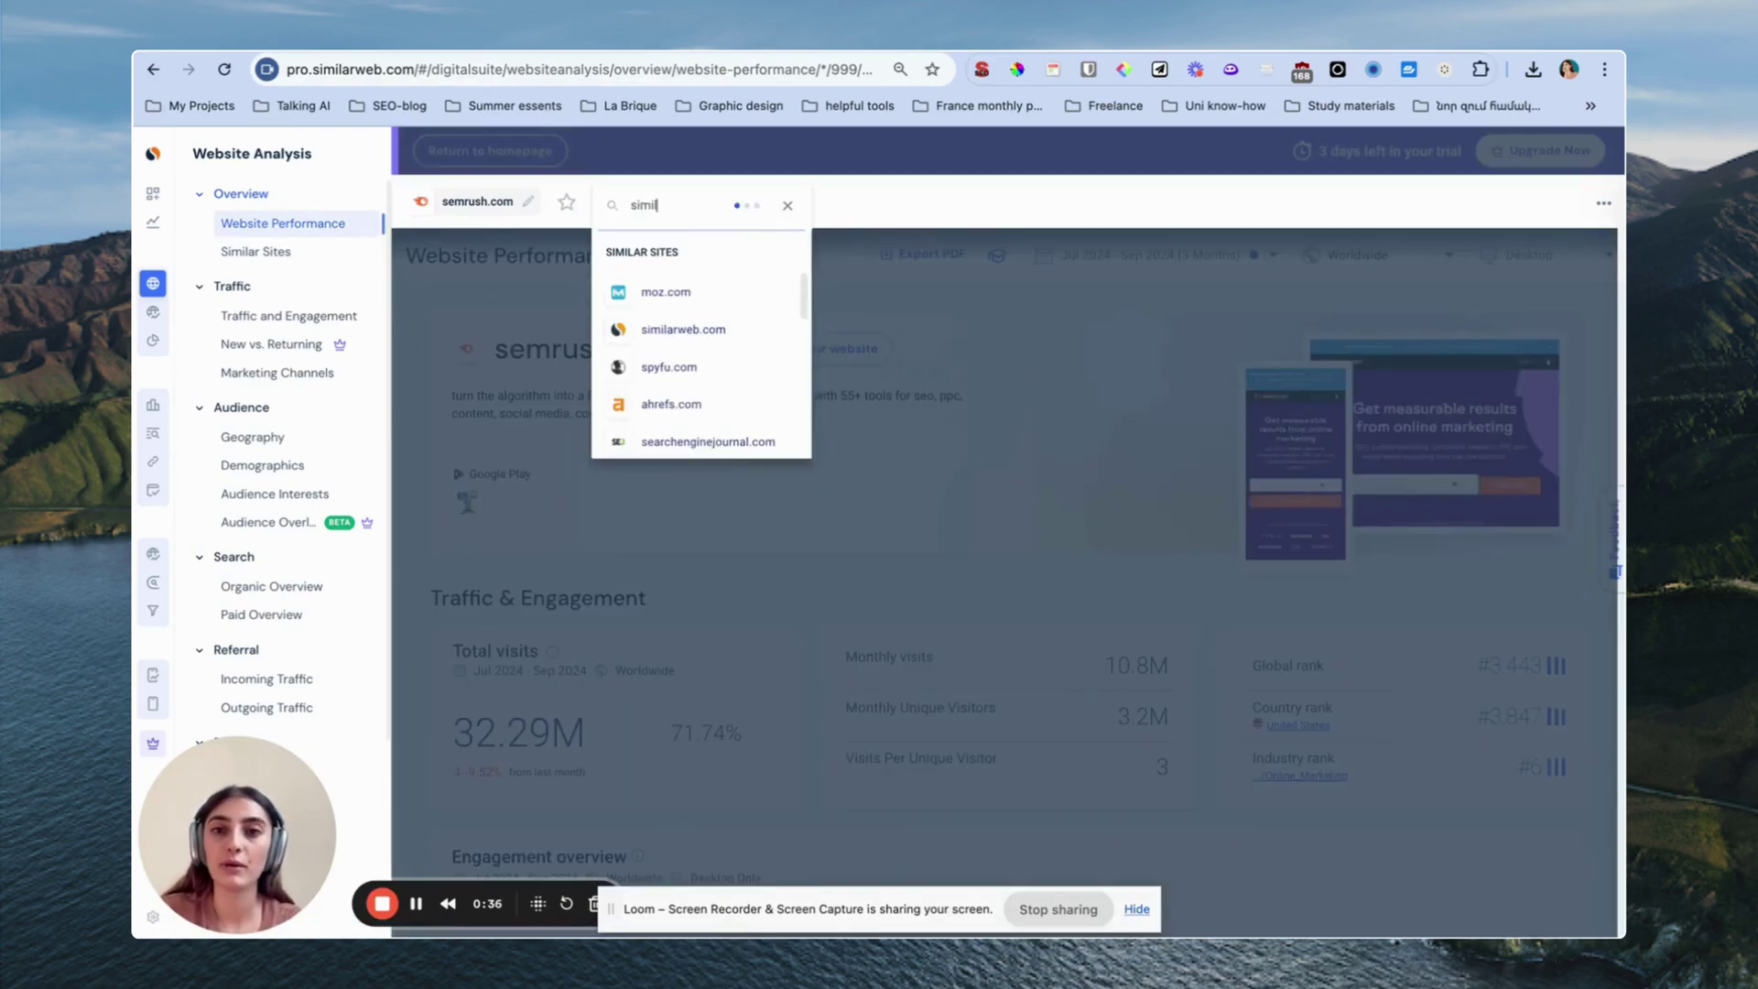
click(701, 262)
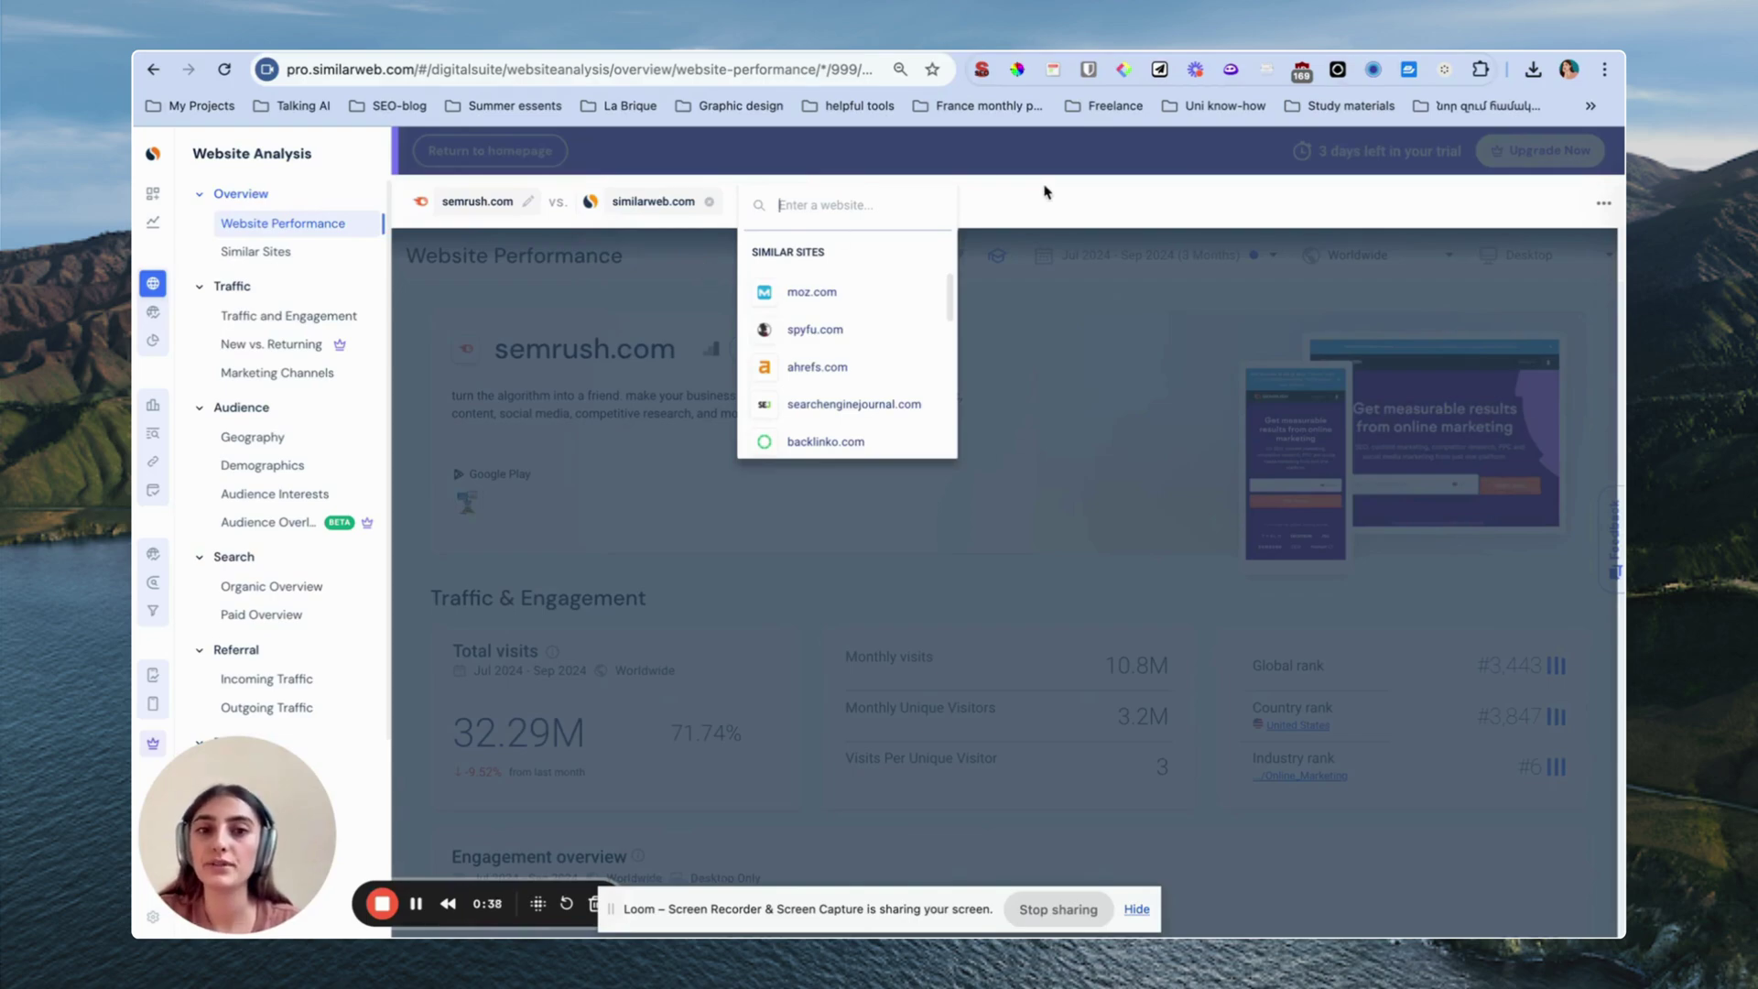
click(1026, 232)
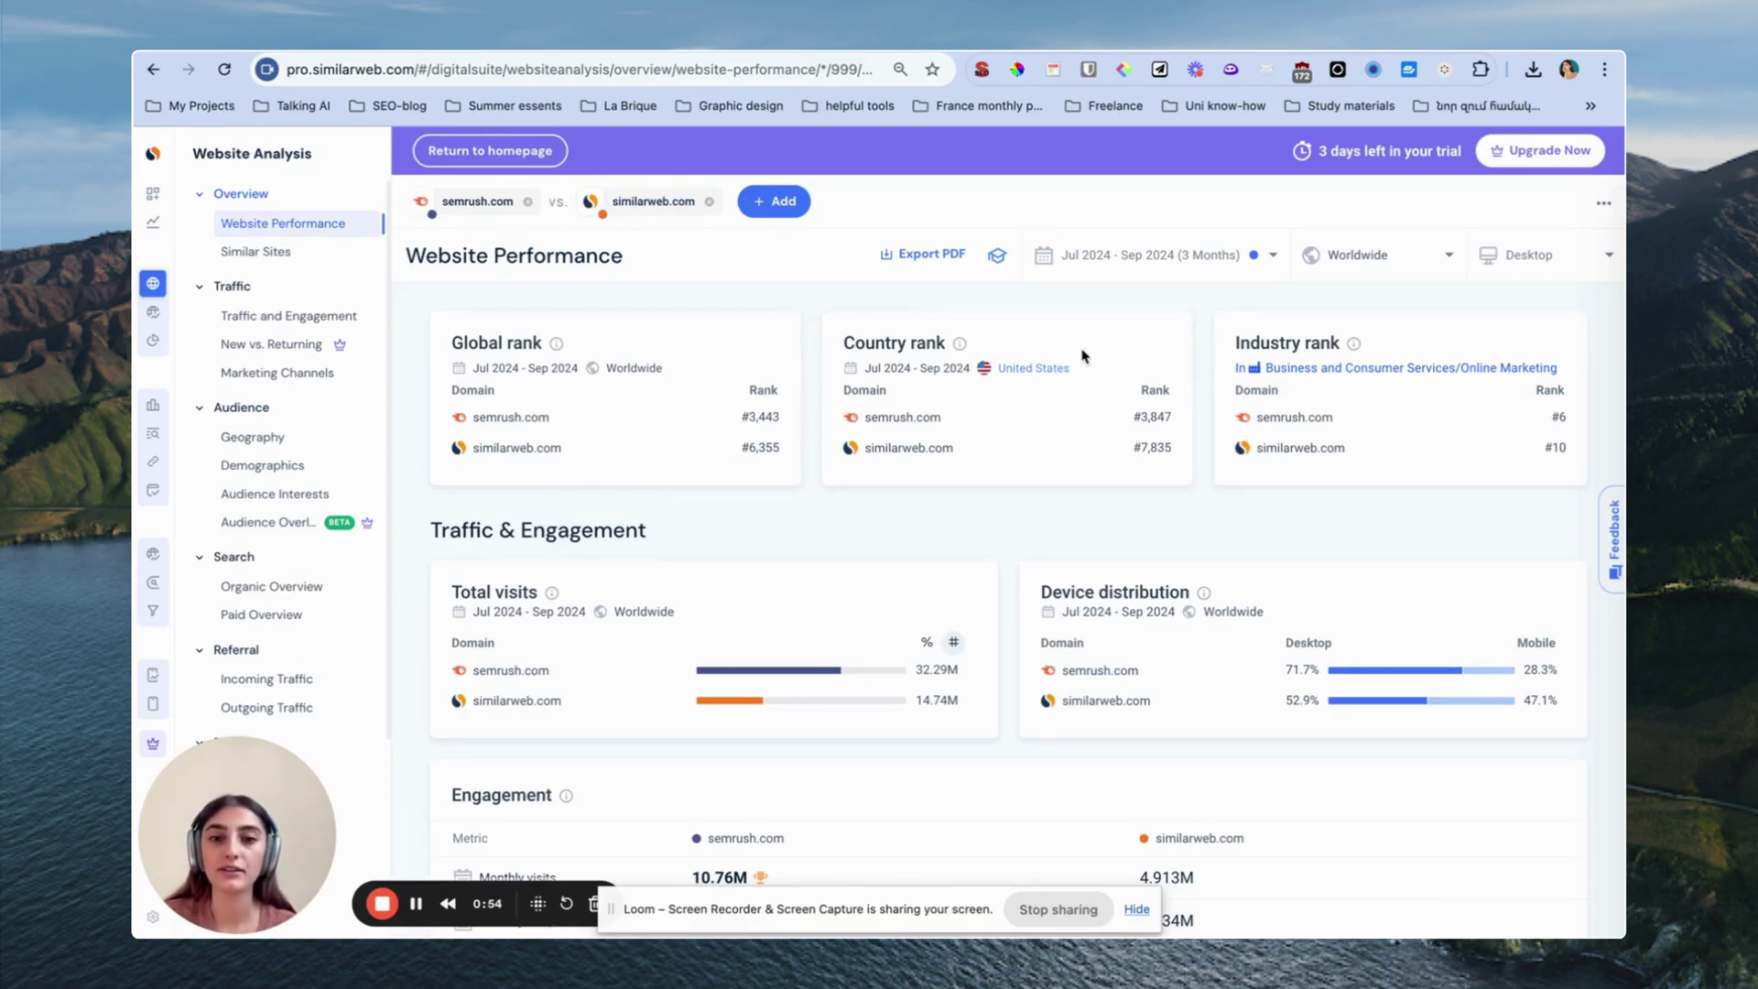
scroll(1007, 676, down, 15)
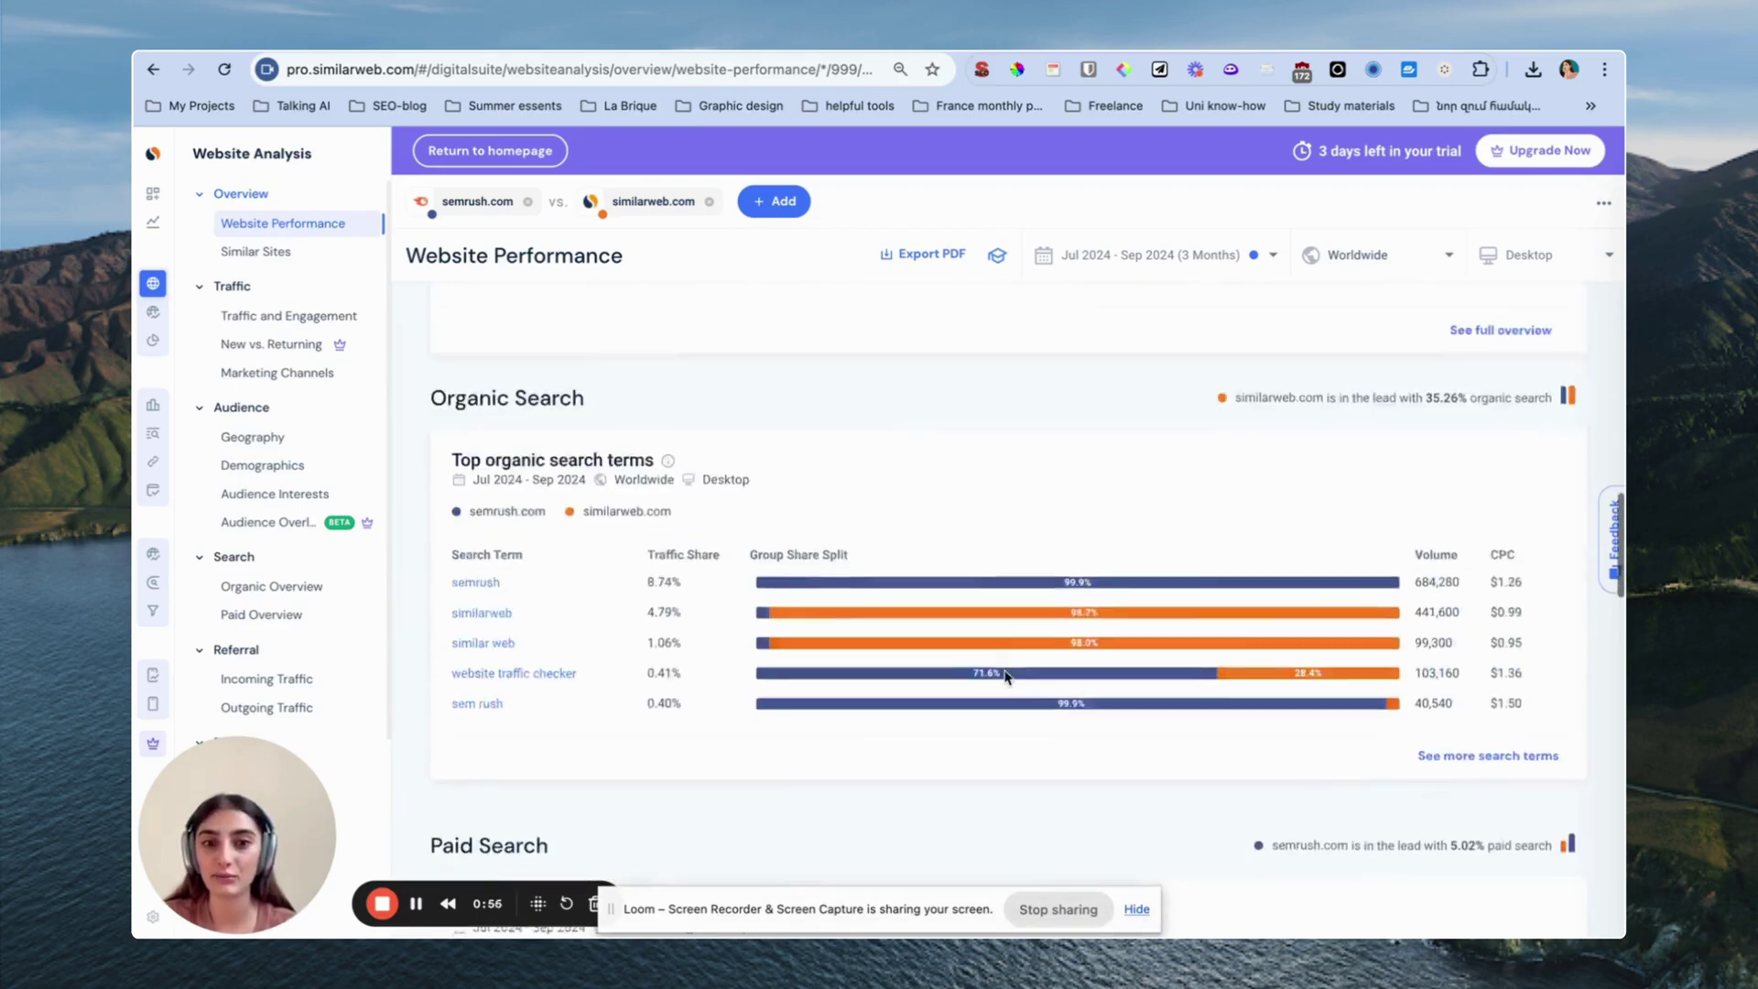
scroll(1007, 675, up, 15)
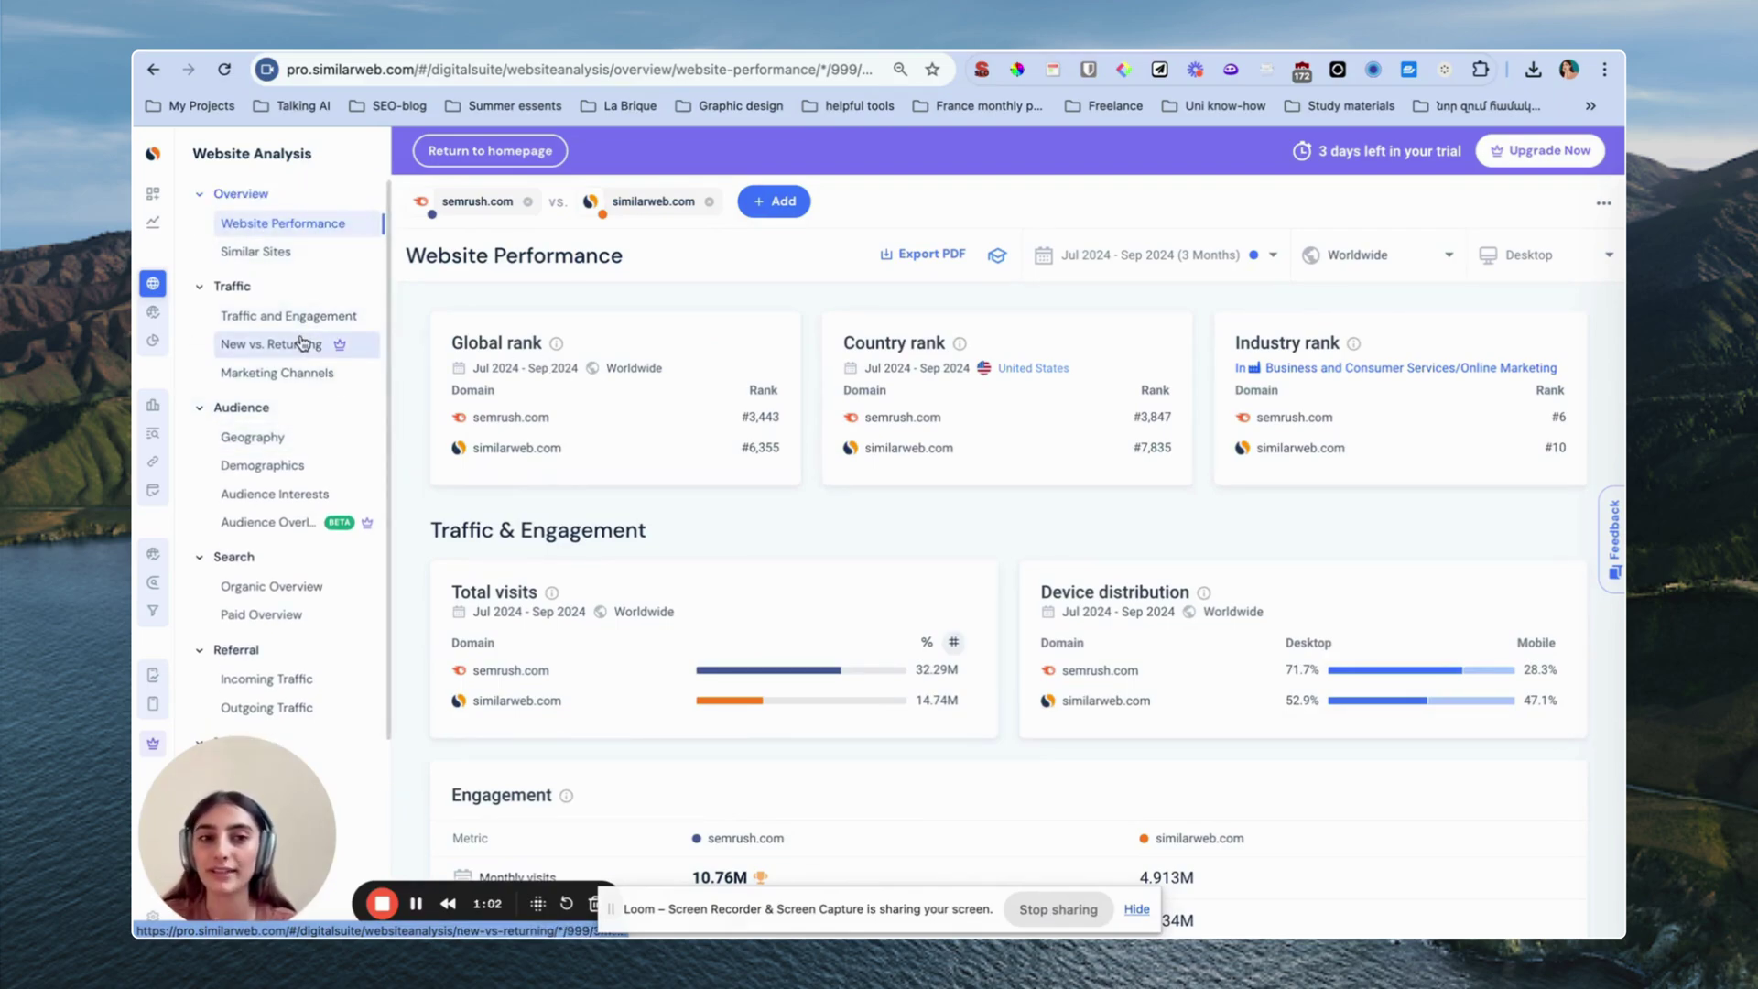
scroll(765, 305, down, 15)
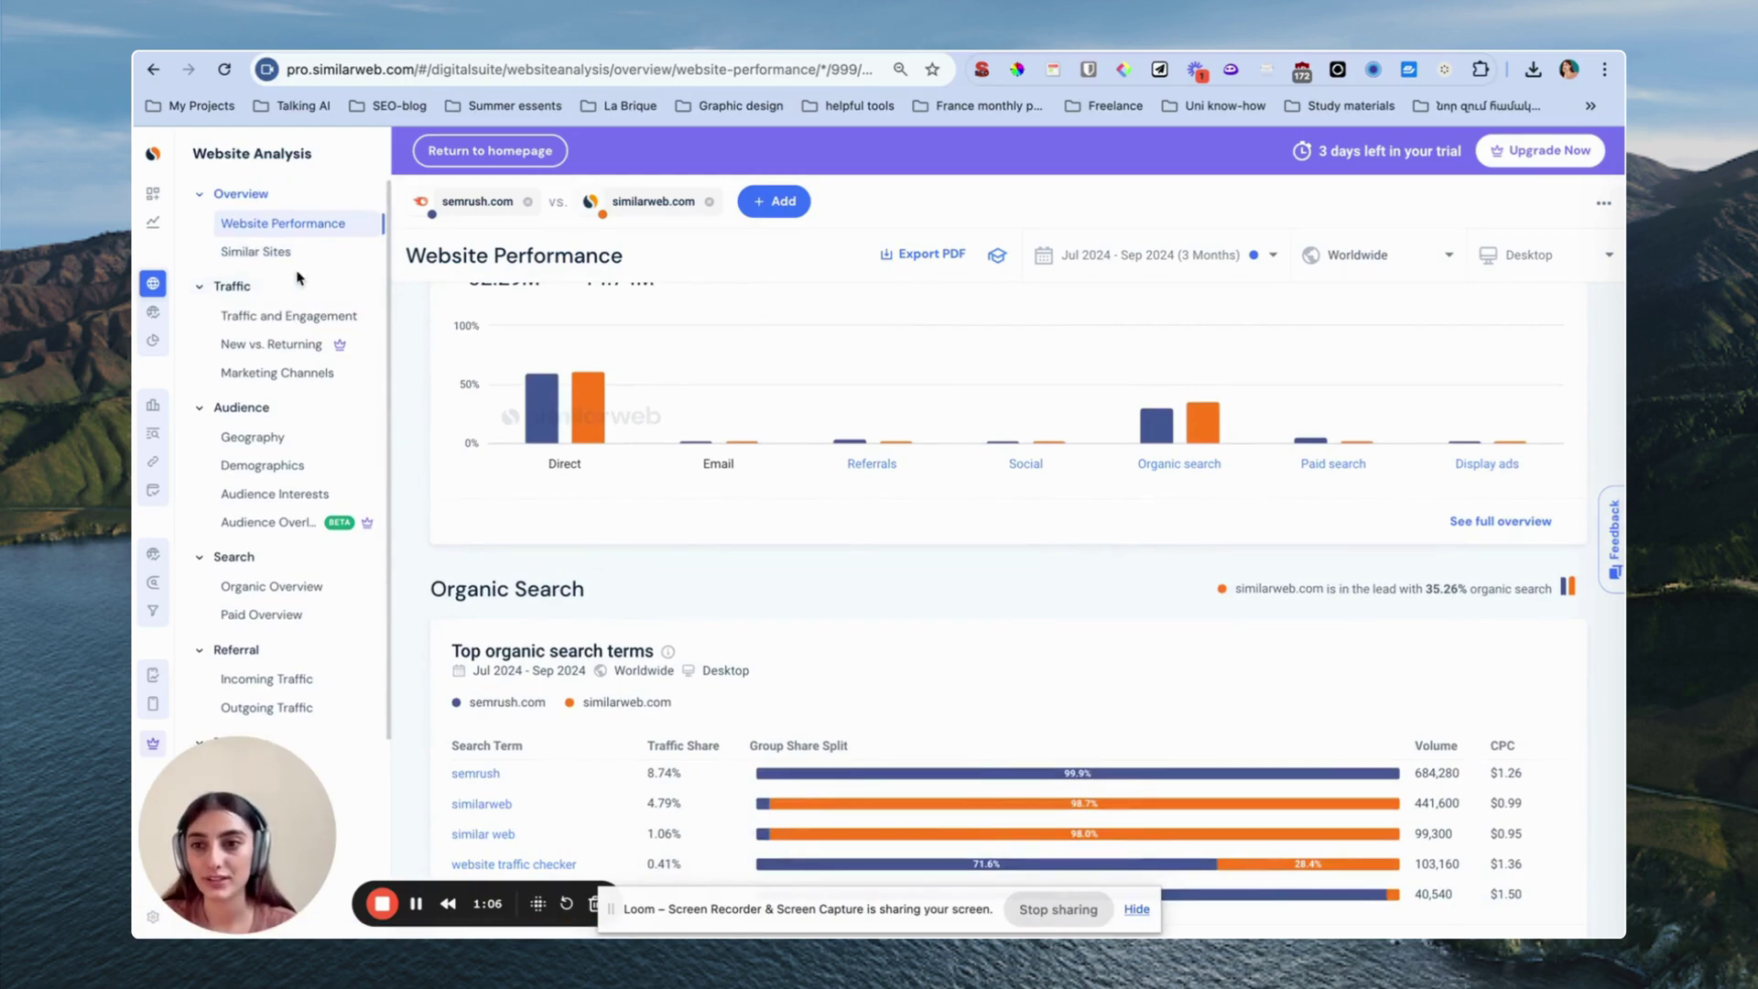
scroll(298, 277, down, 2)
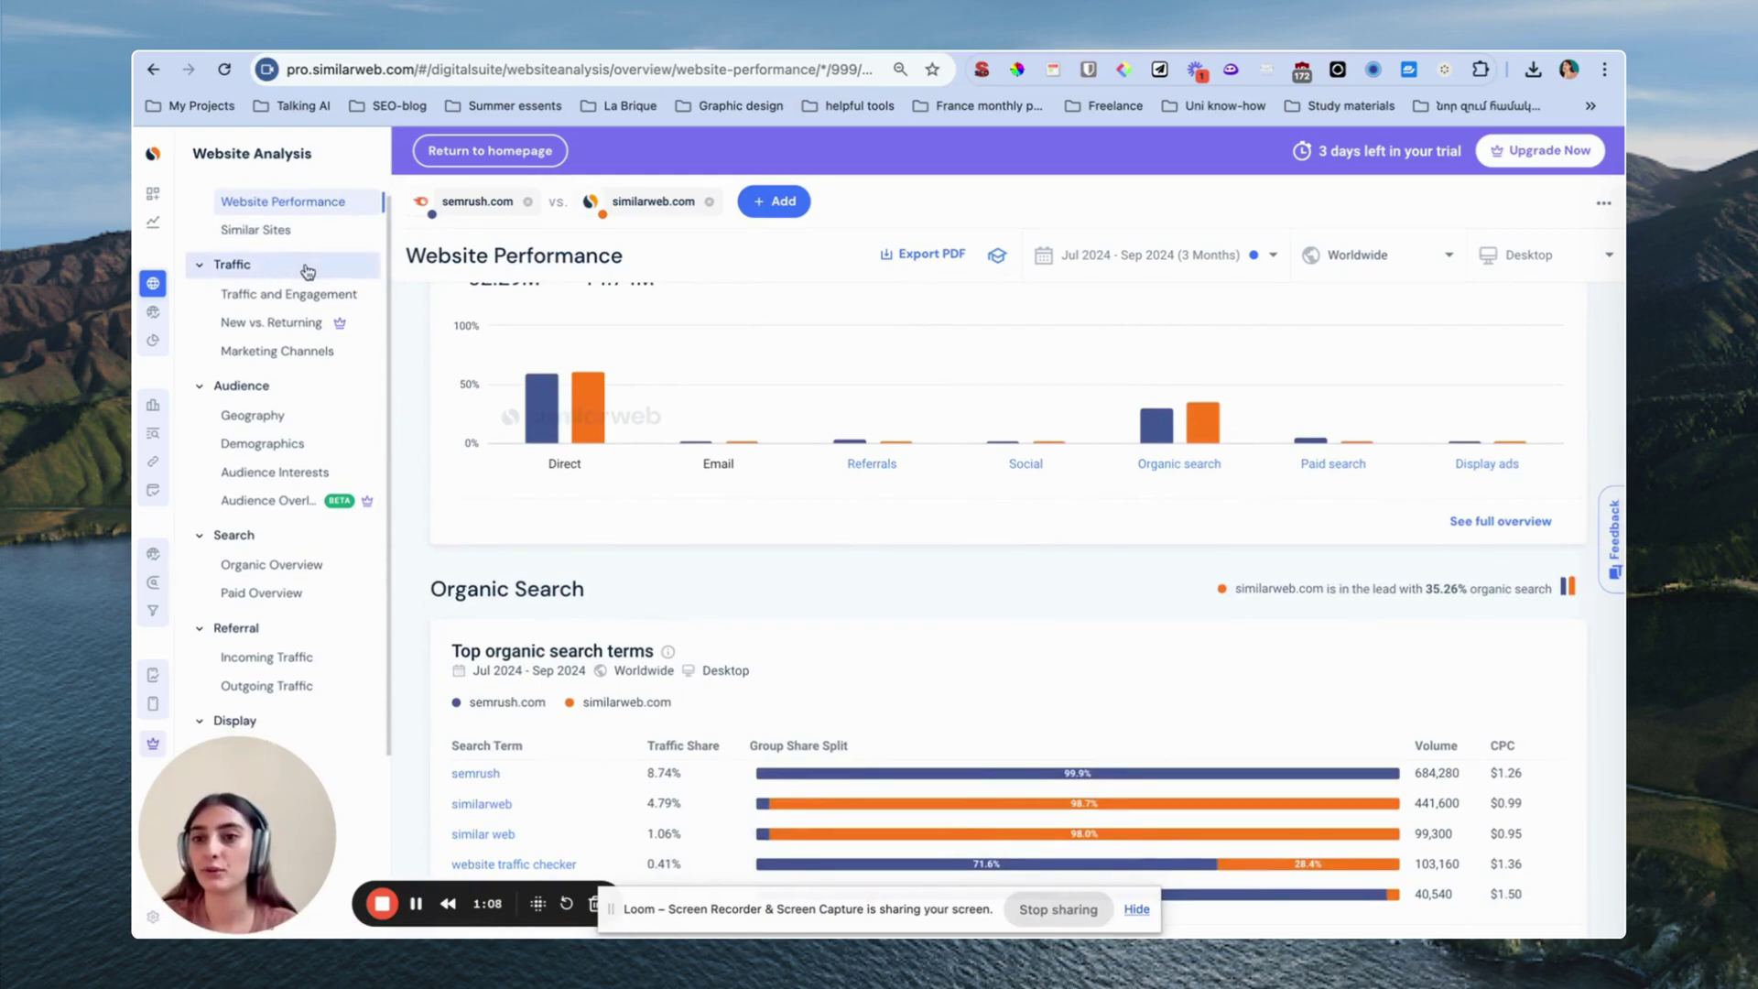
scroll(275, 352, down, 2)
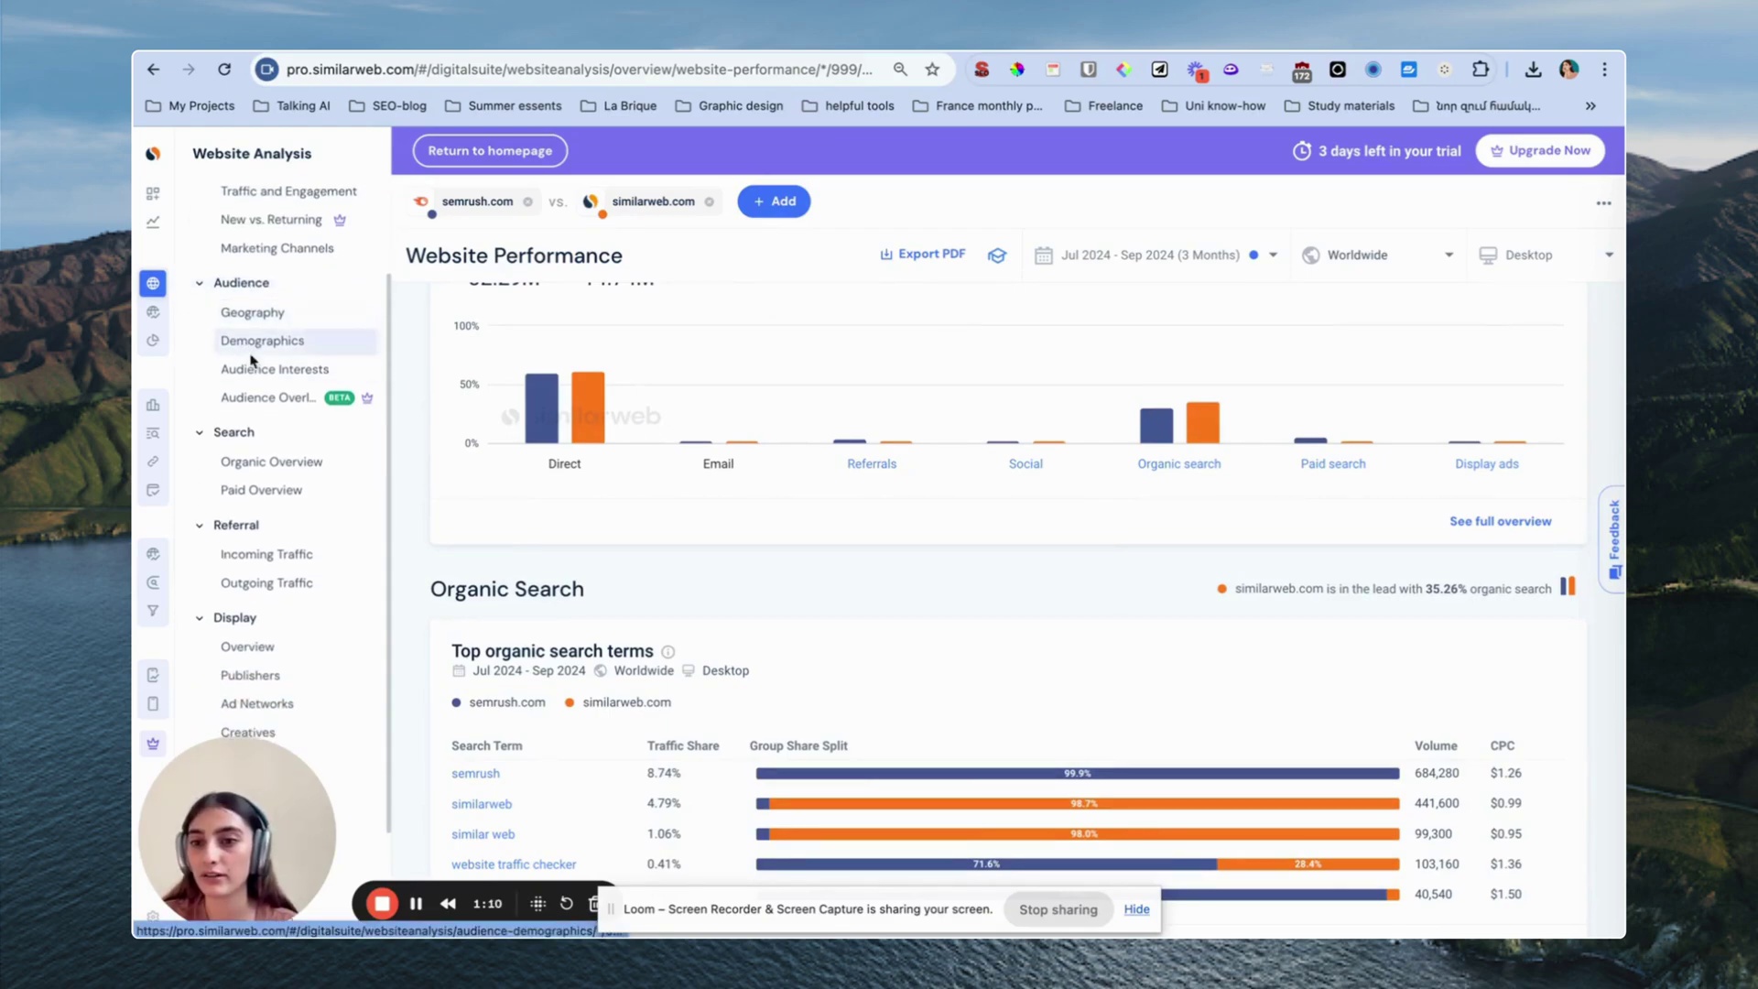
scroll(274, 440, down, 4)
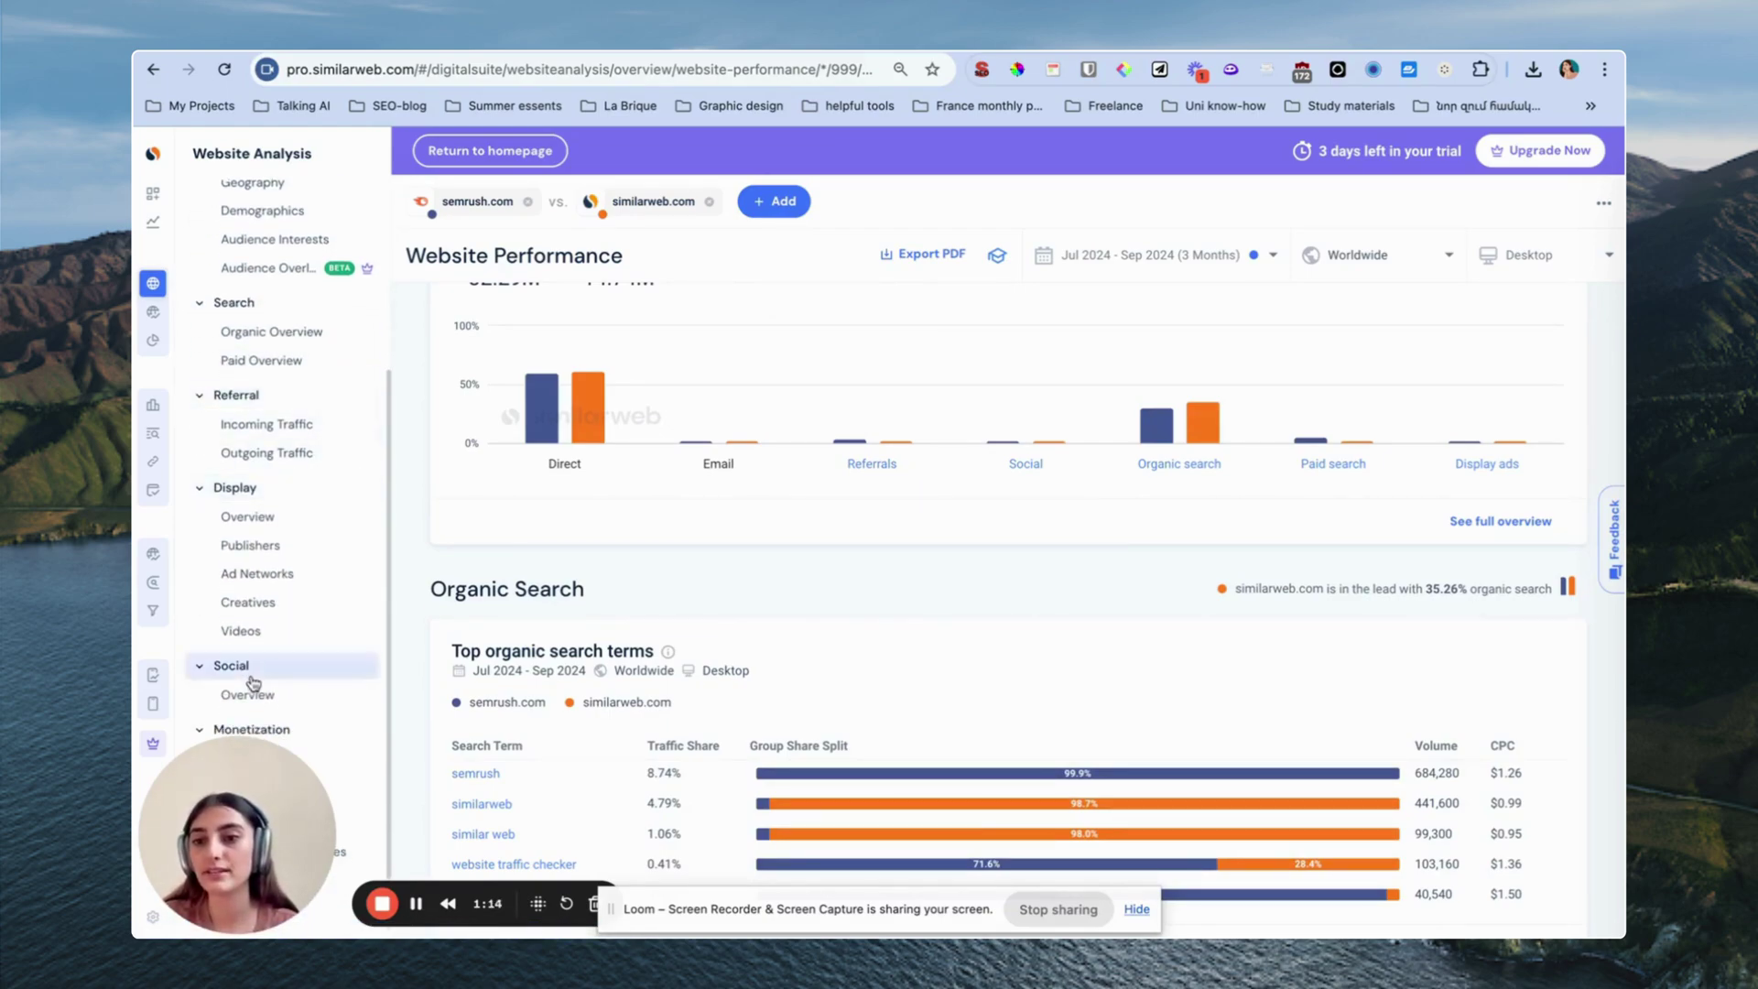
drag(254, 822, 543, 756)
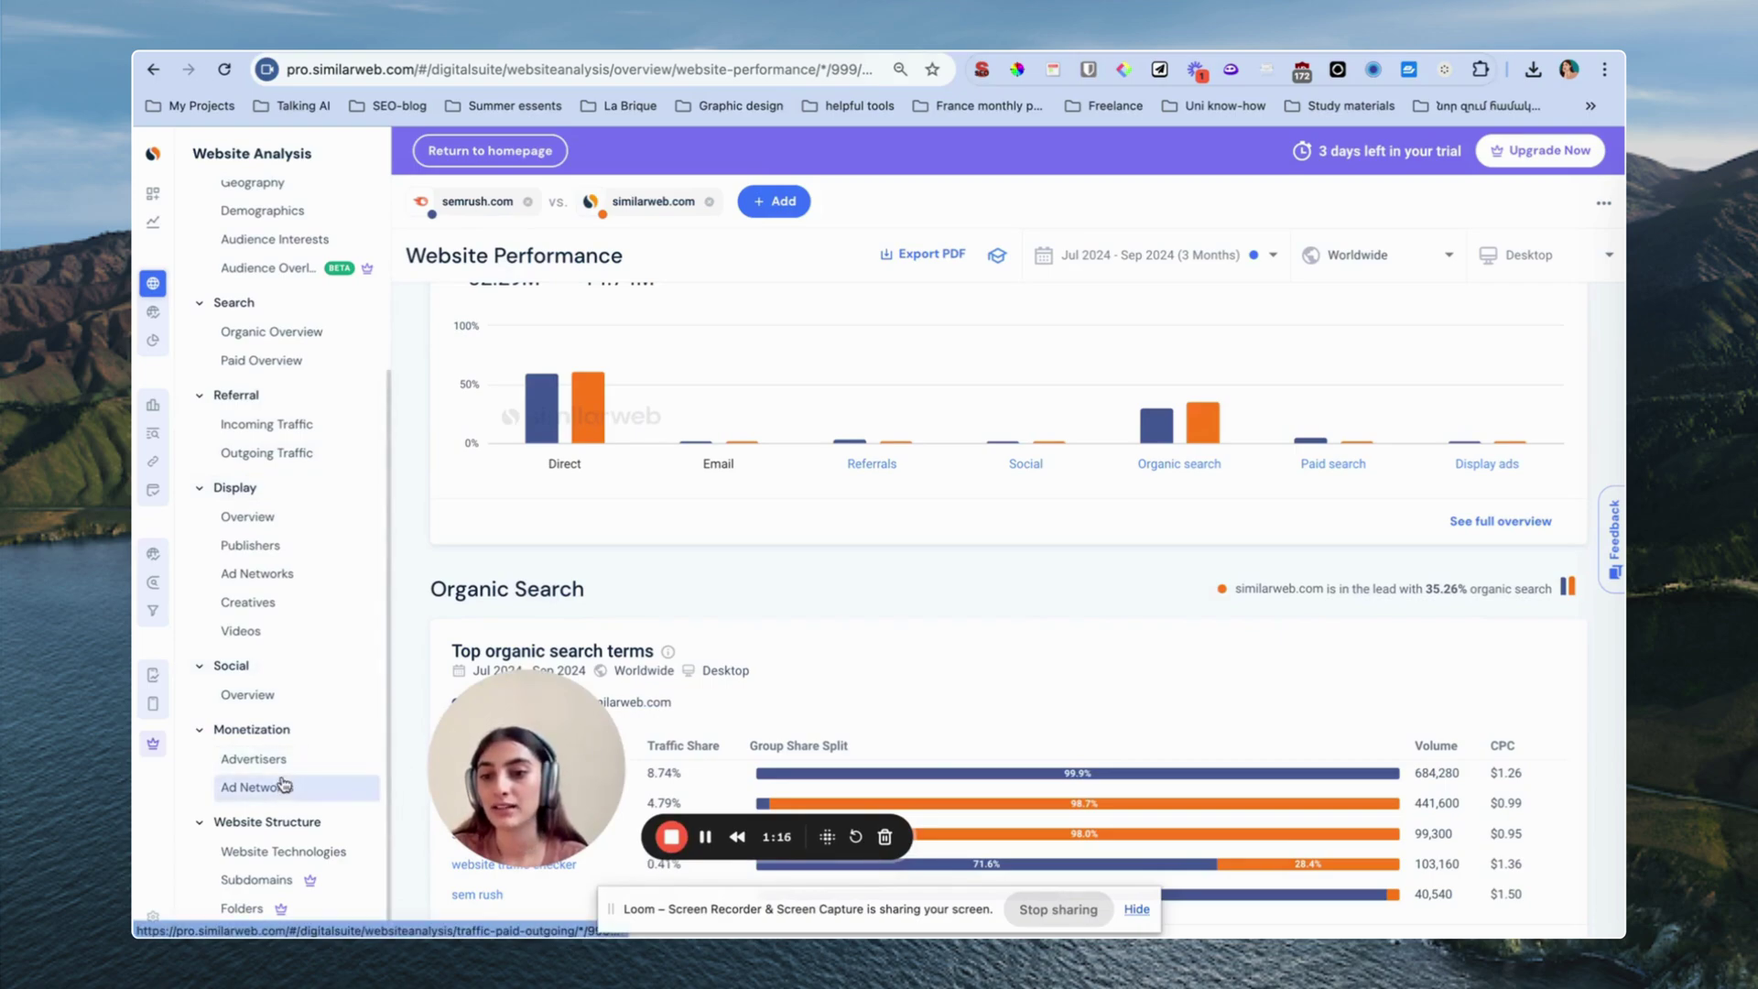
drag(467, 827, 467, 875)
scroll(293, 733, up, 3)
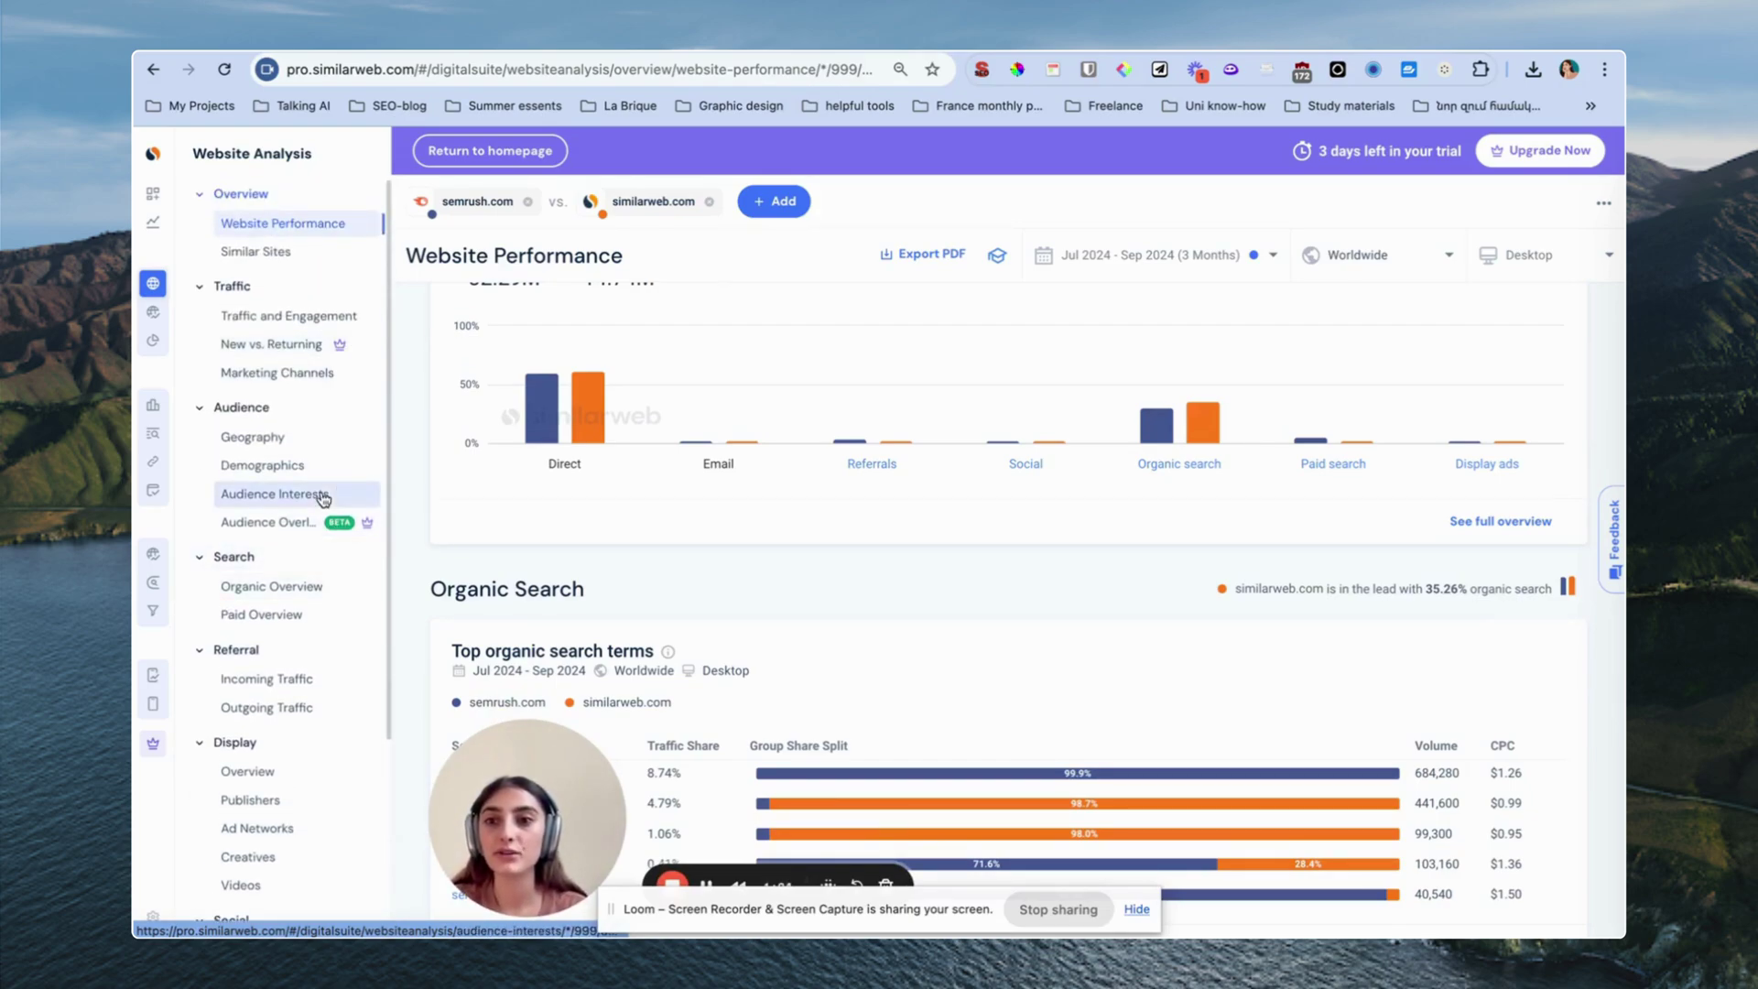
drag(562, 814, 320, 831)
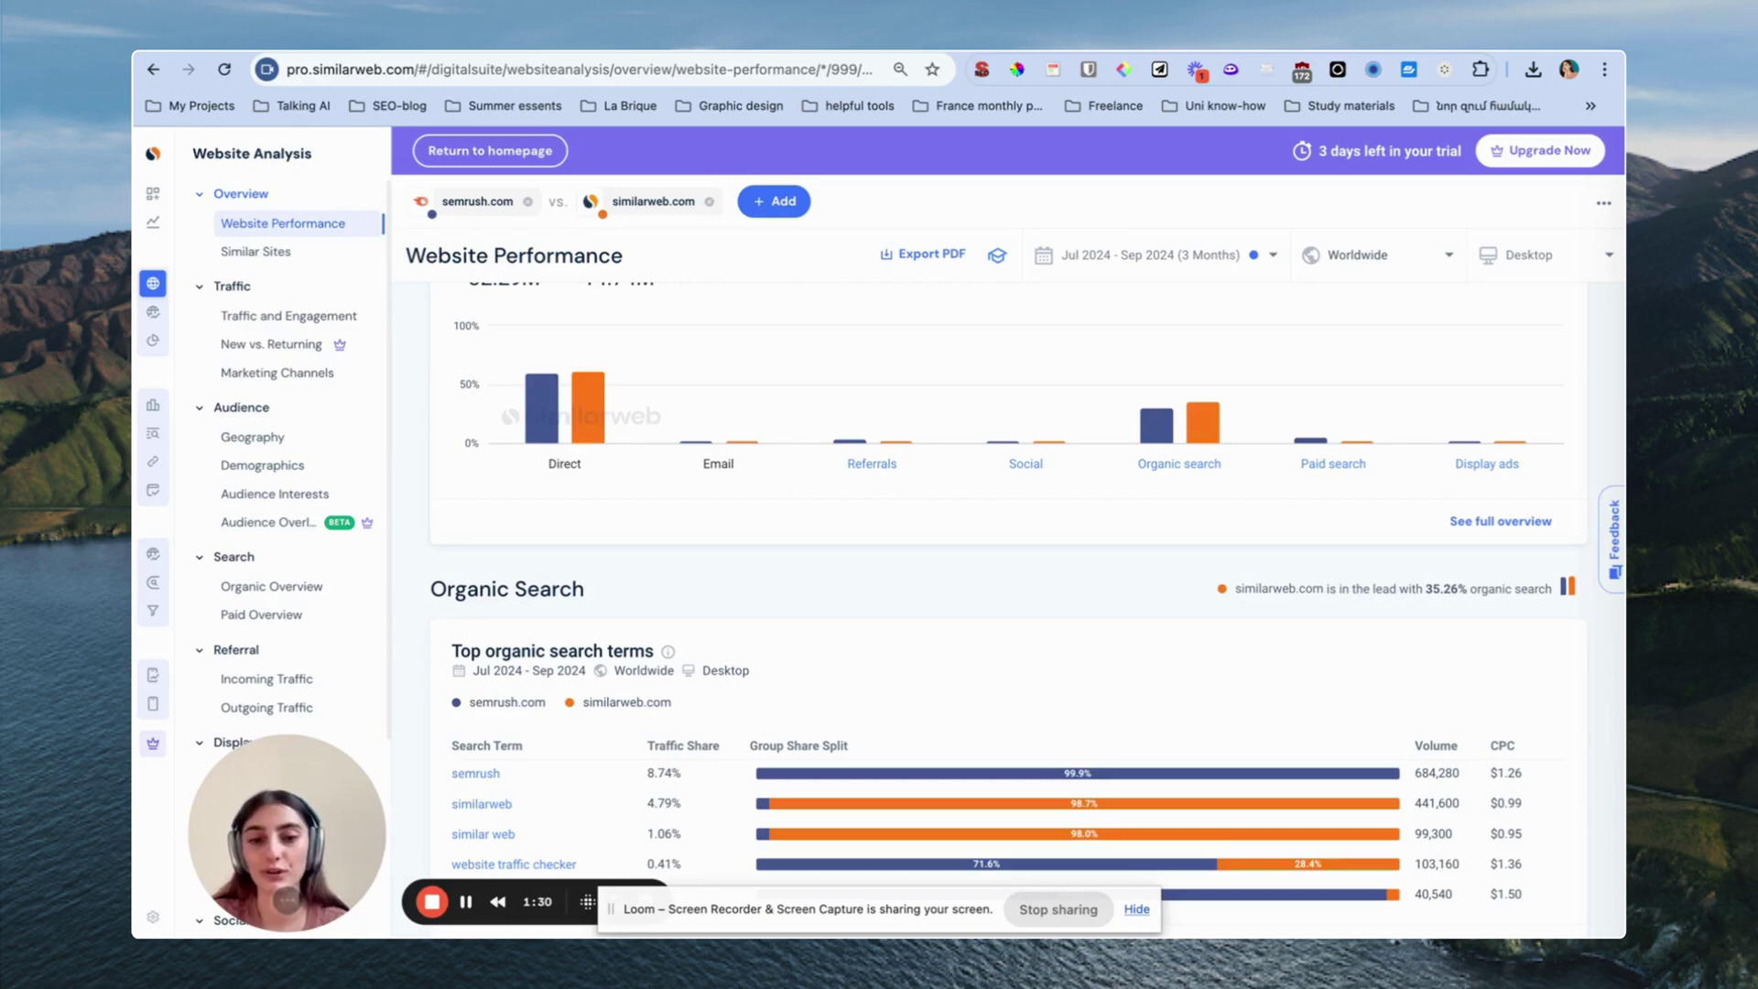
click(1137, 909)
scroll(1165, 714, up, 1)
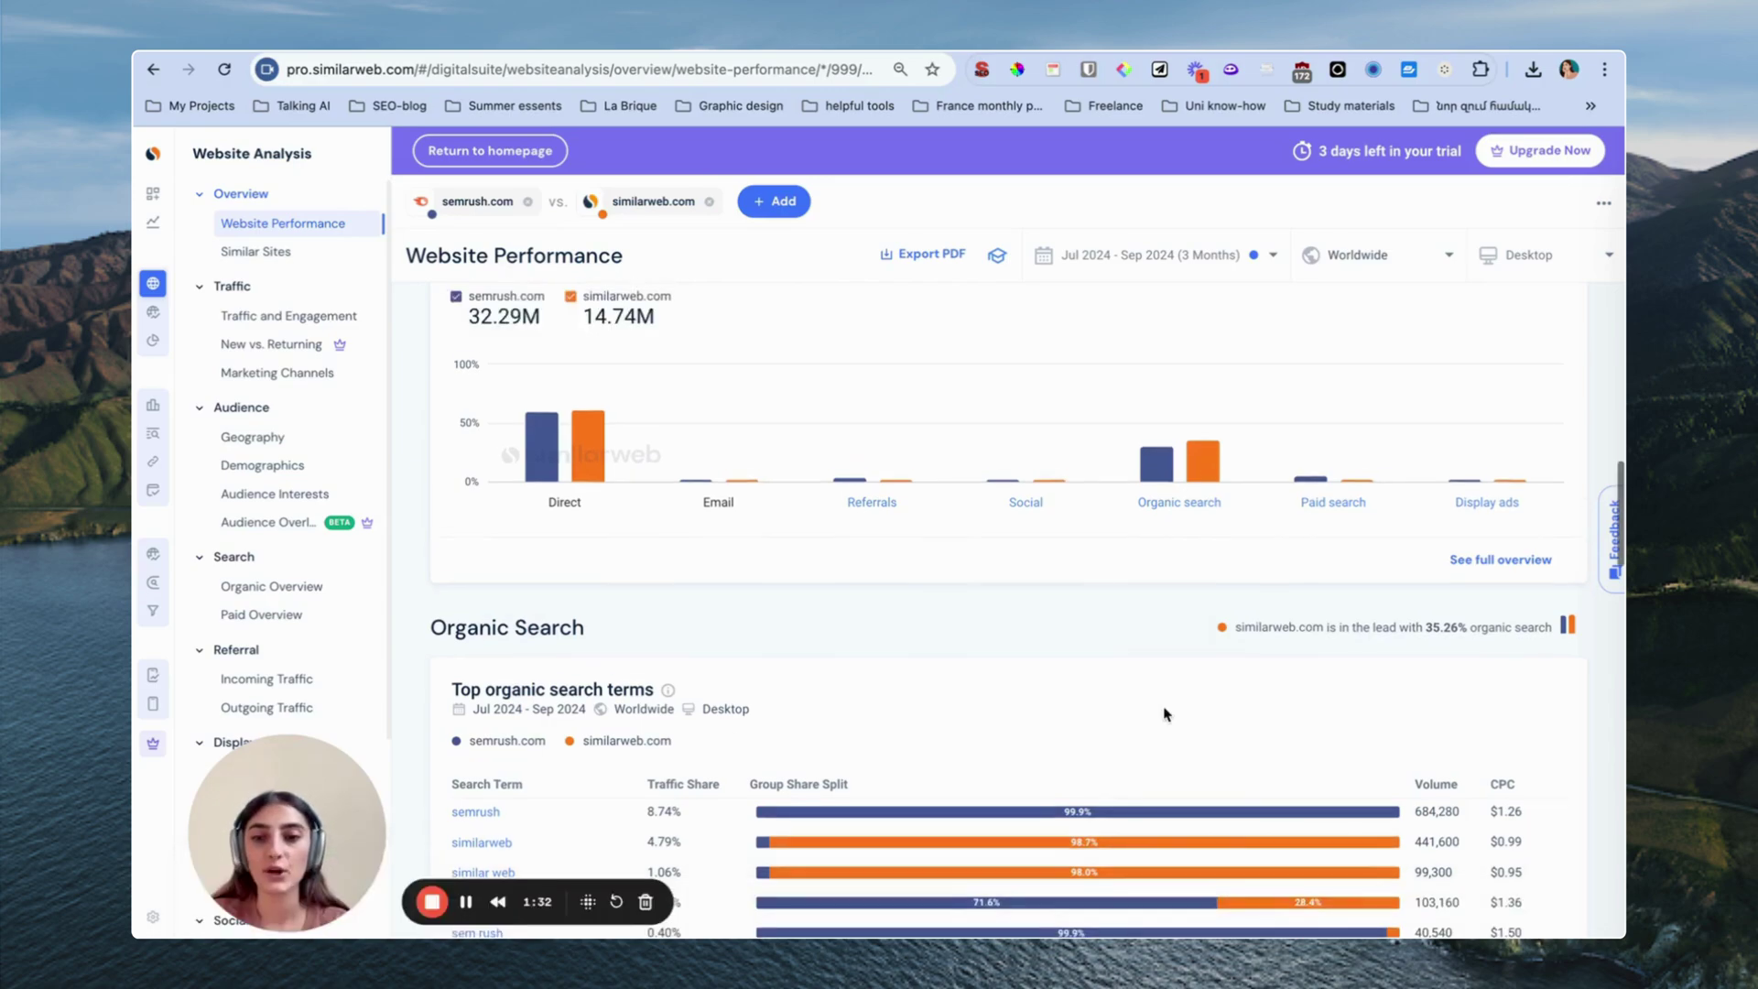
scroll(1164, 713, up, 10)
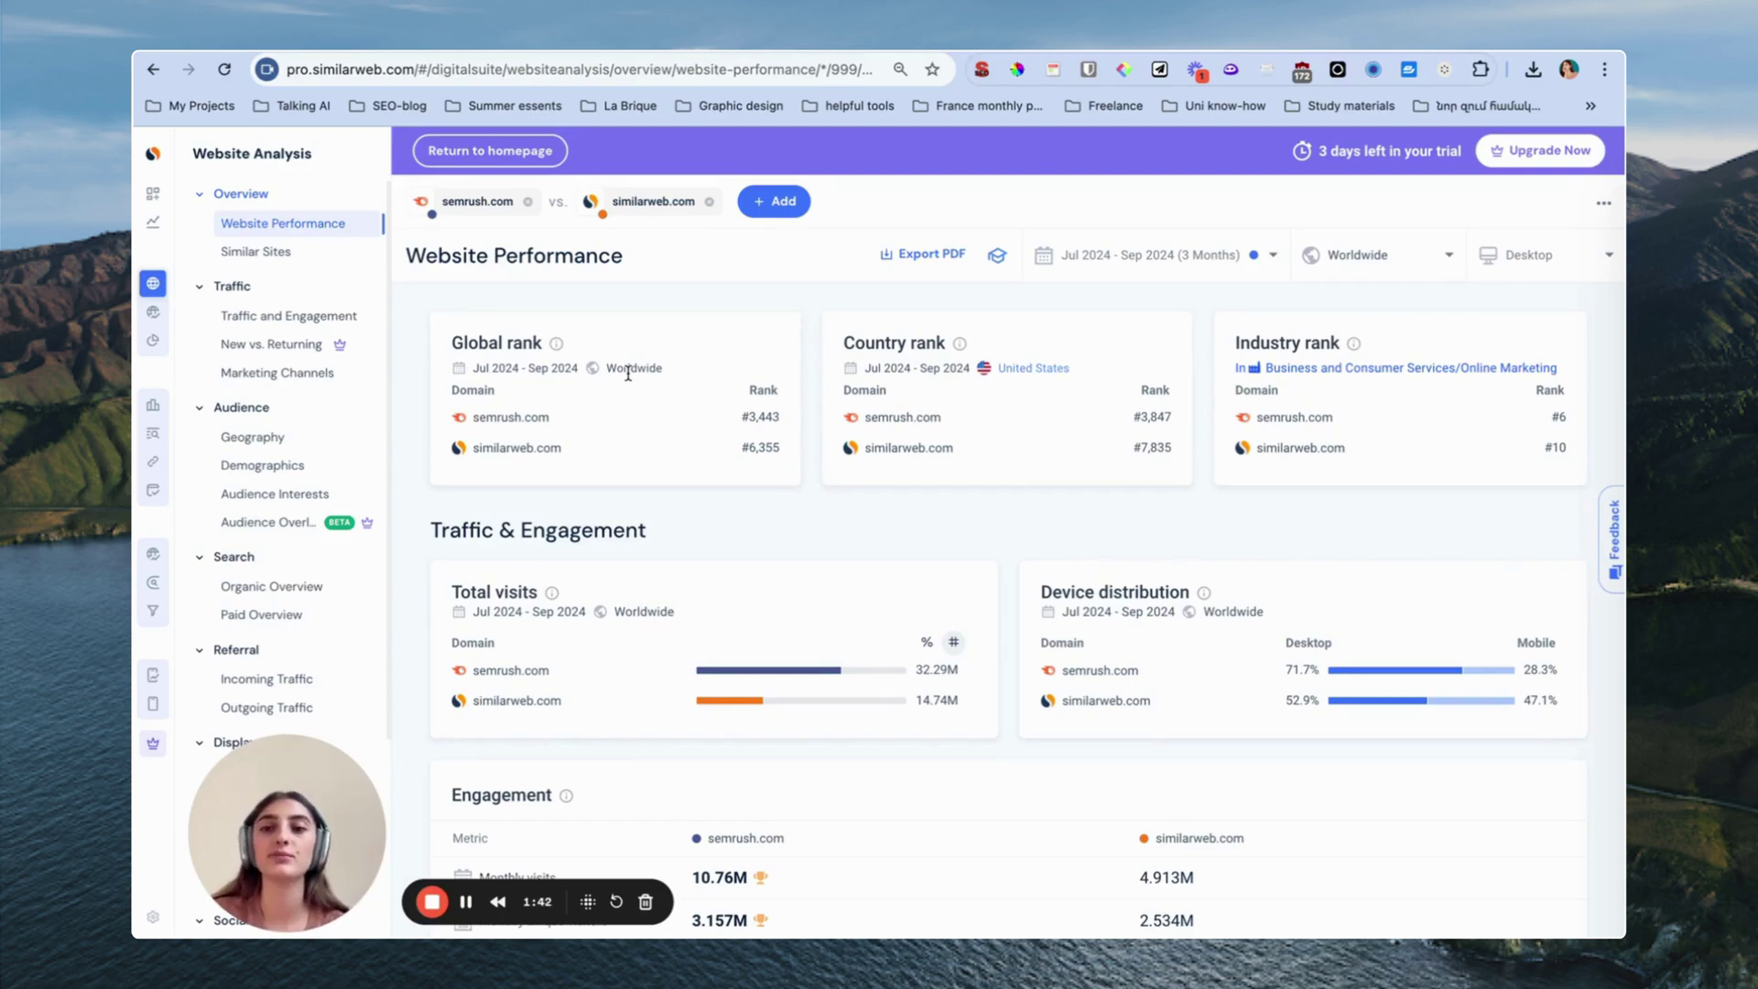
scroll(641, 535, down, 1)
scroll(641, 535, down, 8)
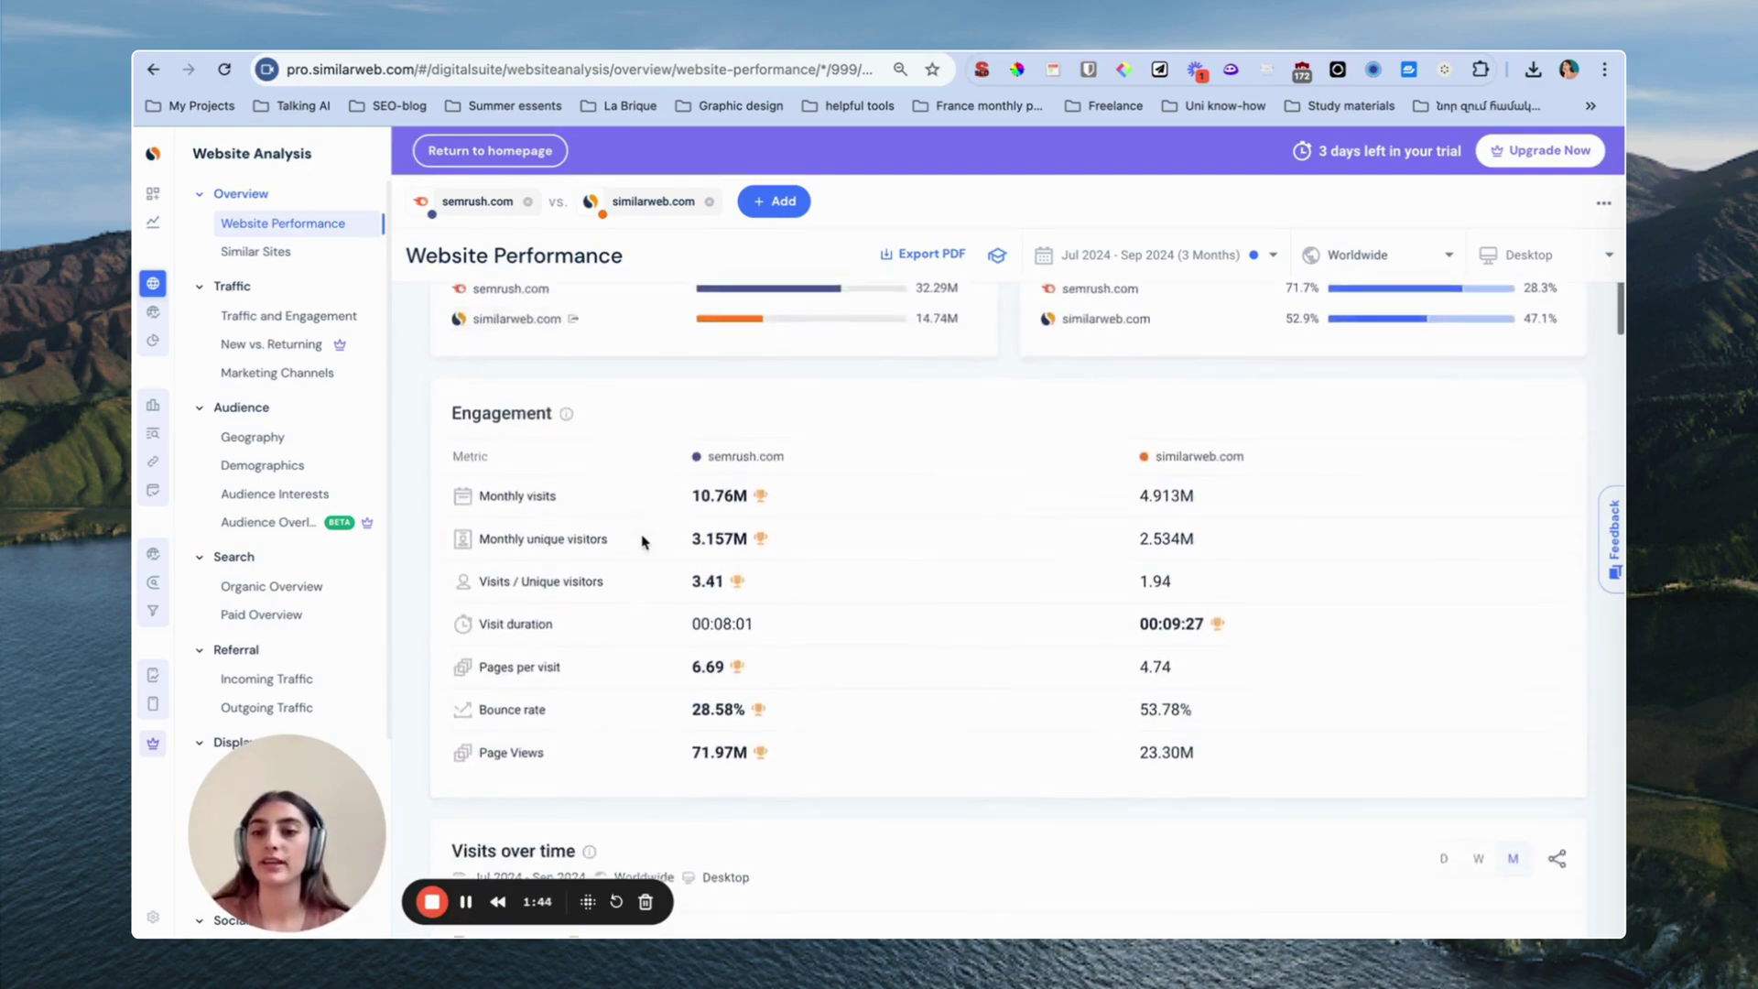
scroll(642, 541, down, 10)
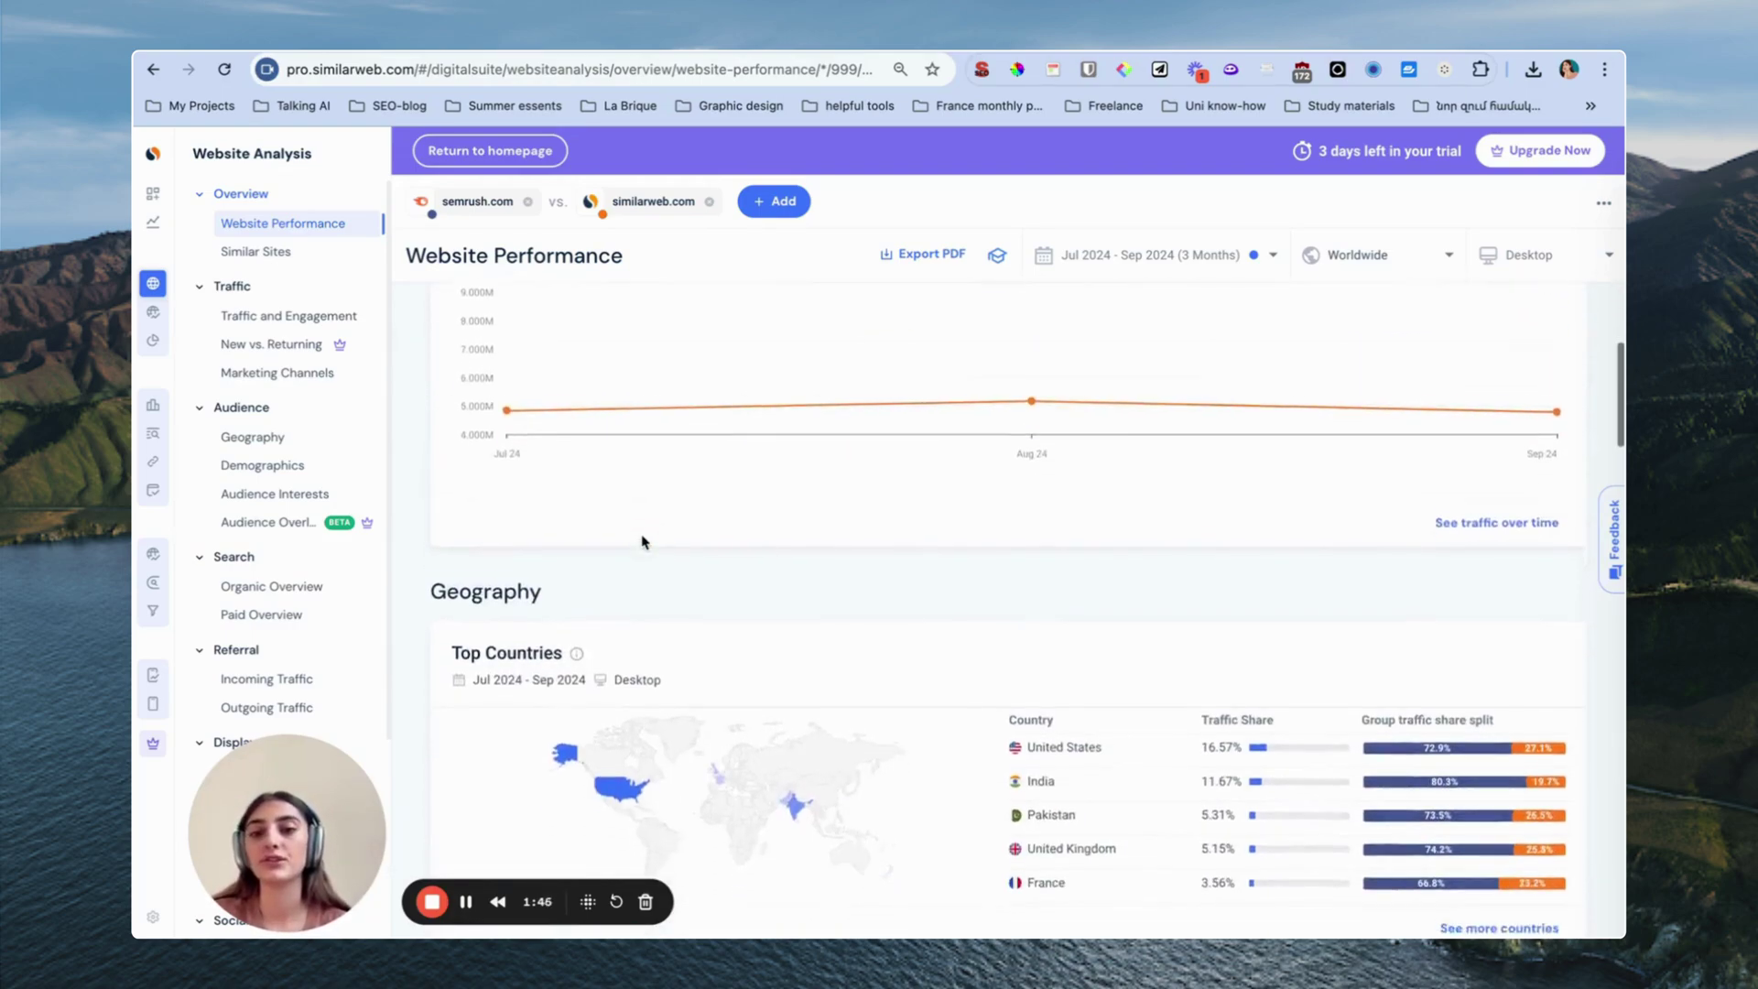
scroll(642, 541, down, 6)
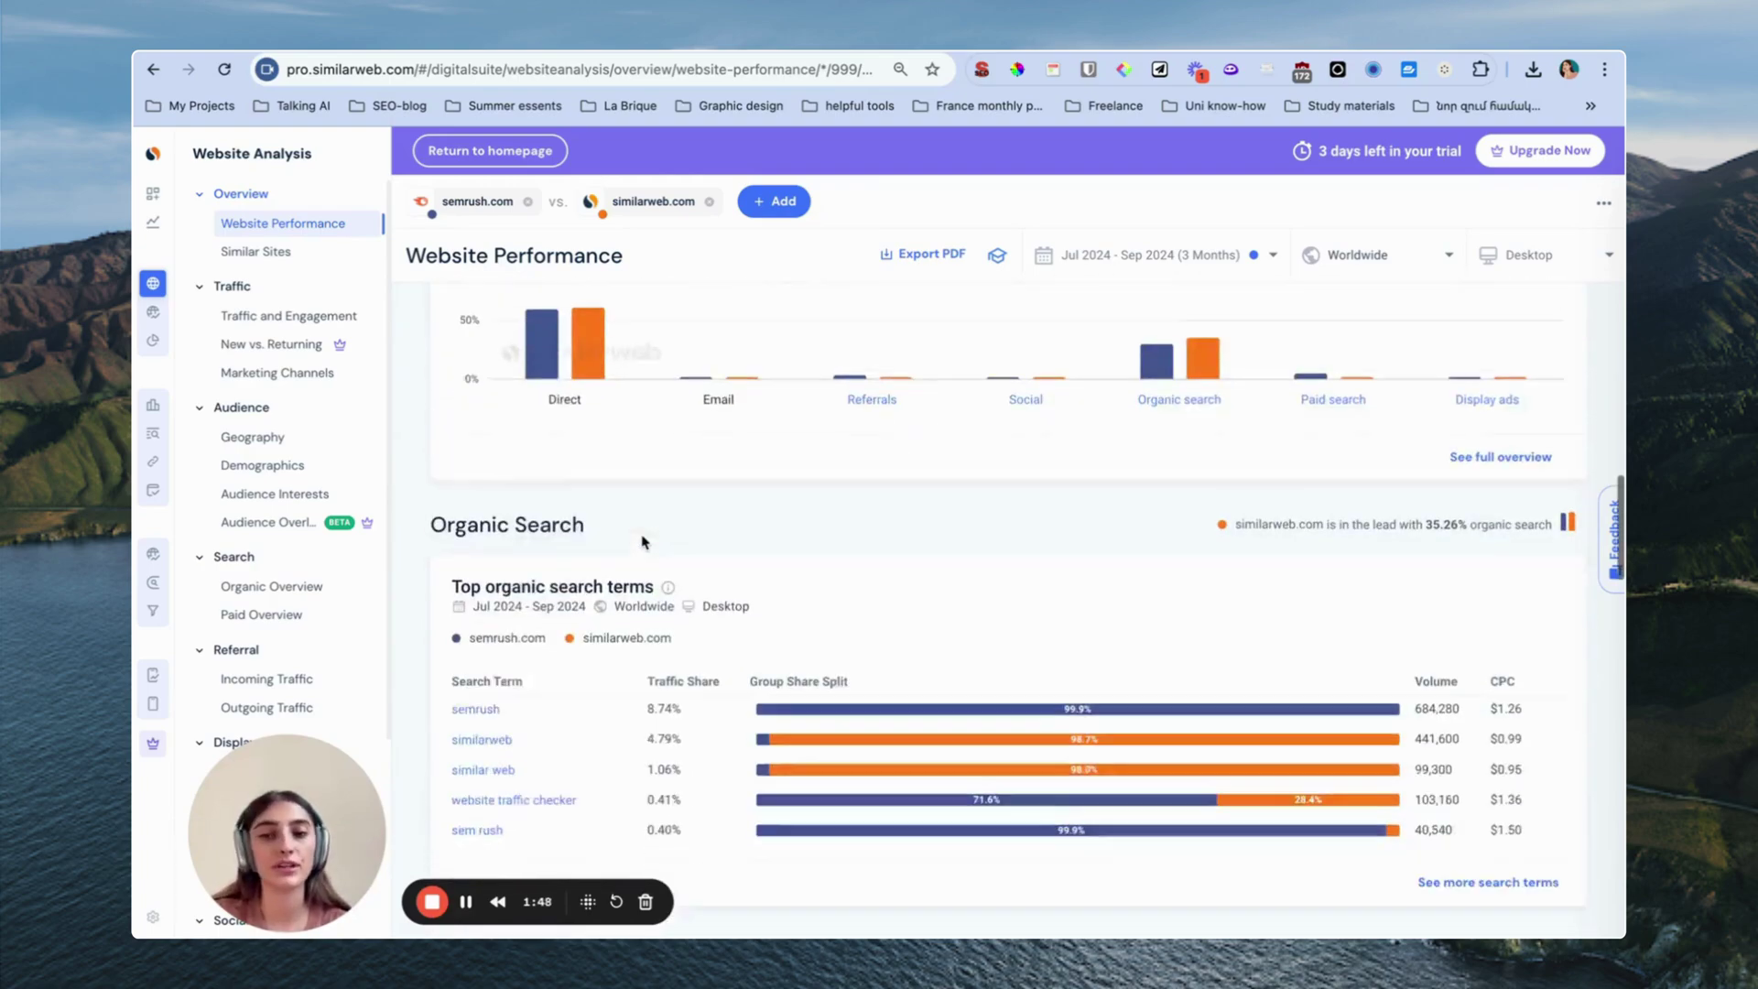
scroll(641, 541, up, 20)
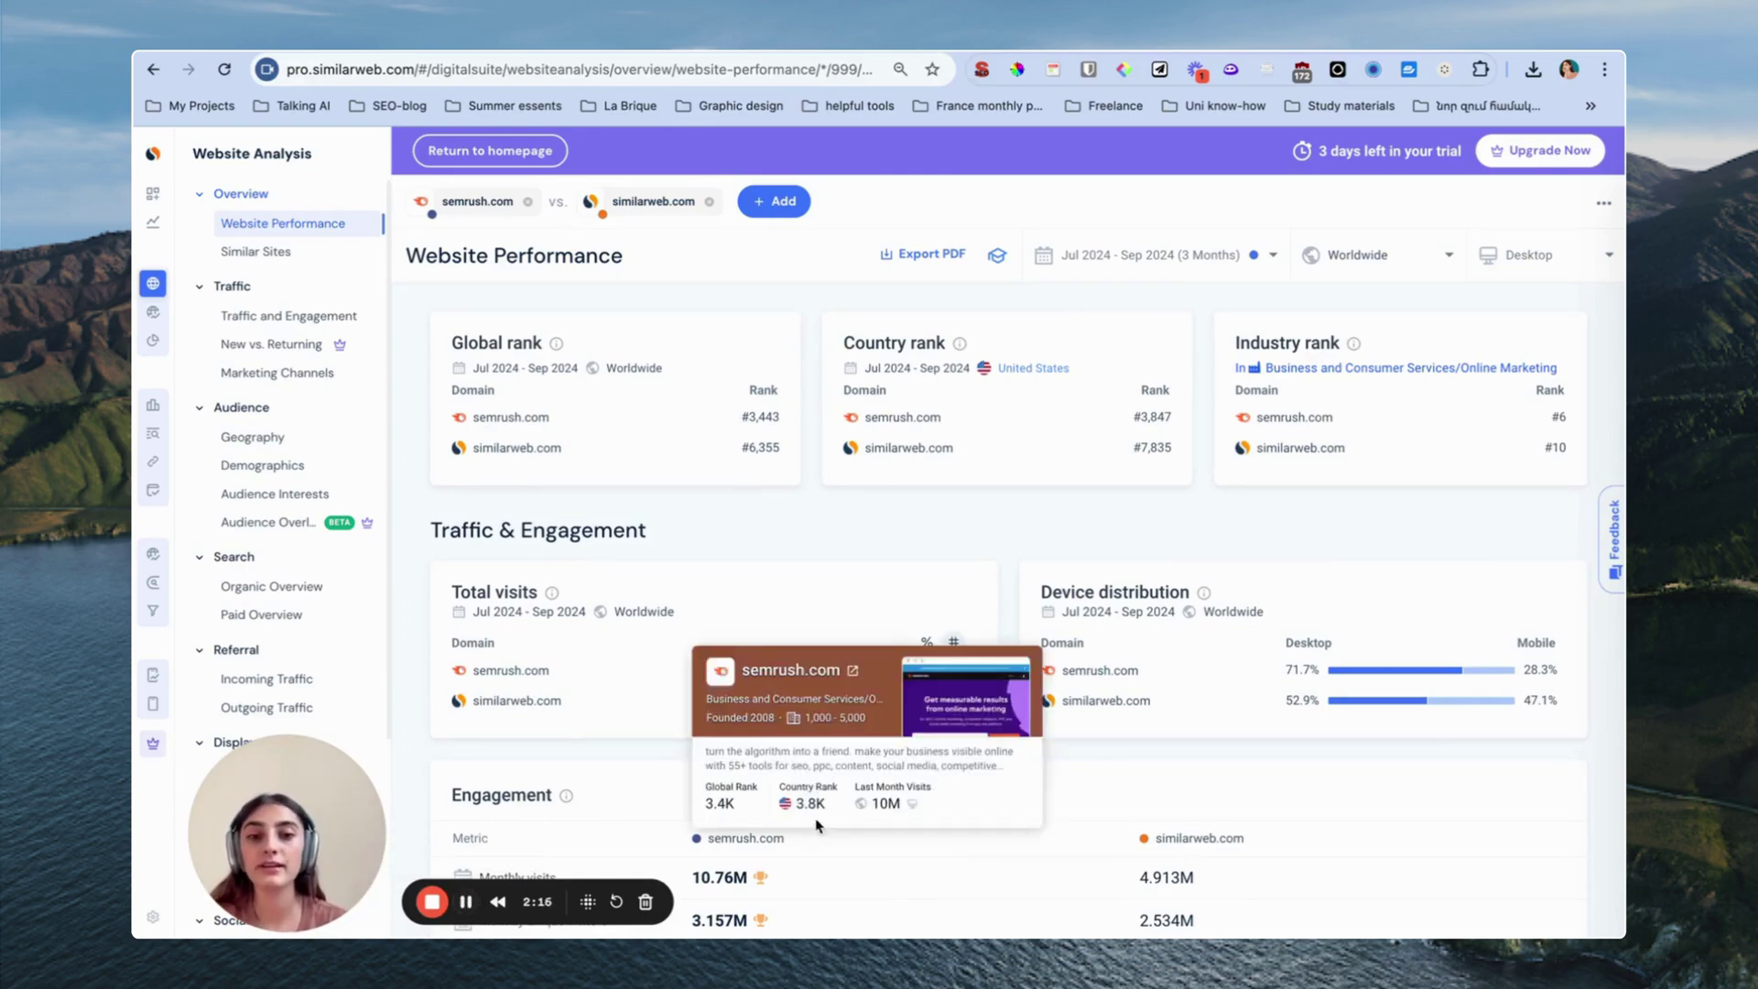
scroll(976, 788, down, 2)
scroll(975, 787, down, 5)
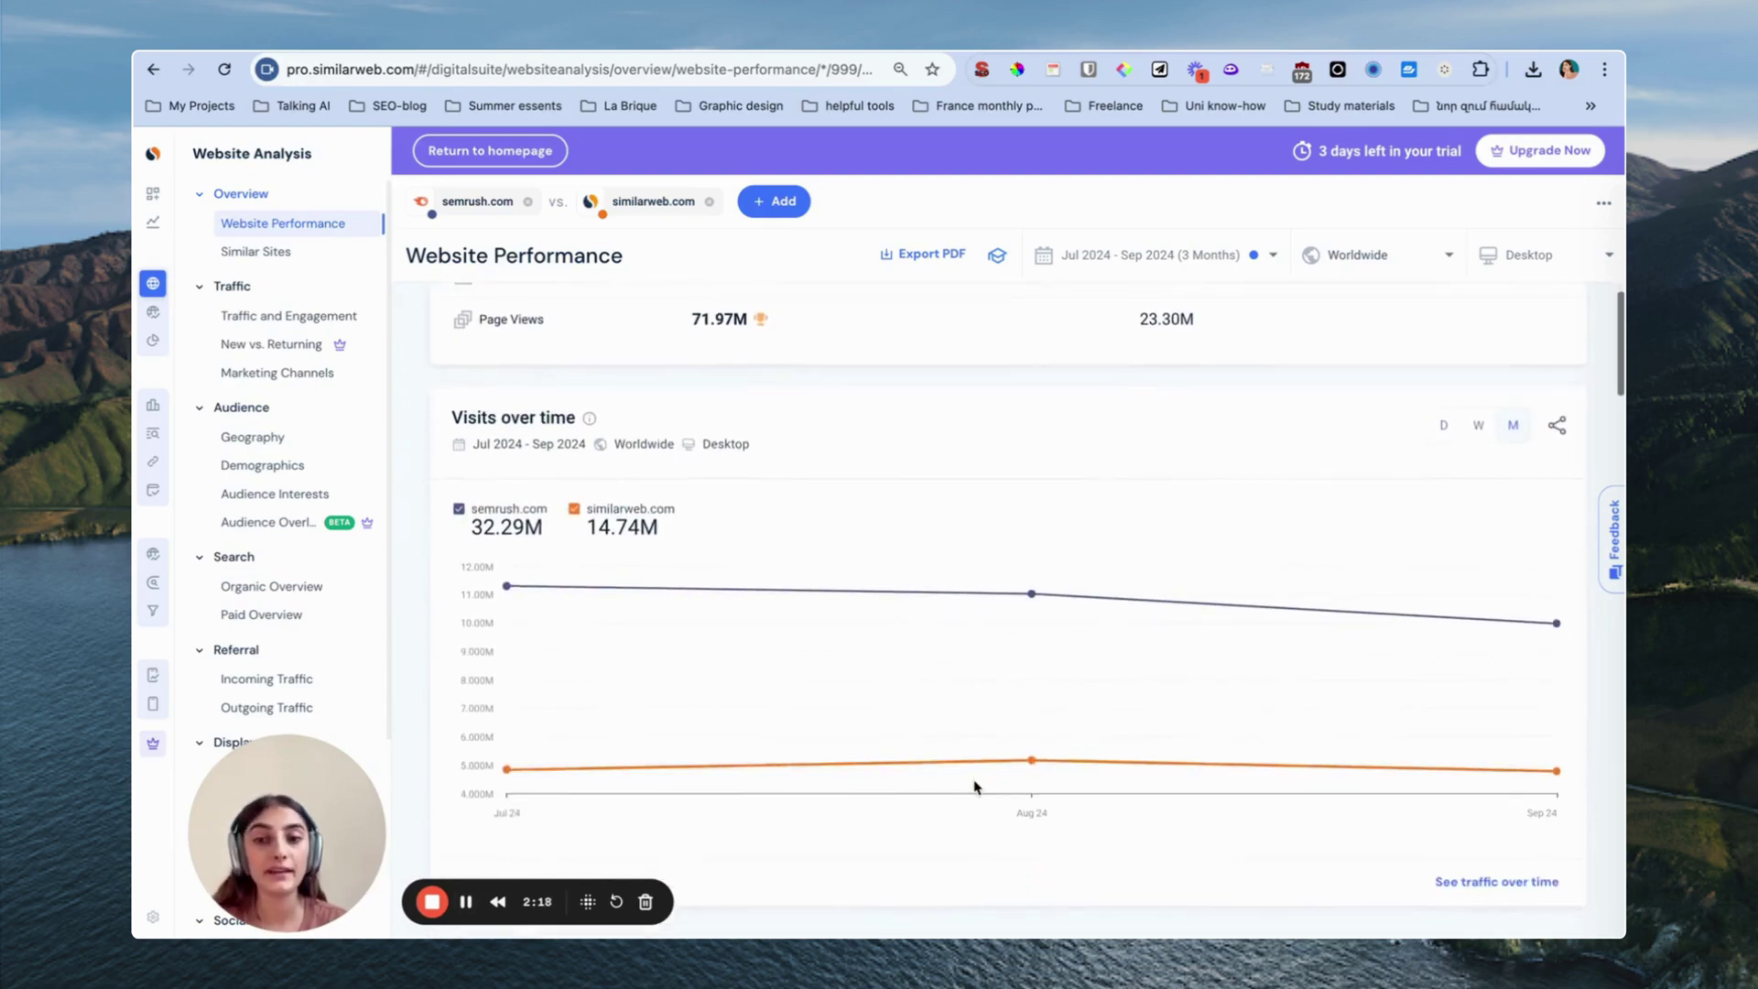
scroll(1055, 703, up, 3)
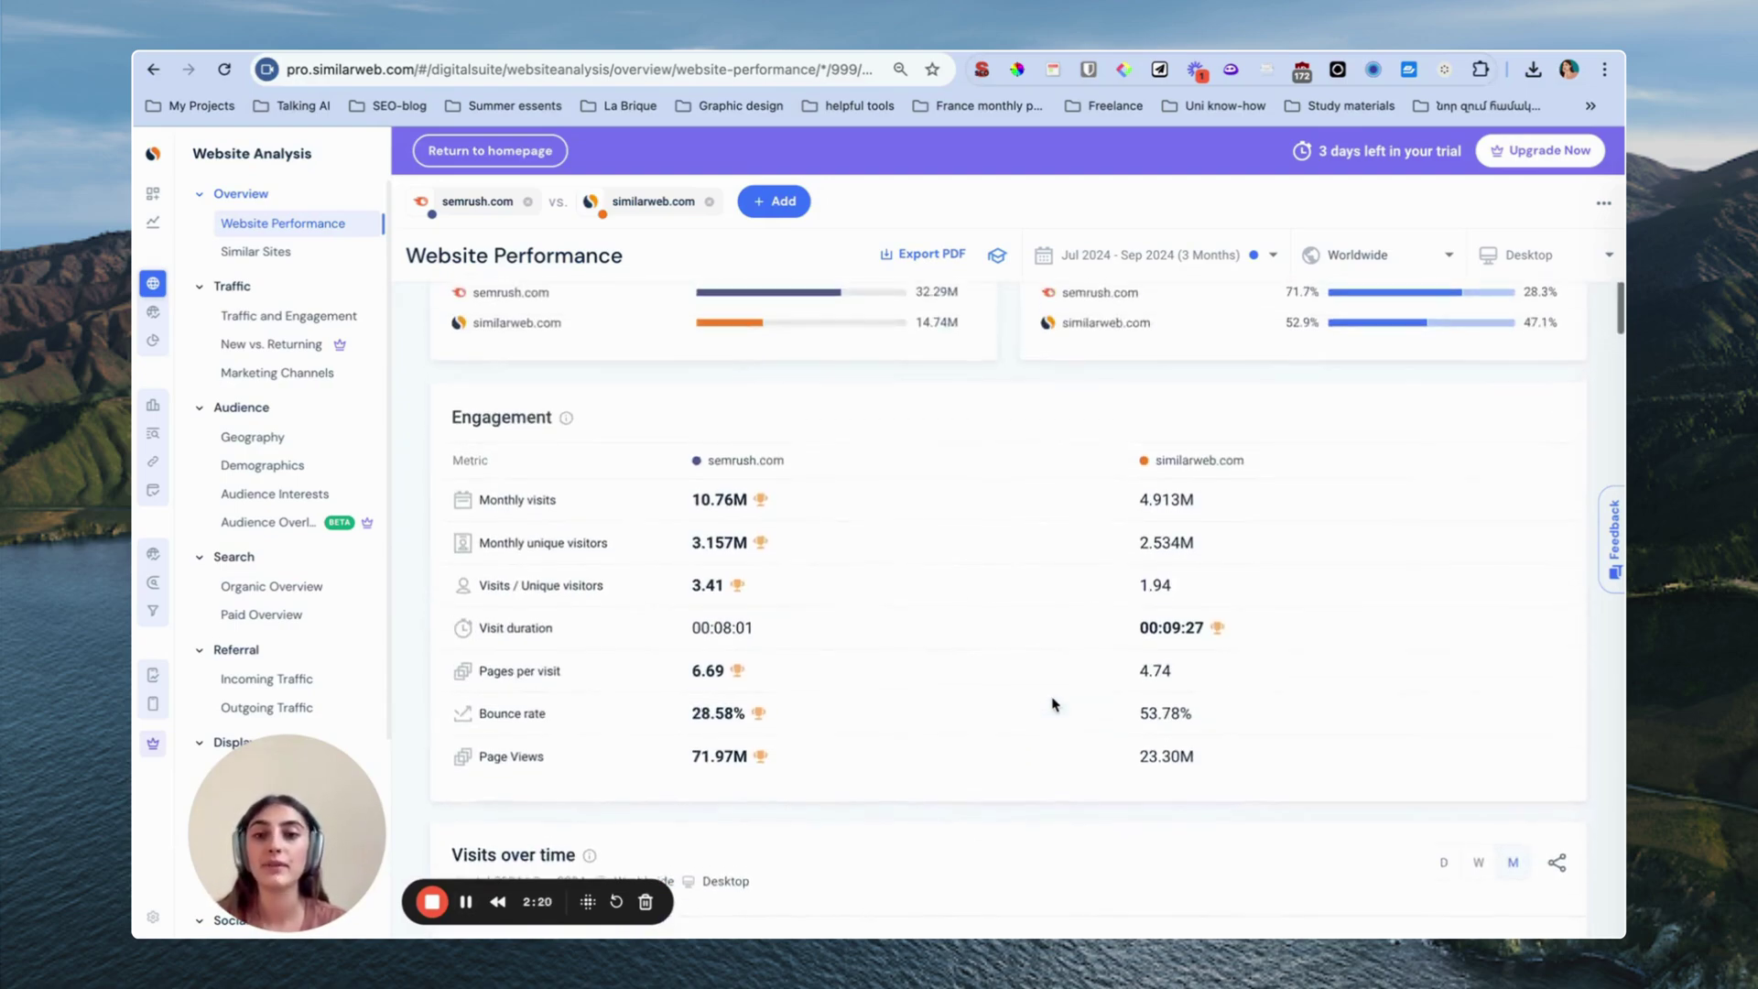
scroll(1055, 703, down, 4)
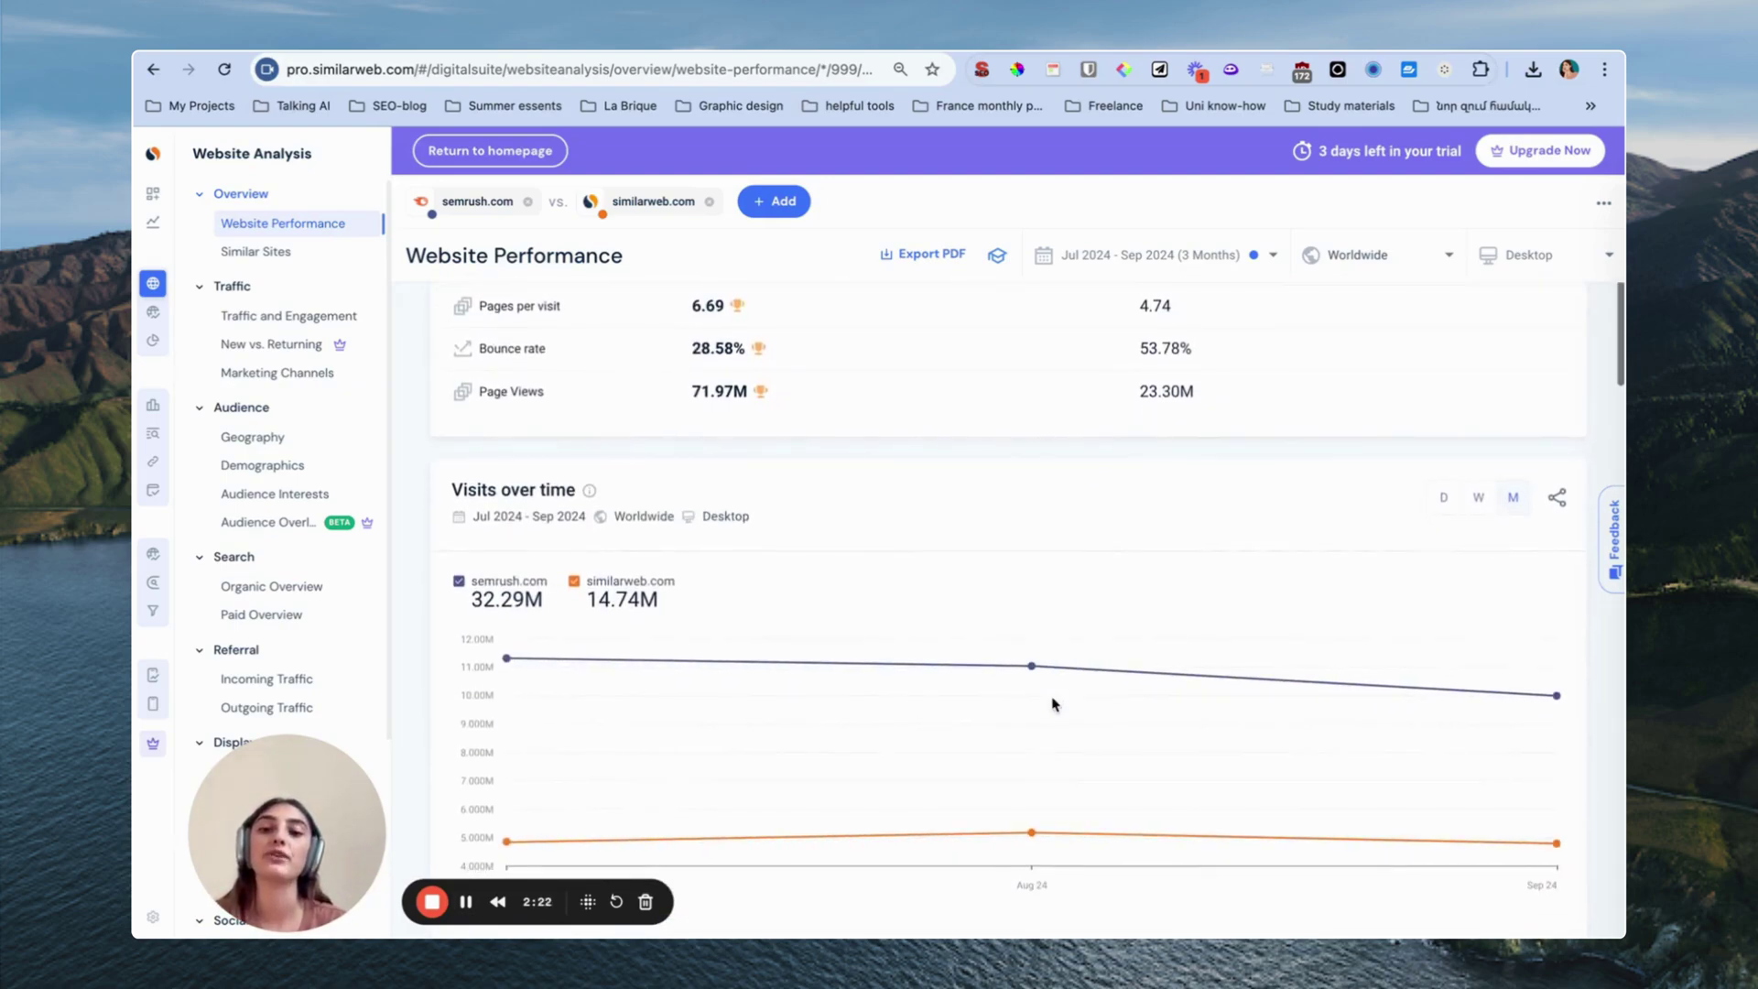
scroll(1055, 703, down, 4)
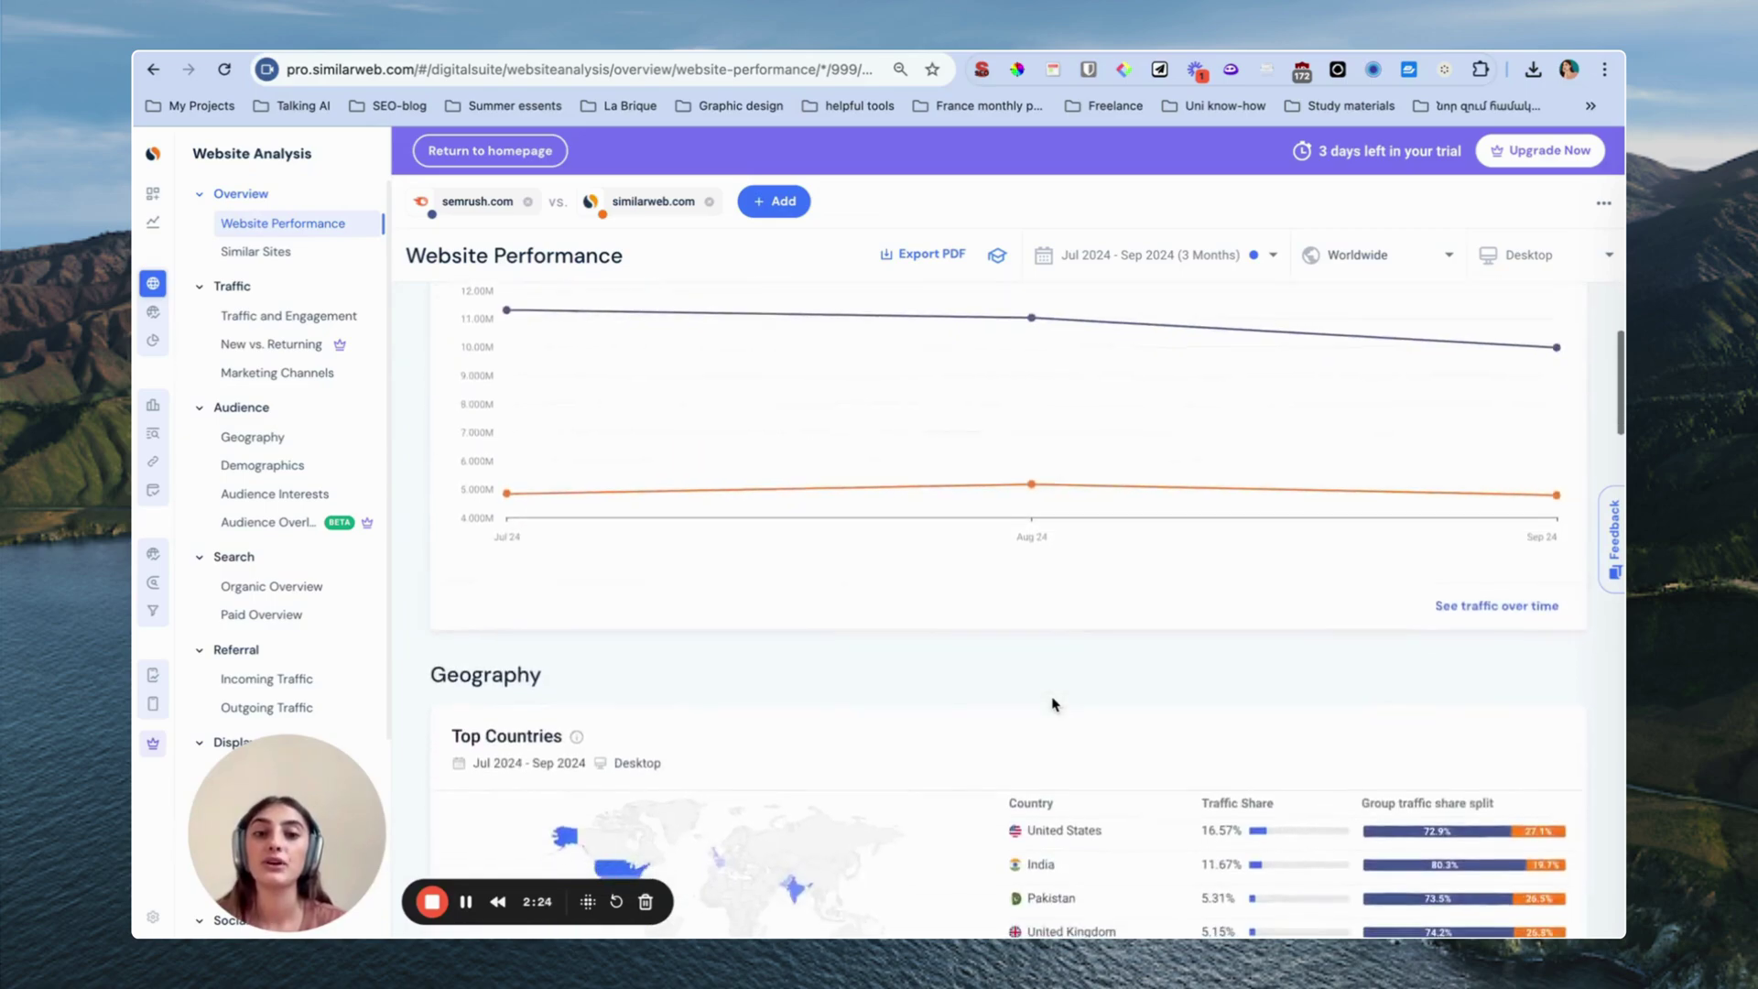
scroll(1052, 703, down, 2)
scroll(1052, 703, up, 10)
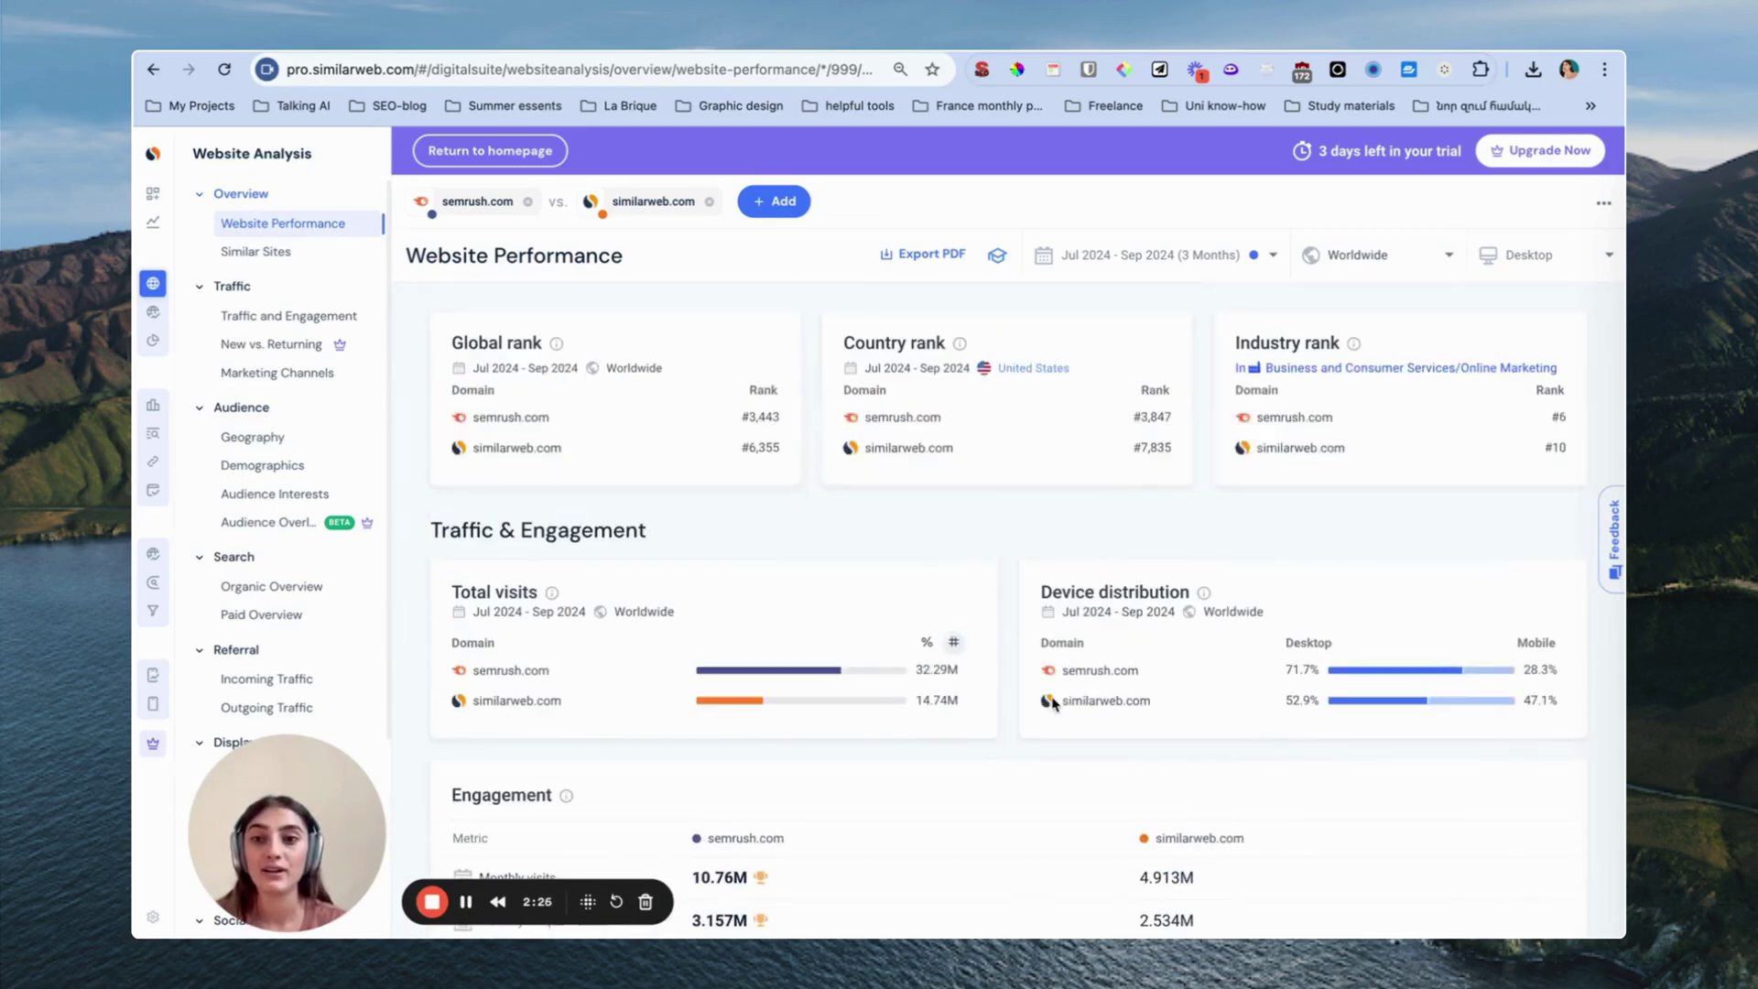
scroll(1051, 703, down, 2)
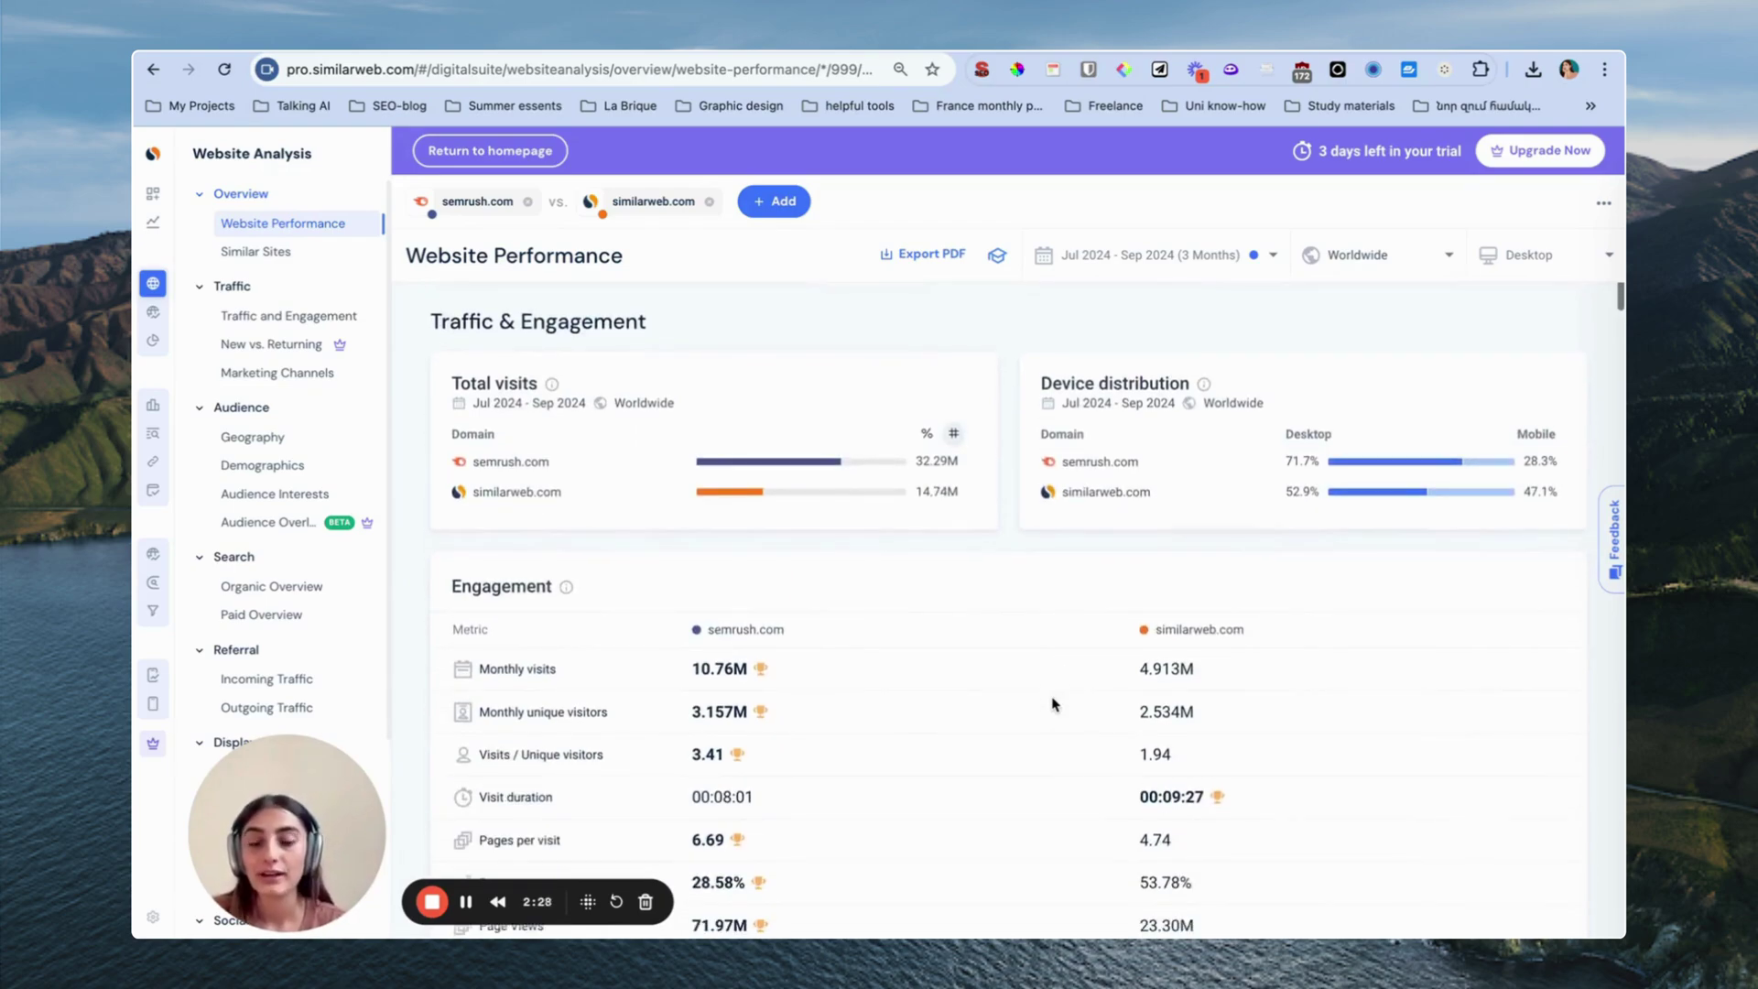
scroll(1052, 703, down, 2)
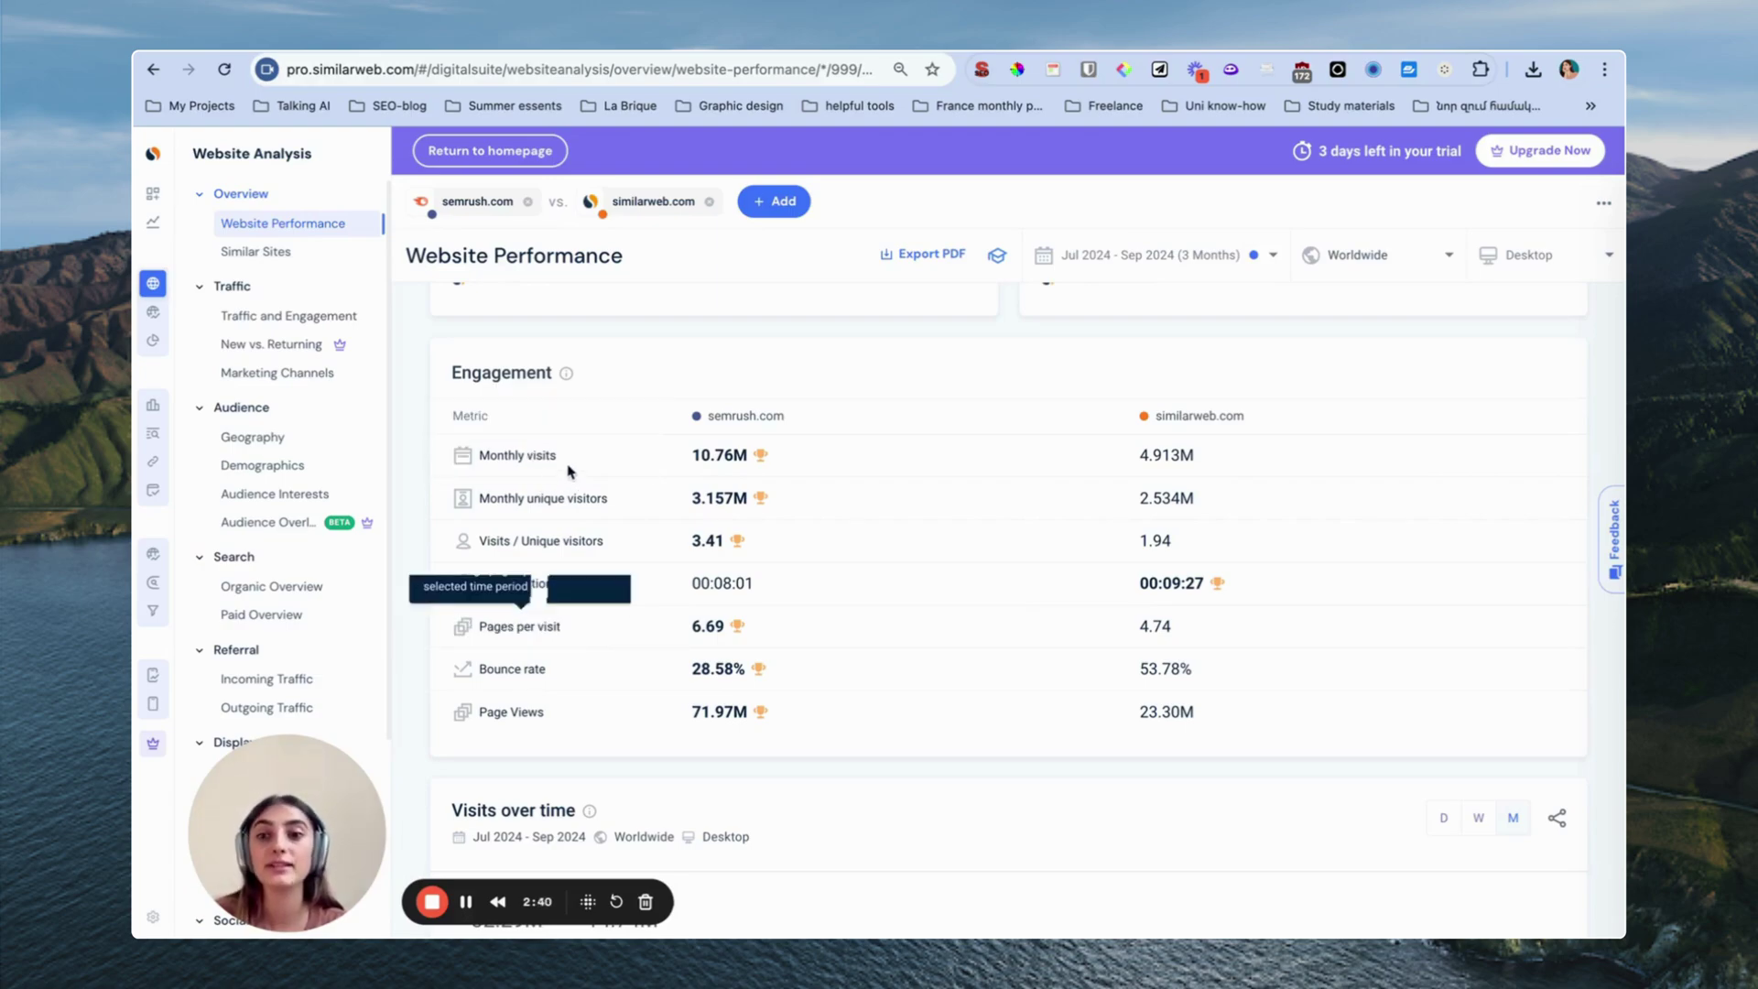
scroll(1052, 597, down, 3)
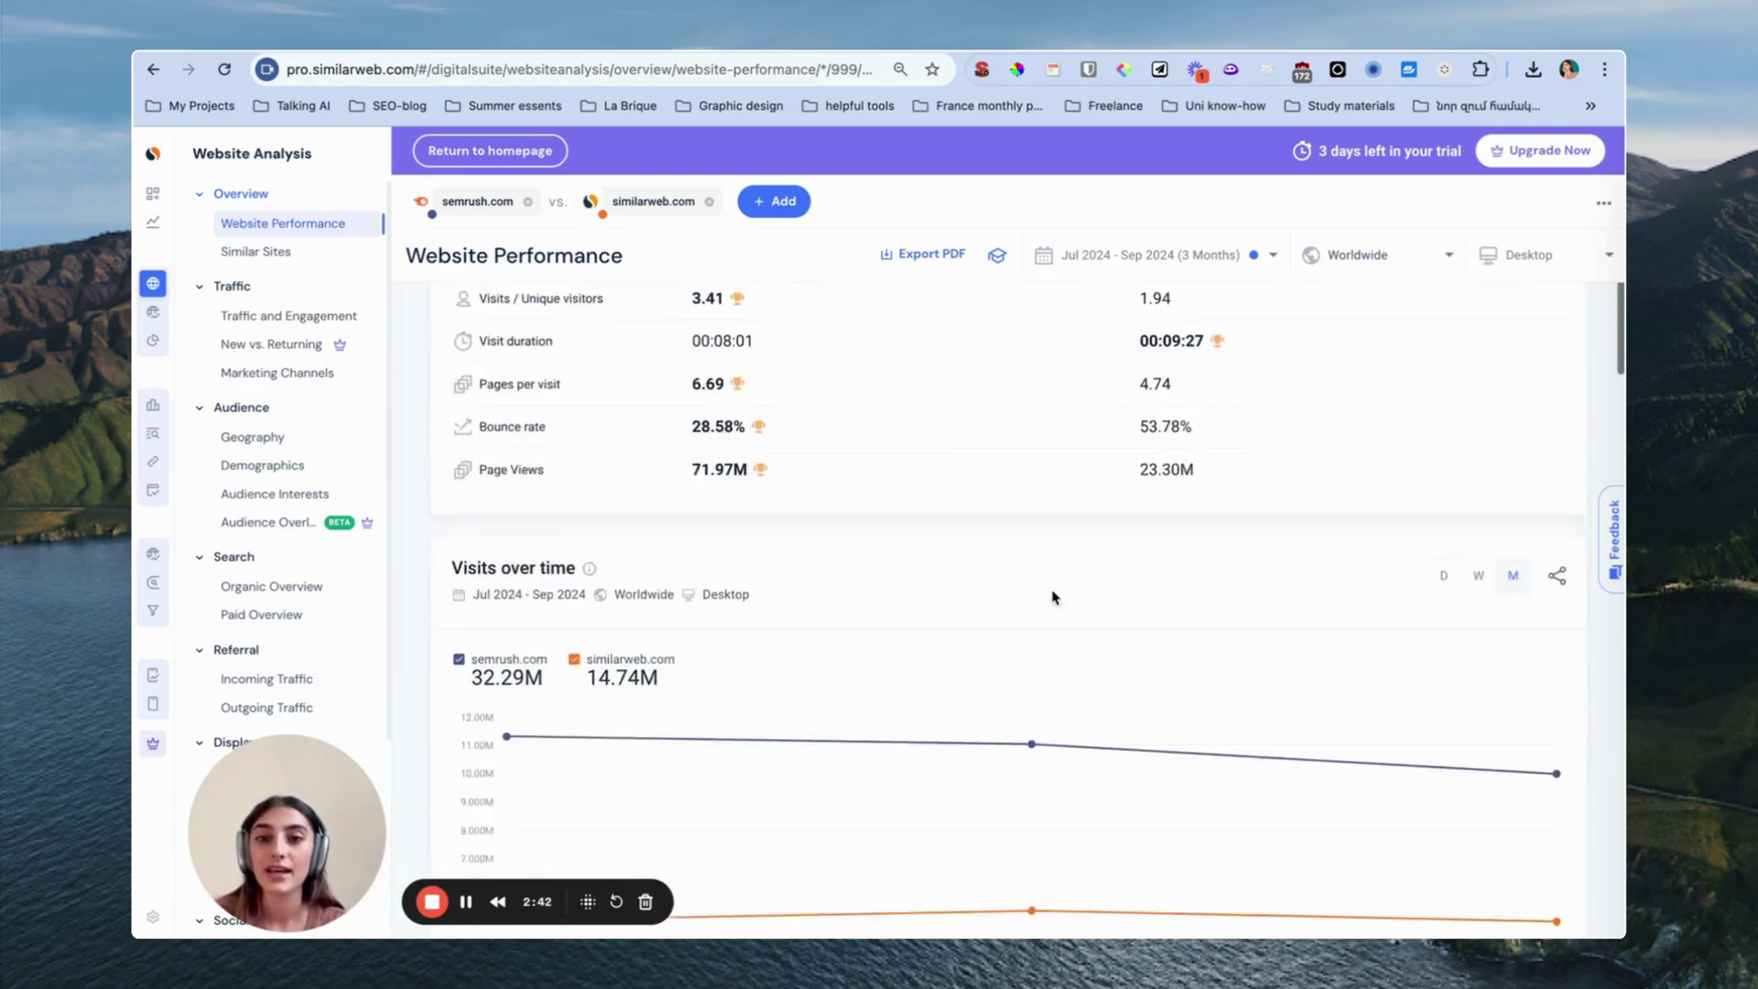
scroll(1052, 597, down, 9)
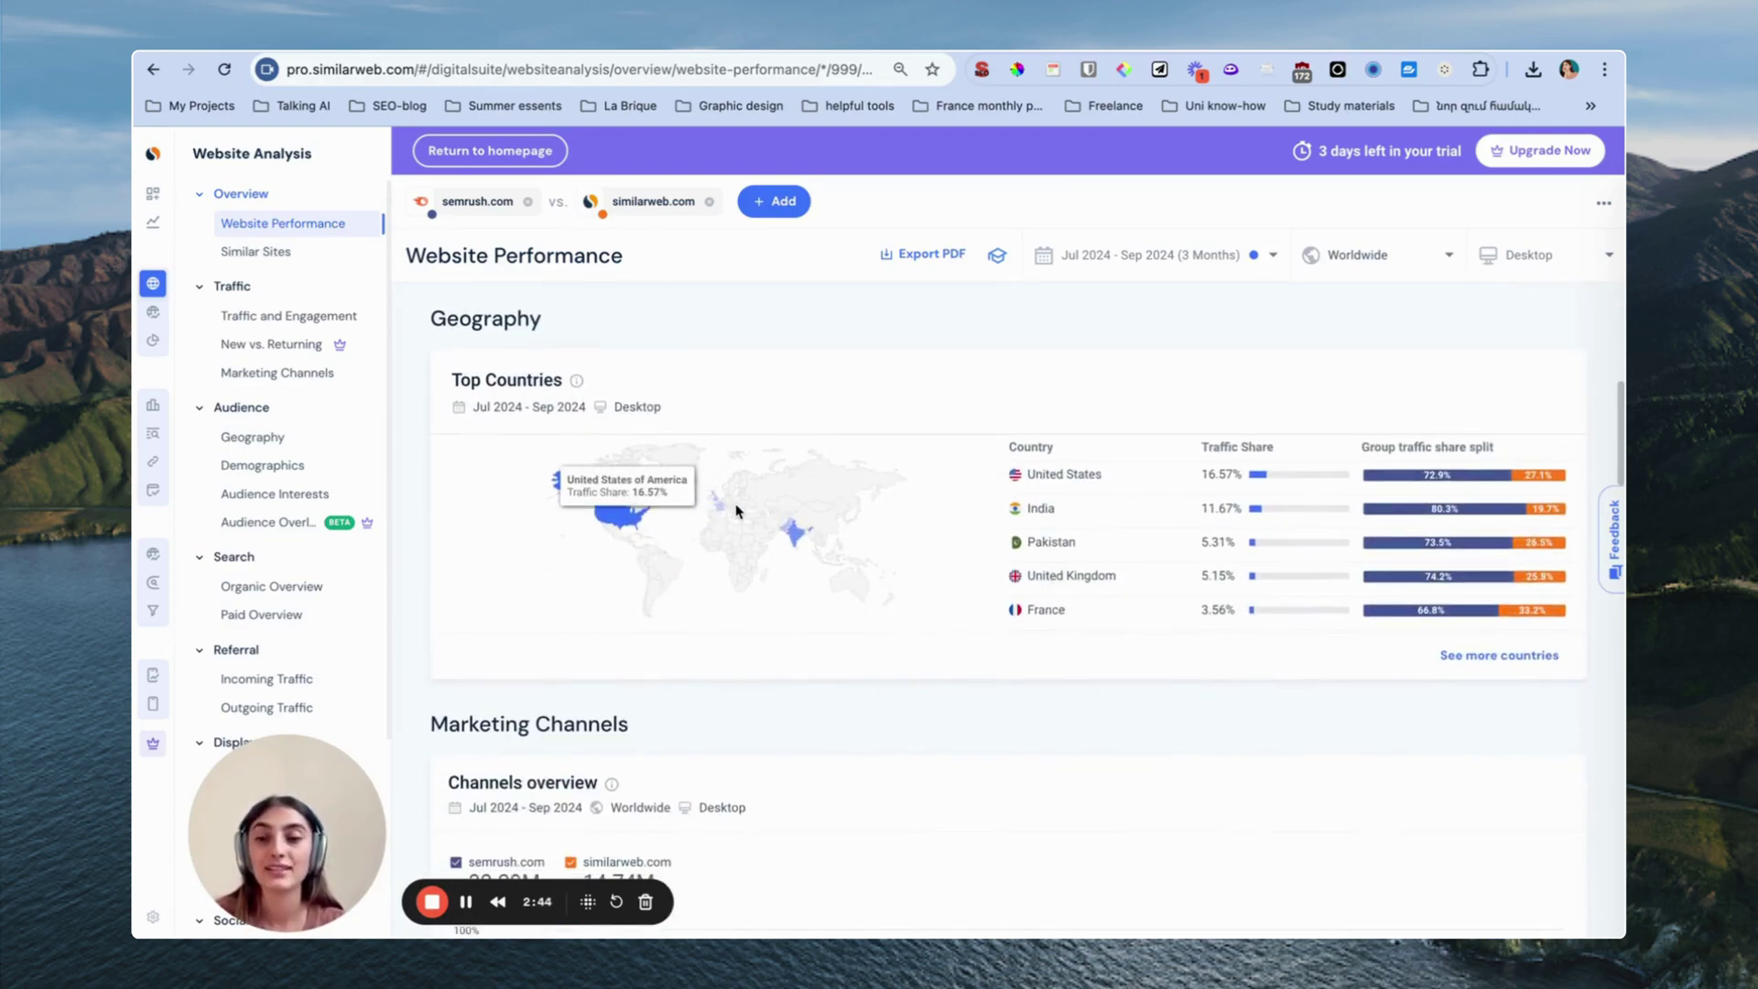
mouse_move(1445, 474)
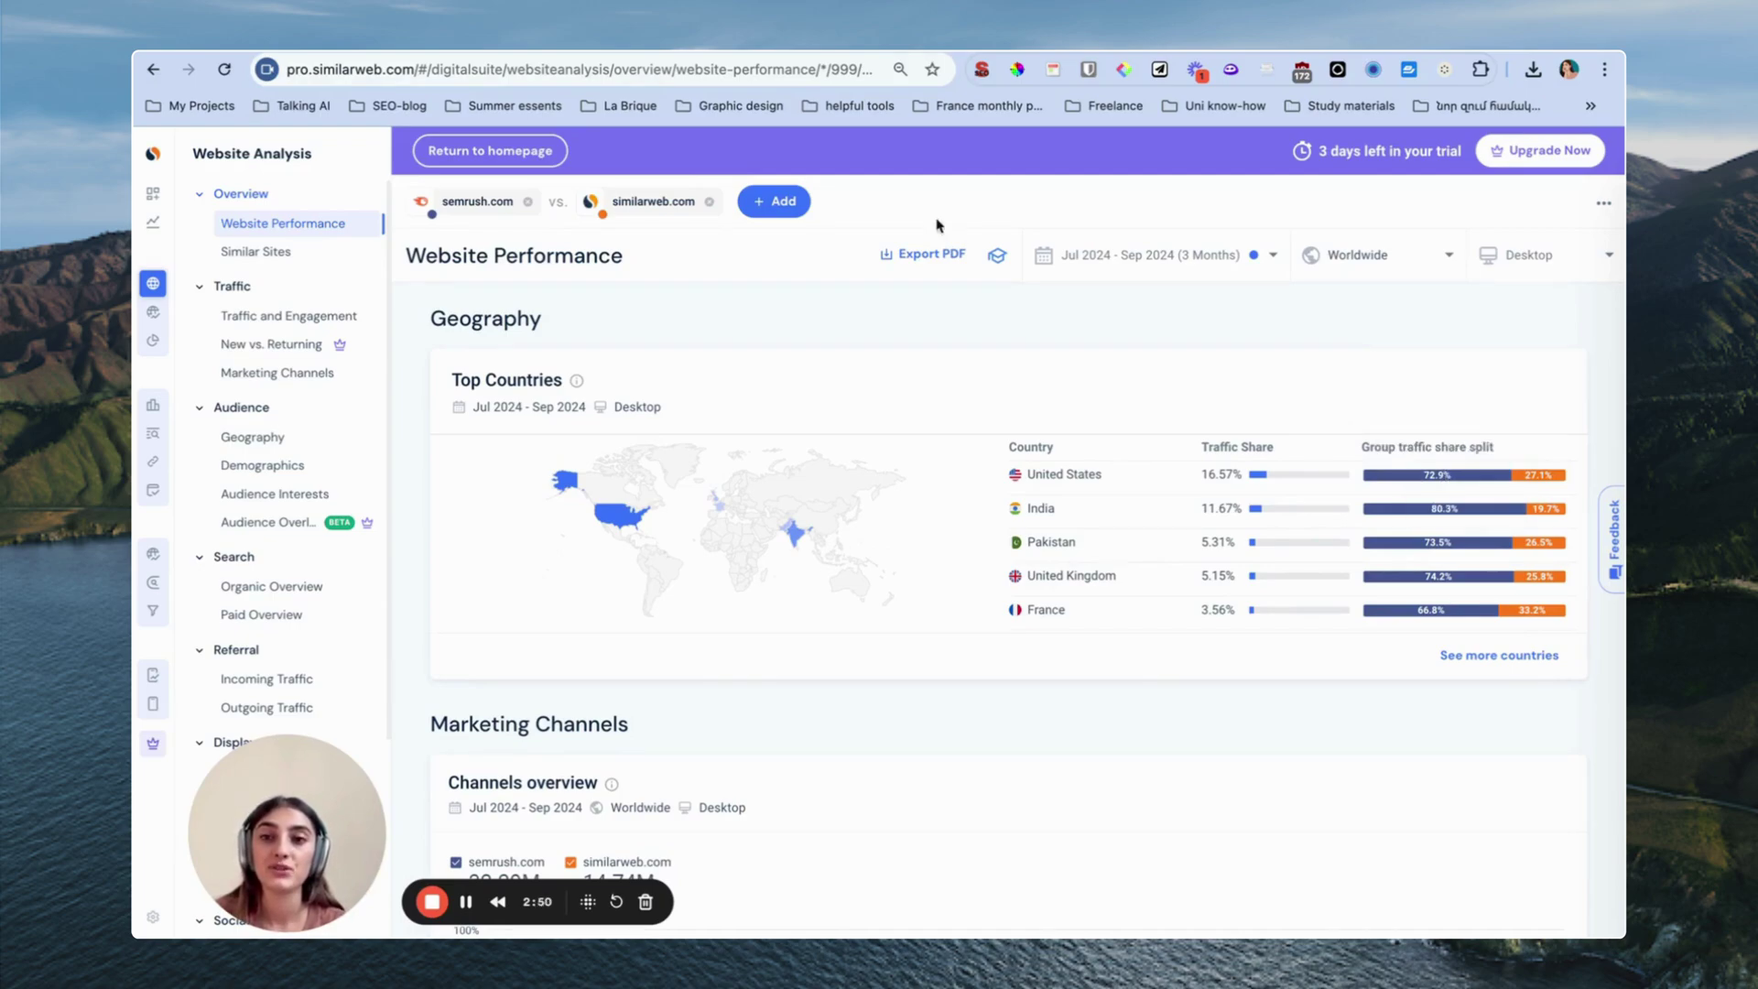
scroll(833, 414, down, 1)
scroll(895, 541, down, 4)
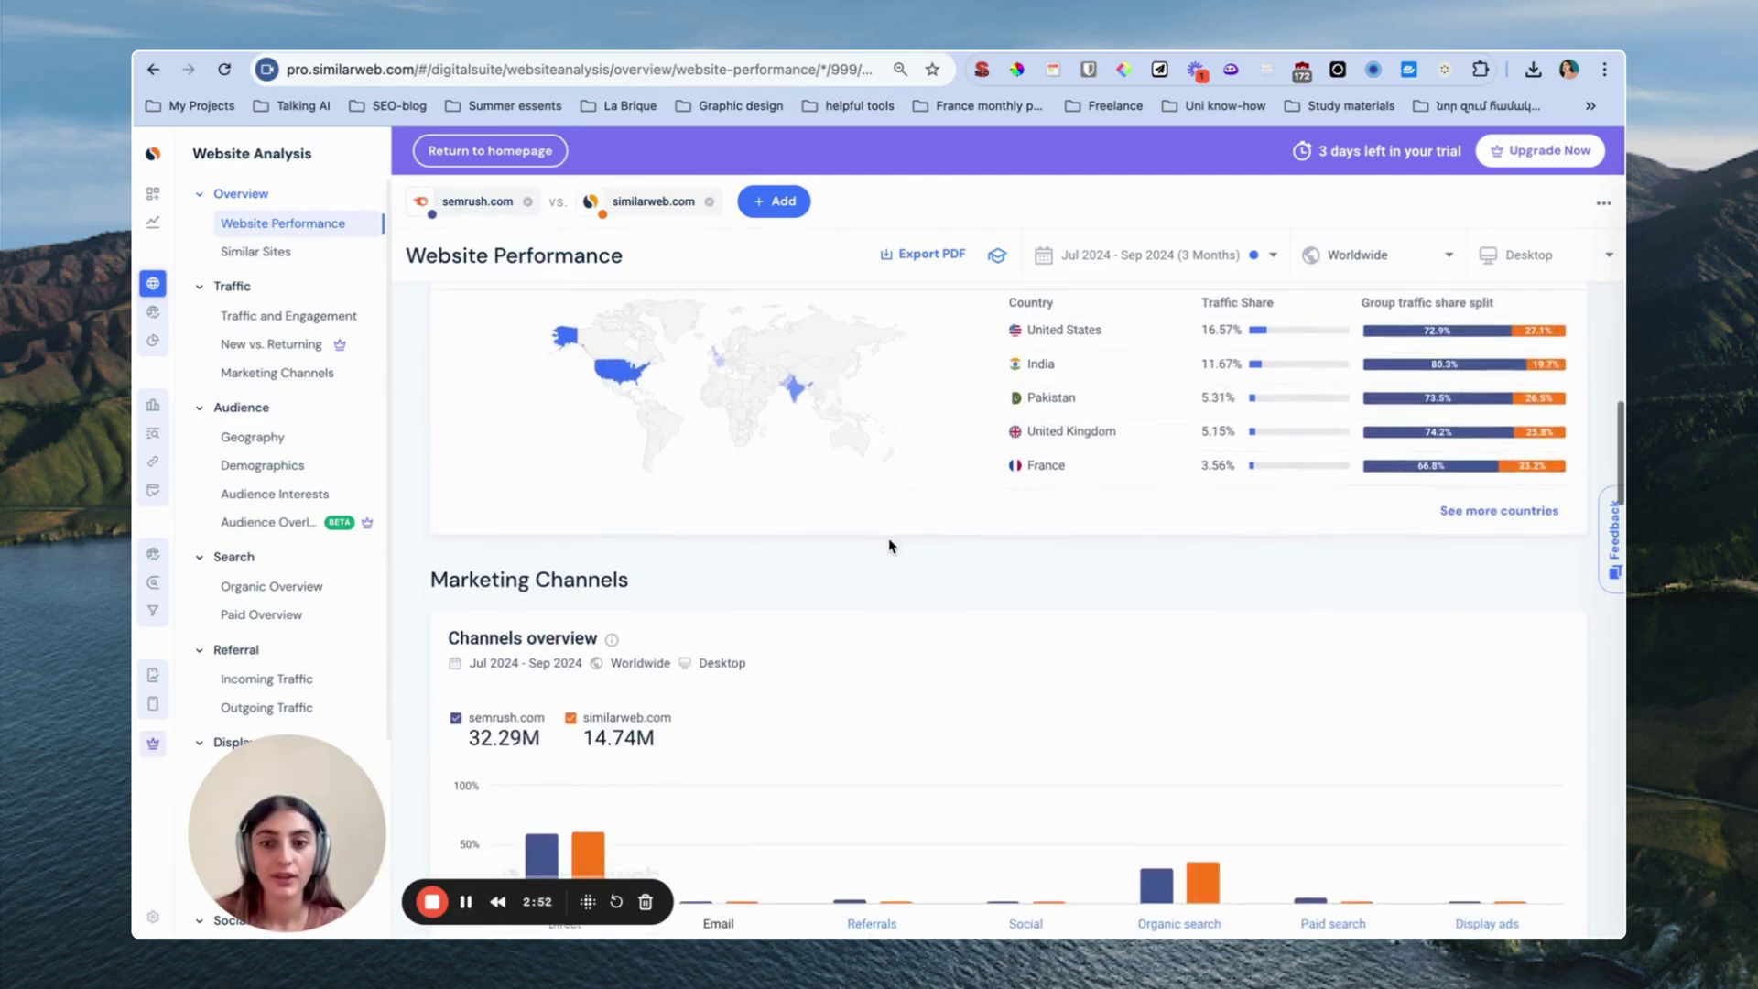
mouse_move(569, 584)
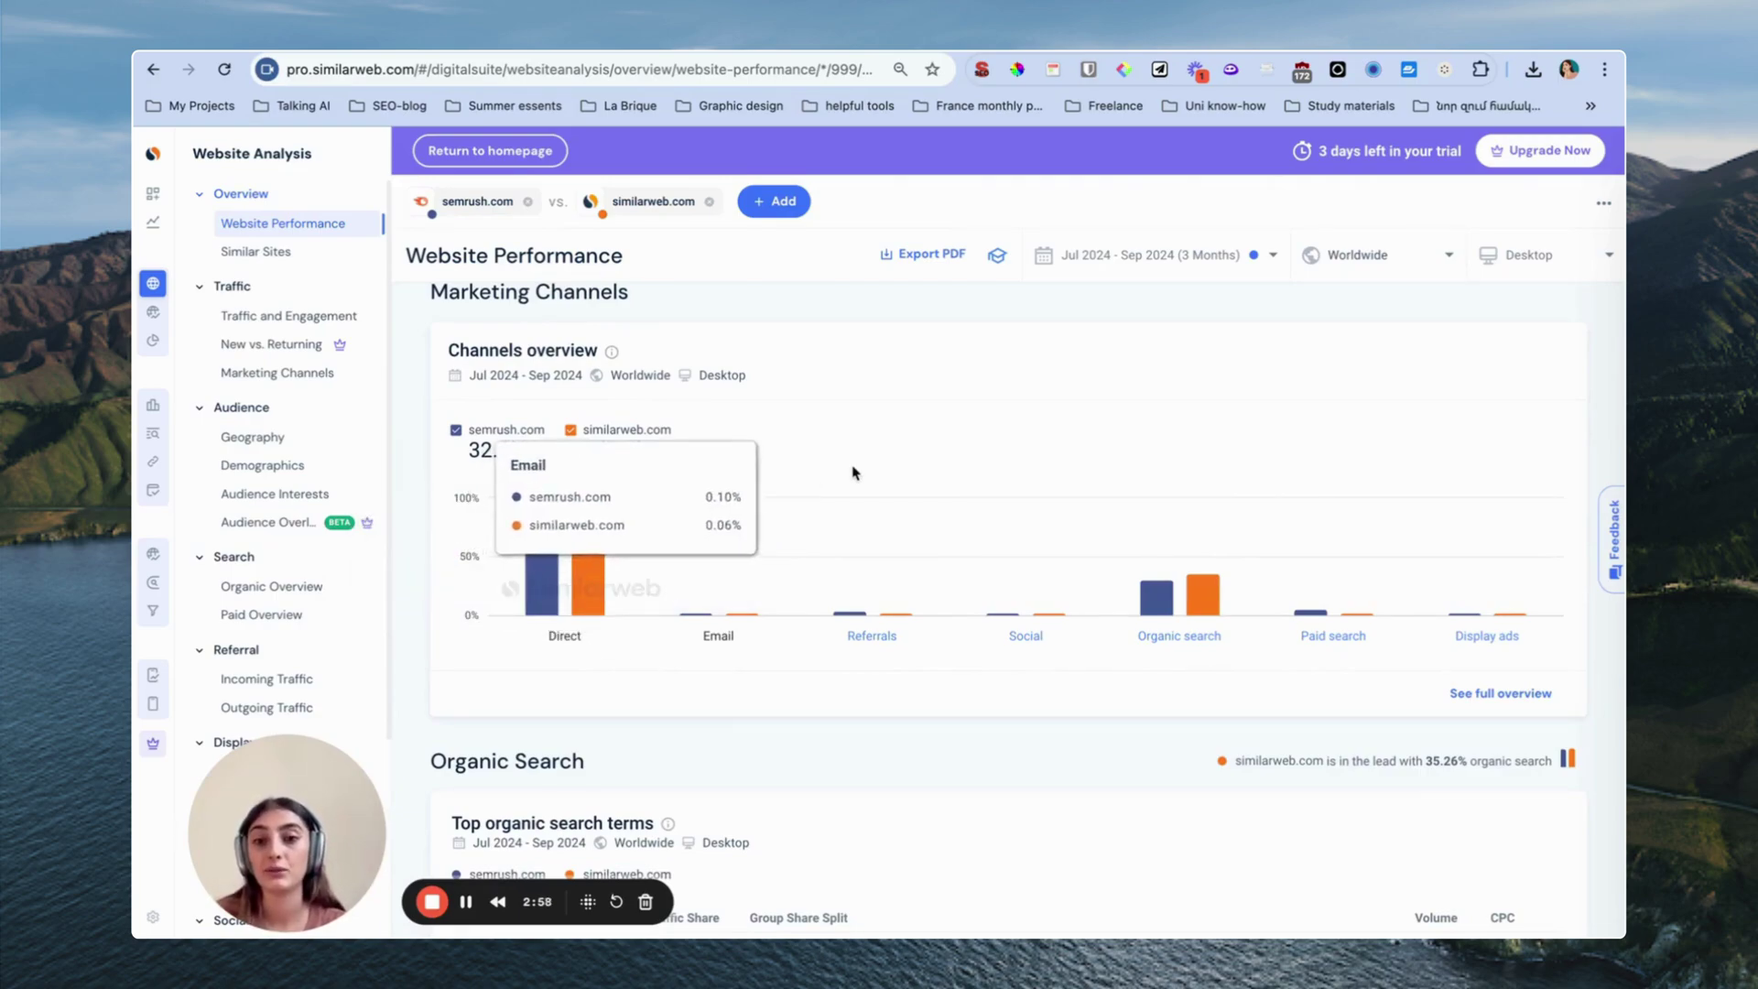
mouse_move(752, 616)
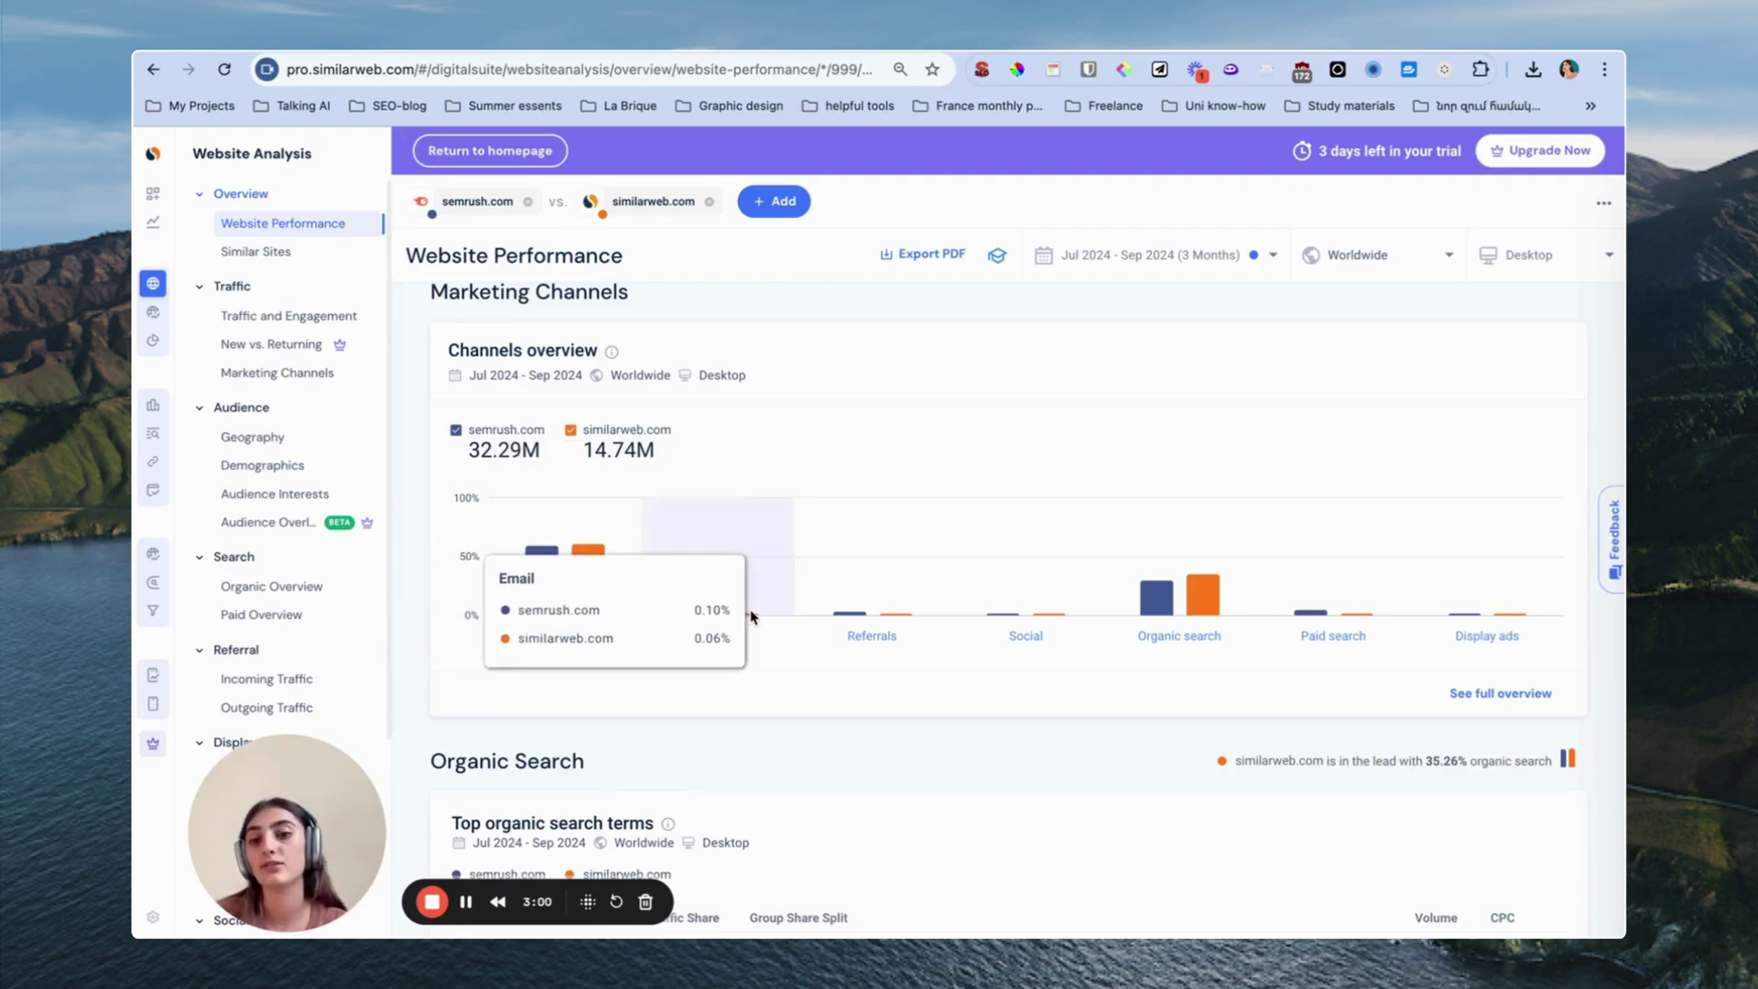
mouse_move(845, 618)
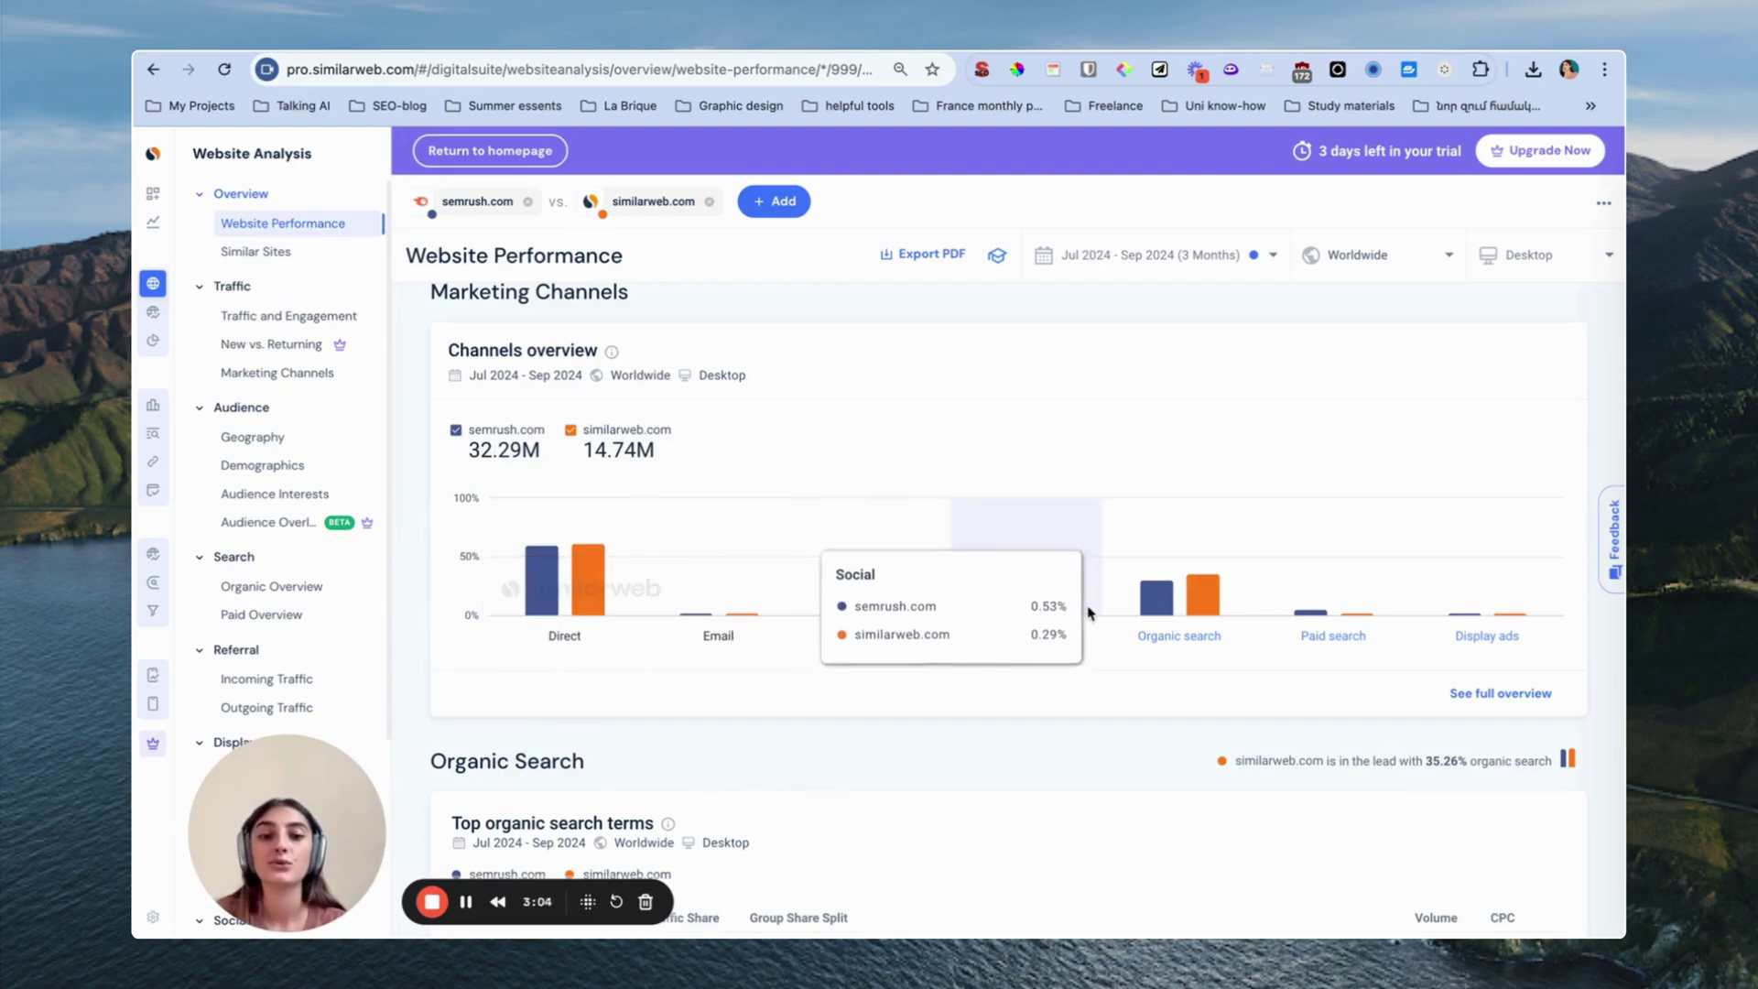
scroll(1008, 616, down, 1)
mouse_move(1425, 578)
mouse_move(1364, 586)
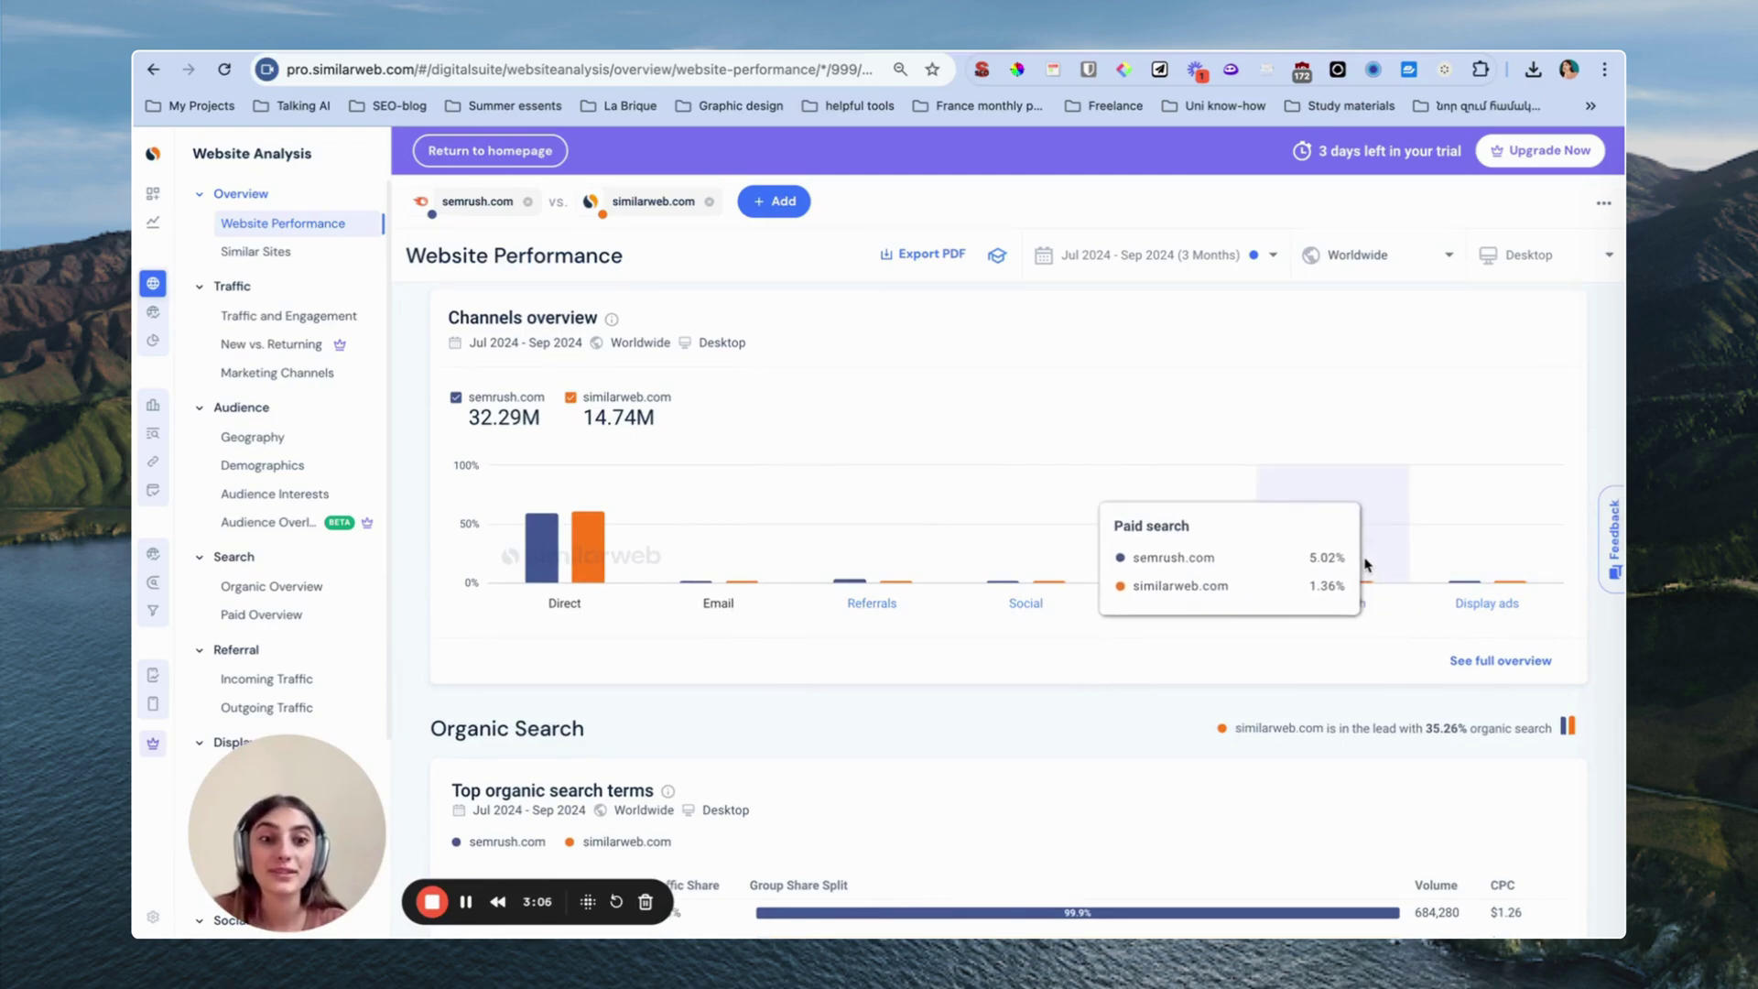
scroll(1366, 560, down, 1)
scroll(1364, 513, down, 5)
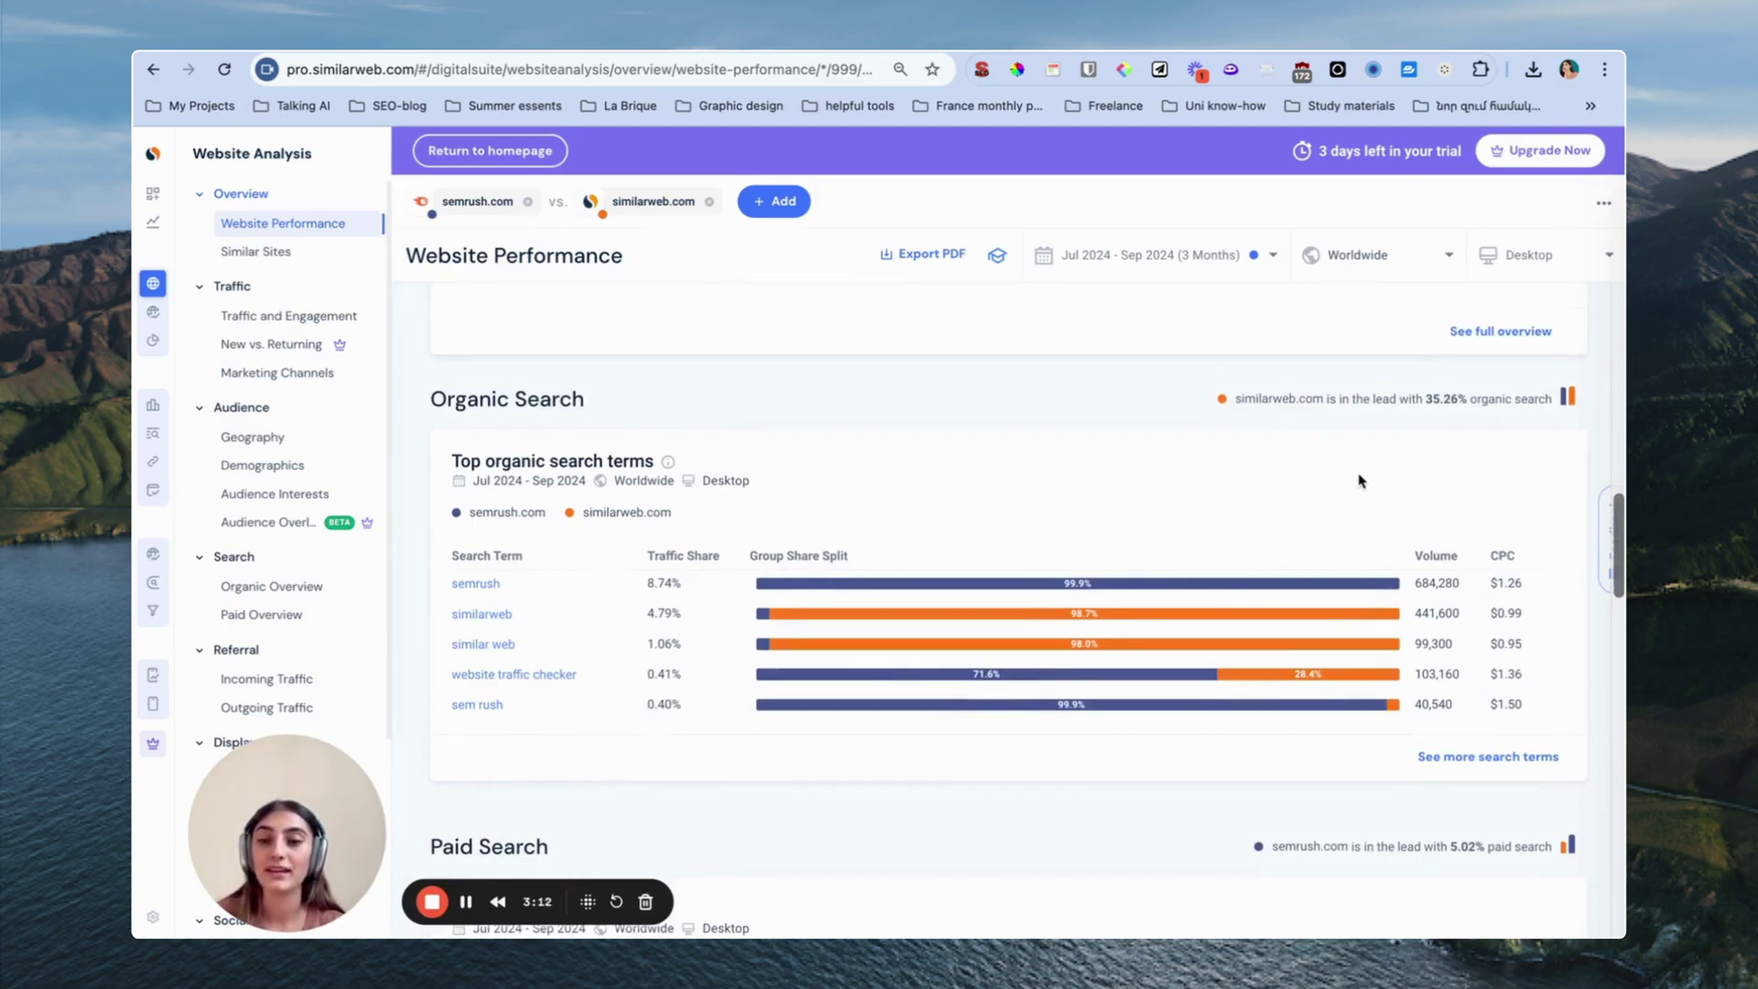
scroll(1359, 480, down, 1)
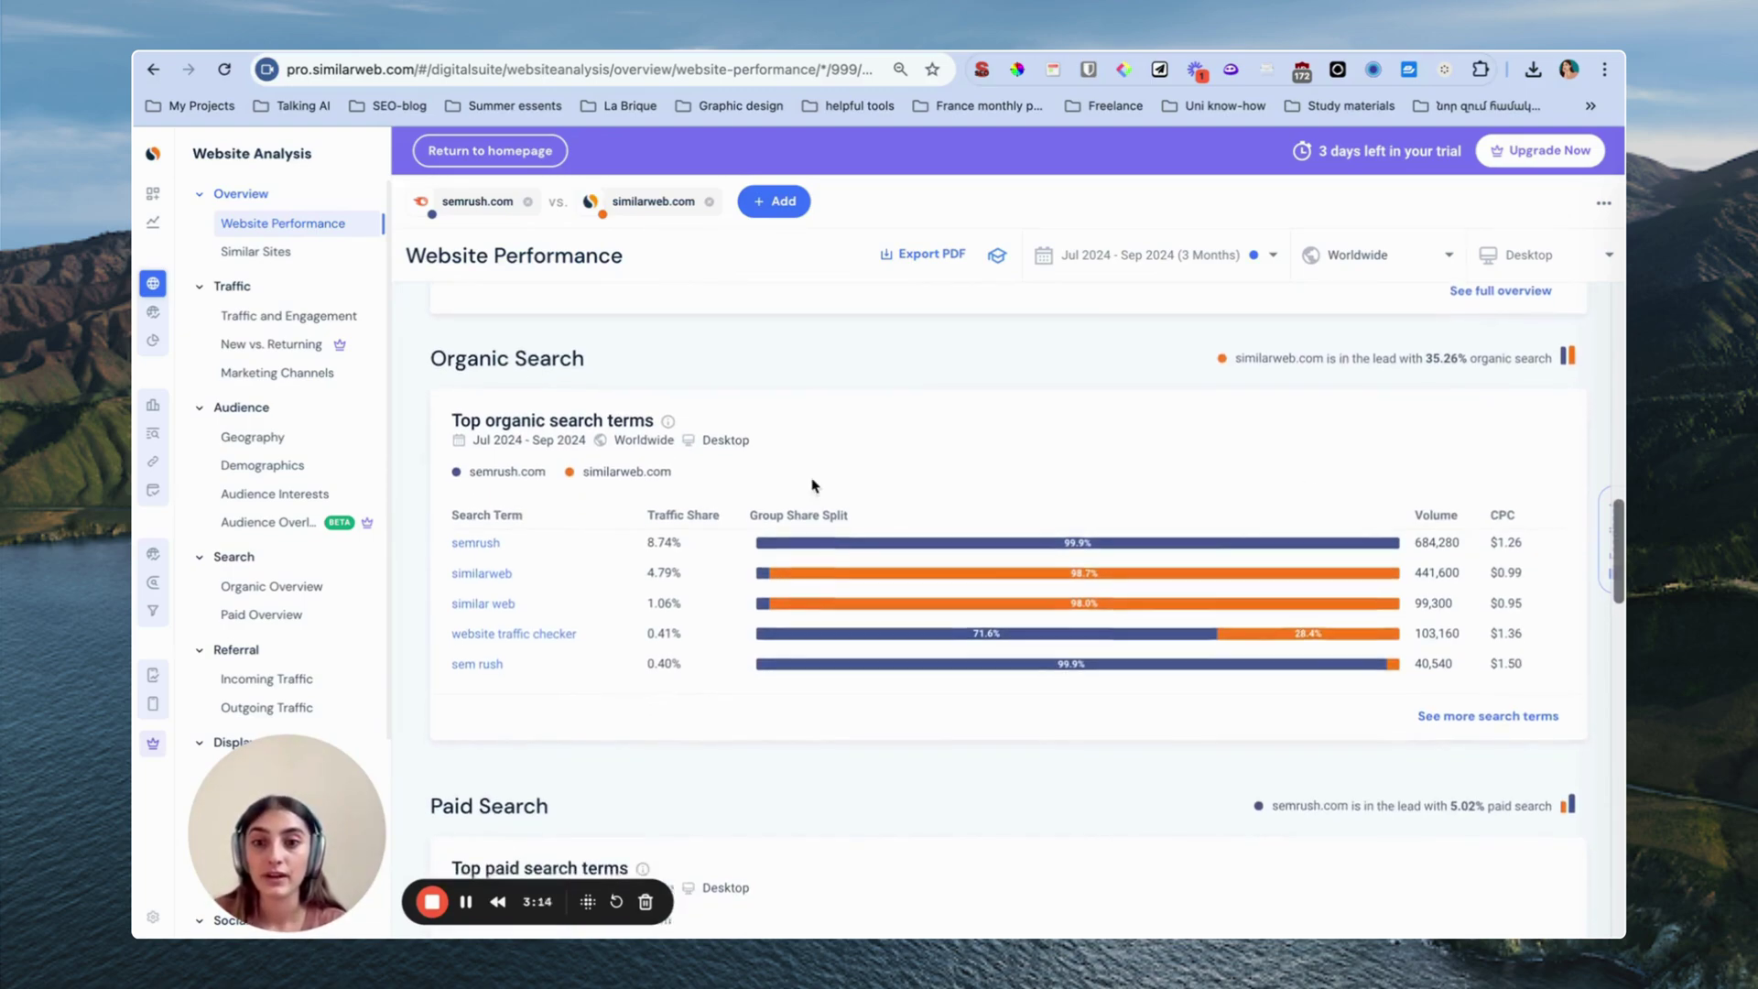
scroll(812, 482, down, 5)
scroll(812, 485, up, 6)
scroll(812, 485, up, 5)
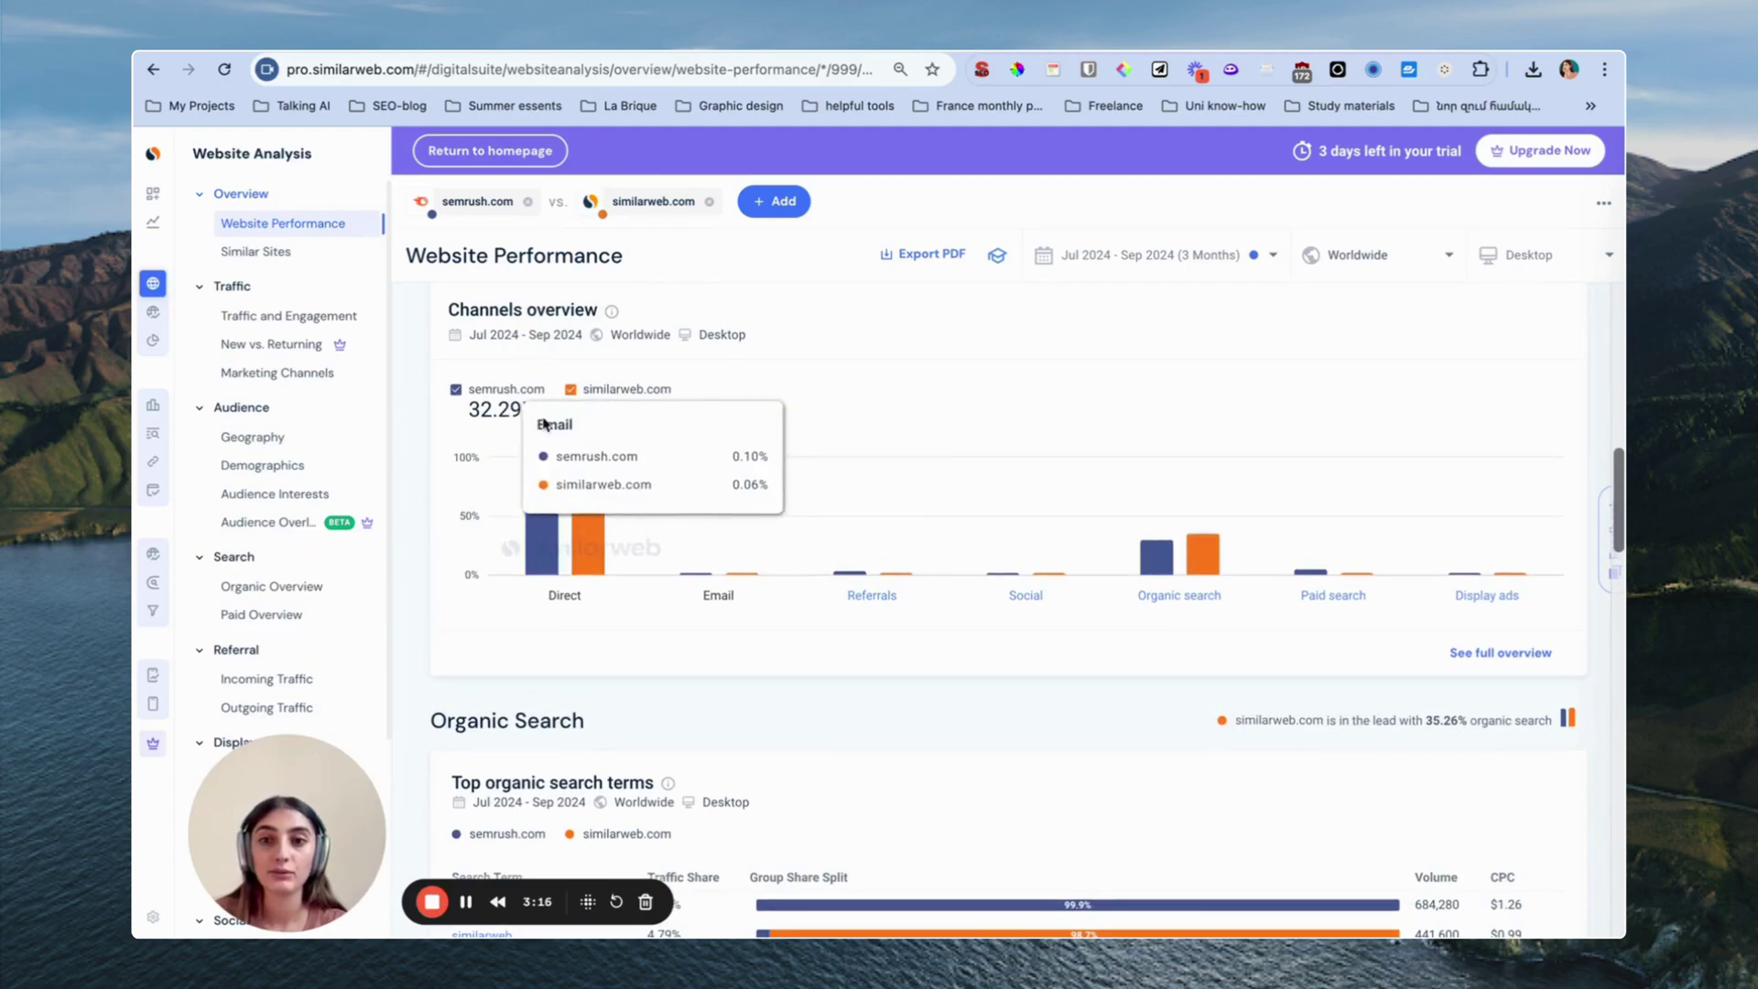
mouse_move(1231, 541)
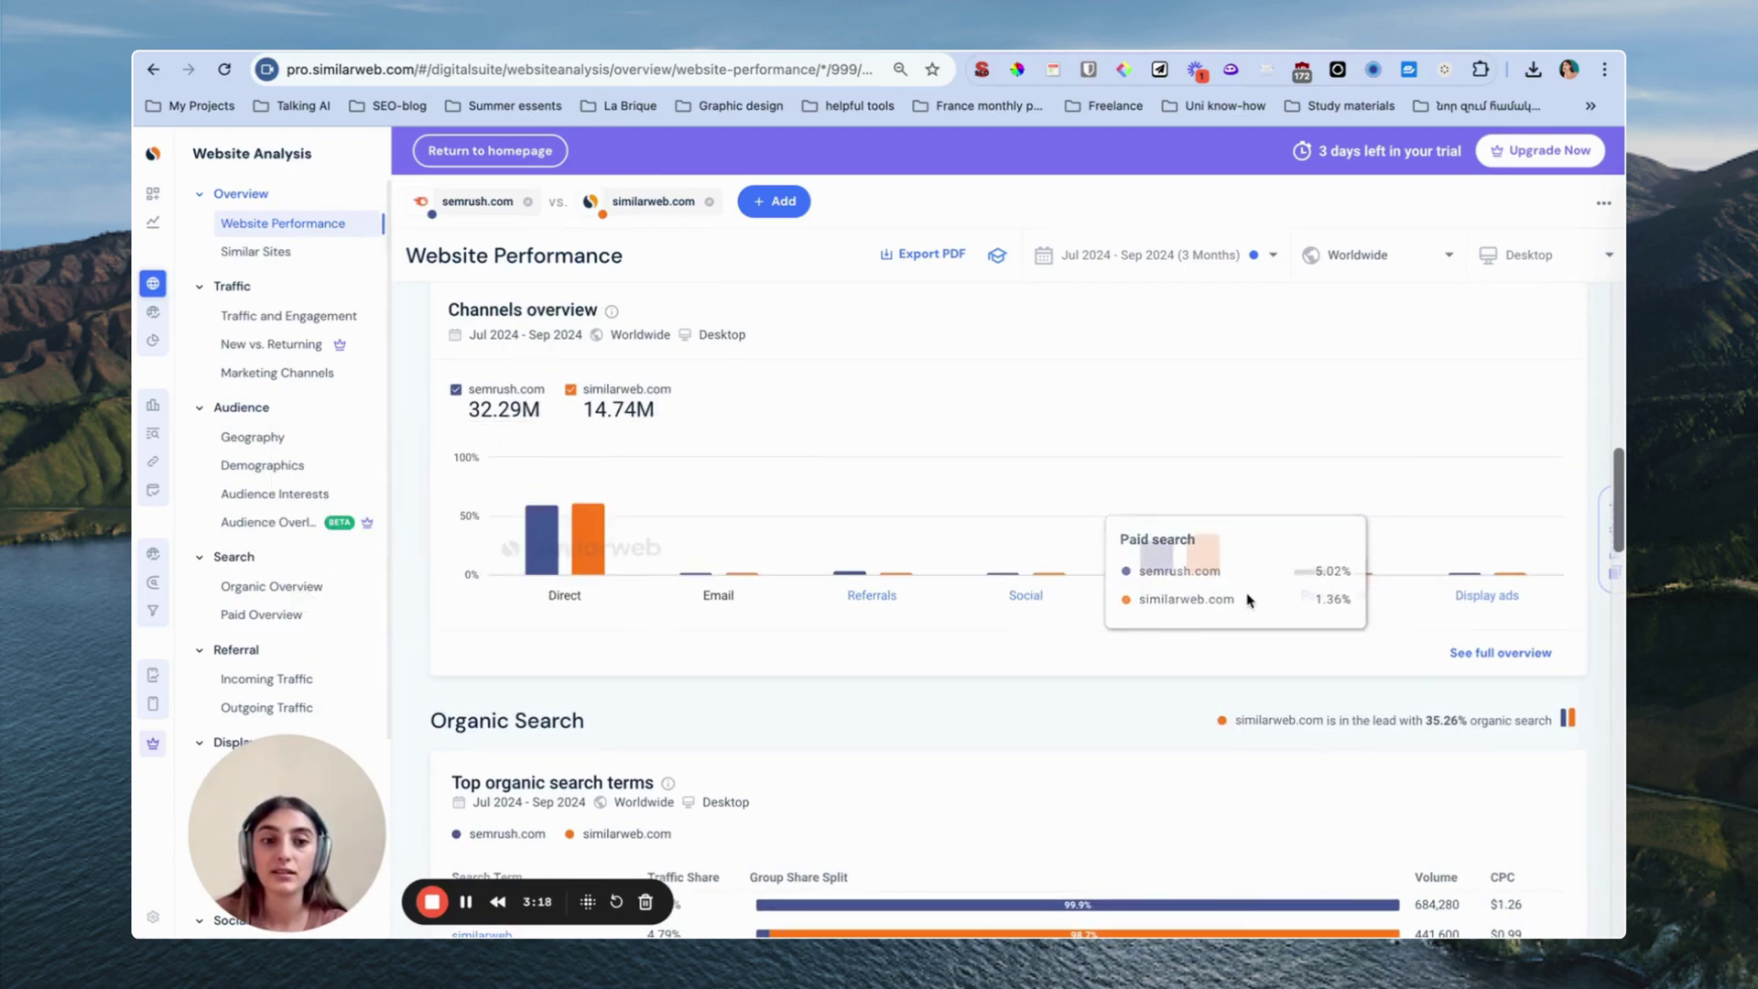
scroll(1231, 635, down, 2)
scroll(1231, 634, down, 4)
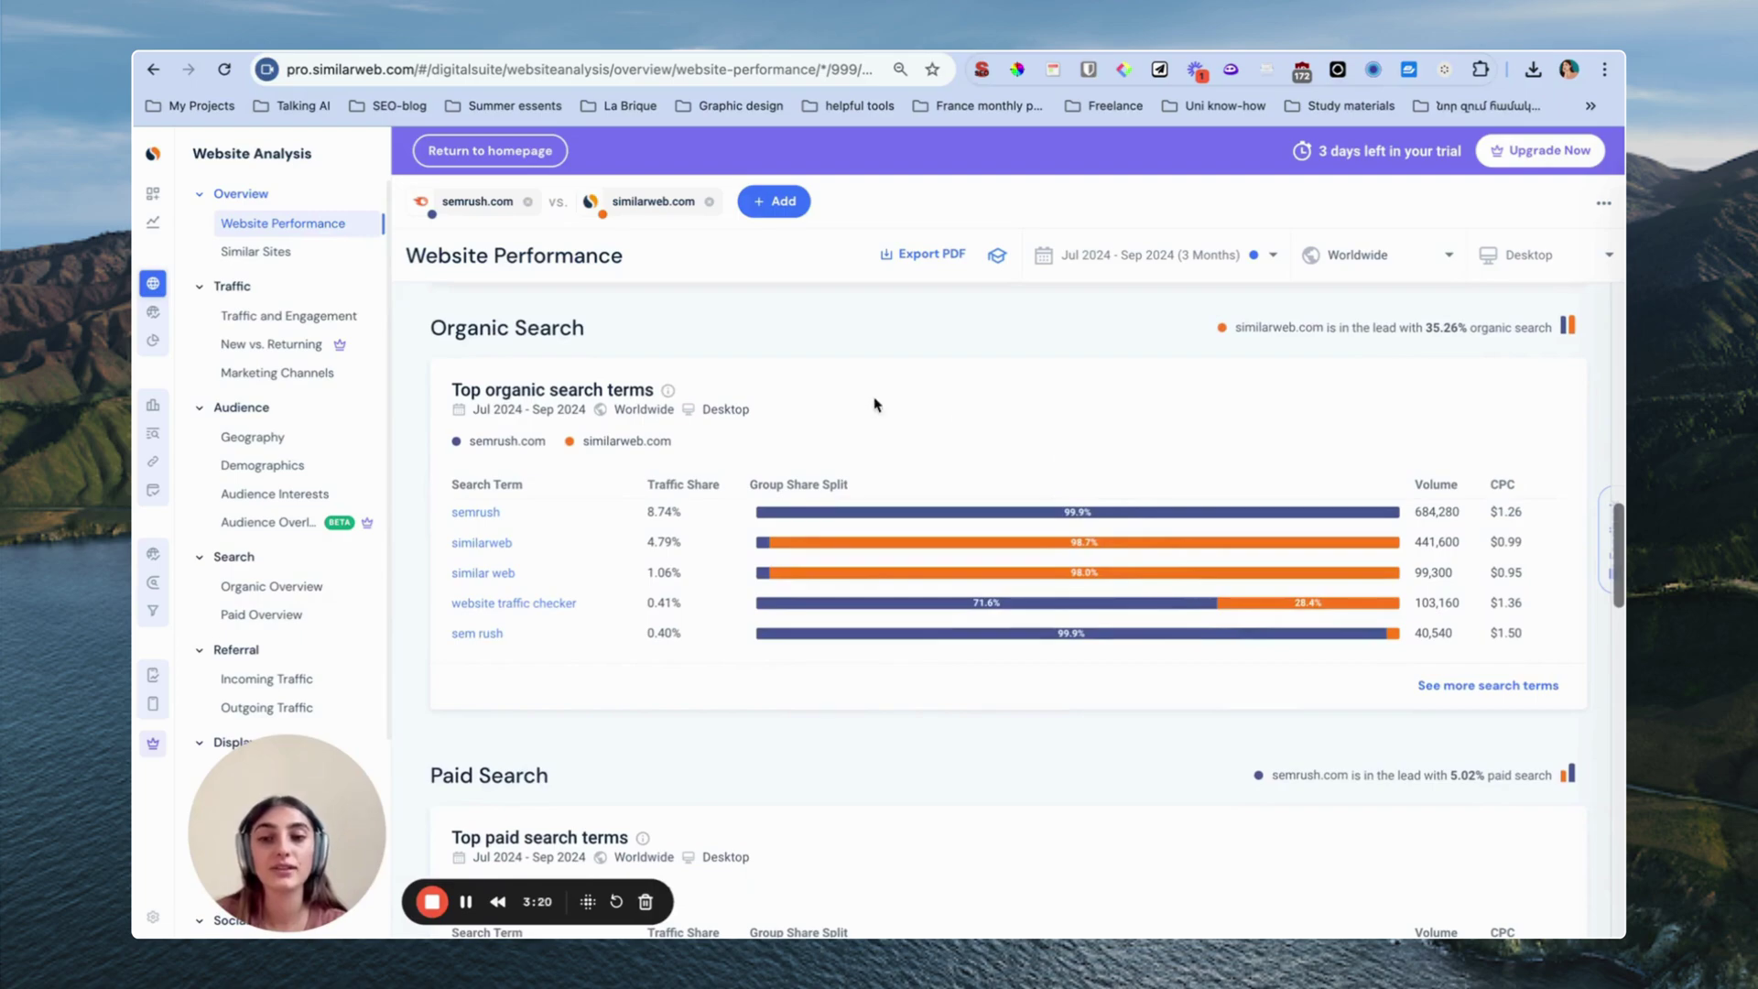
scroll(785, 386, down, 7)
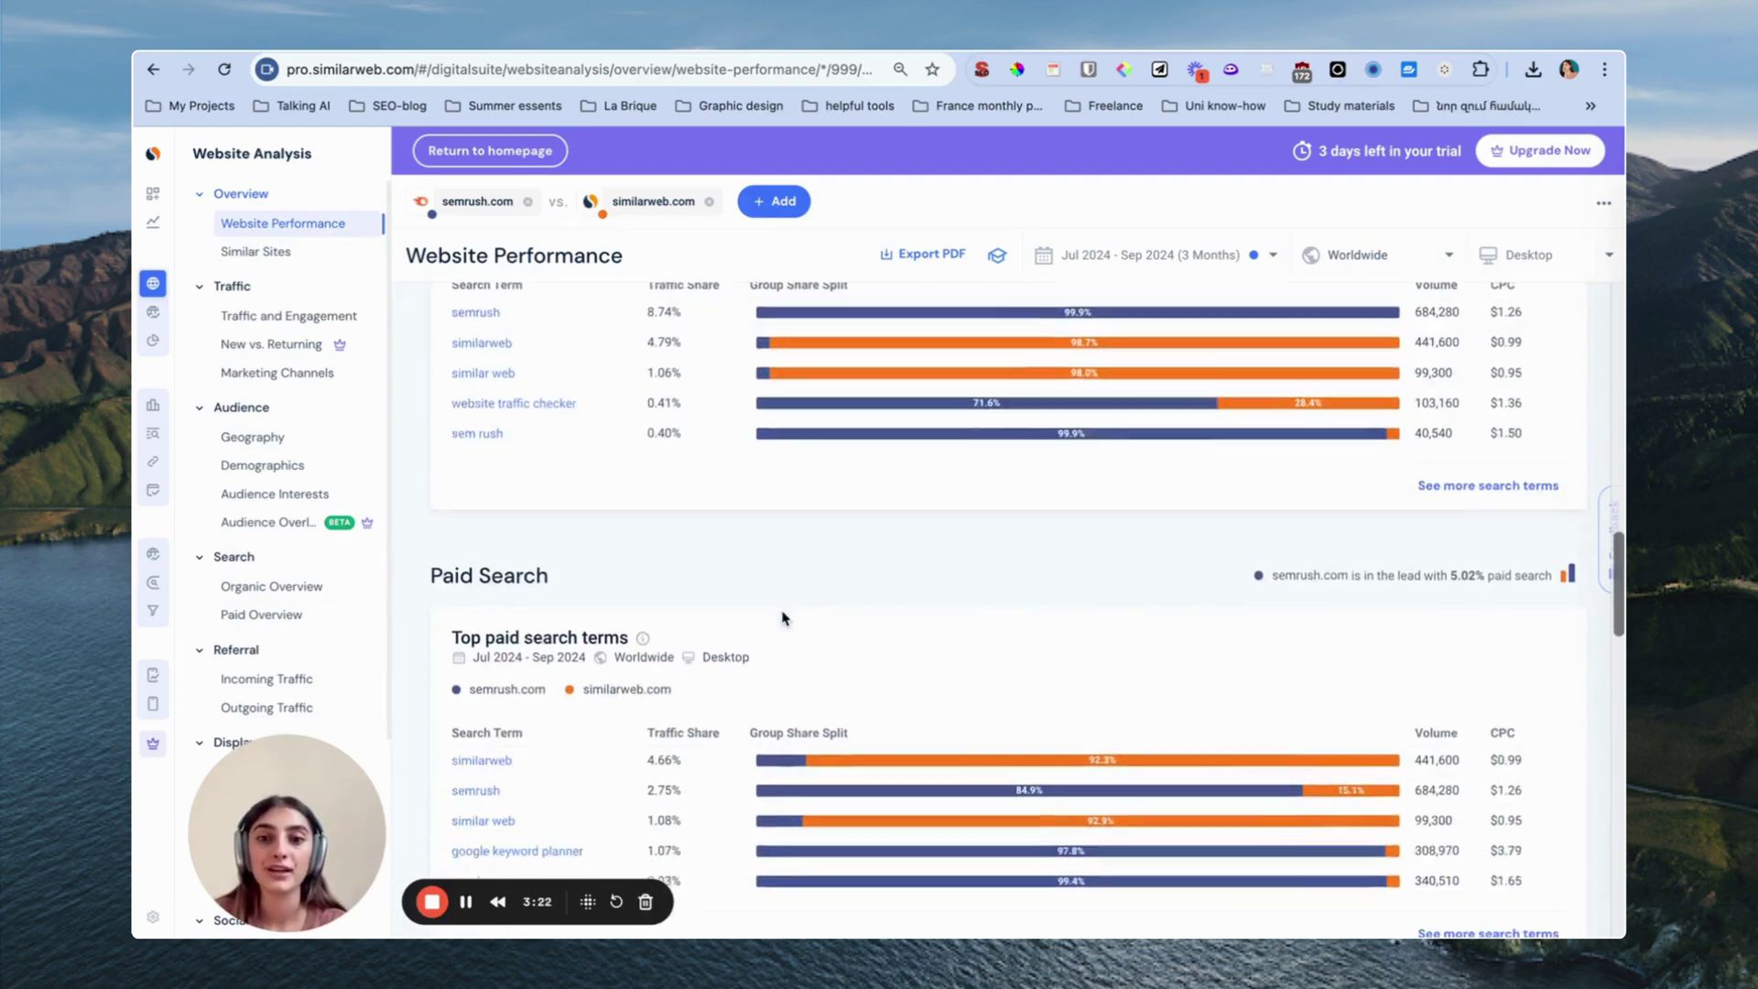
scroll(782, 618, down, 9)
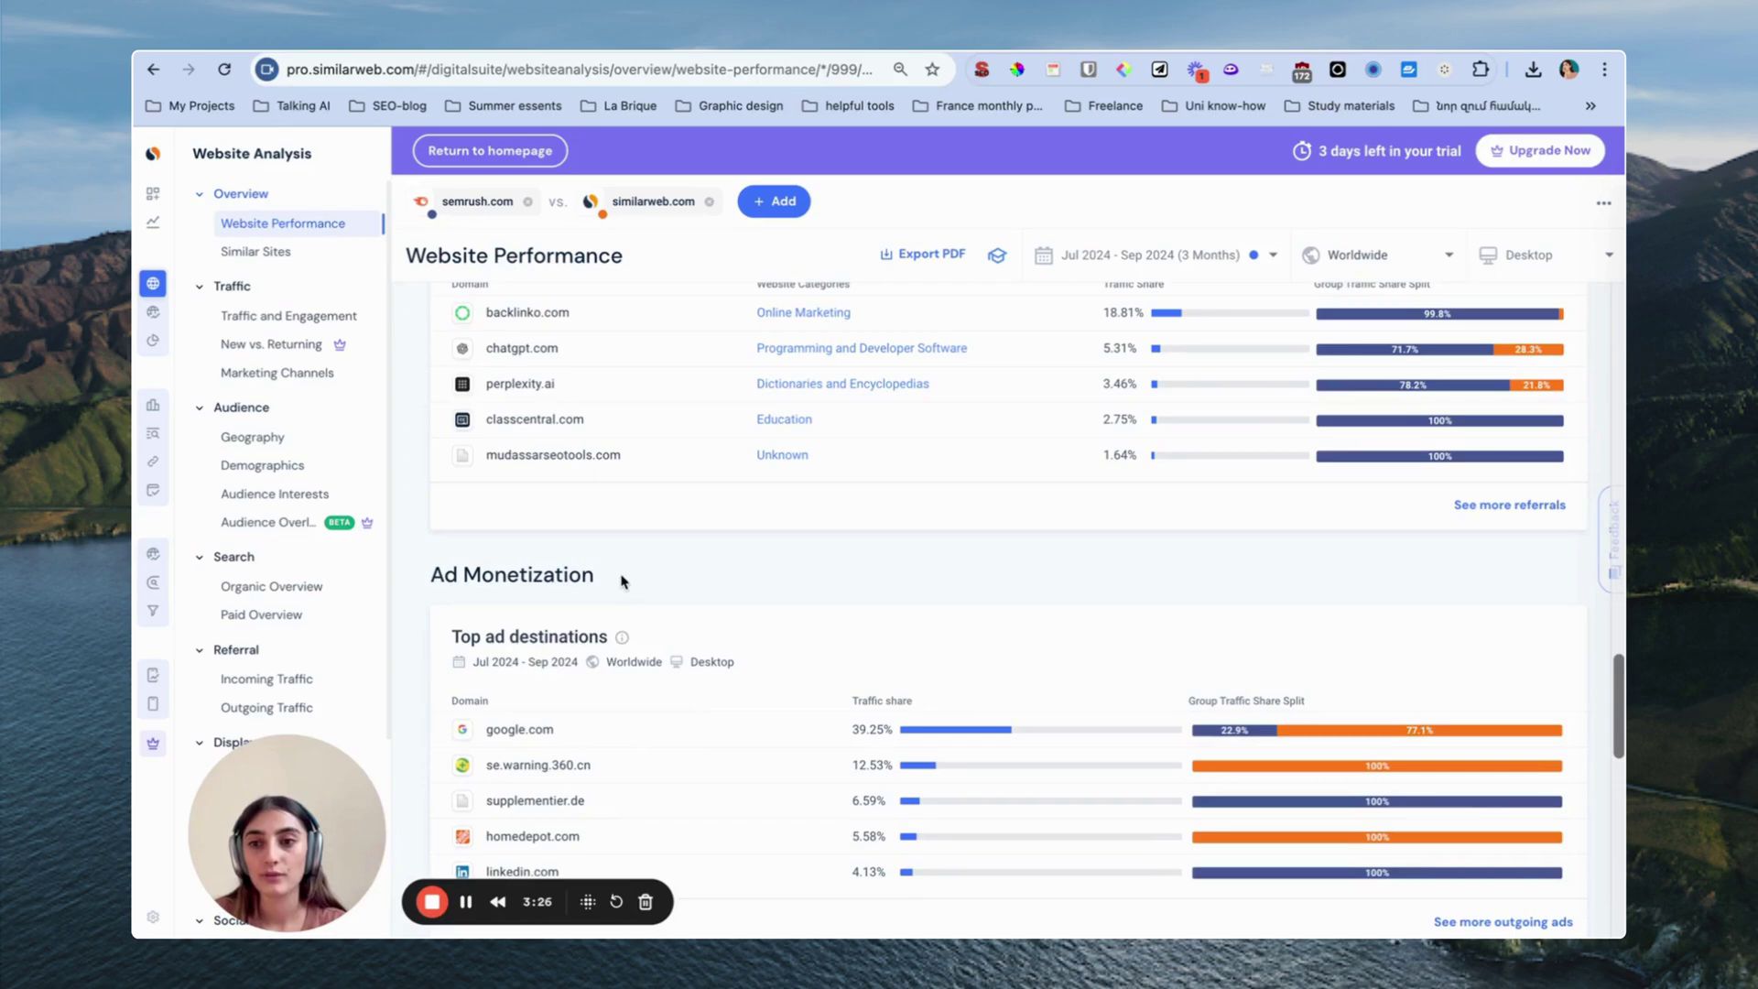
scroll(620, 582, down, 13)
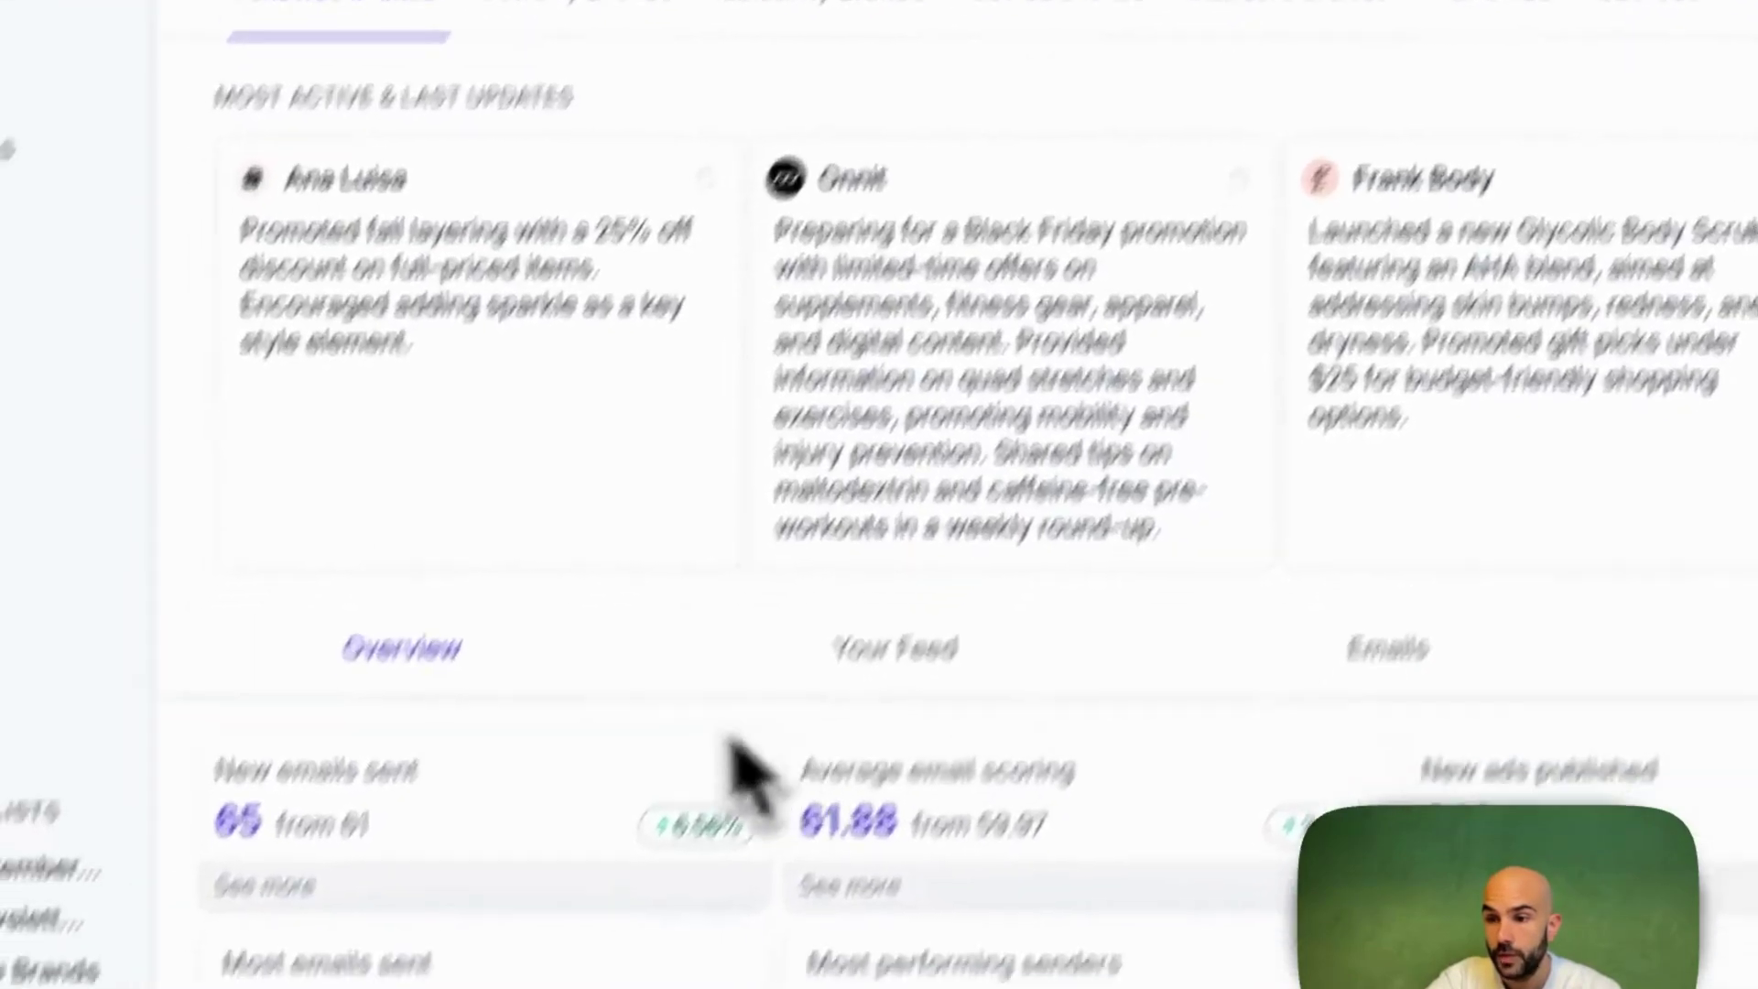
Switch the dashboard to the Emails tab and browse the followed brands' latest email cards
scroll(647, 623, down, 10)
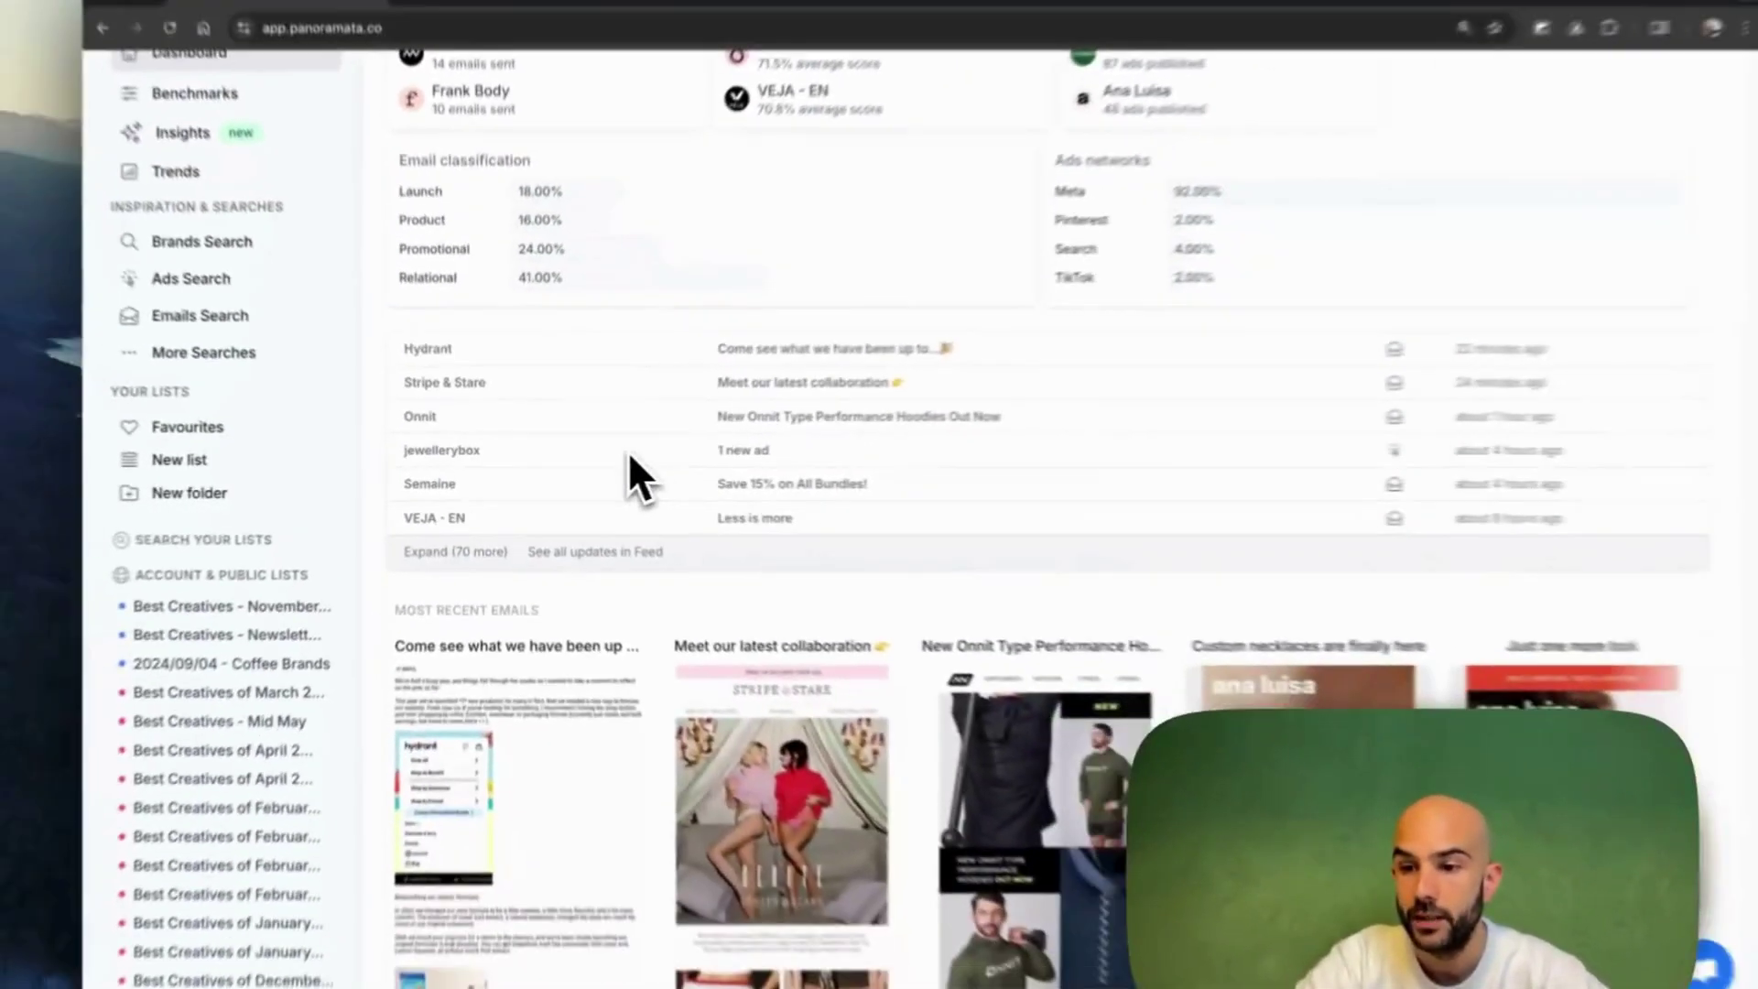
scroll(661, 476, down, 3)
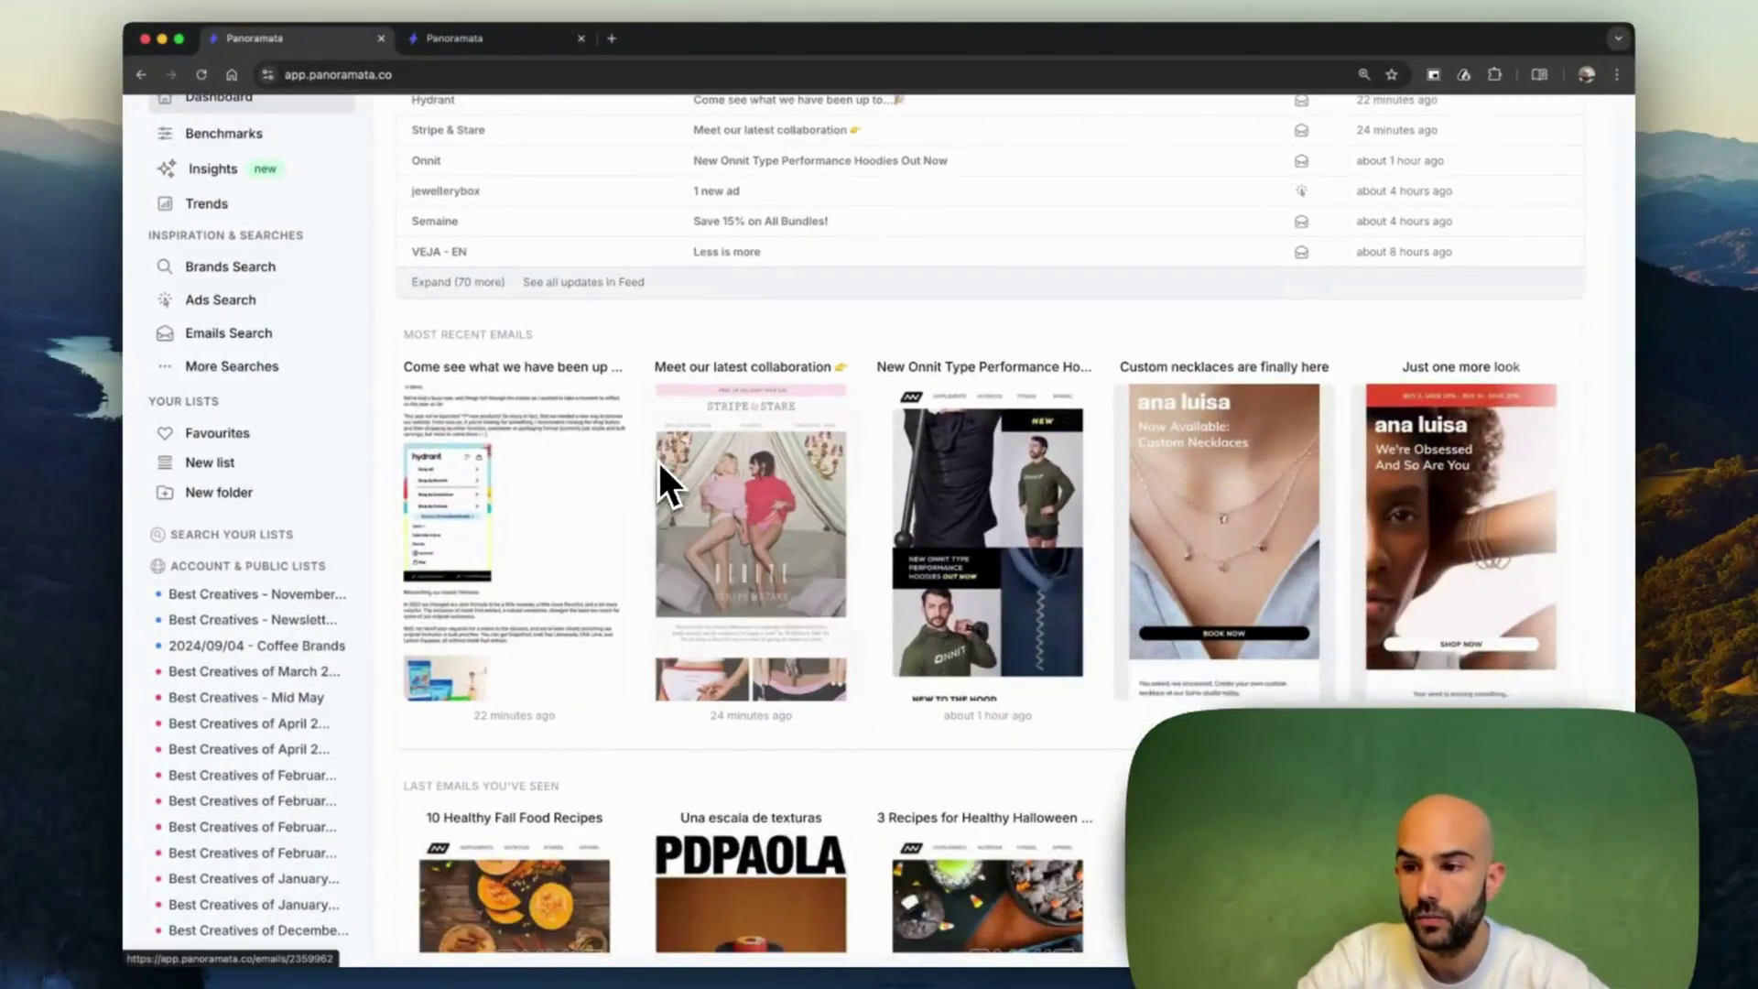
scroll(848, 604, up, 10)
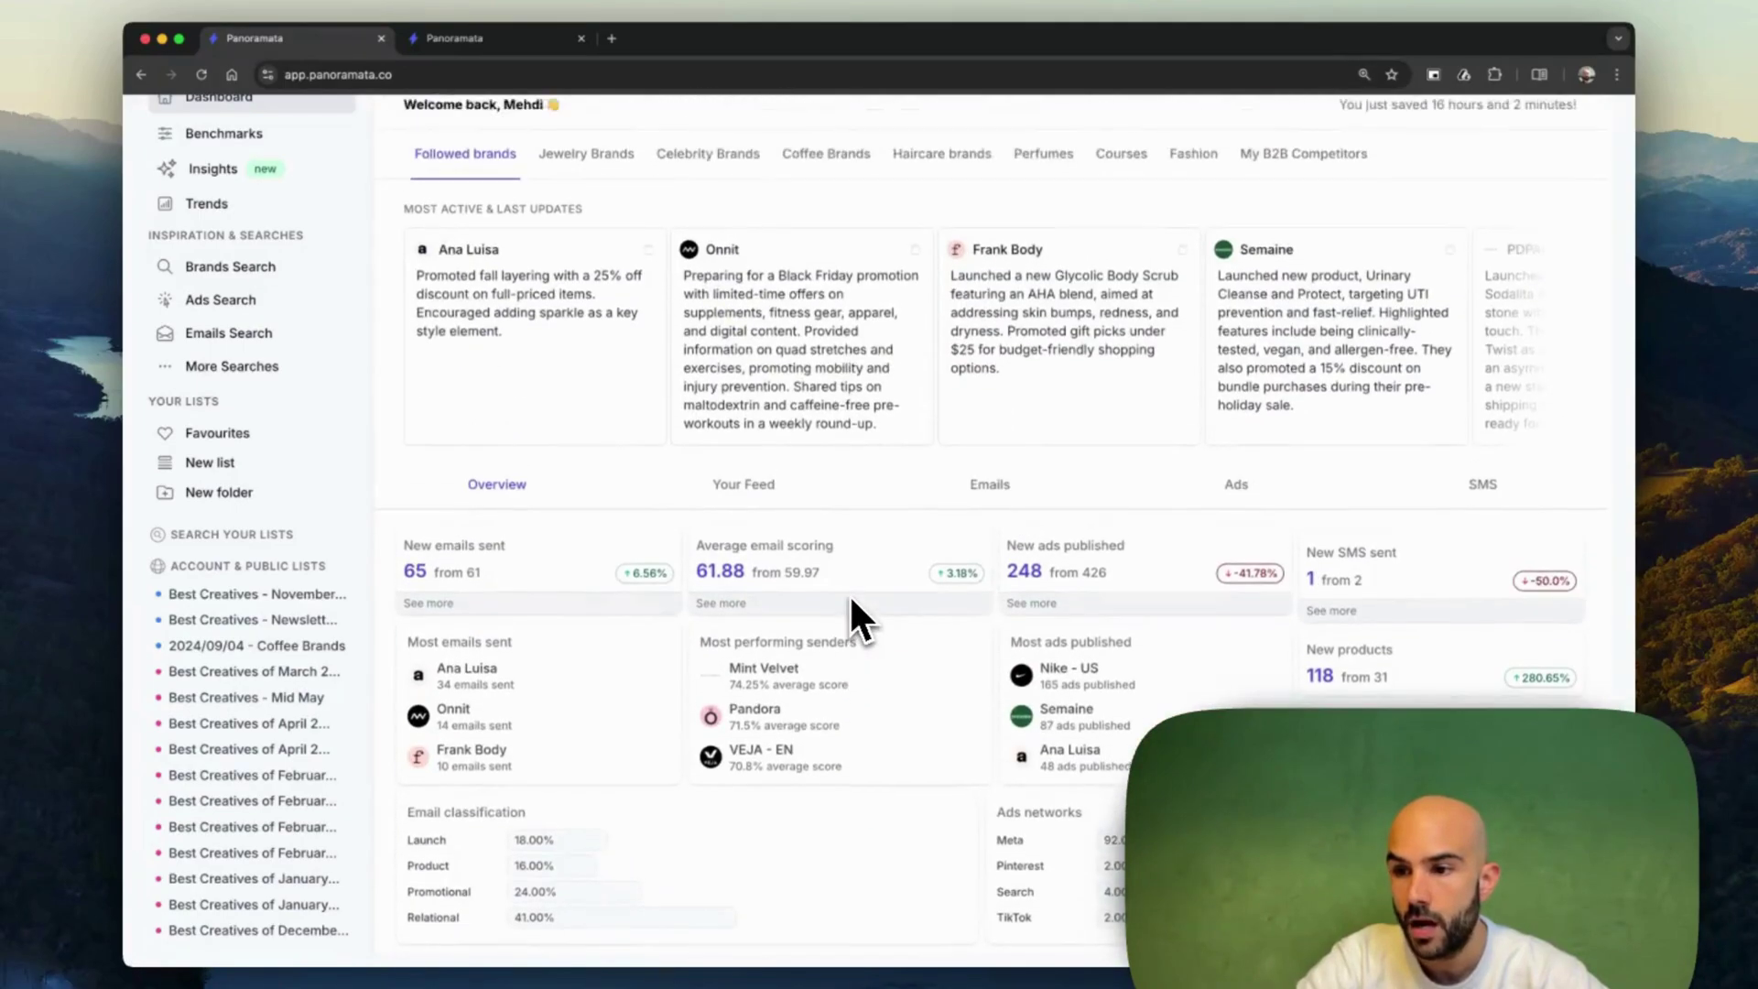
scroll(849, 595, up, 2)
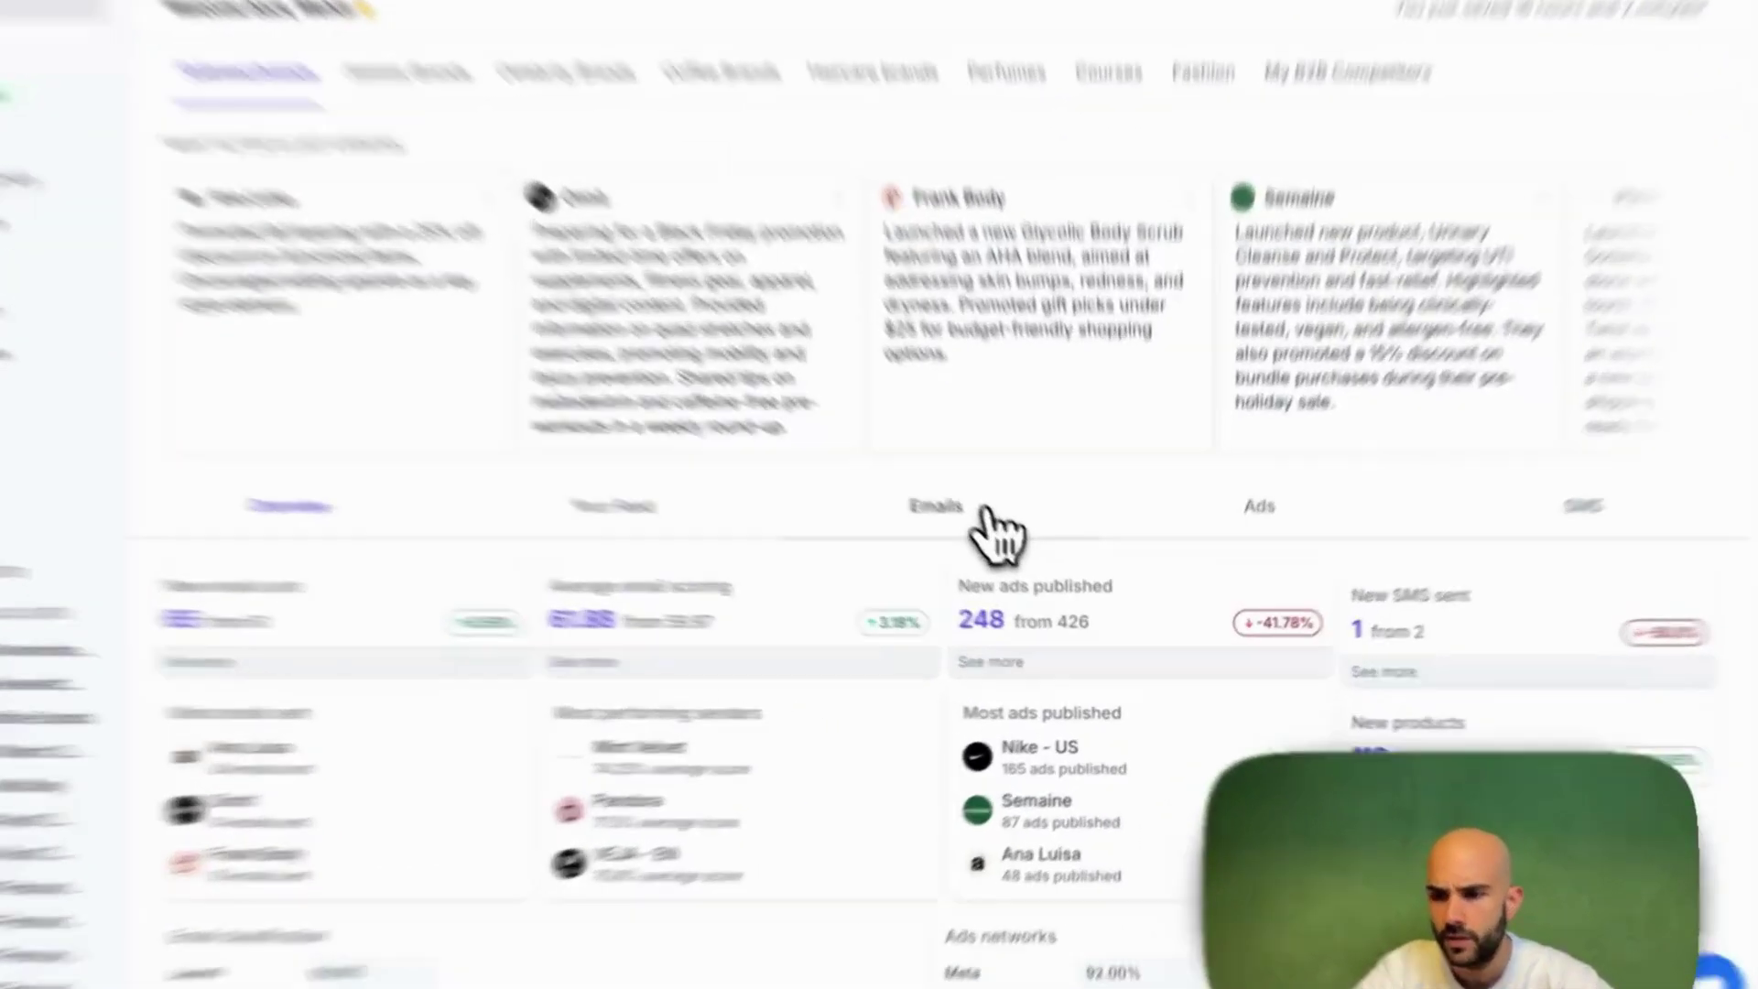
click(1032, 555)
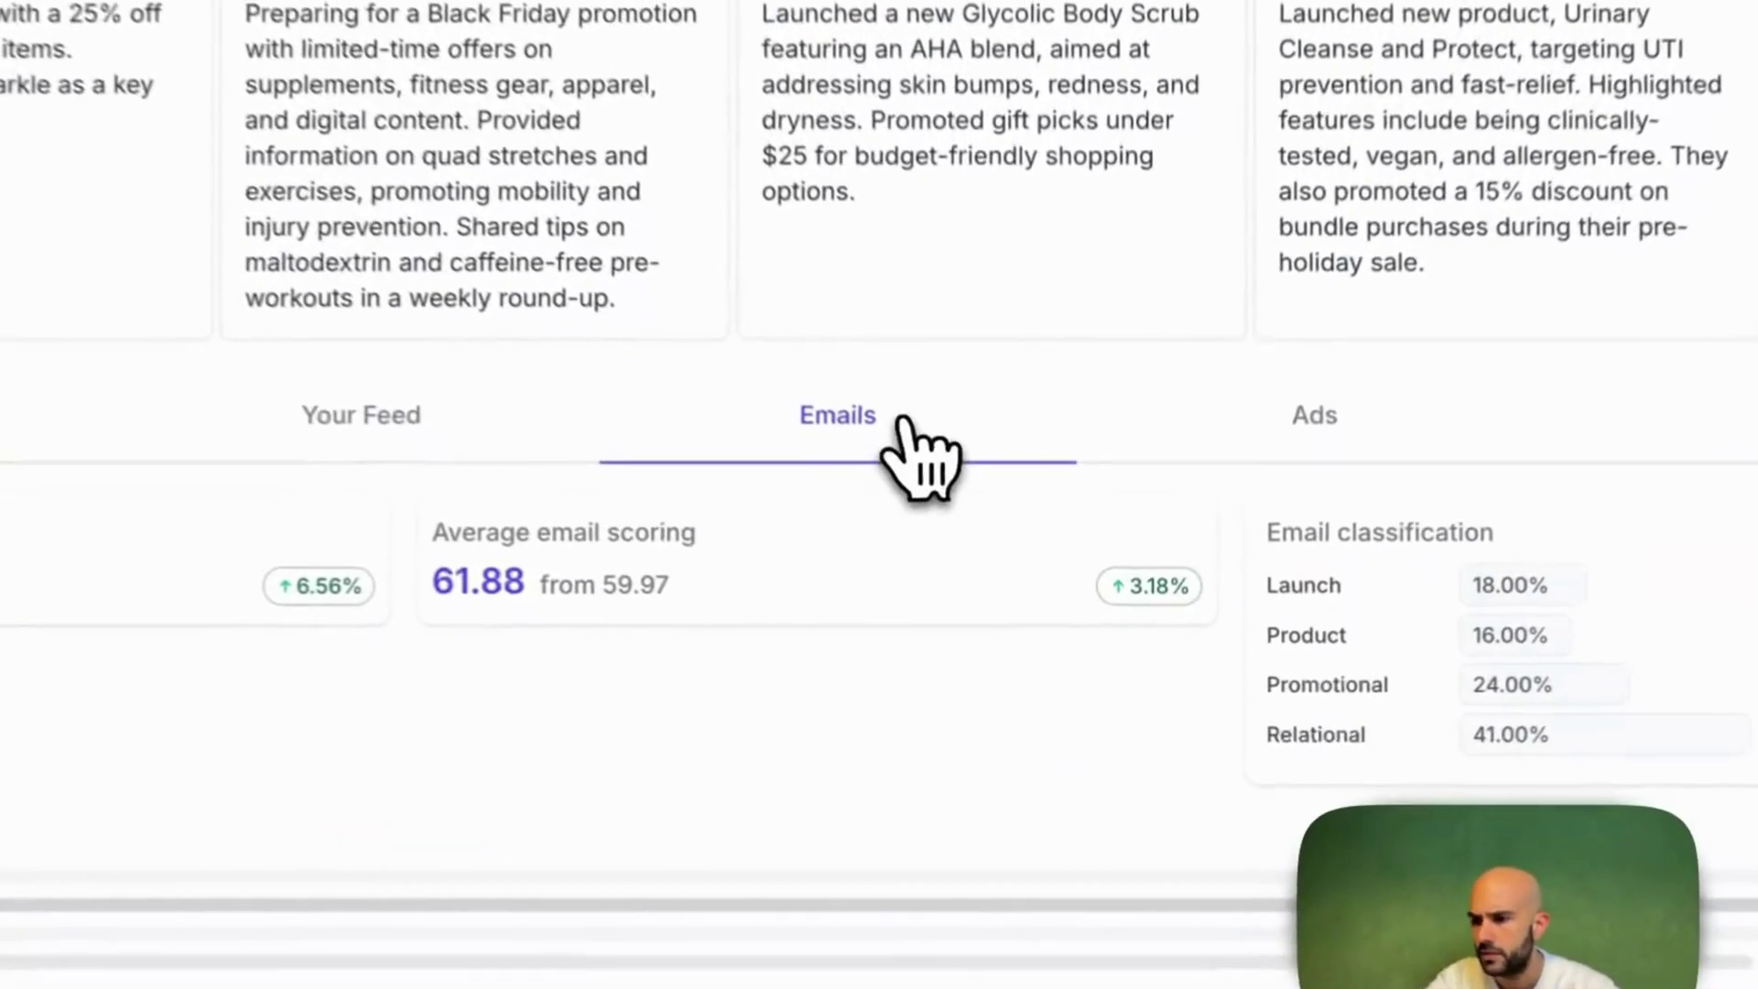
scroll(844, 609, down, 3)
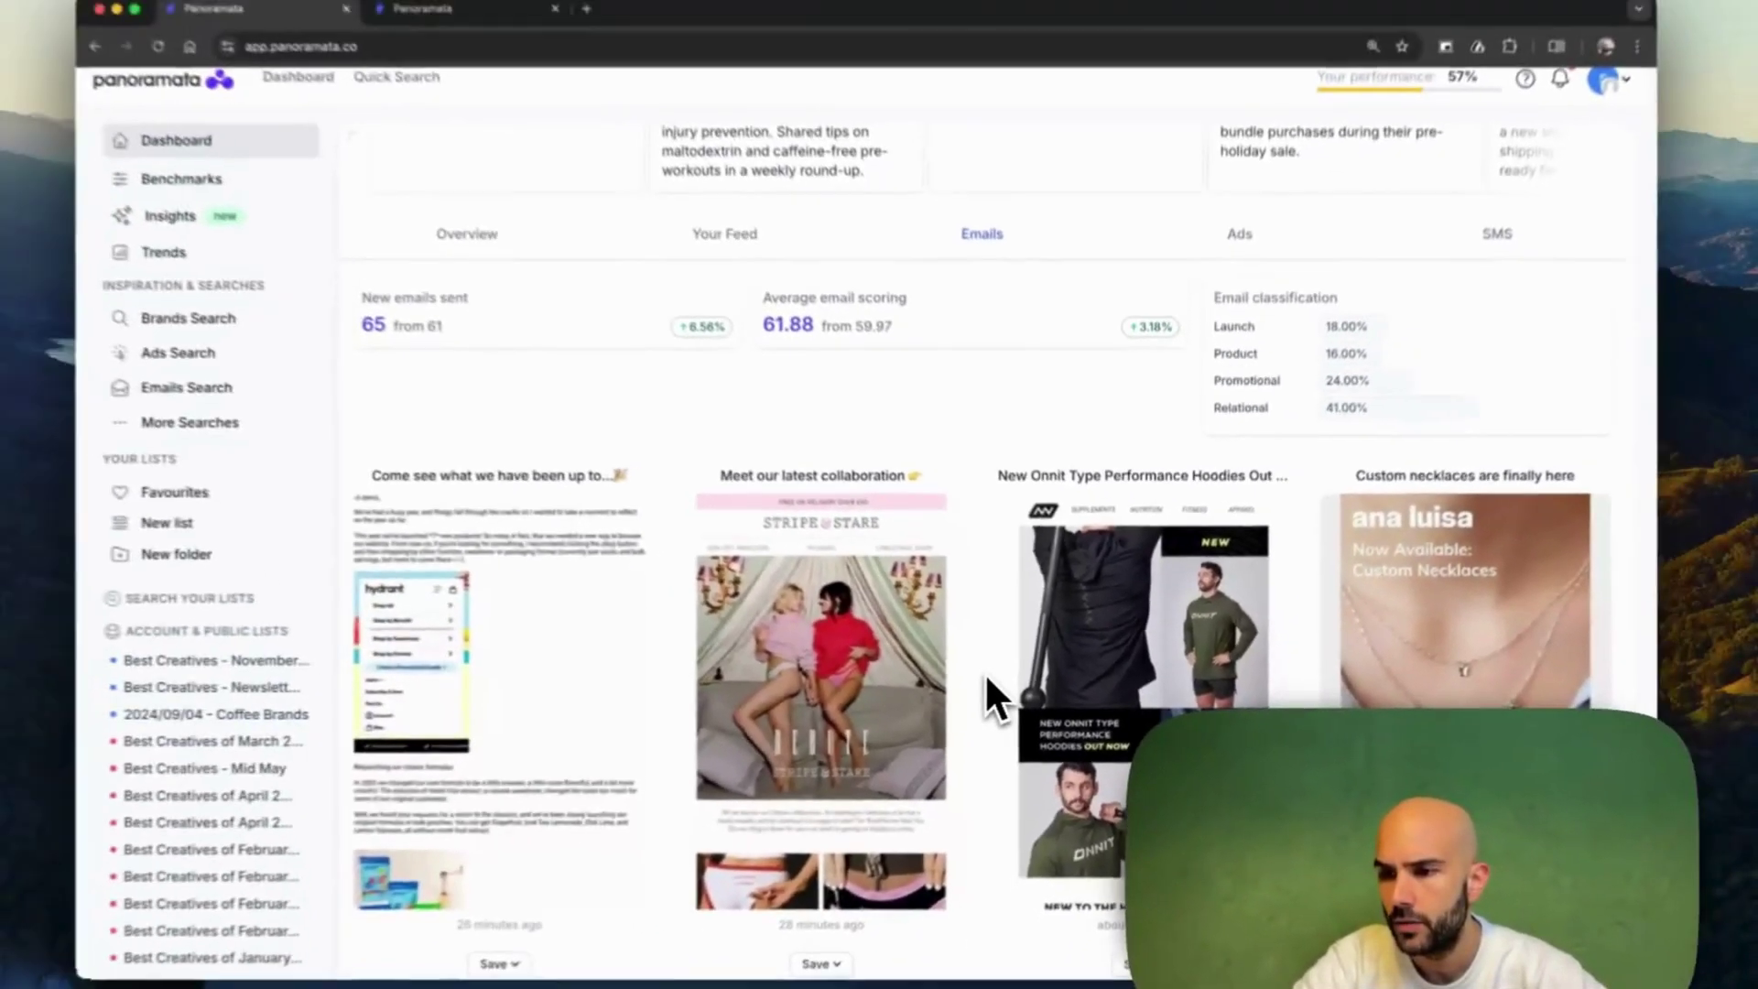
scroll(989, 682, down, 4)
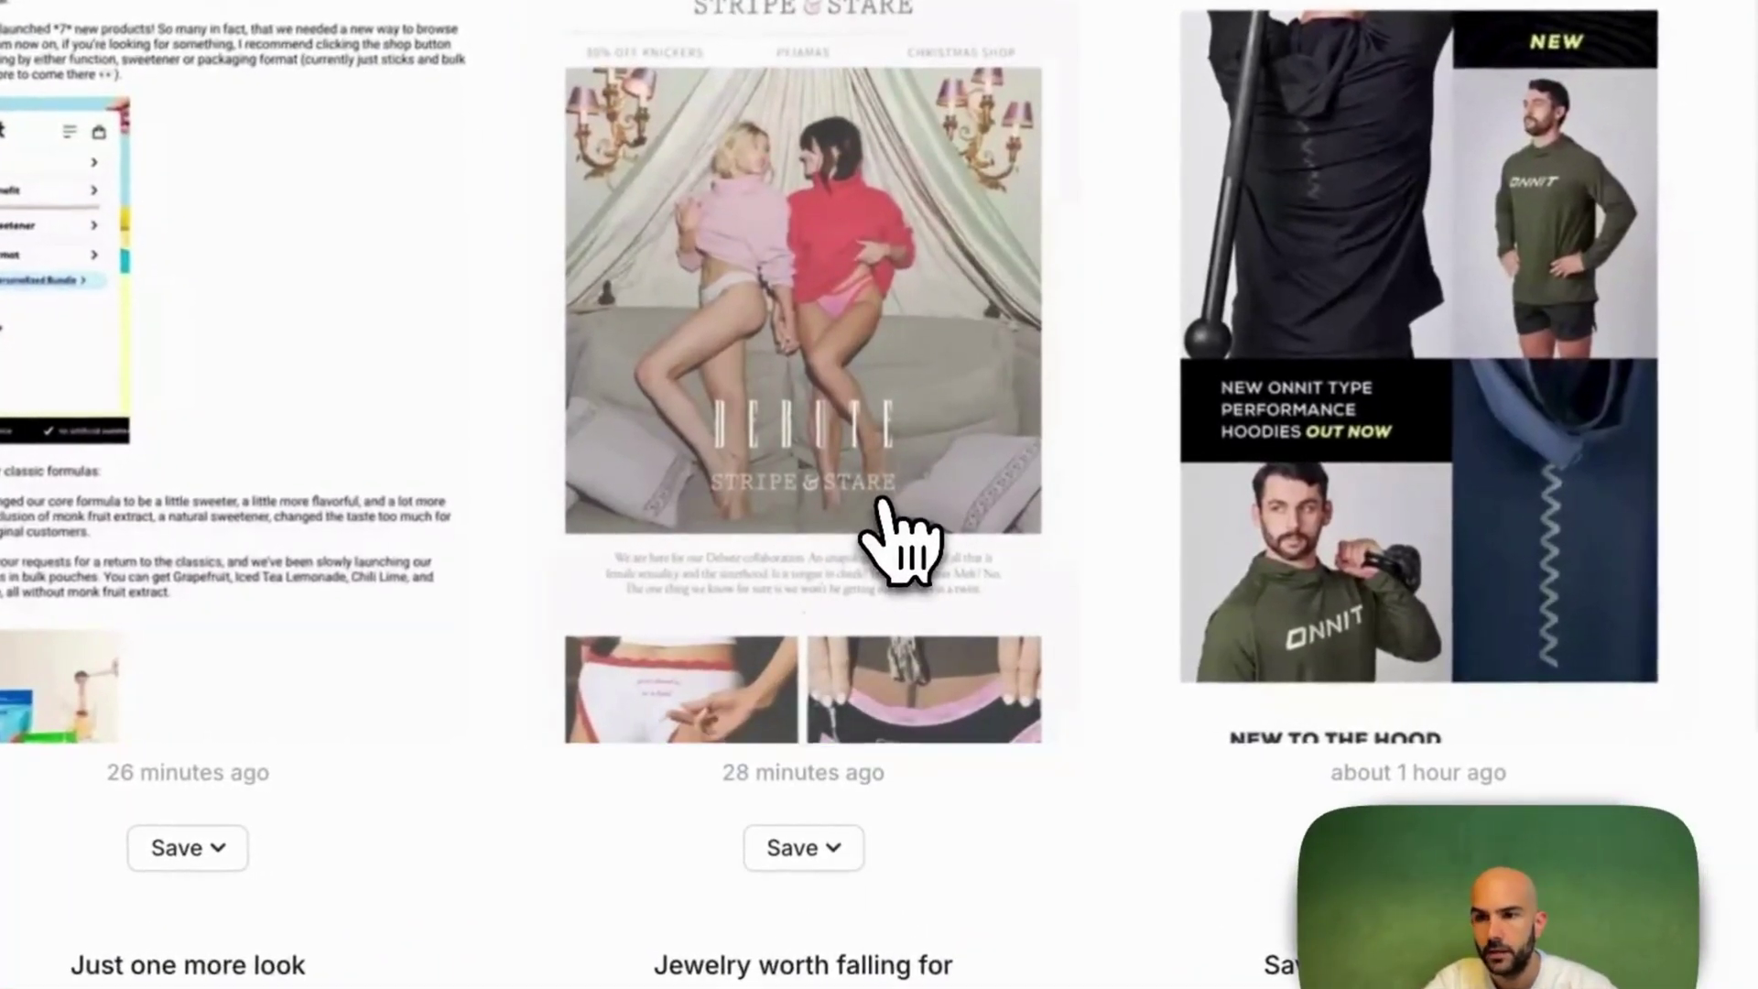
Open the detail page of Stripe & Stare's 'Meet our latest collaboration' email
click(884, 531)
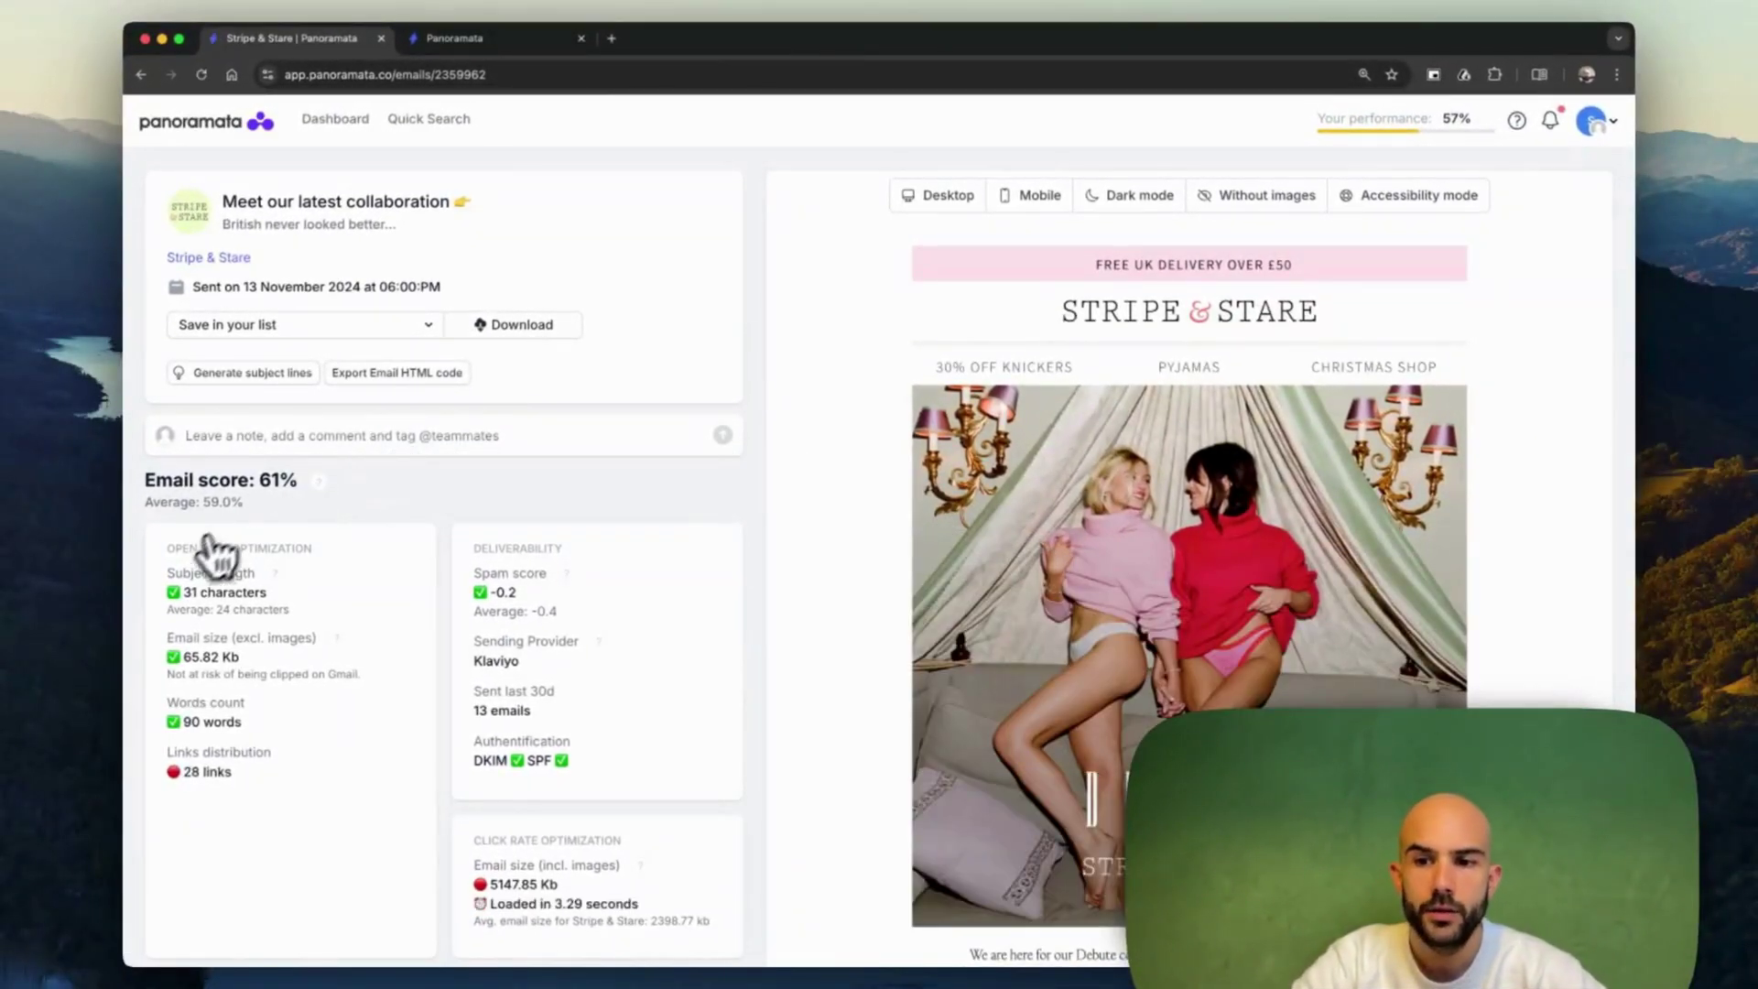
scroll(188, 573, up, 5)
scroll(189, 574, down, 5)
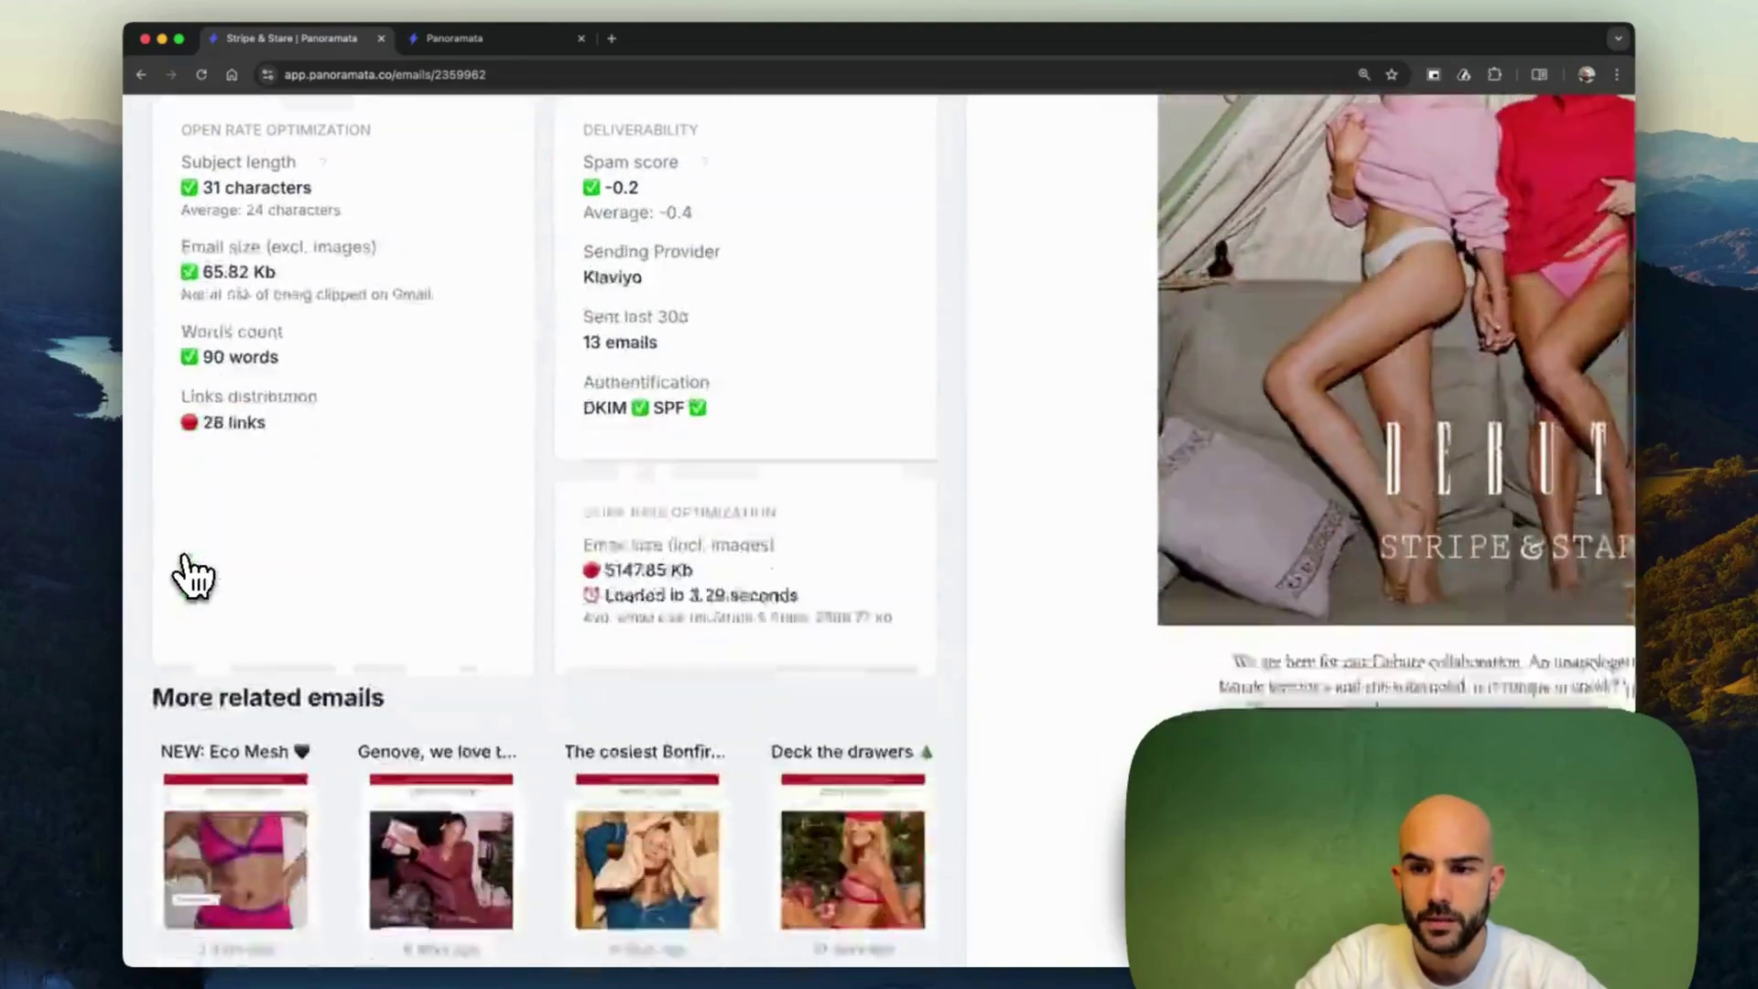
scroll(190, 575, up, 2)
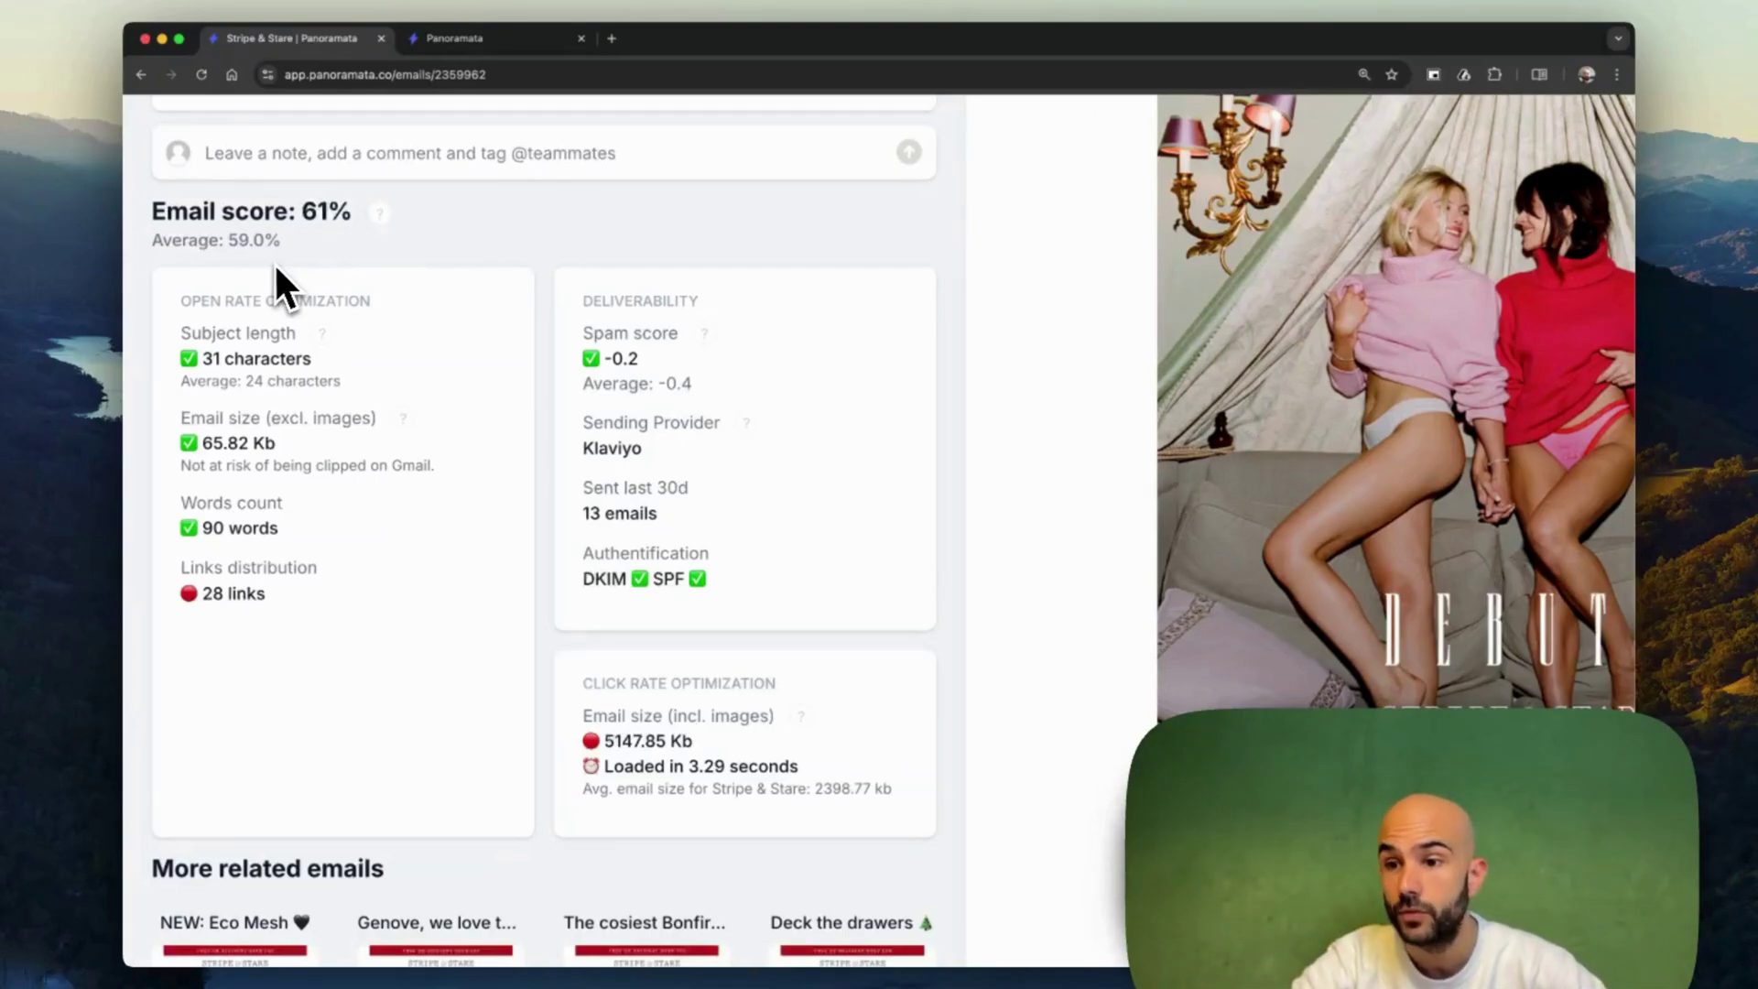
Highlight the -0.2 spam score, Klaviyo sender, DKIM/SPF results and 61% email score
drag(578, 357, 659, 368)
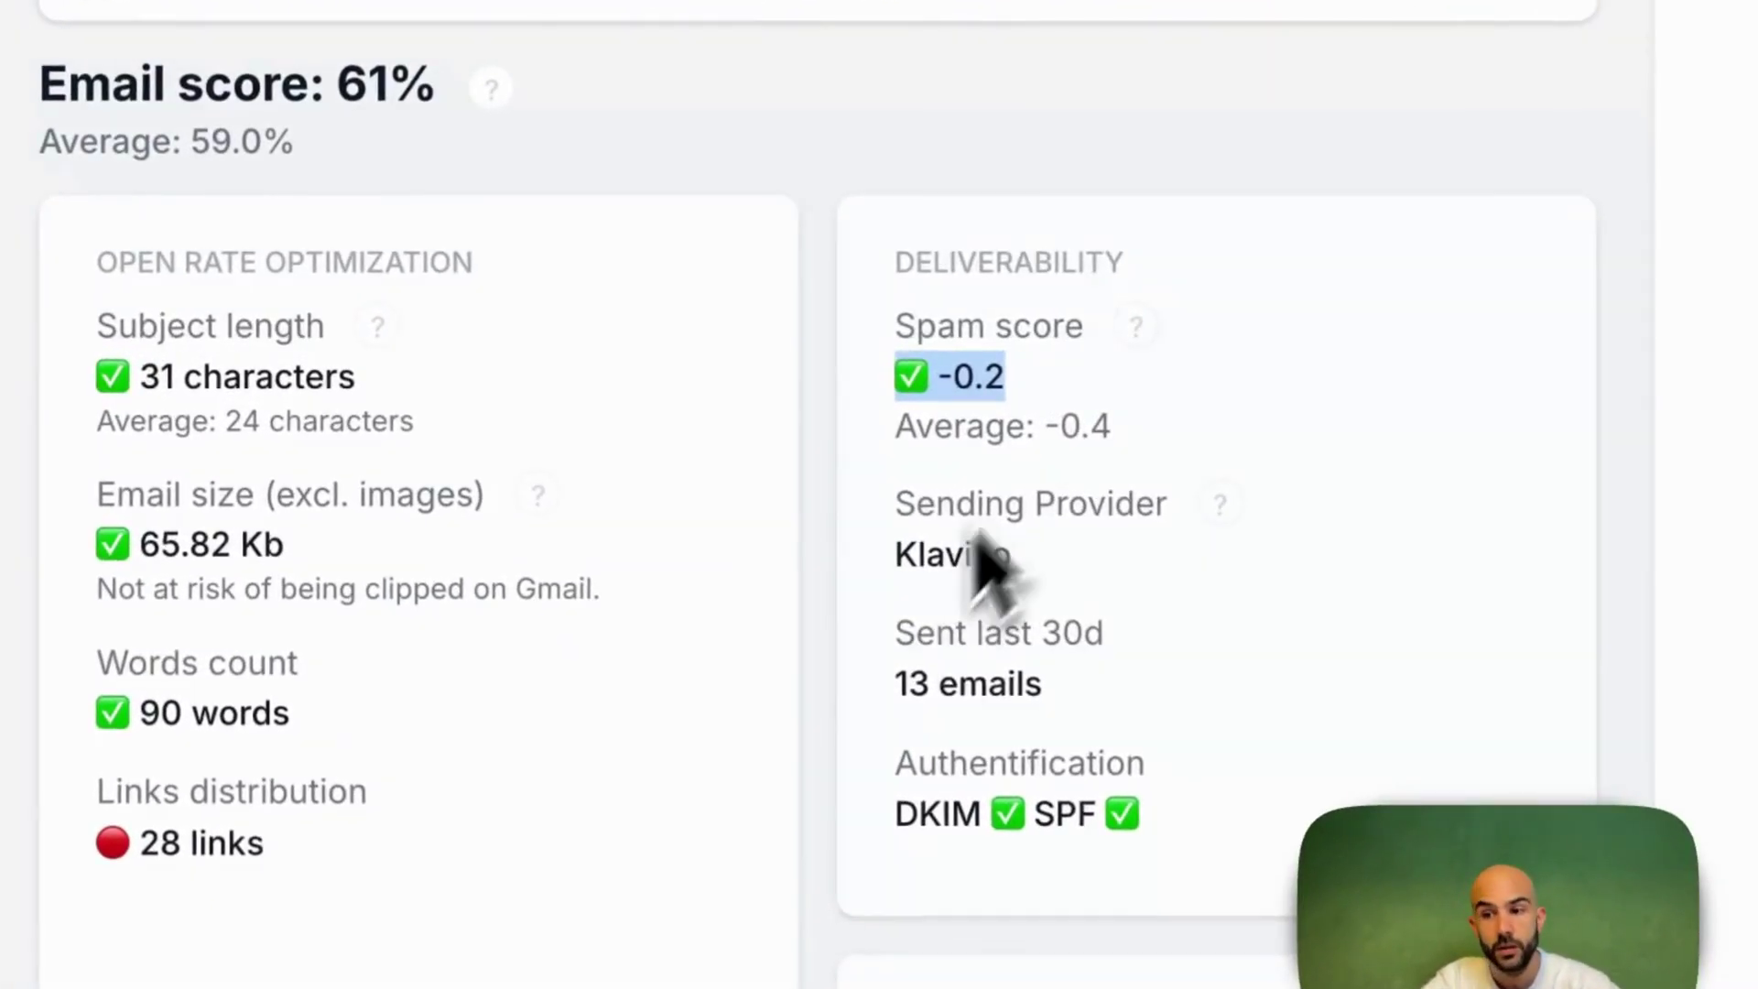
double_click(984, 558)
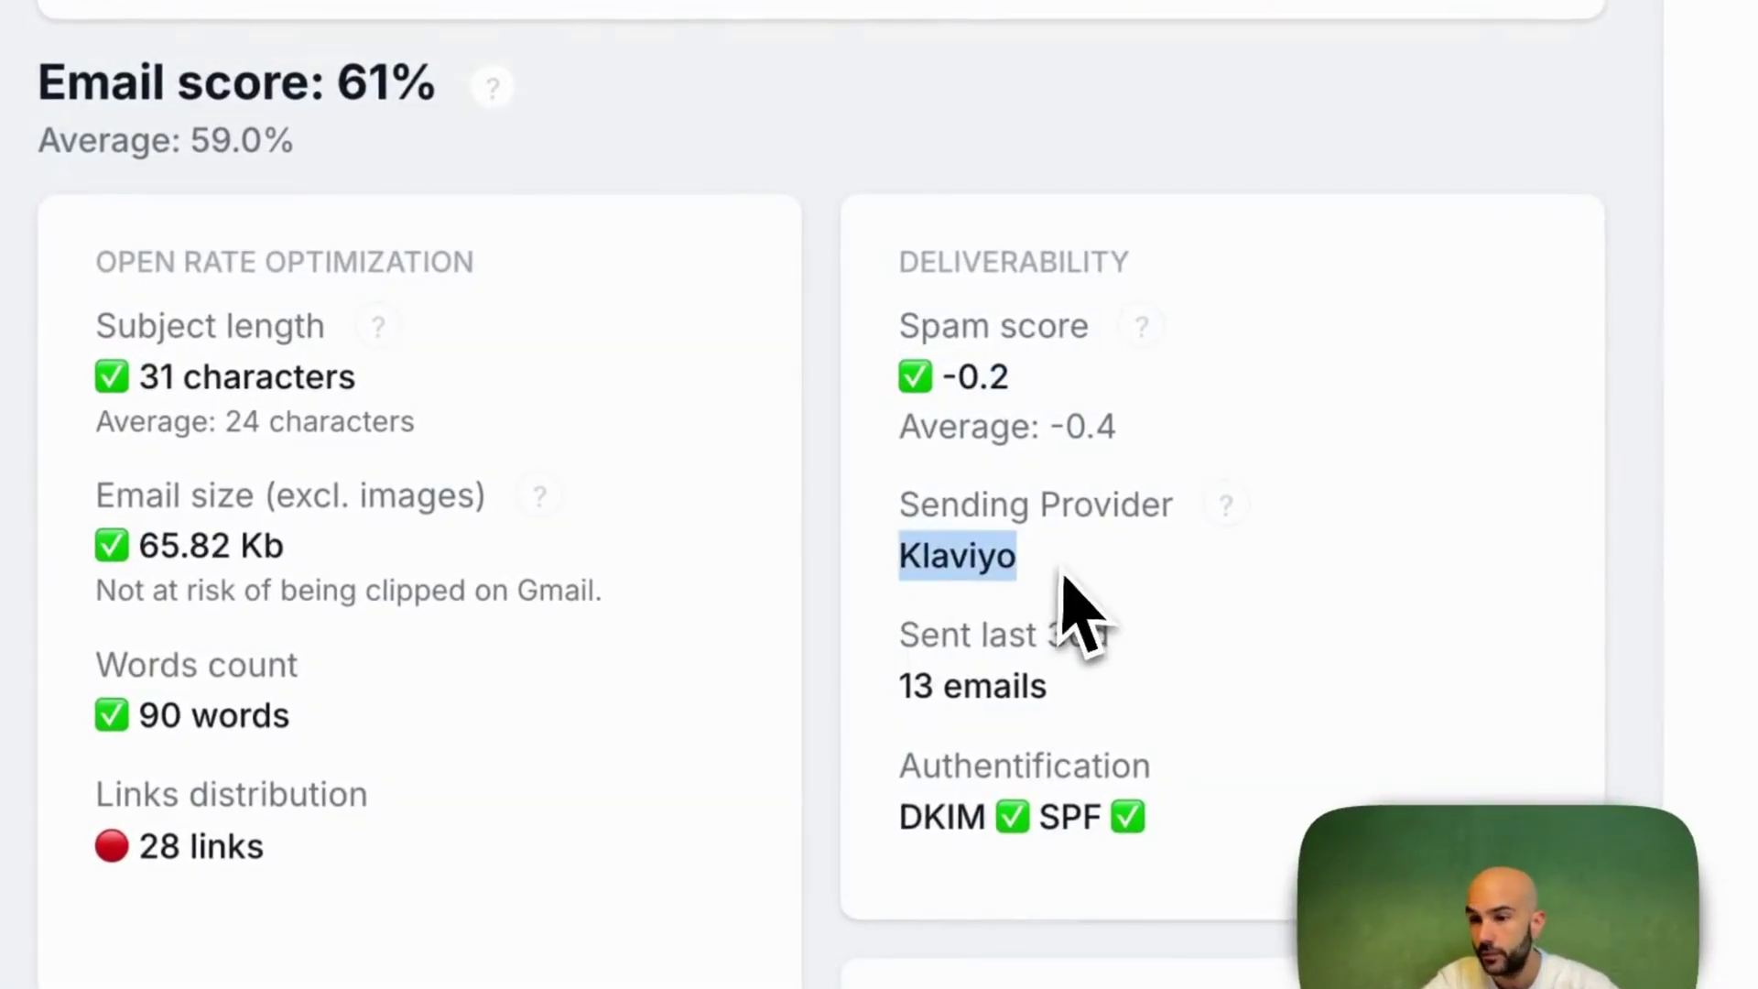
drag(900, 810, 1186, 838)
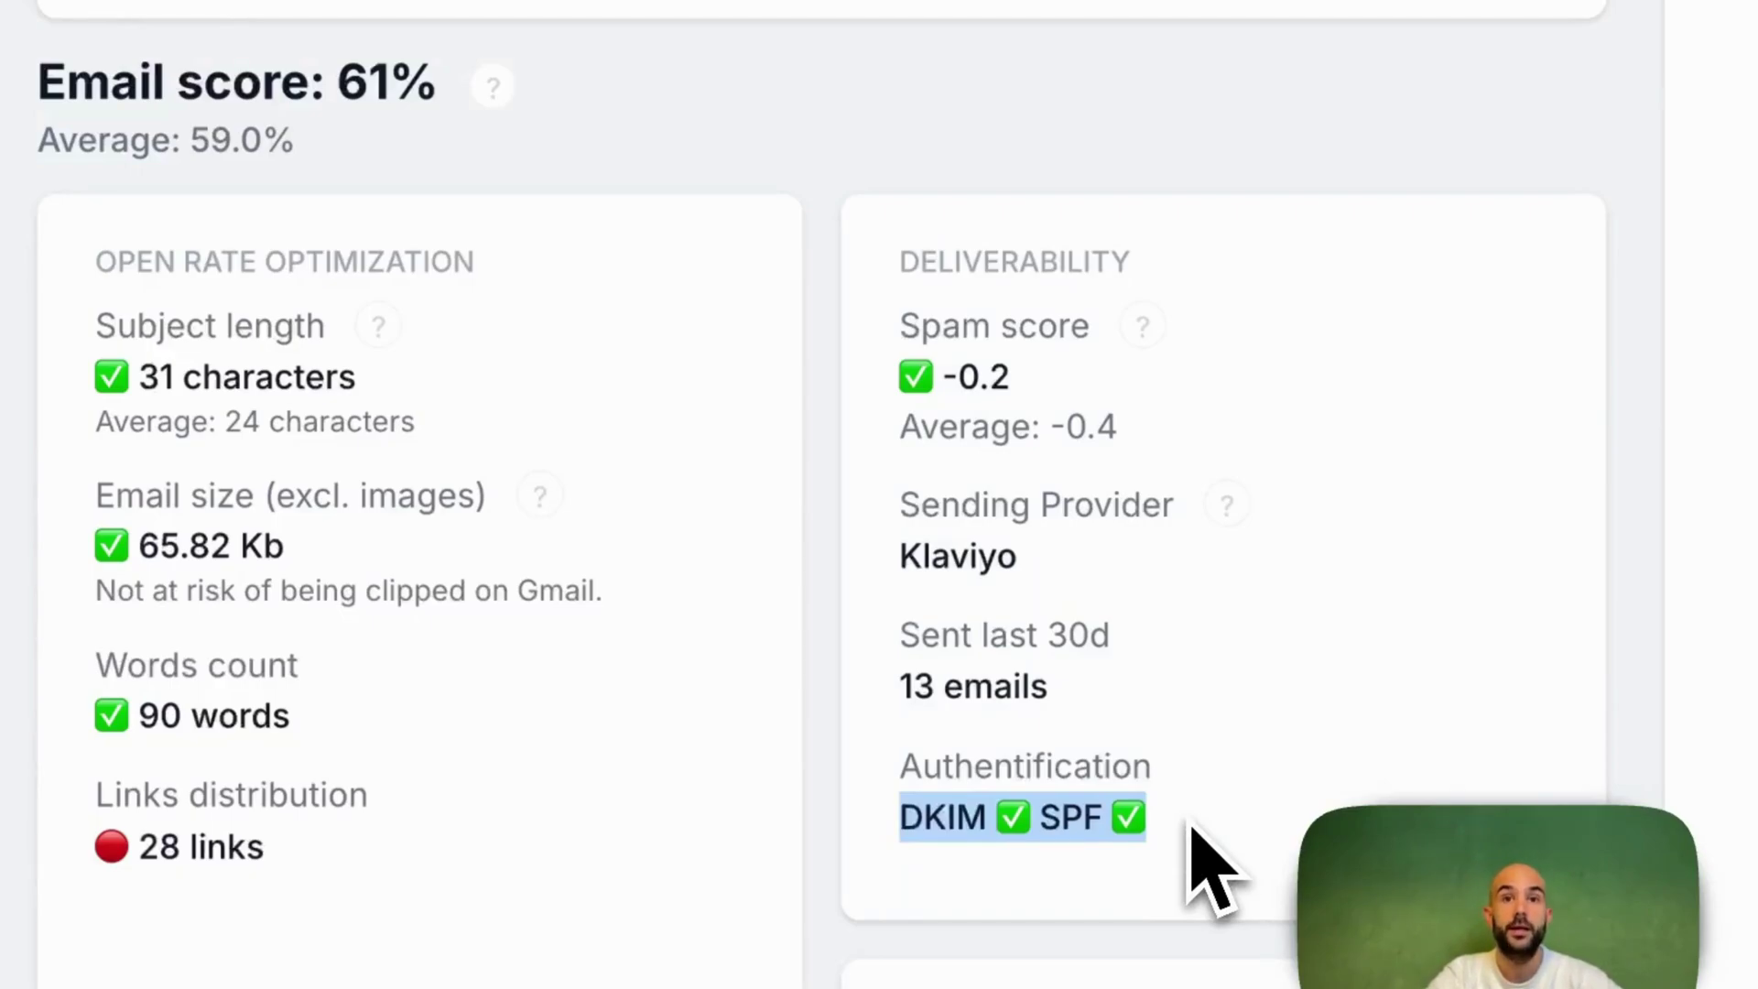
click(1190, 822)
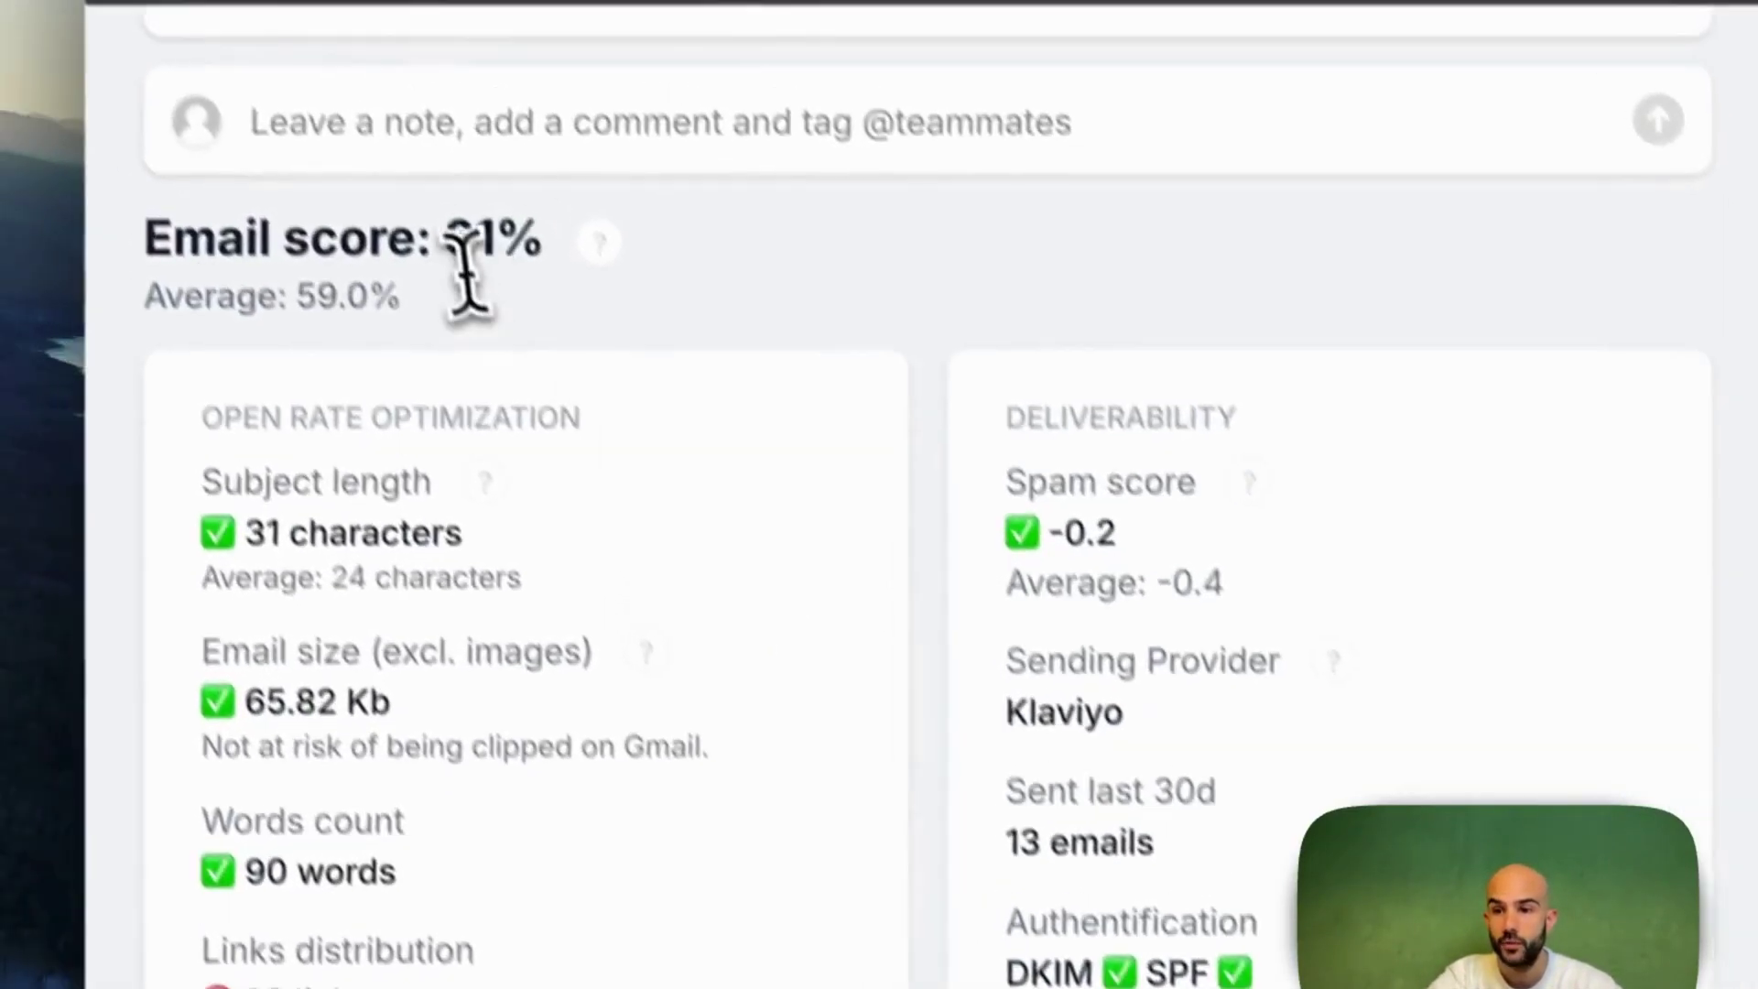
drag(337, 84, 434, 84)
mouse_move(540, 497)
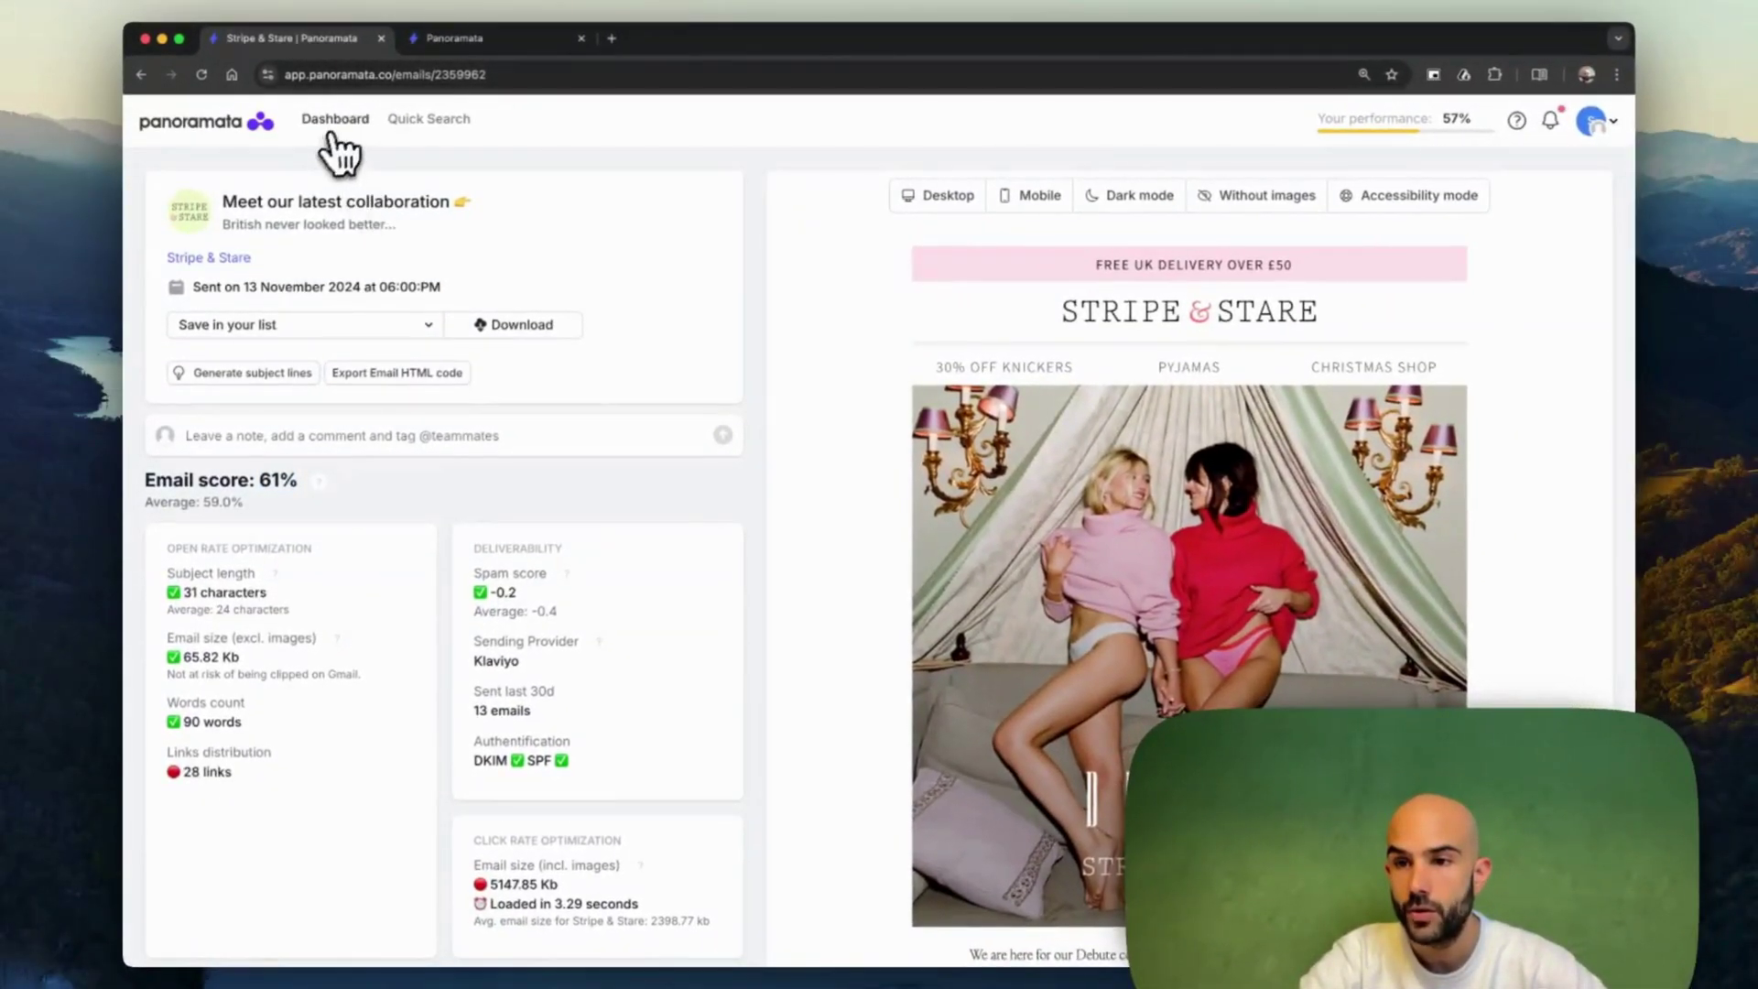
Return to the dashboard and open the Jewelry Brands benchmark from Benchmarks
click(332, 121)
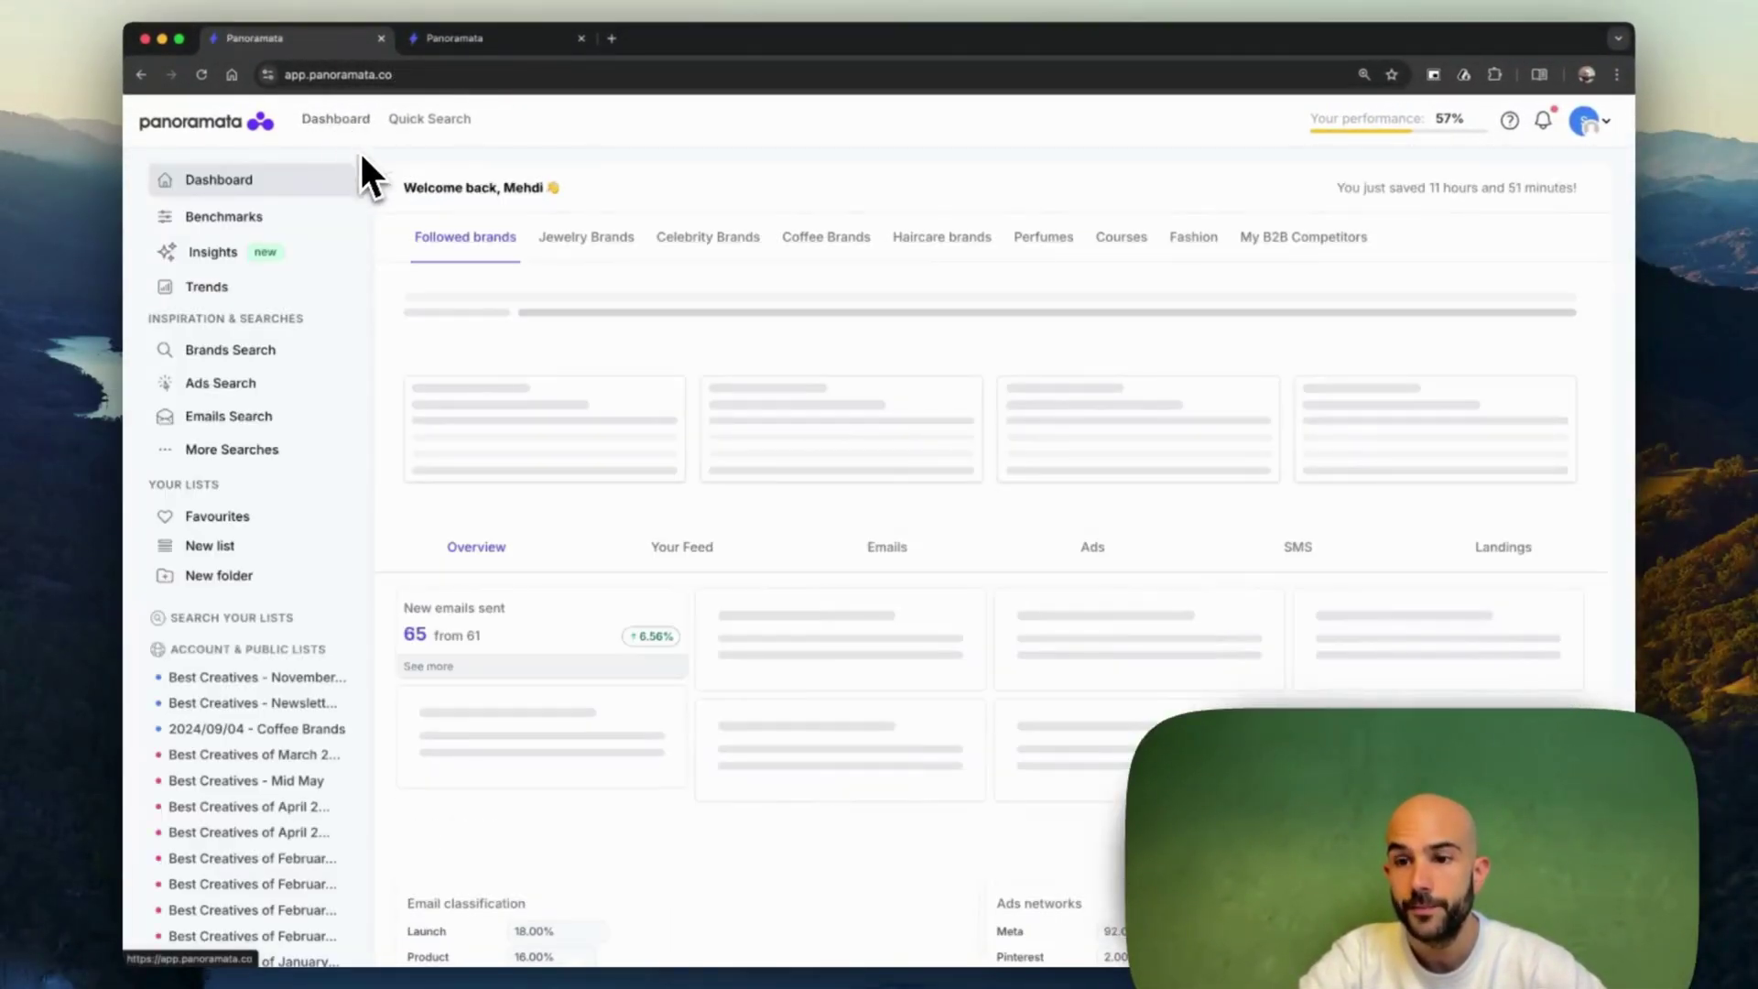
click(260, 220)
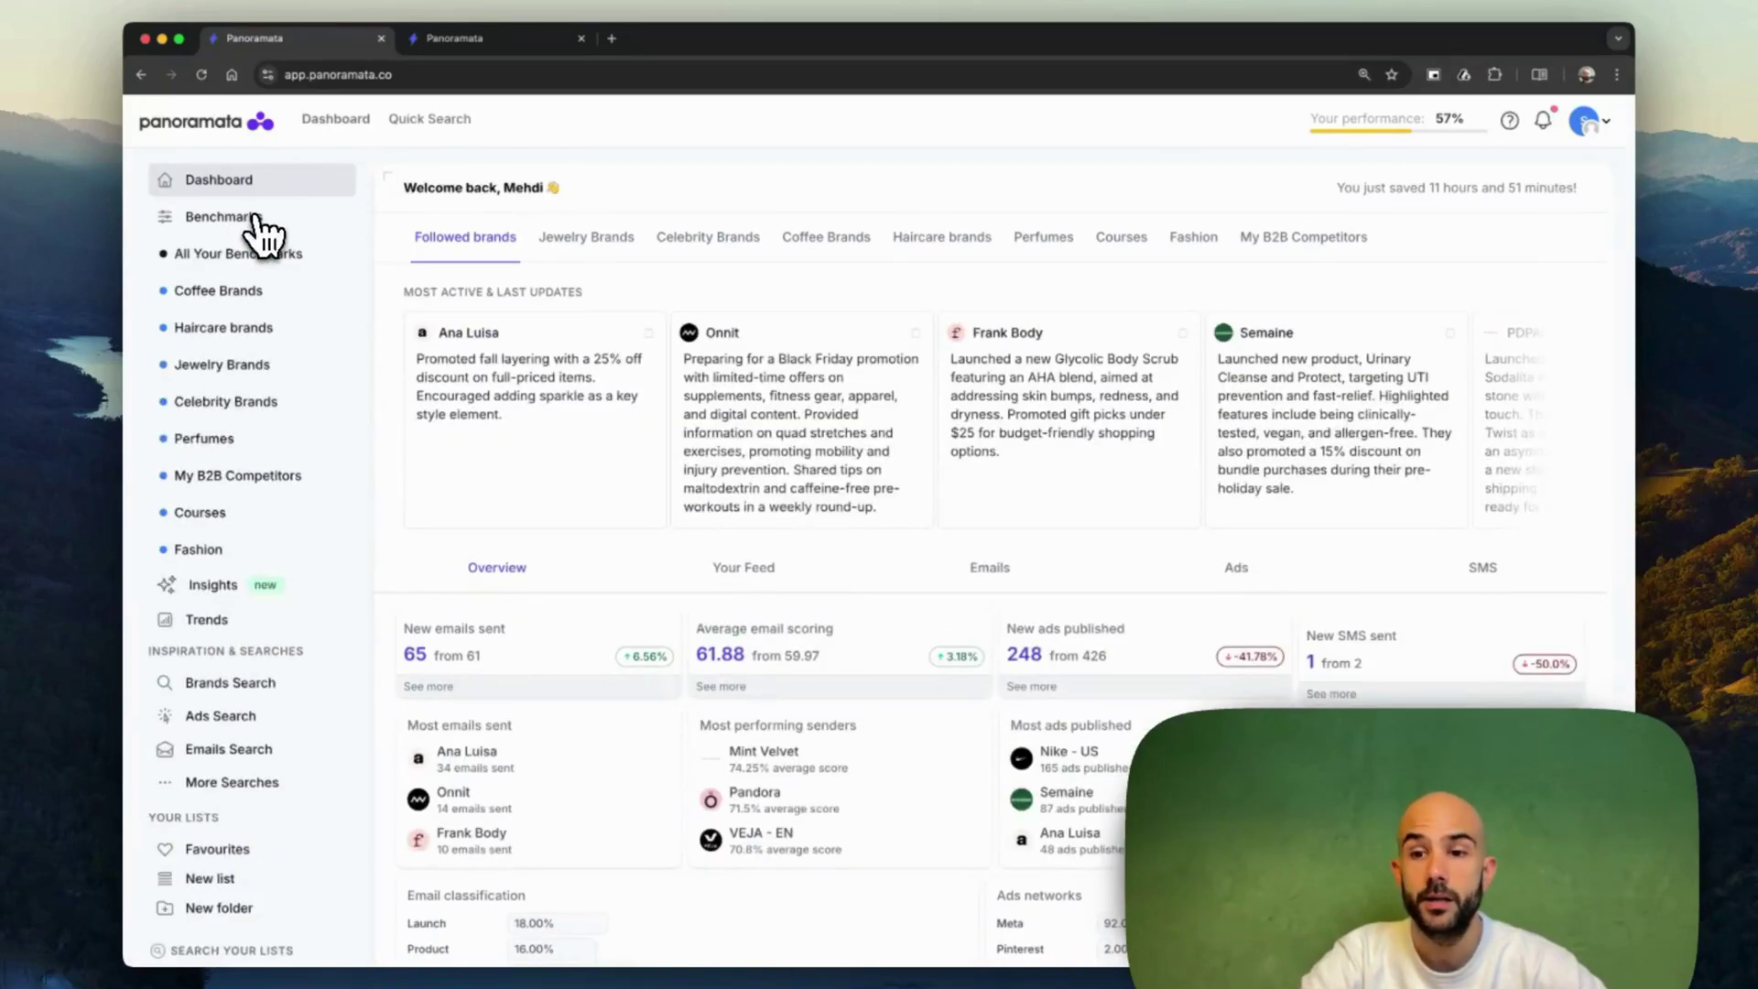
click(223, 370)
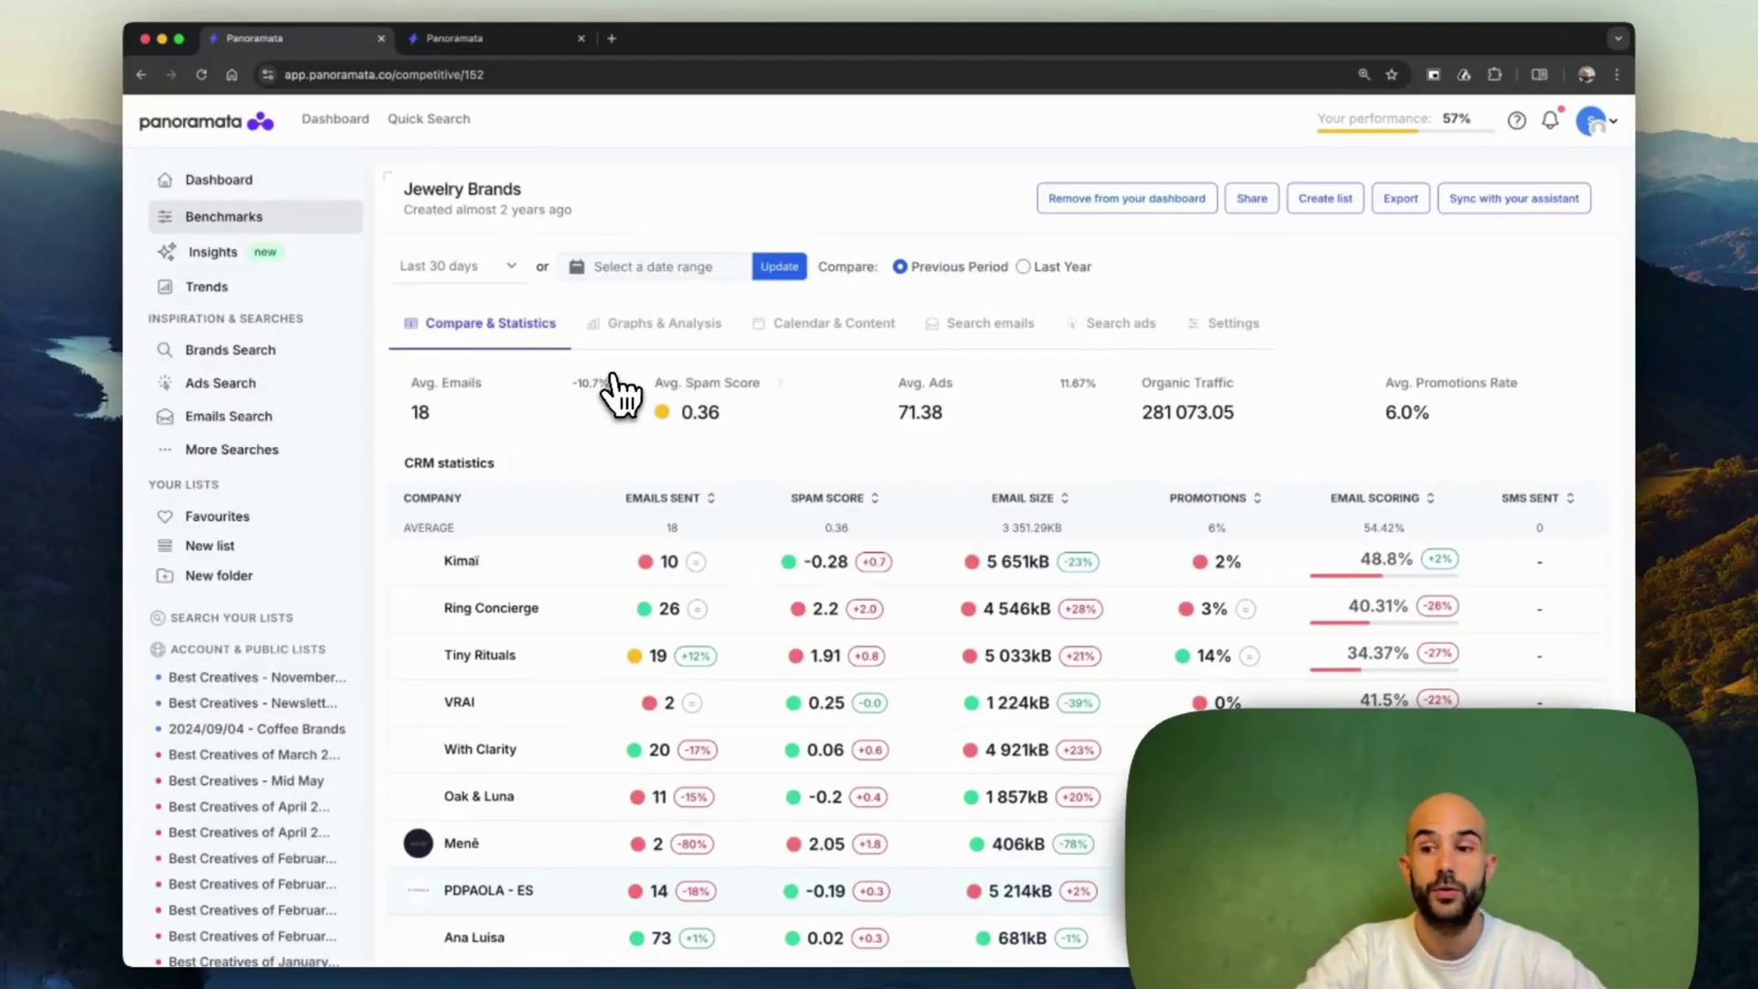
scroll(746, 616, down, 4)
scroll(760, 638, up, 4)
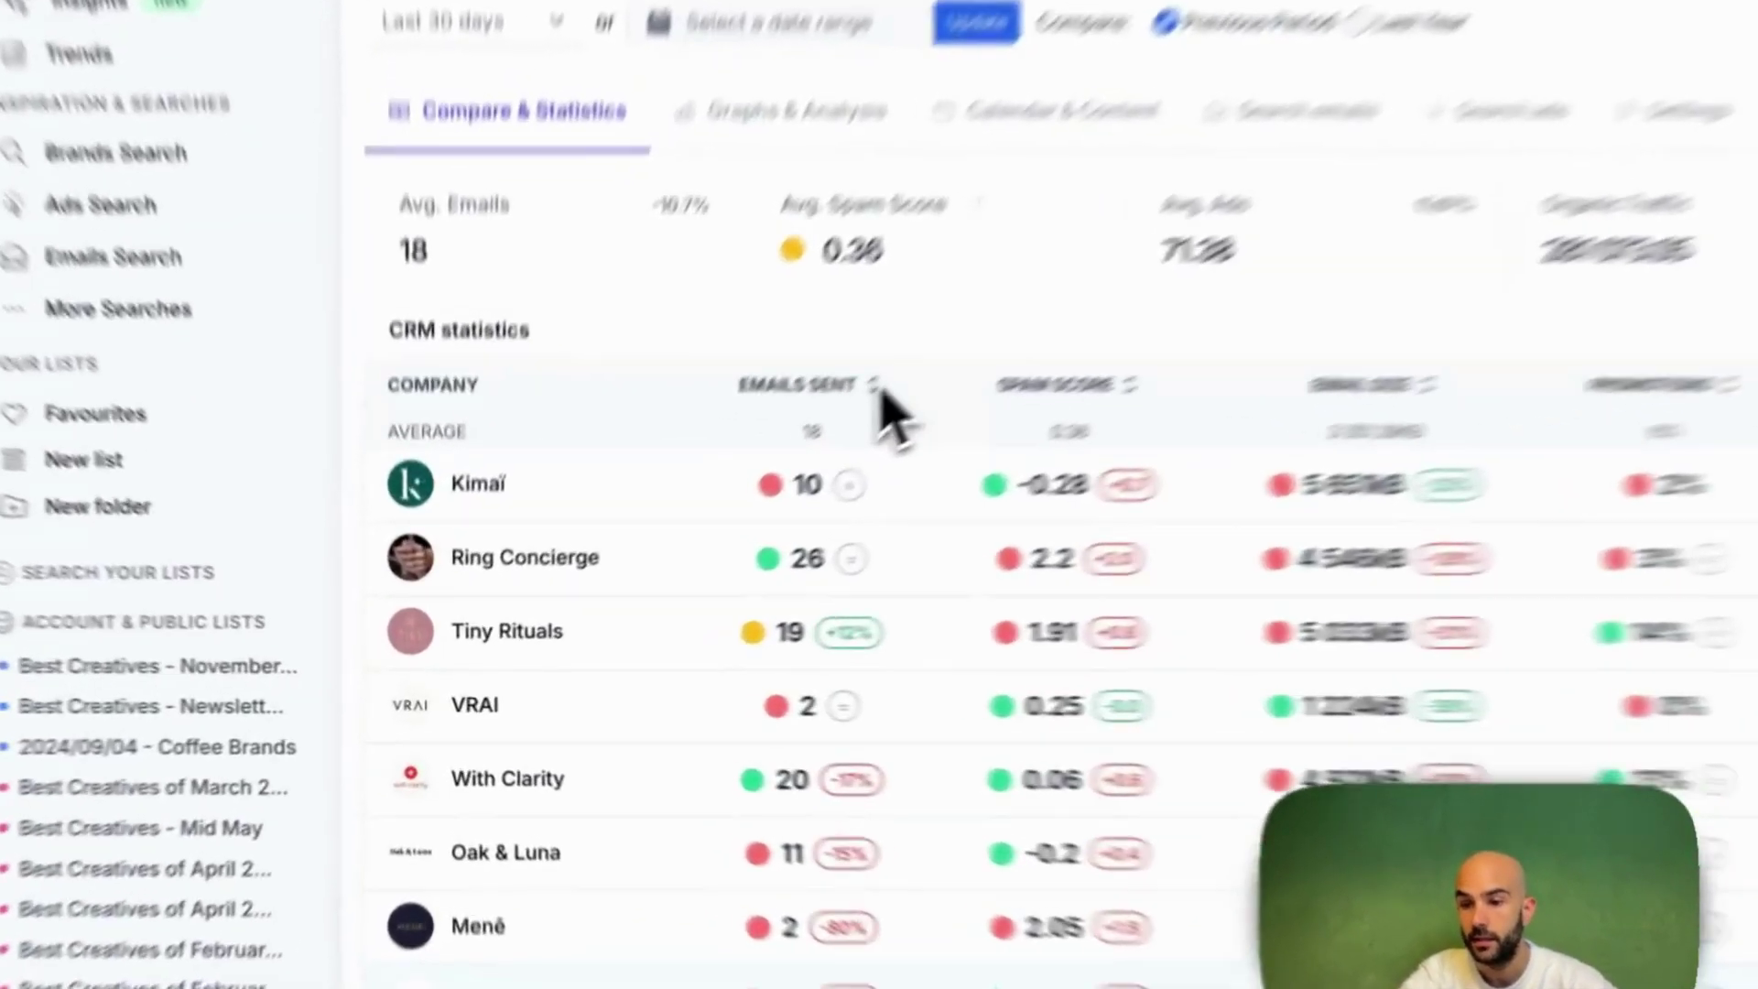
Sort the CRM statistics by emails sent, descending, with Ana Luisa first at 73
click(715, 499)
scroll(717, 659, down, 2)
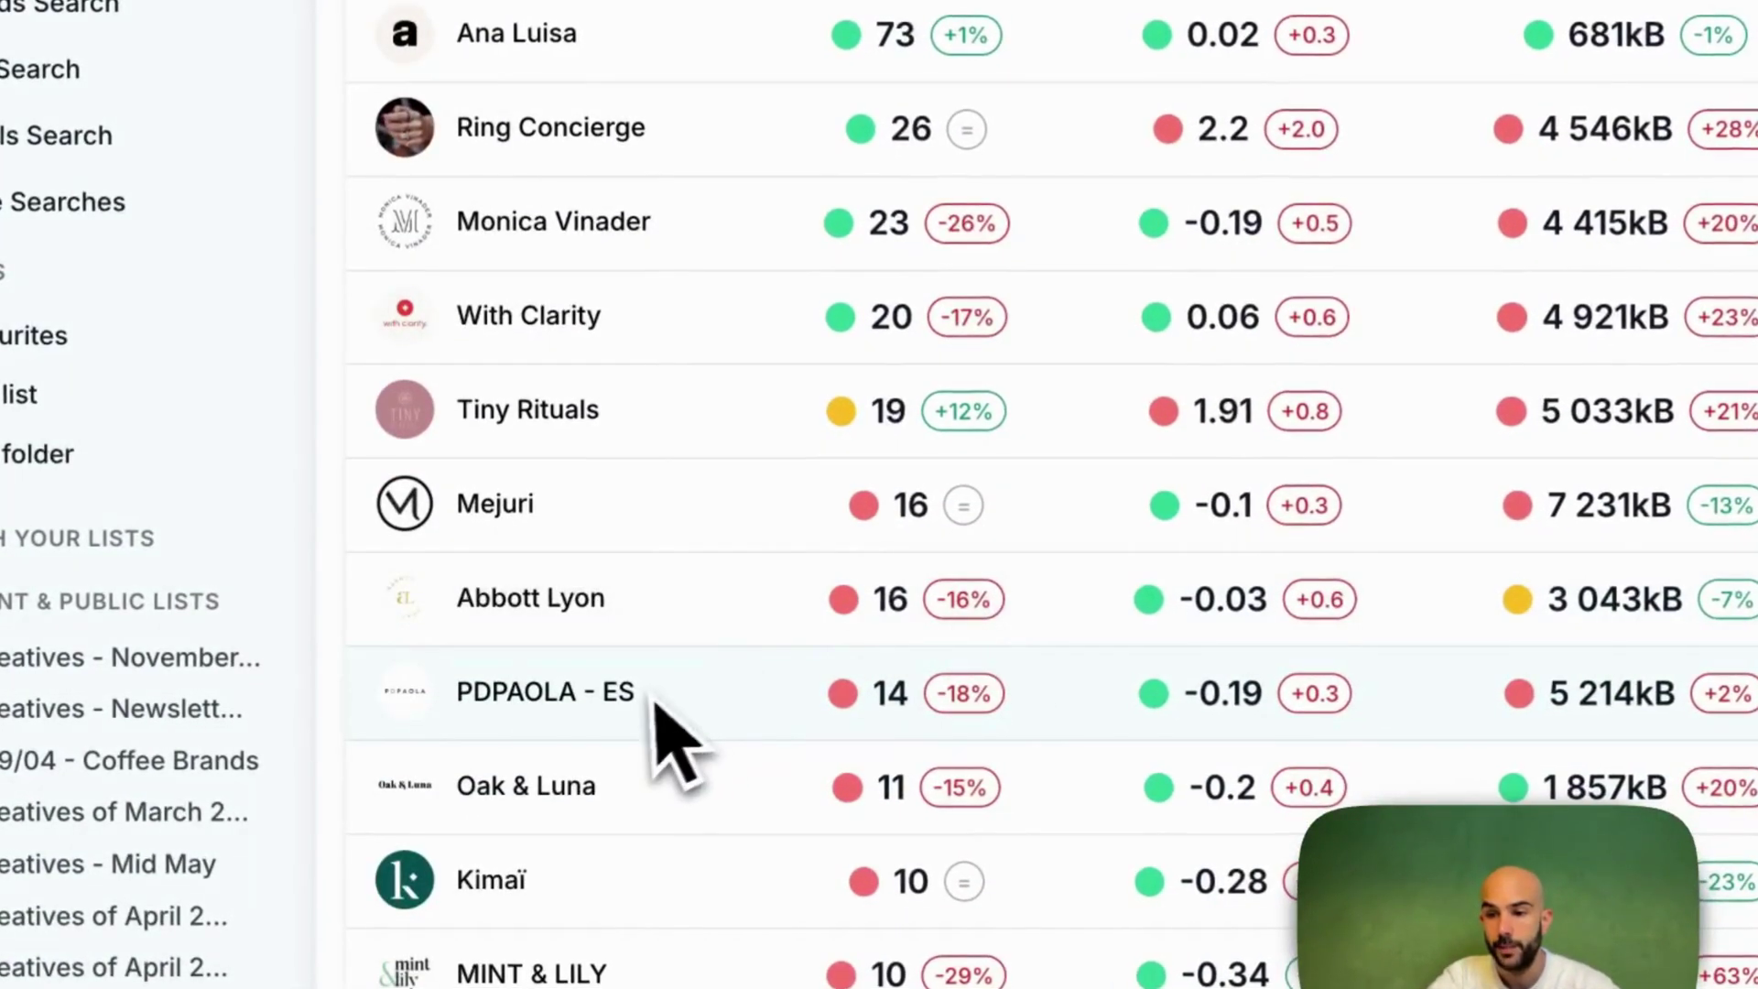
scroll(654, 709, down, 2)
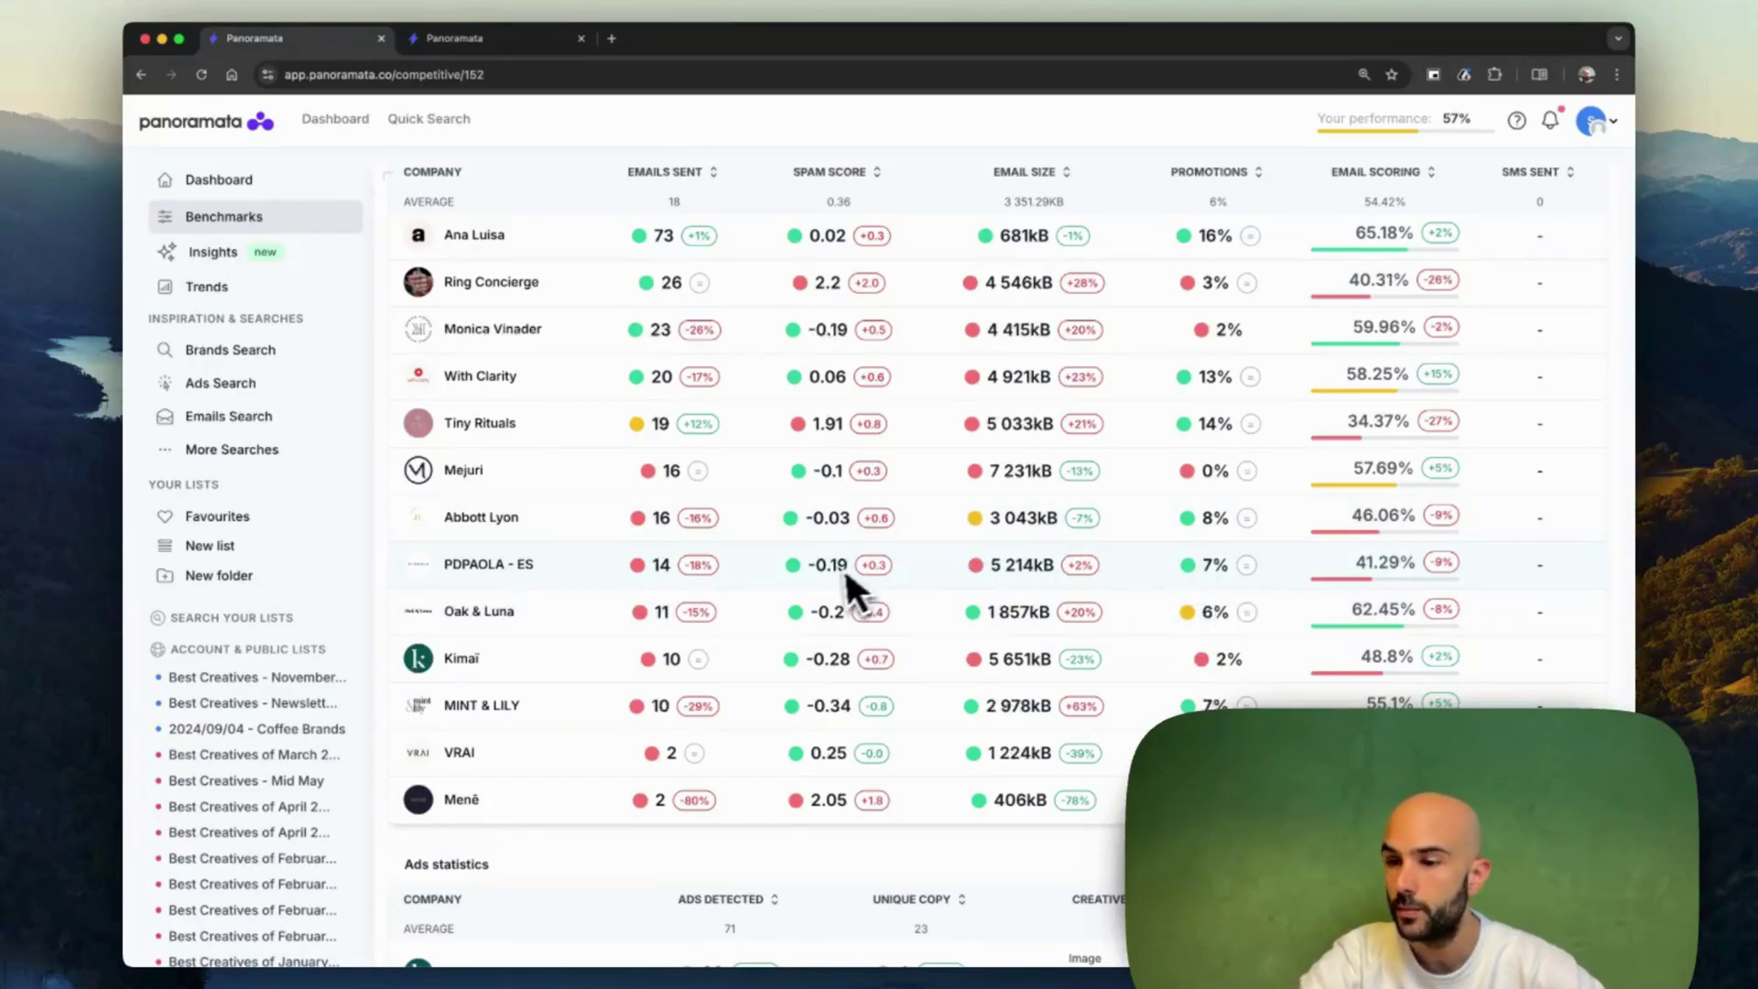
Sort the Jewelry Brands ads statistics by ads detected, putting Mejuri first at 127
scroll(828, 573, down, 8)
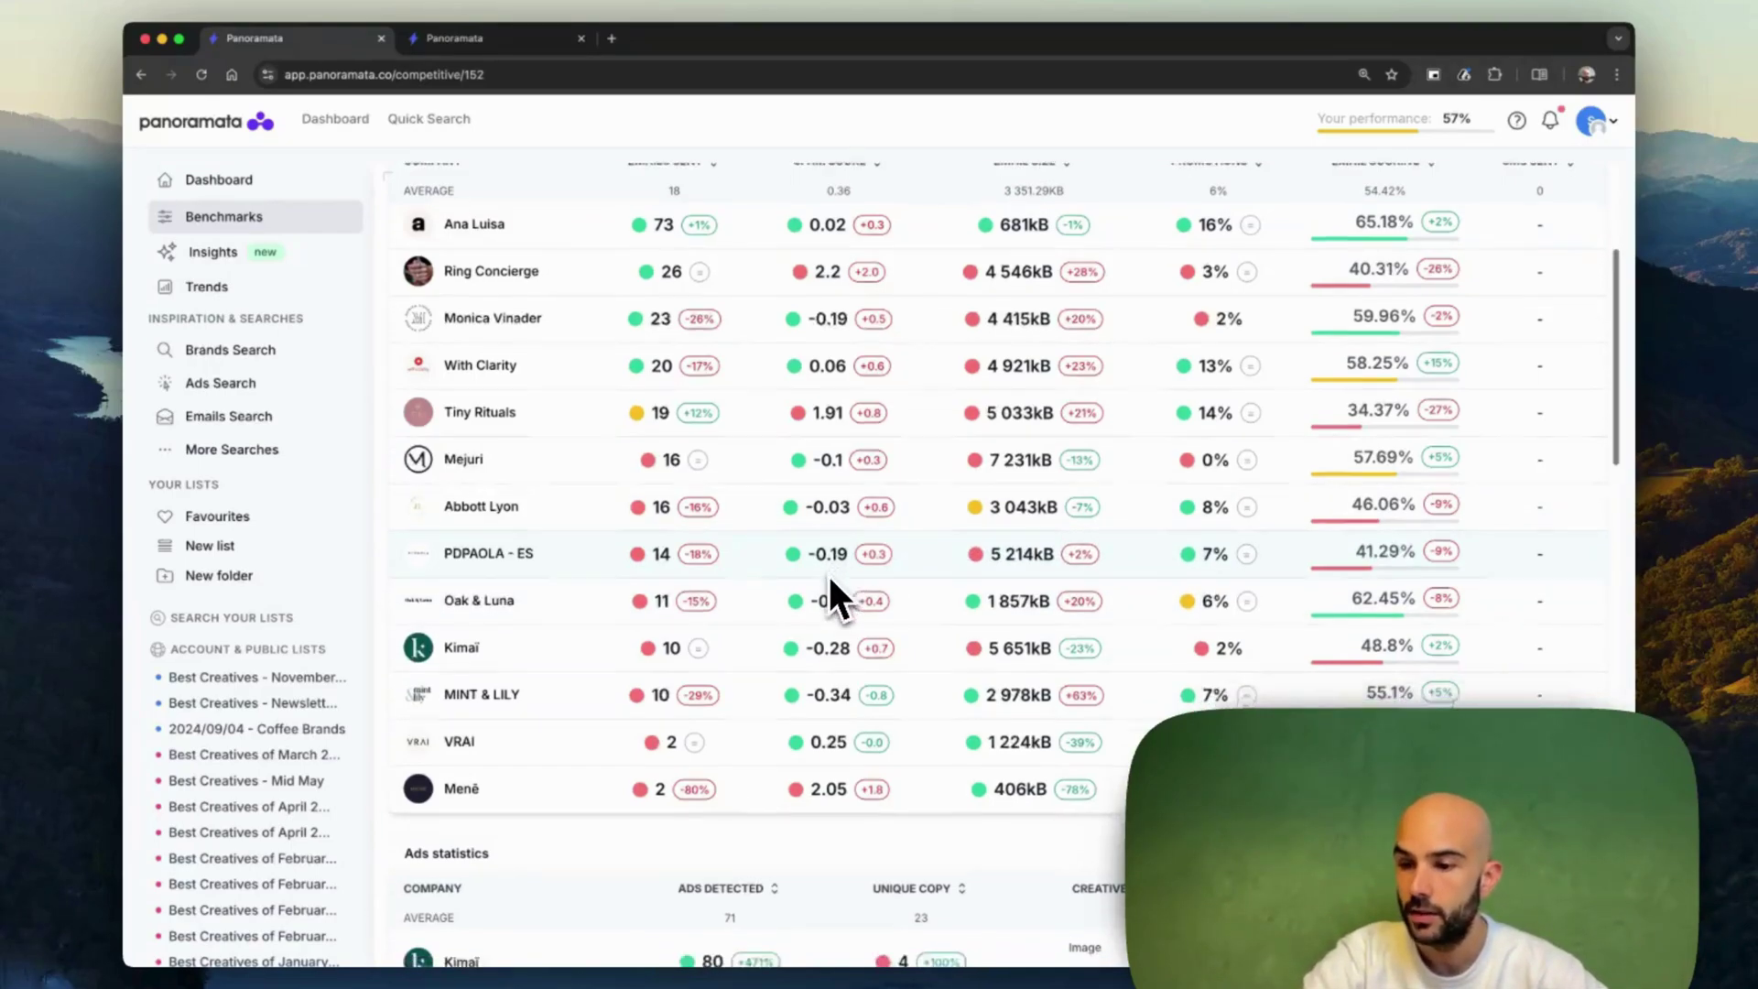
scroll(799, 502, down, 3)
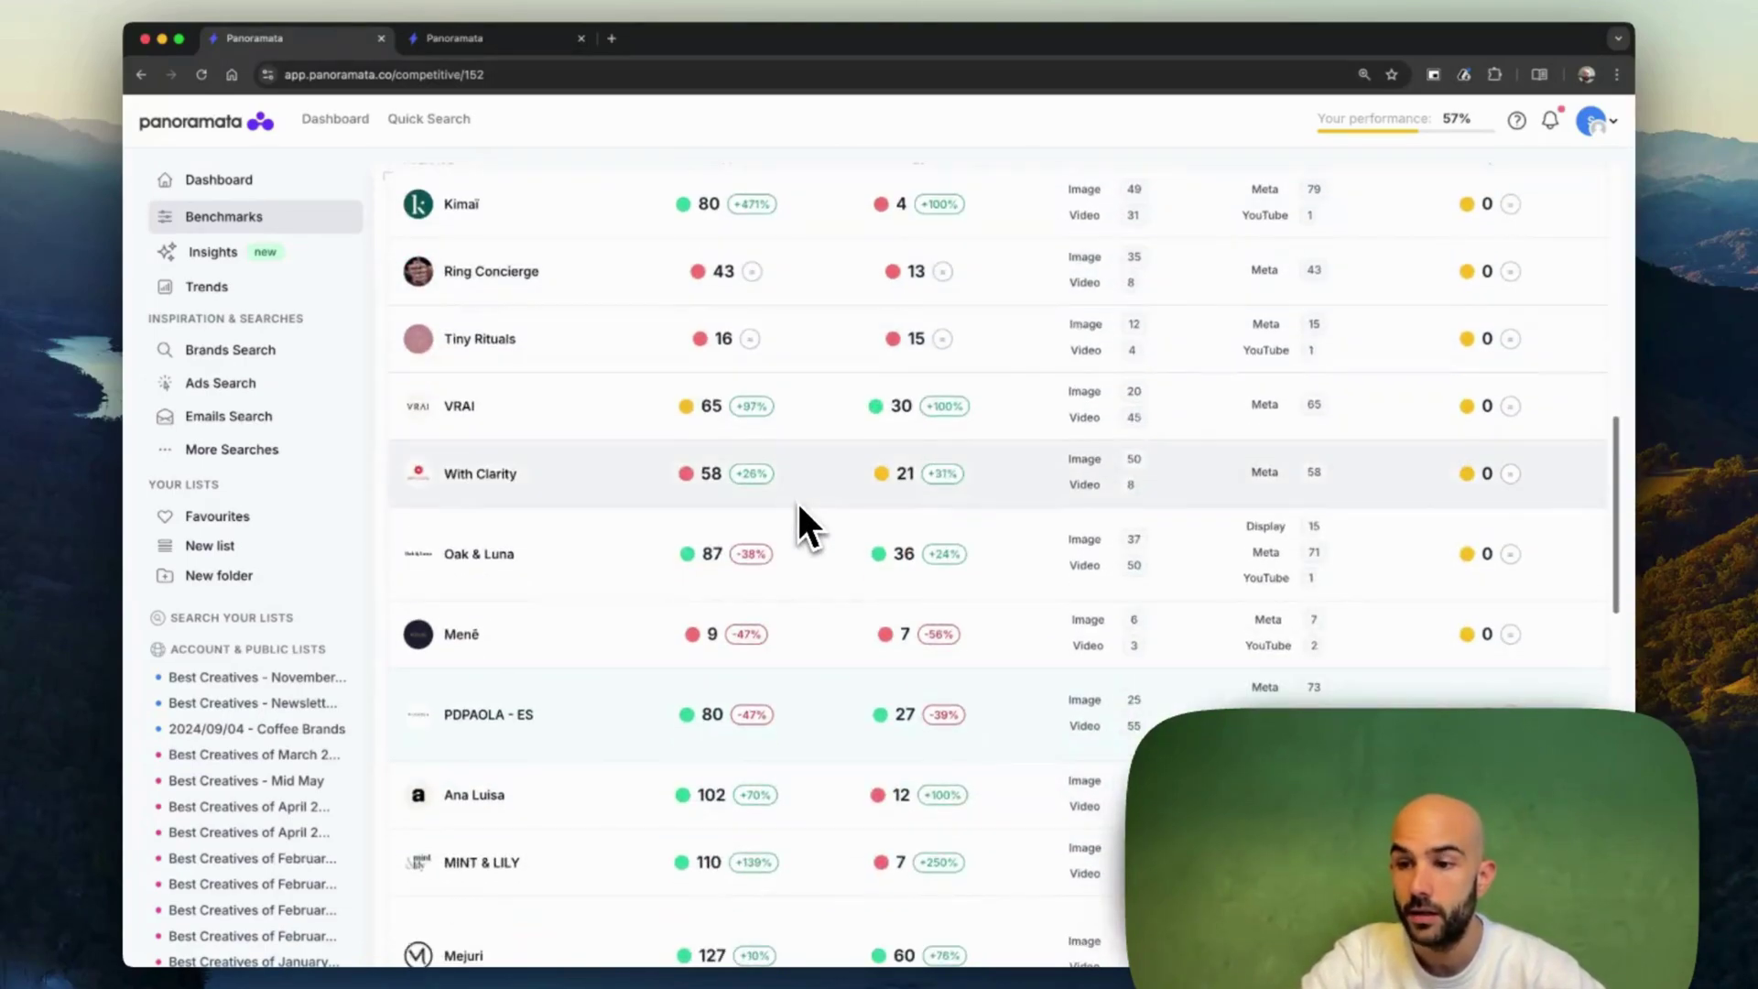
scroll(798, 502, up, 2)
scroll(797, 500, up, 3)
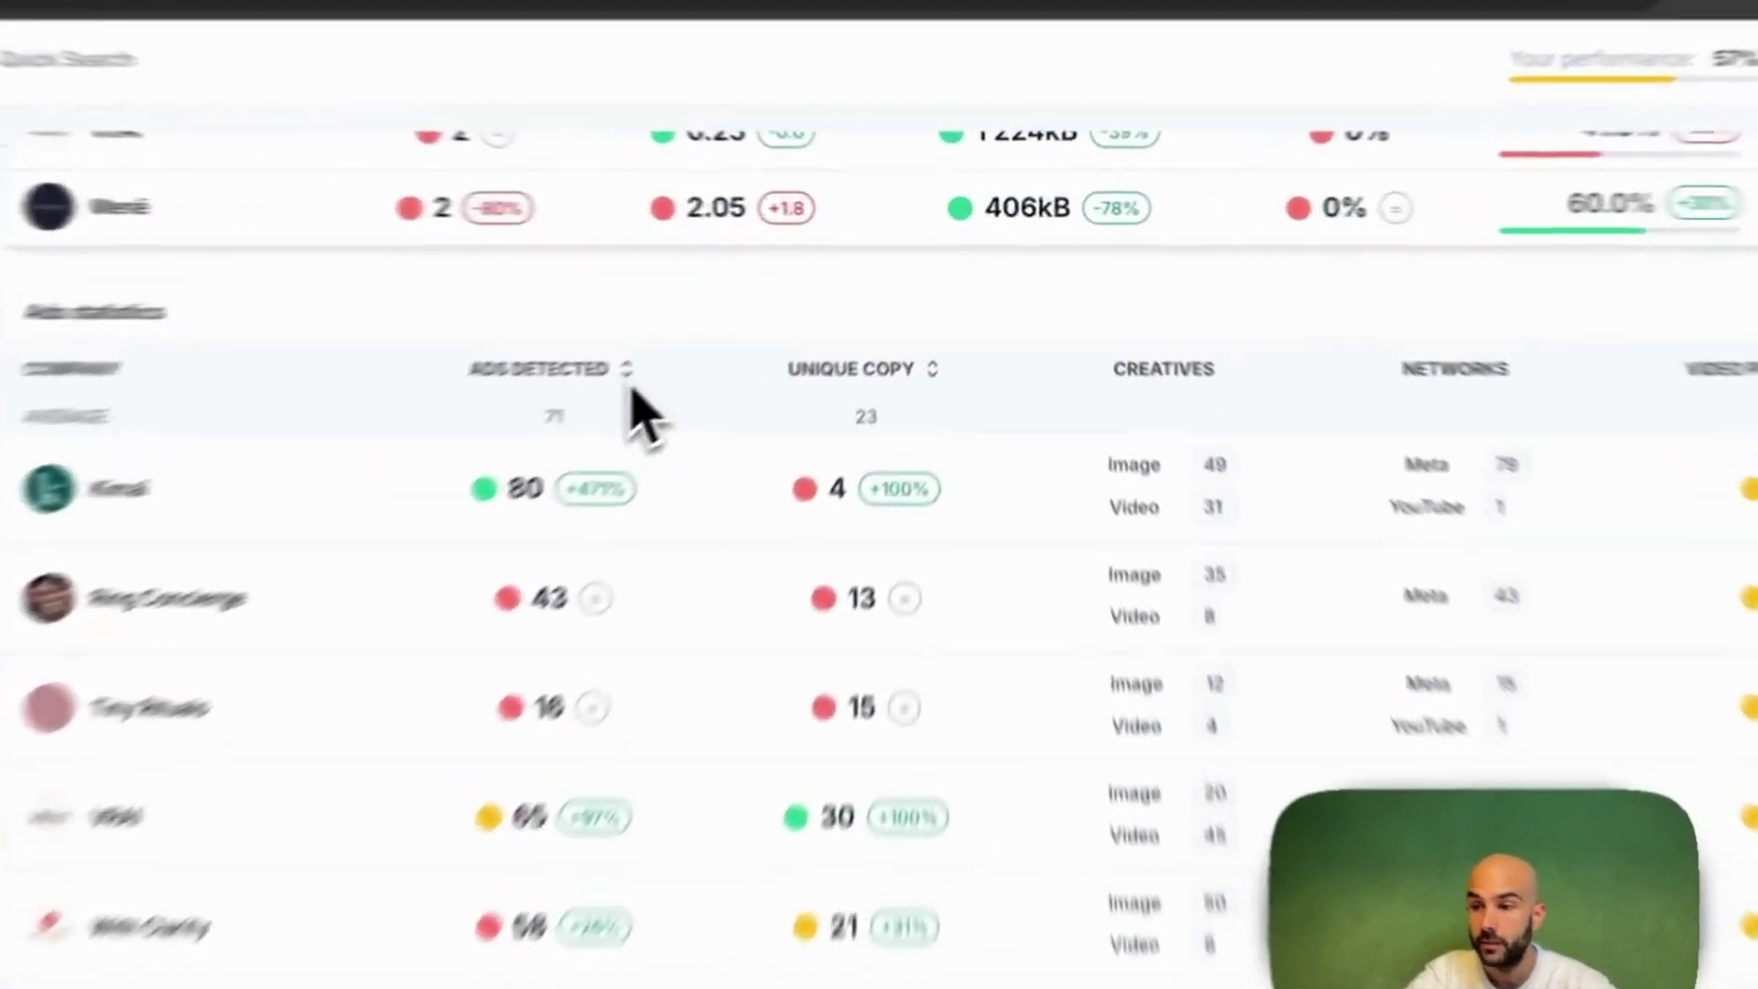
click(776, 305)
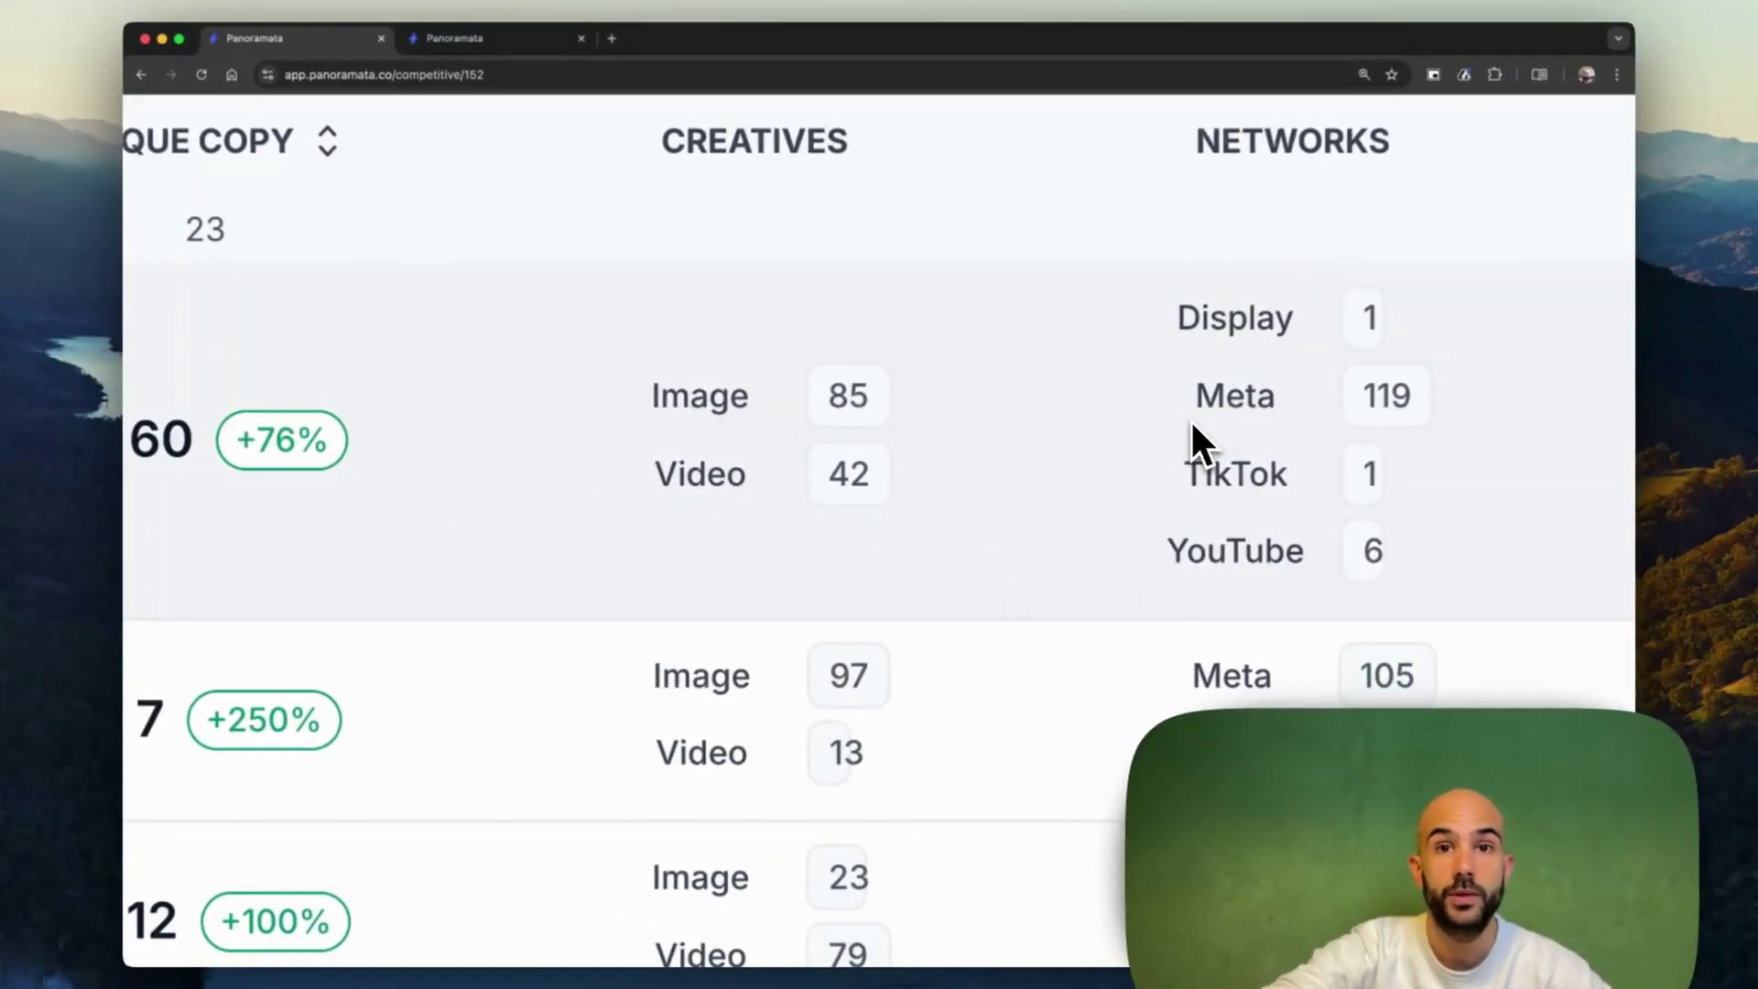
scroll(1190, 419, down, 5)
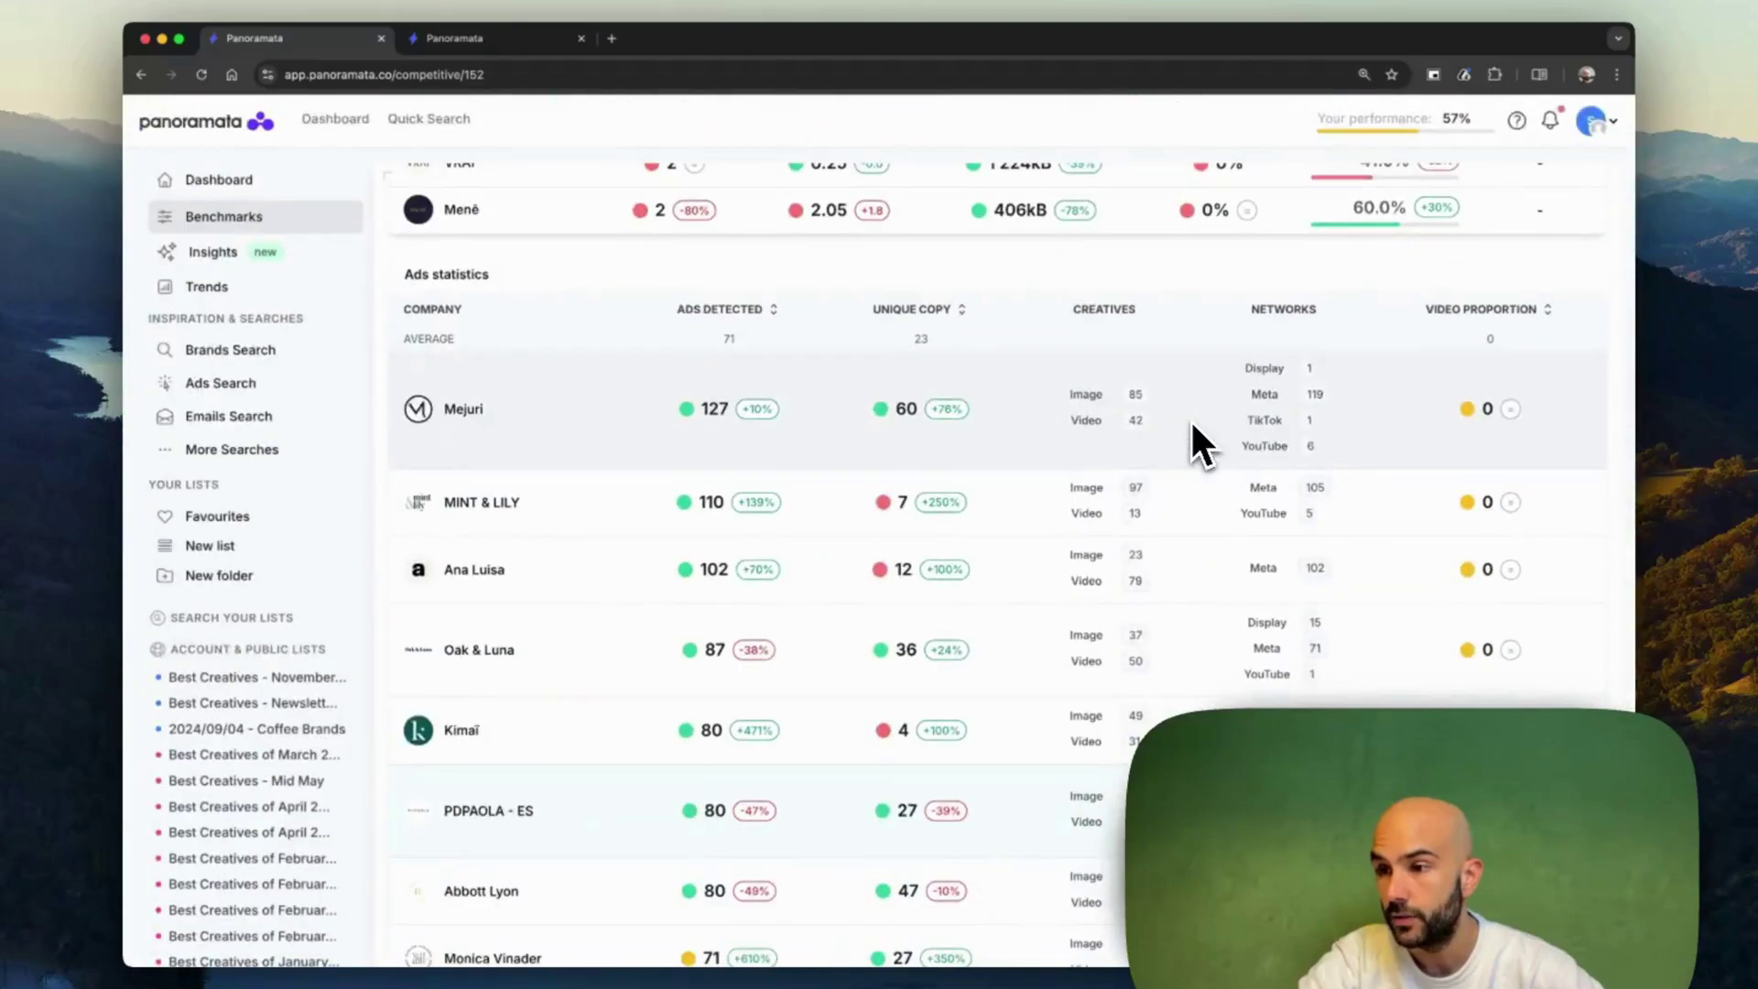
scroll(1190, 419, up, 15)
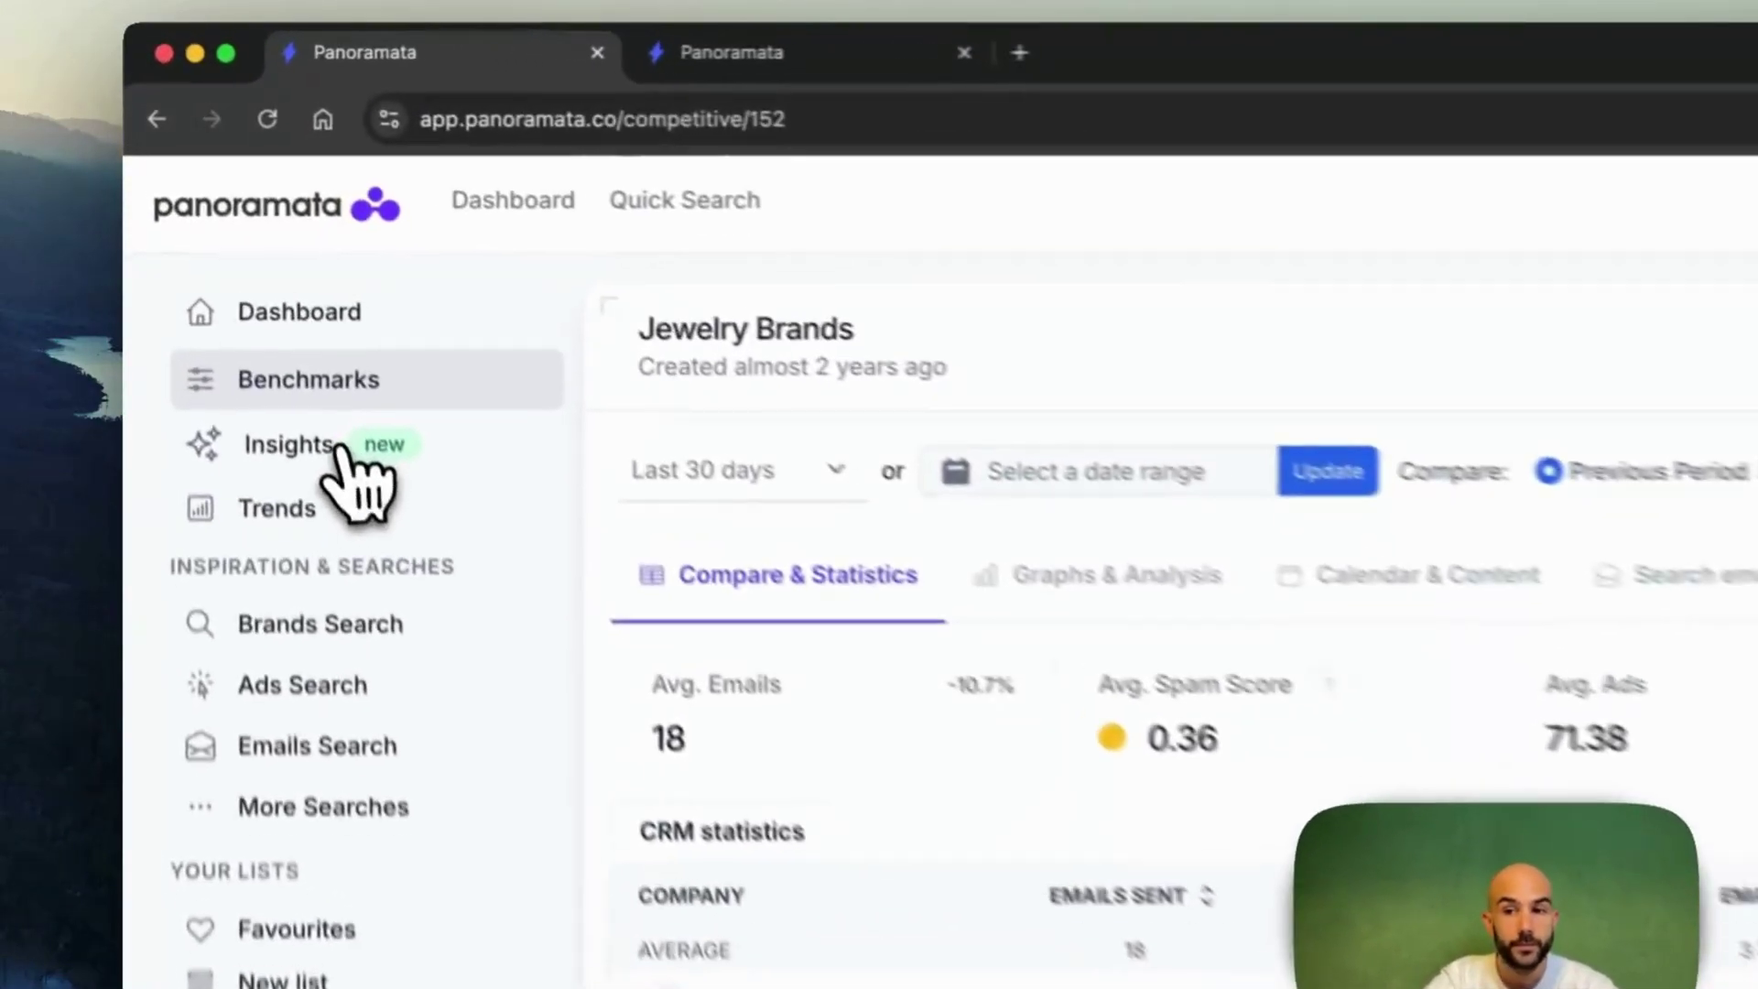
Open Jewelry Brands Performance Insights for PDPAOLA - ES: performance 63, email quality 84, SEO 31
click(229, 251)
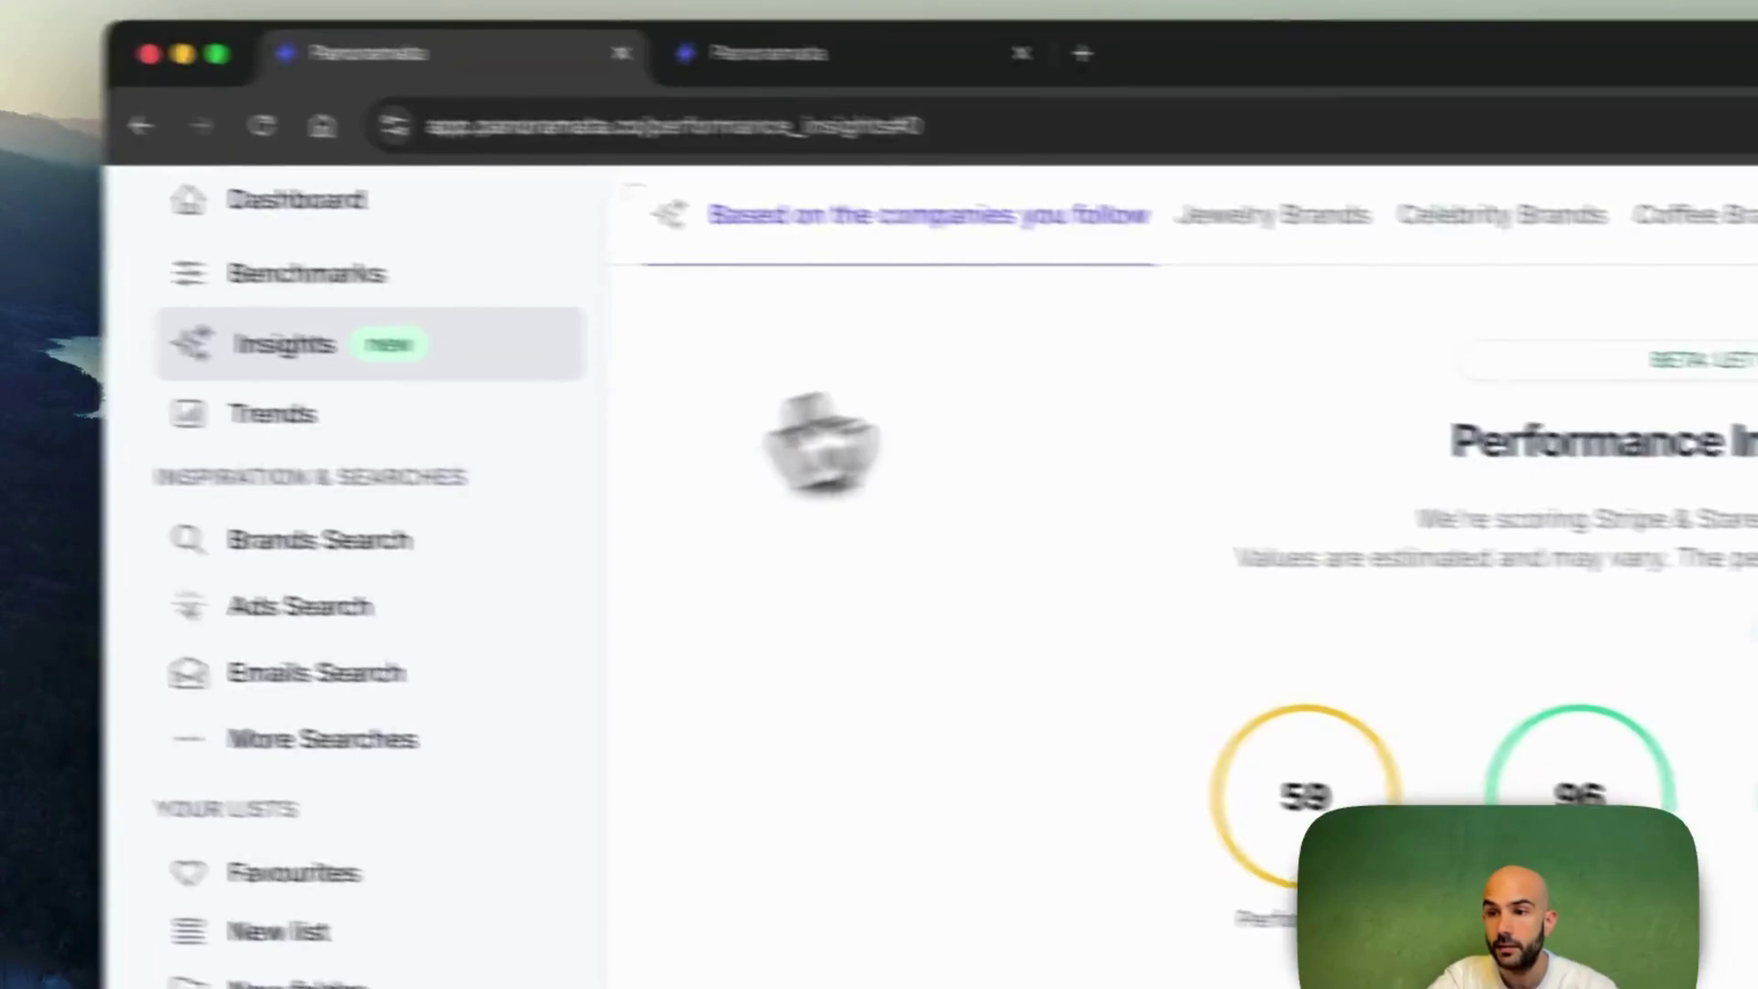
click(1282, 215)
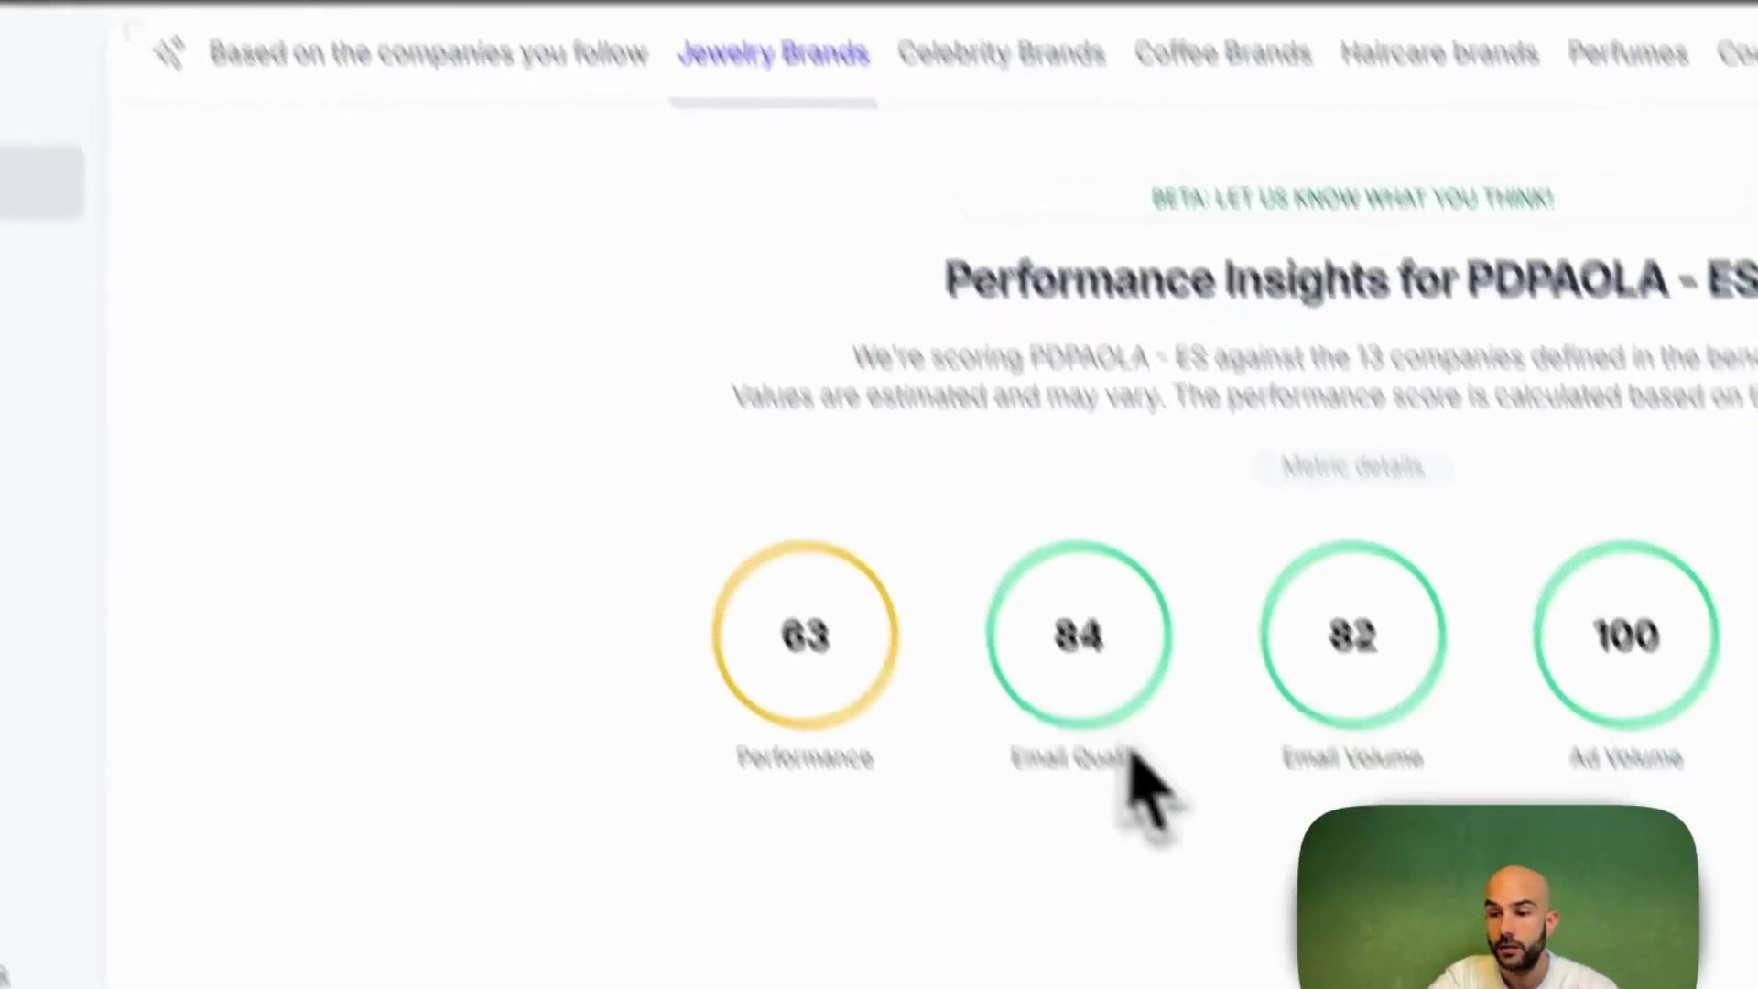
scroll(1135, 696, down, 5)
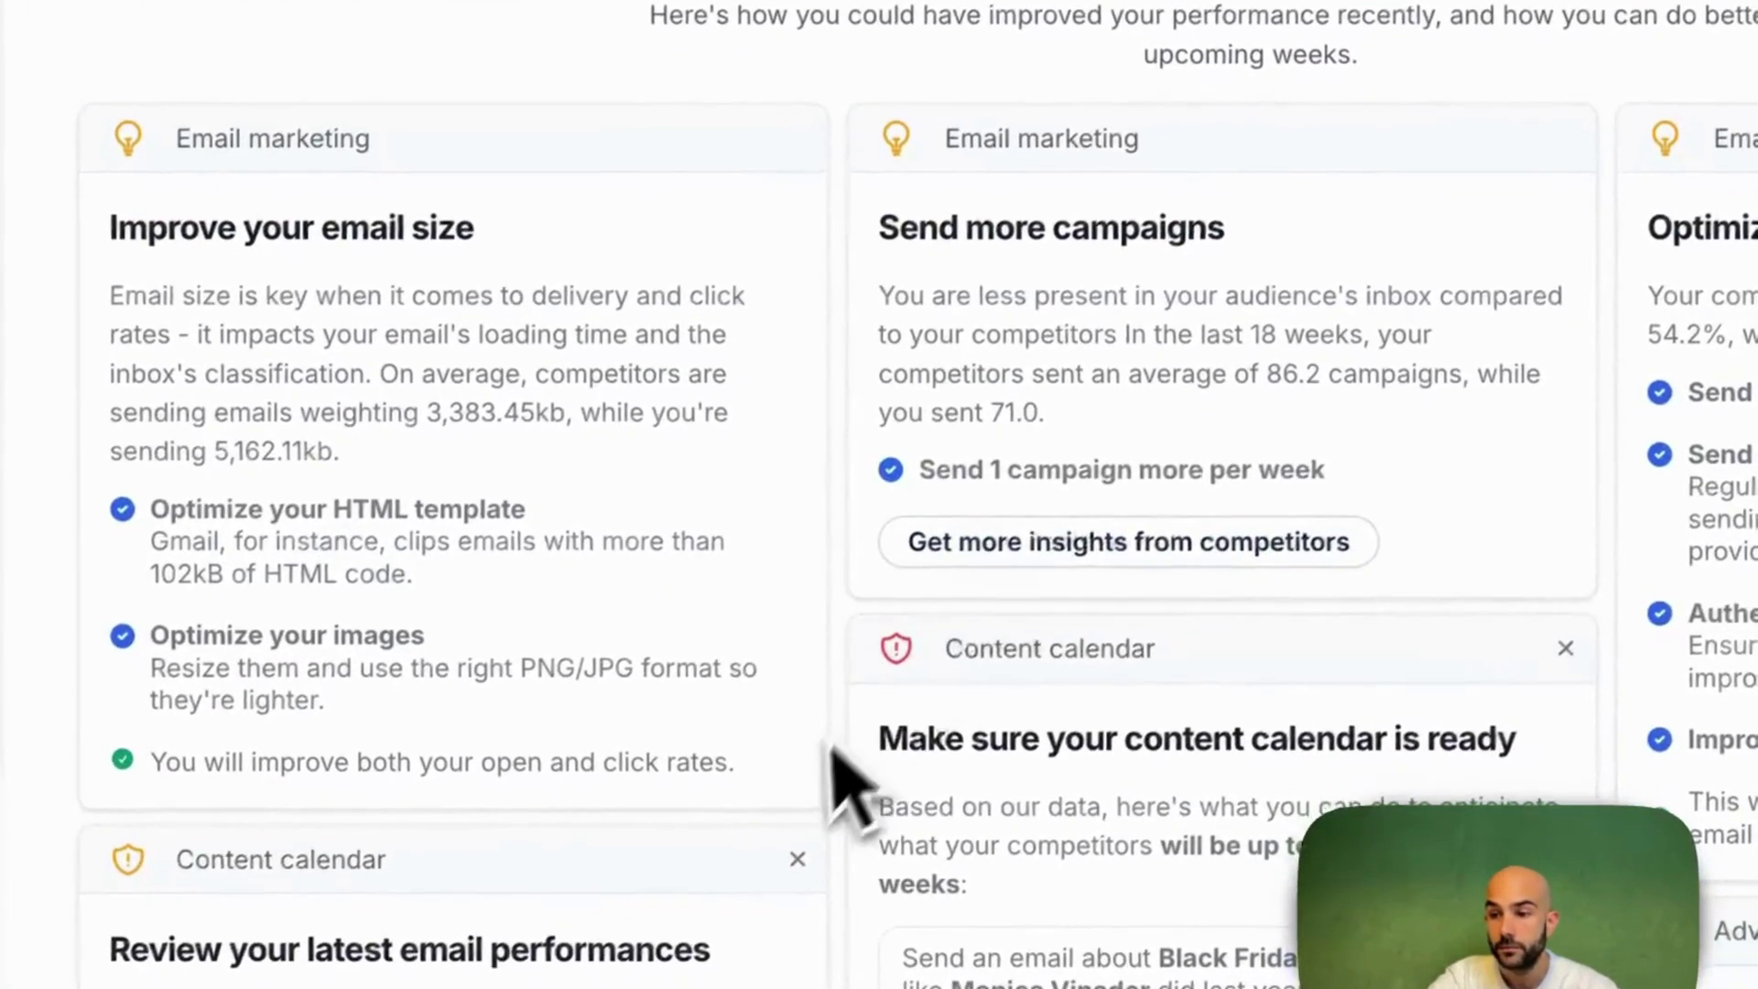
scroll(801, 782, down, 1)
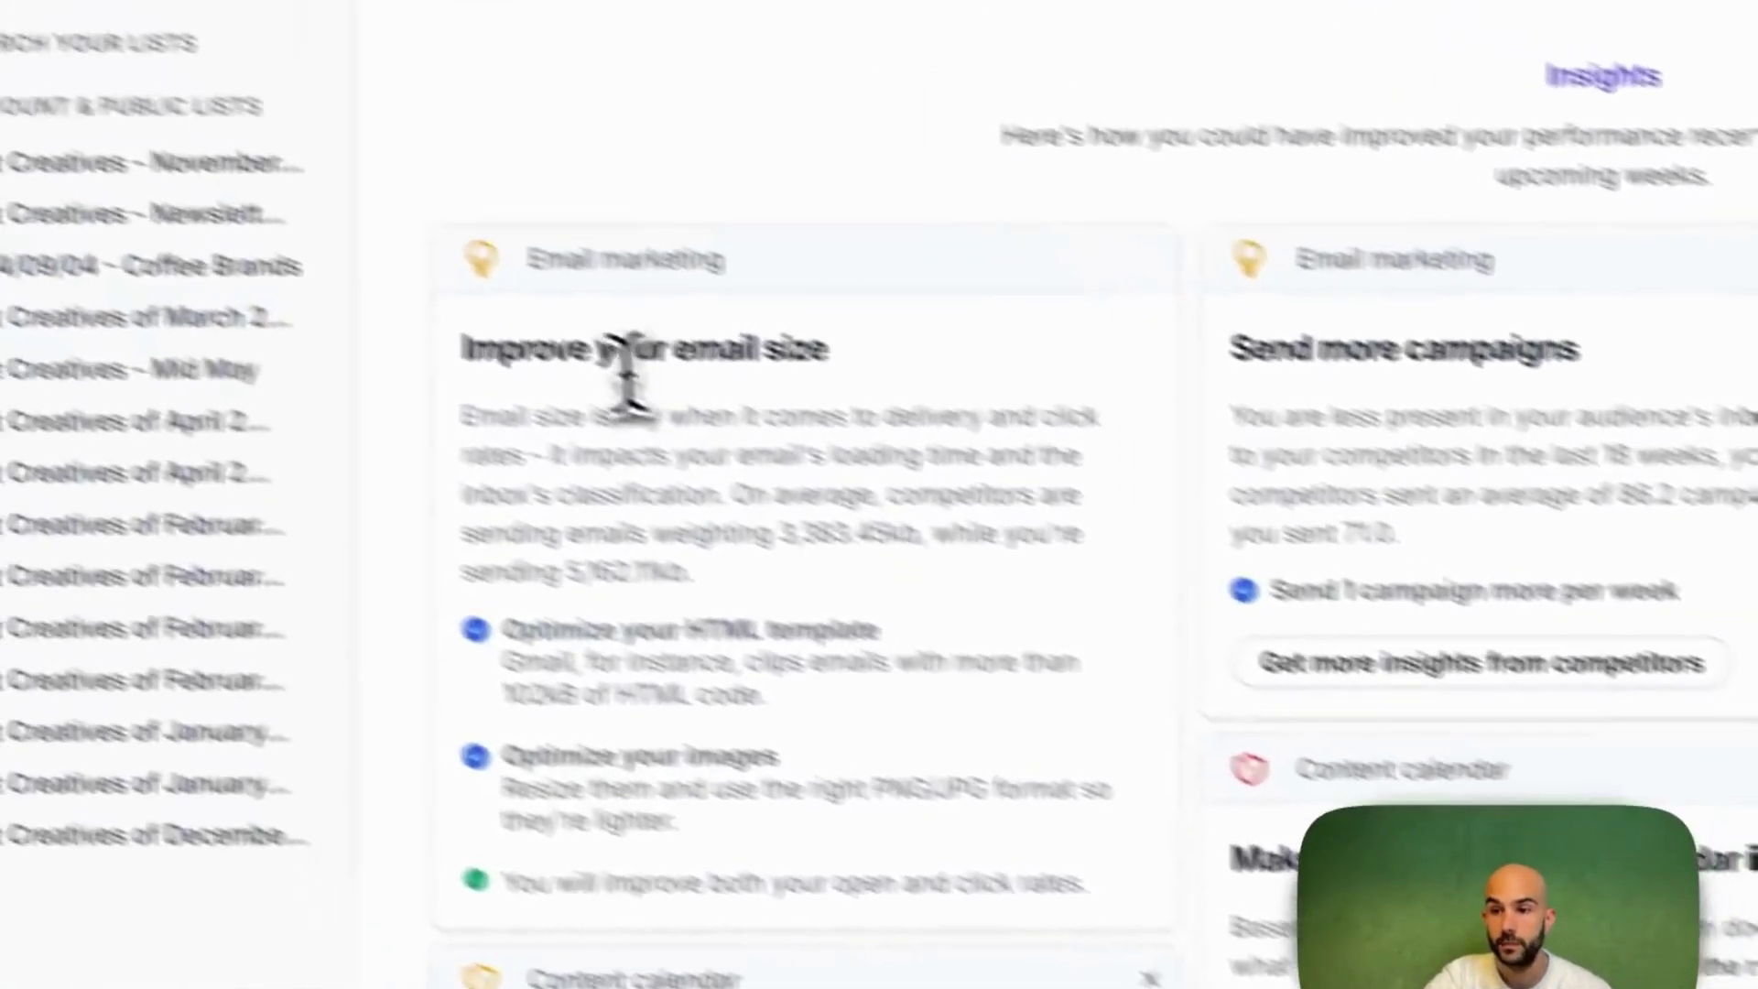
drag(236, 208, 446, 396)
Scroll through the PDPAOLA - ES improvement suggestions and back to the top
scroll(446, 395, down, 8)
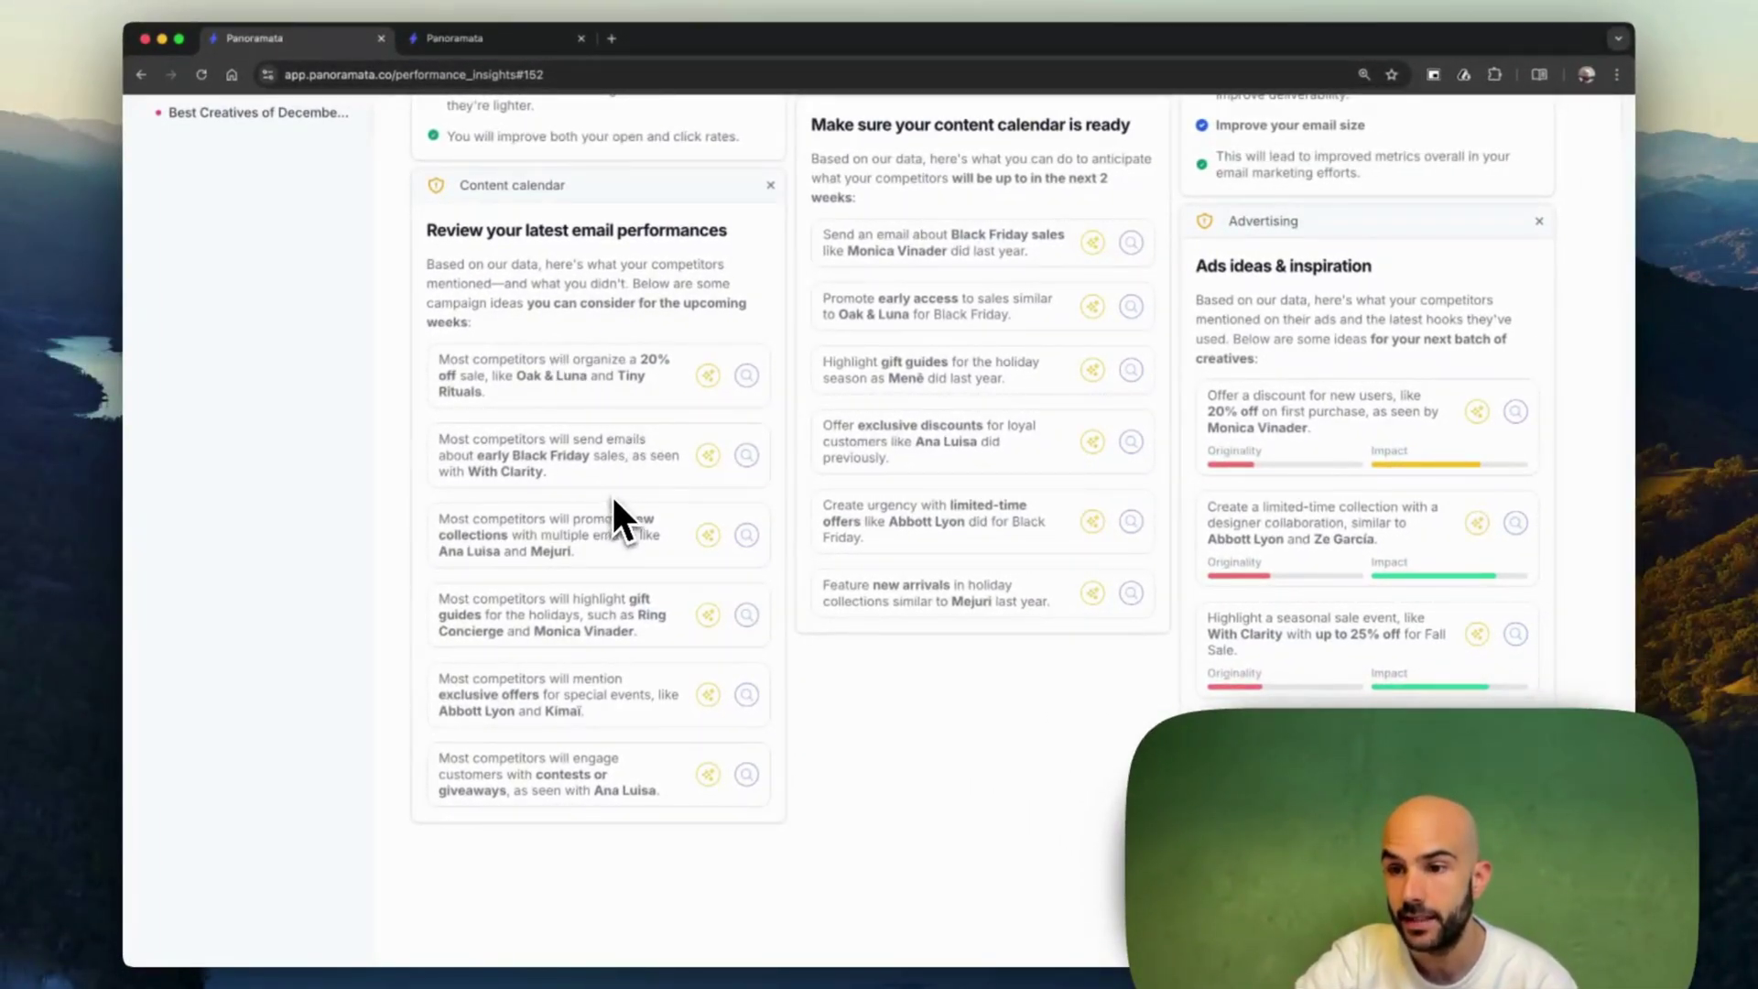
scroll(612, 492, up, 5)
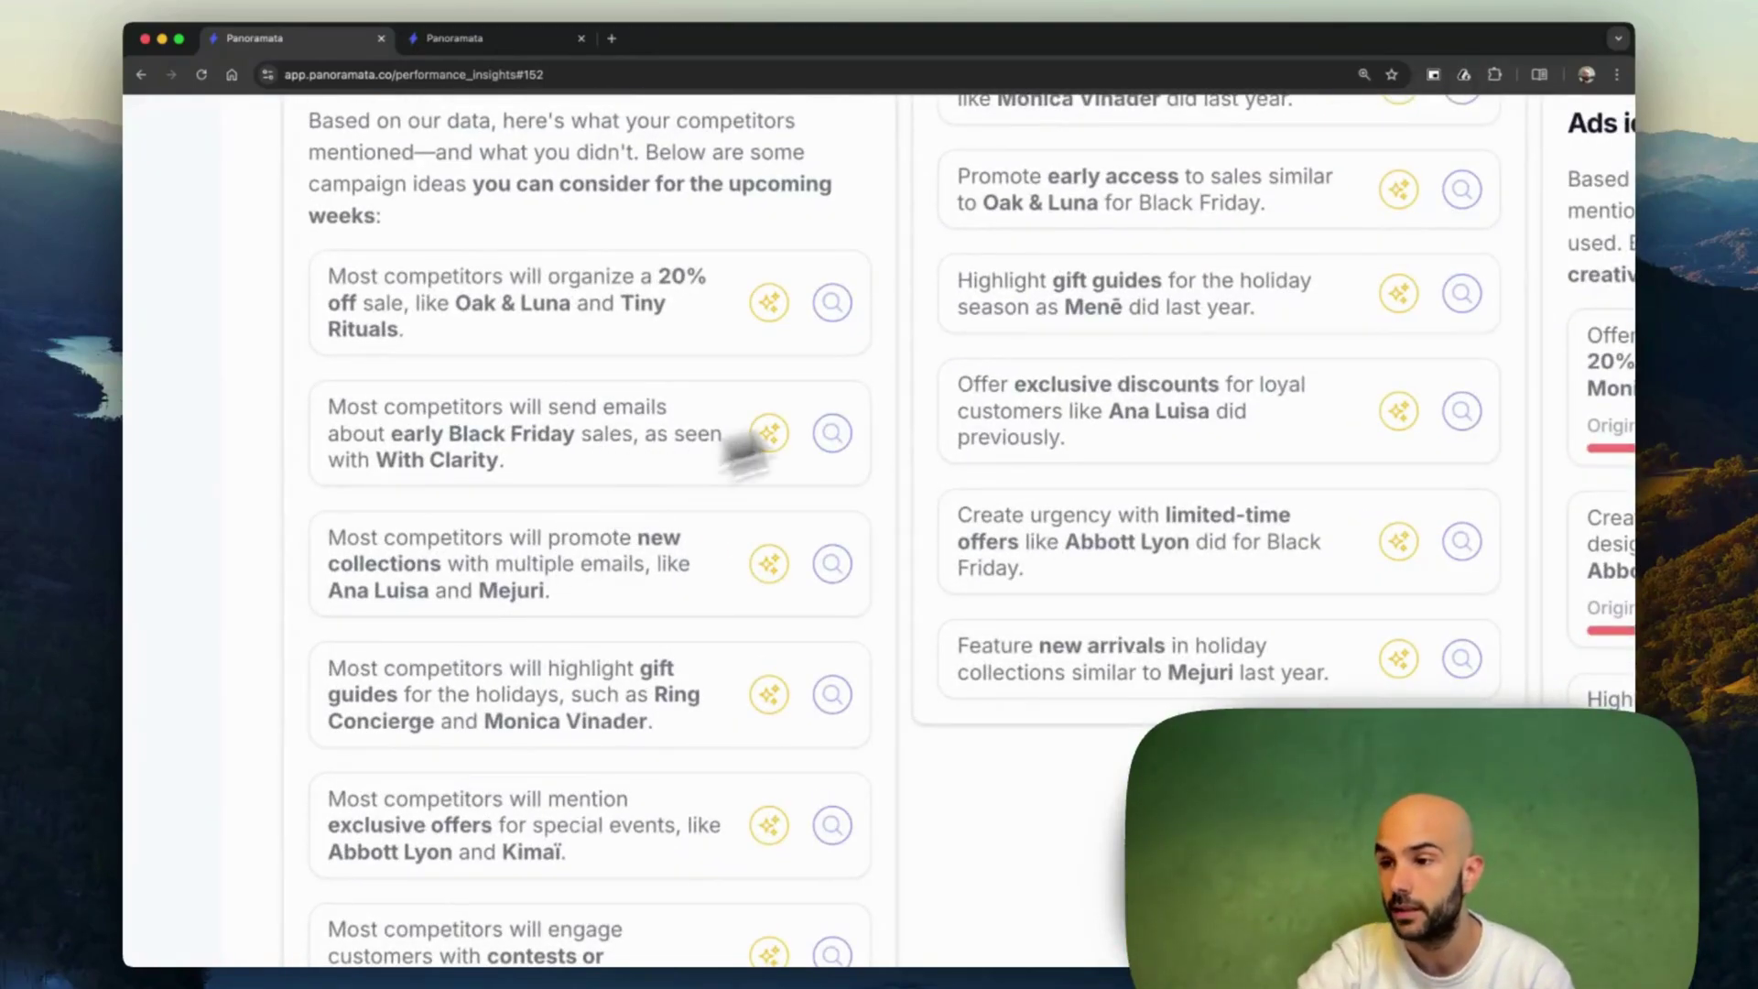
scroll(1086, 405, up, 5)
scroll(1085, 405, right, 2)
scroll(1085, 404, right, 6)
scroll(1085, 404, down, 1)
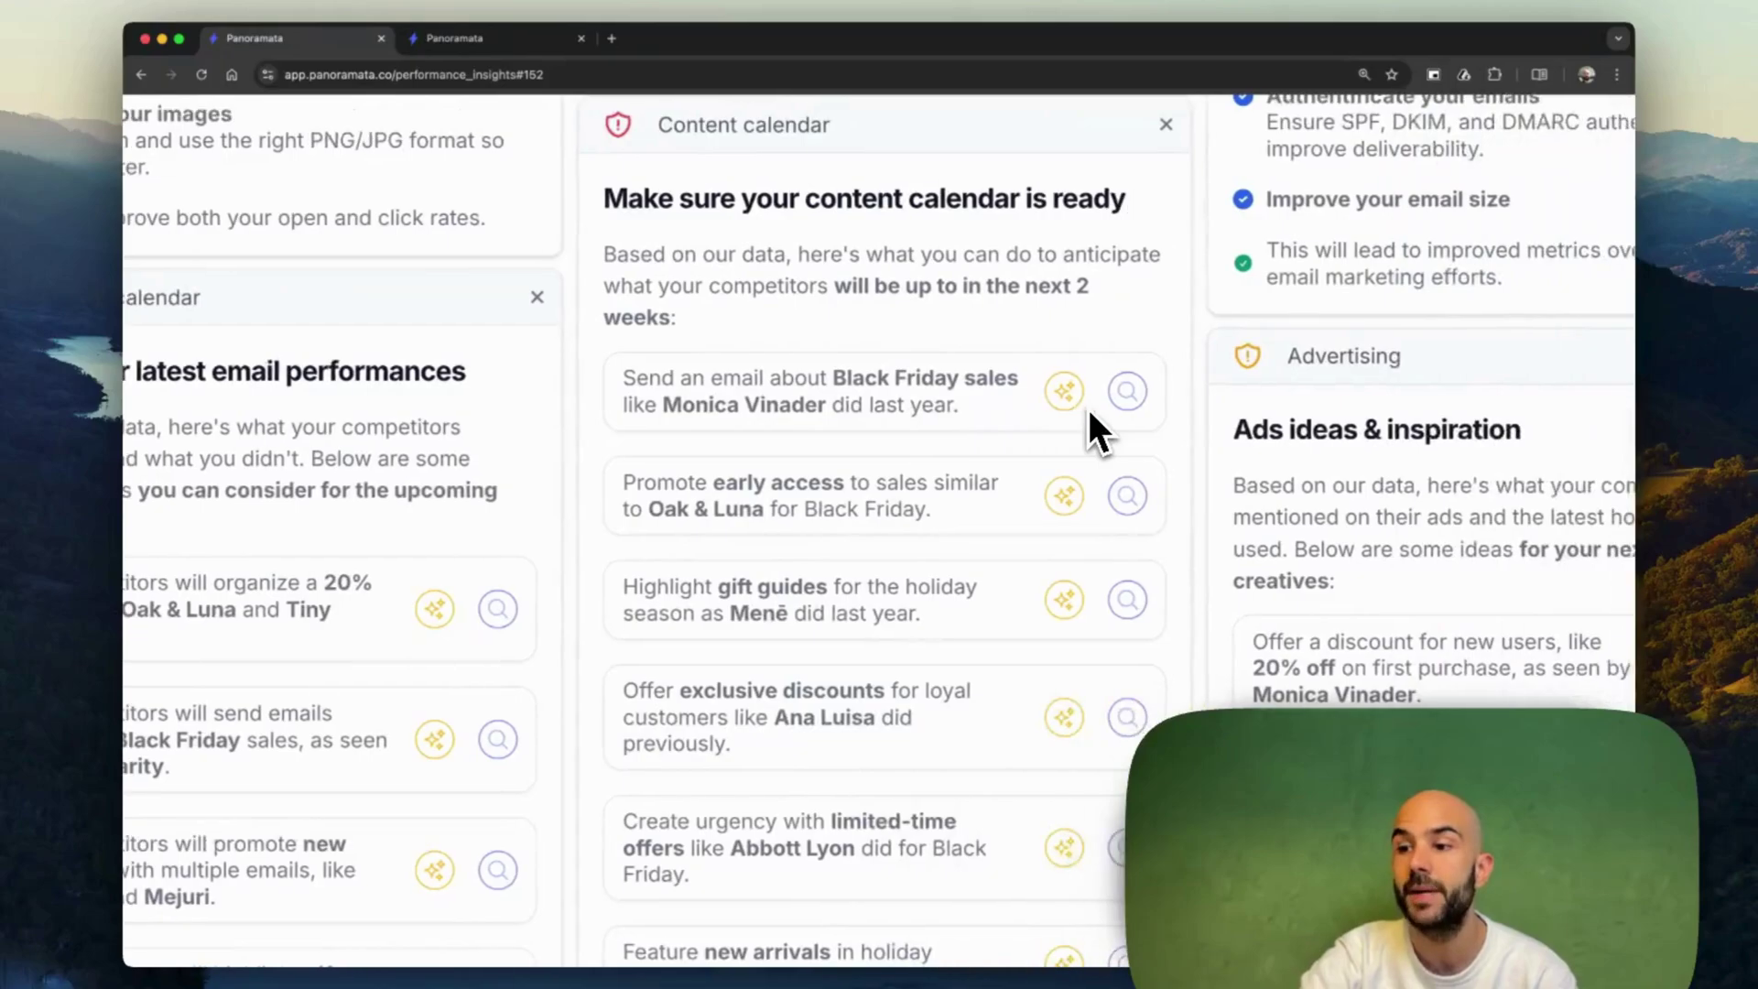
scroll(1086, 404, down, 3)
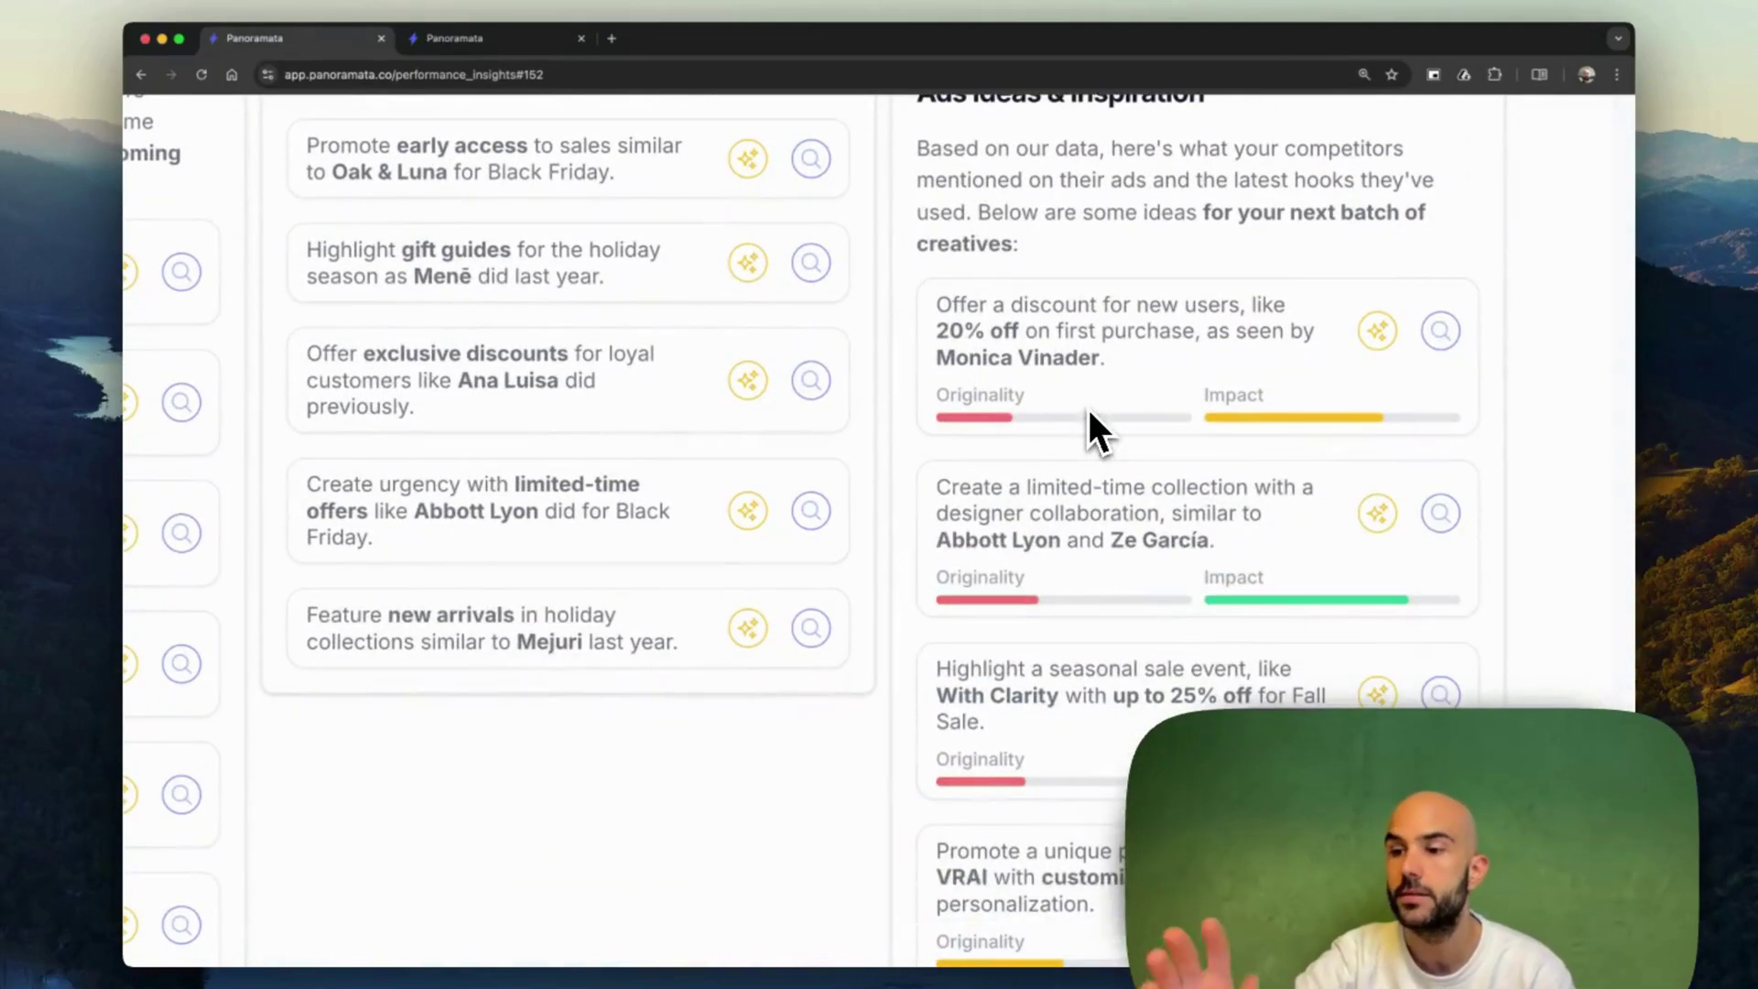
ctrl+scroll(1086, 404, down, 5)
scroll(1082, 412, up, 7)
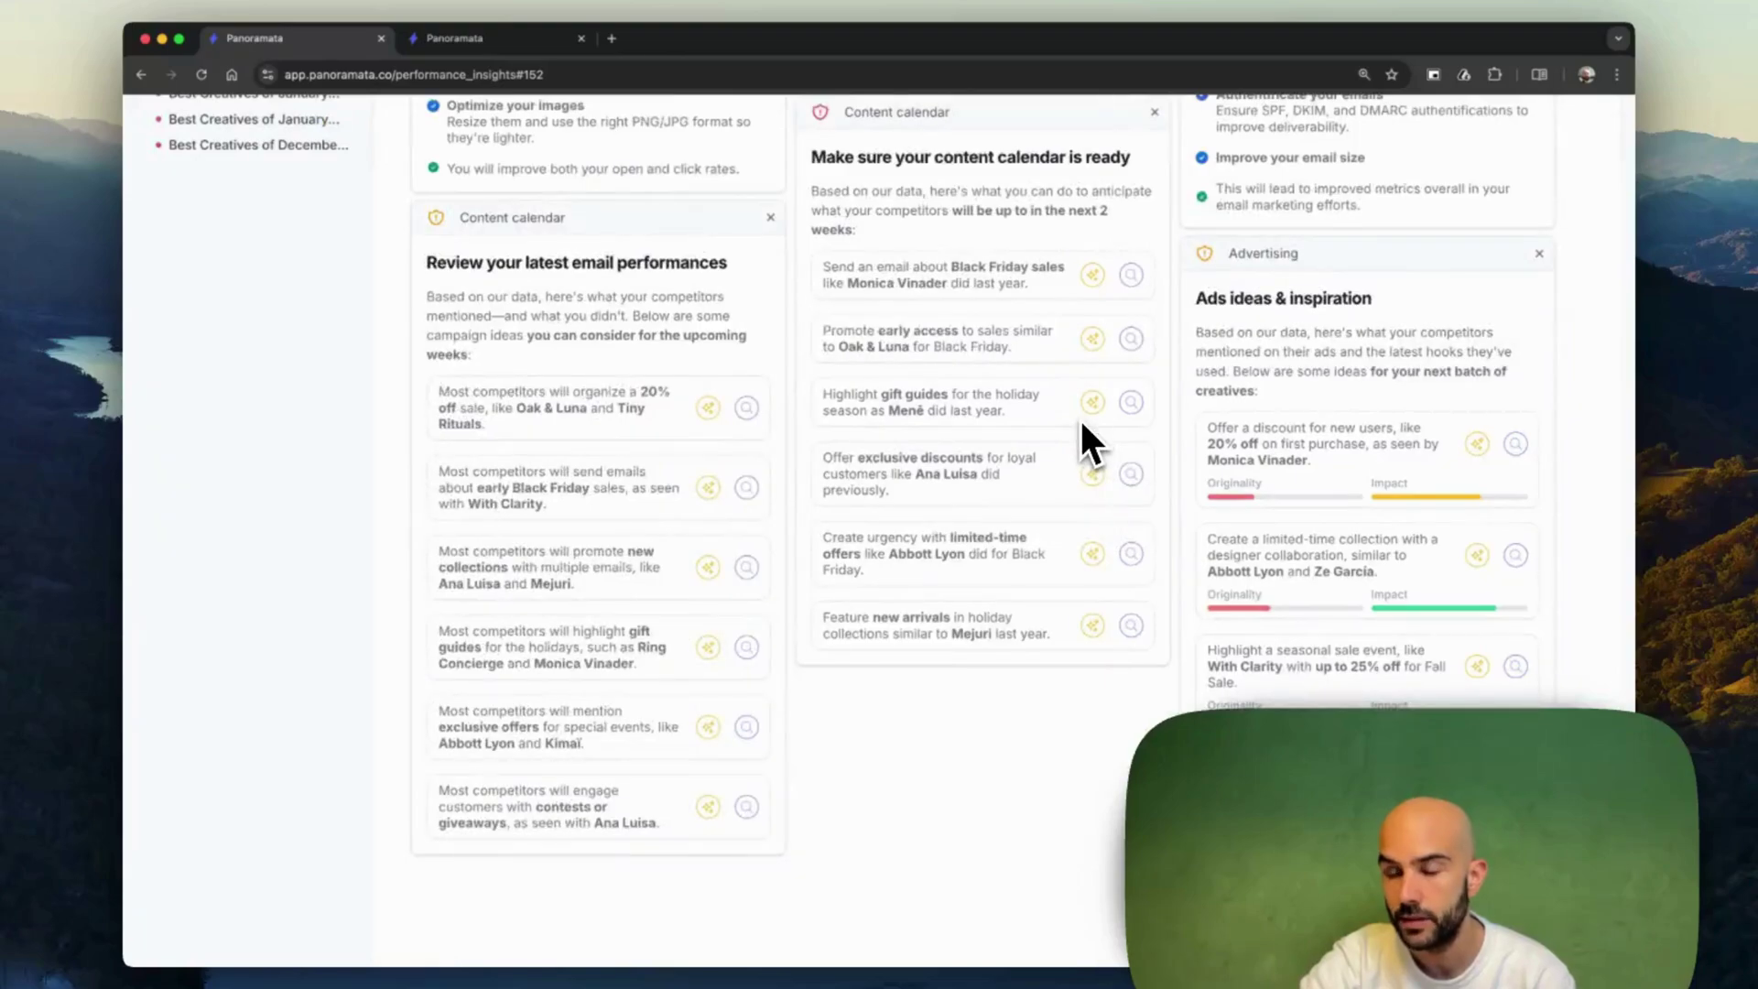
scroll(1079, 419, up, 2)
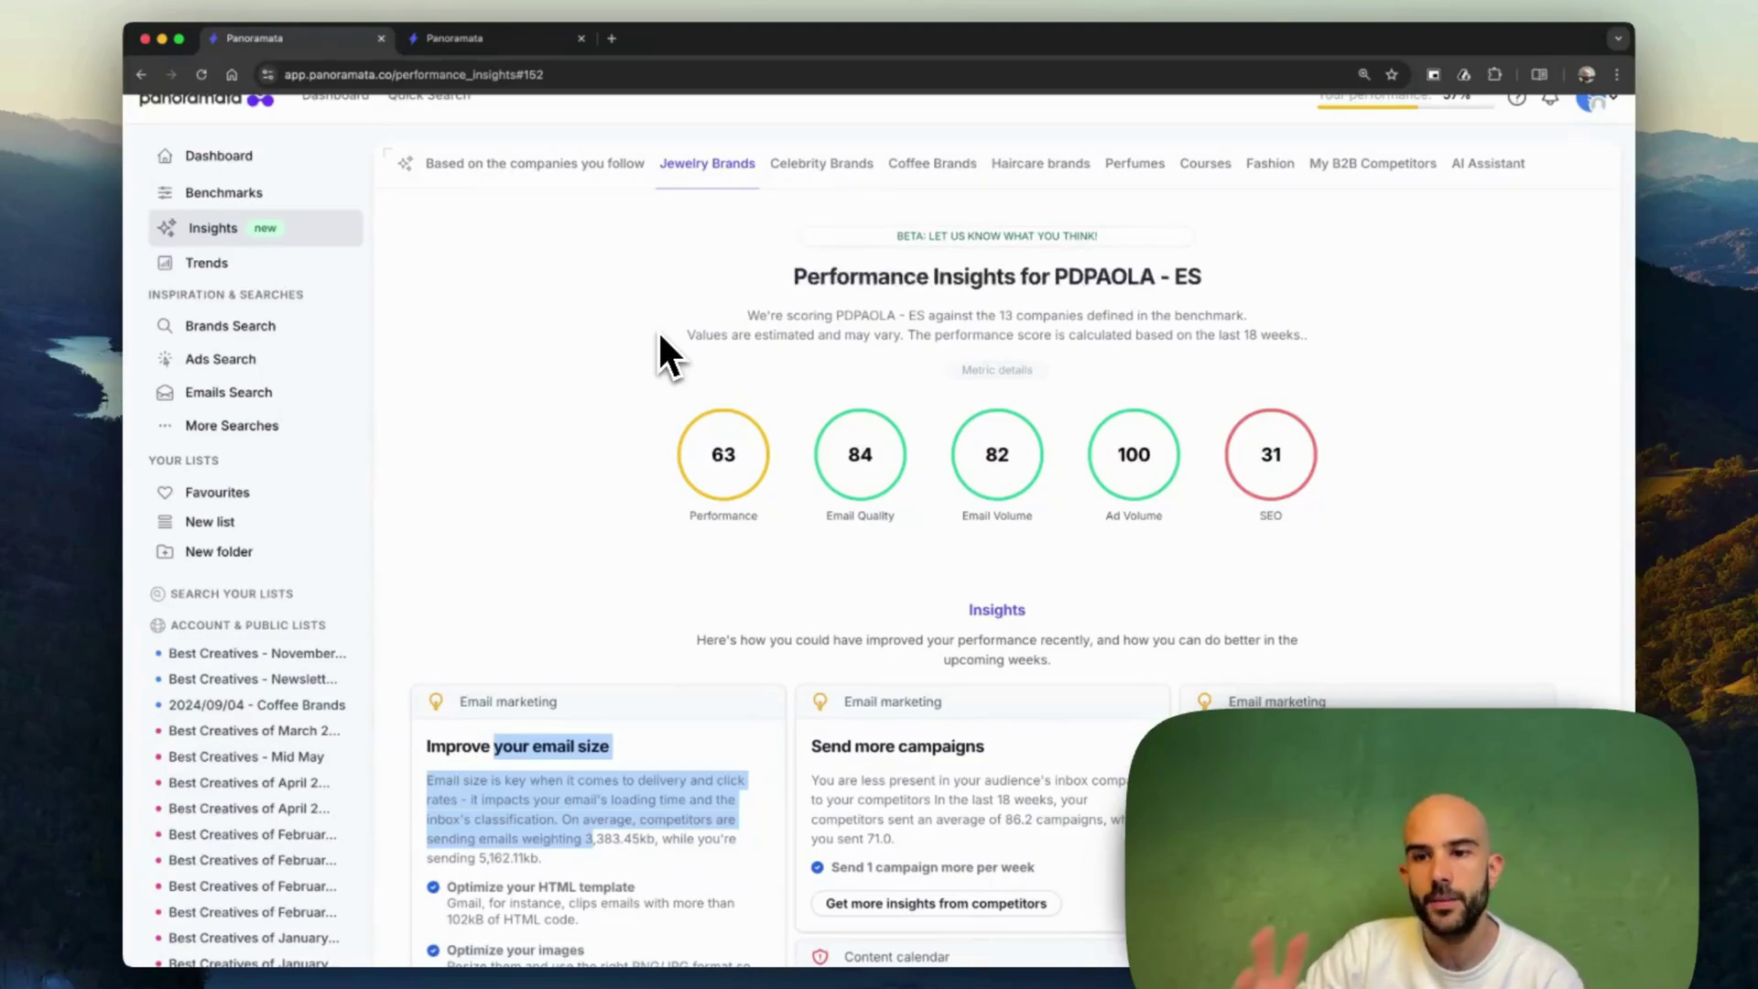
scroll(661, 338, up, 1)
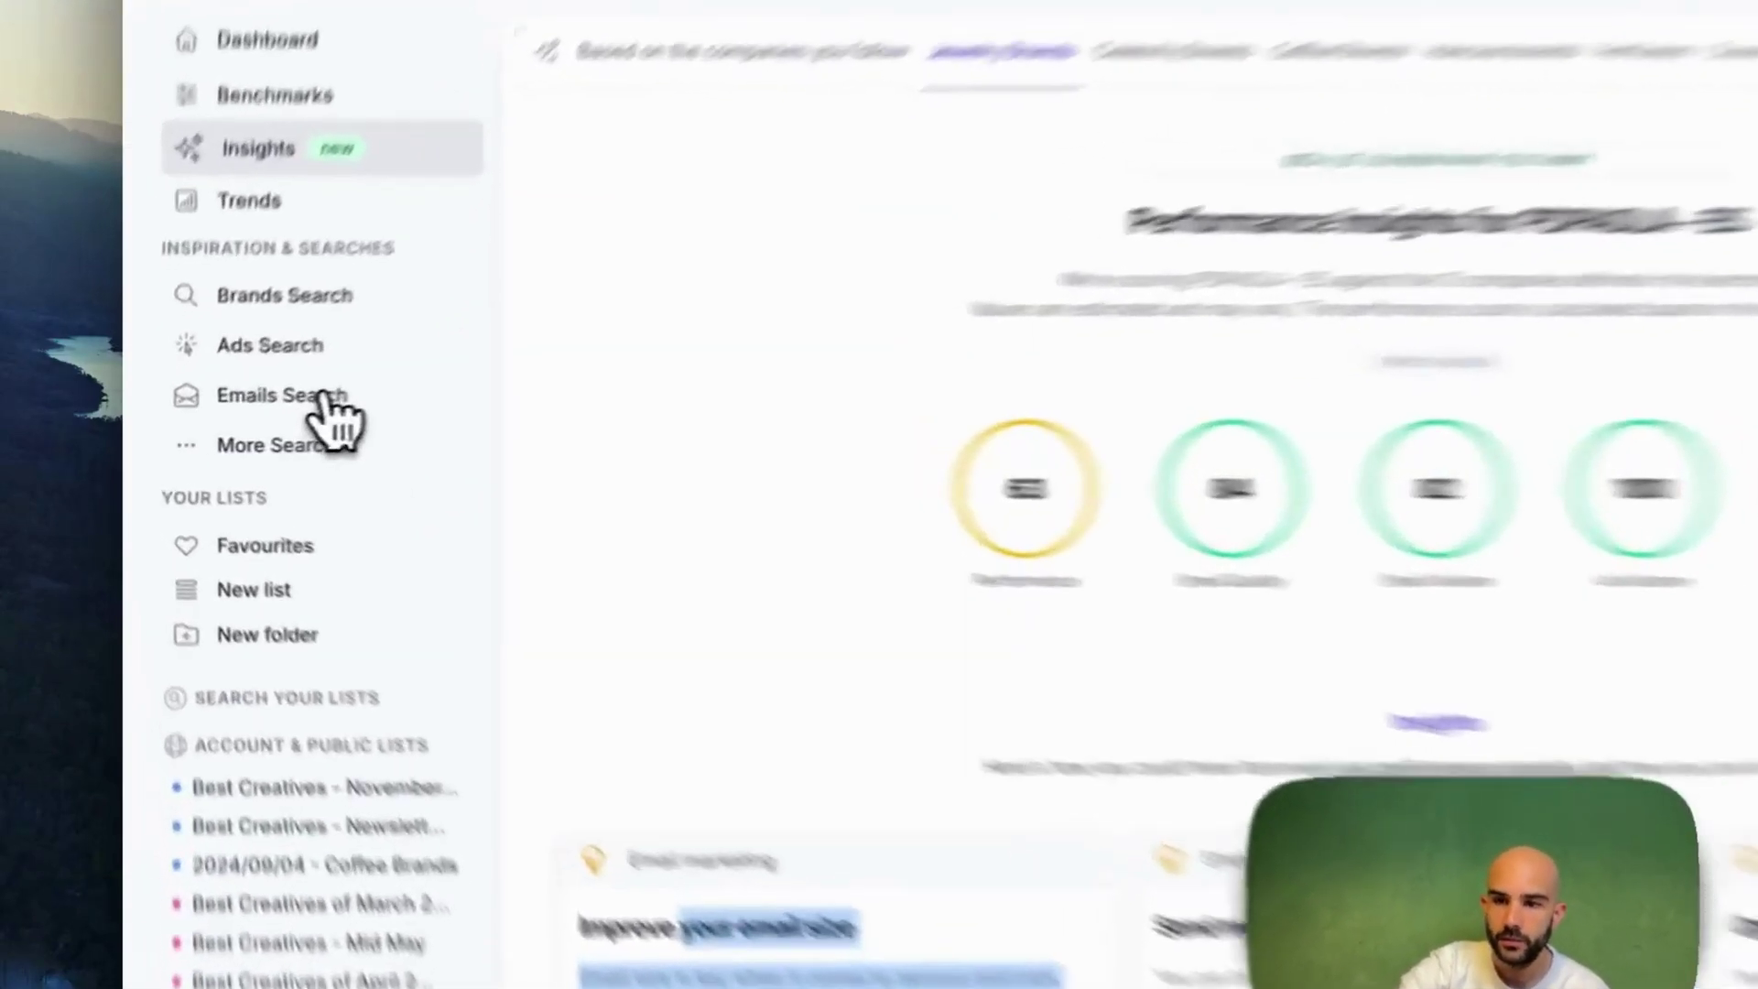
Open Emails Search and rerun the recent search for 'gold'
click(258, 417)
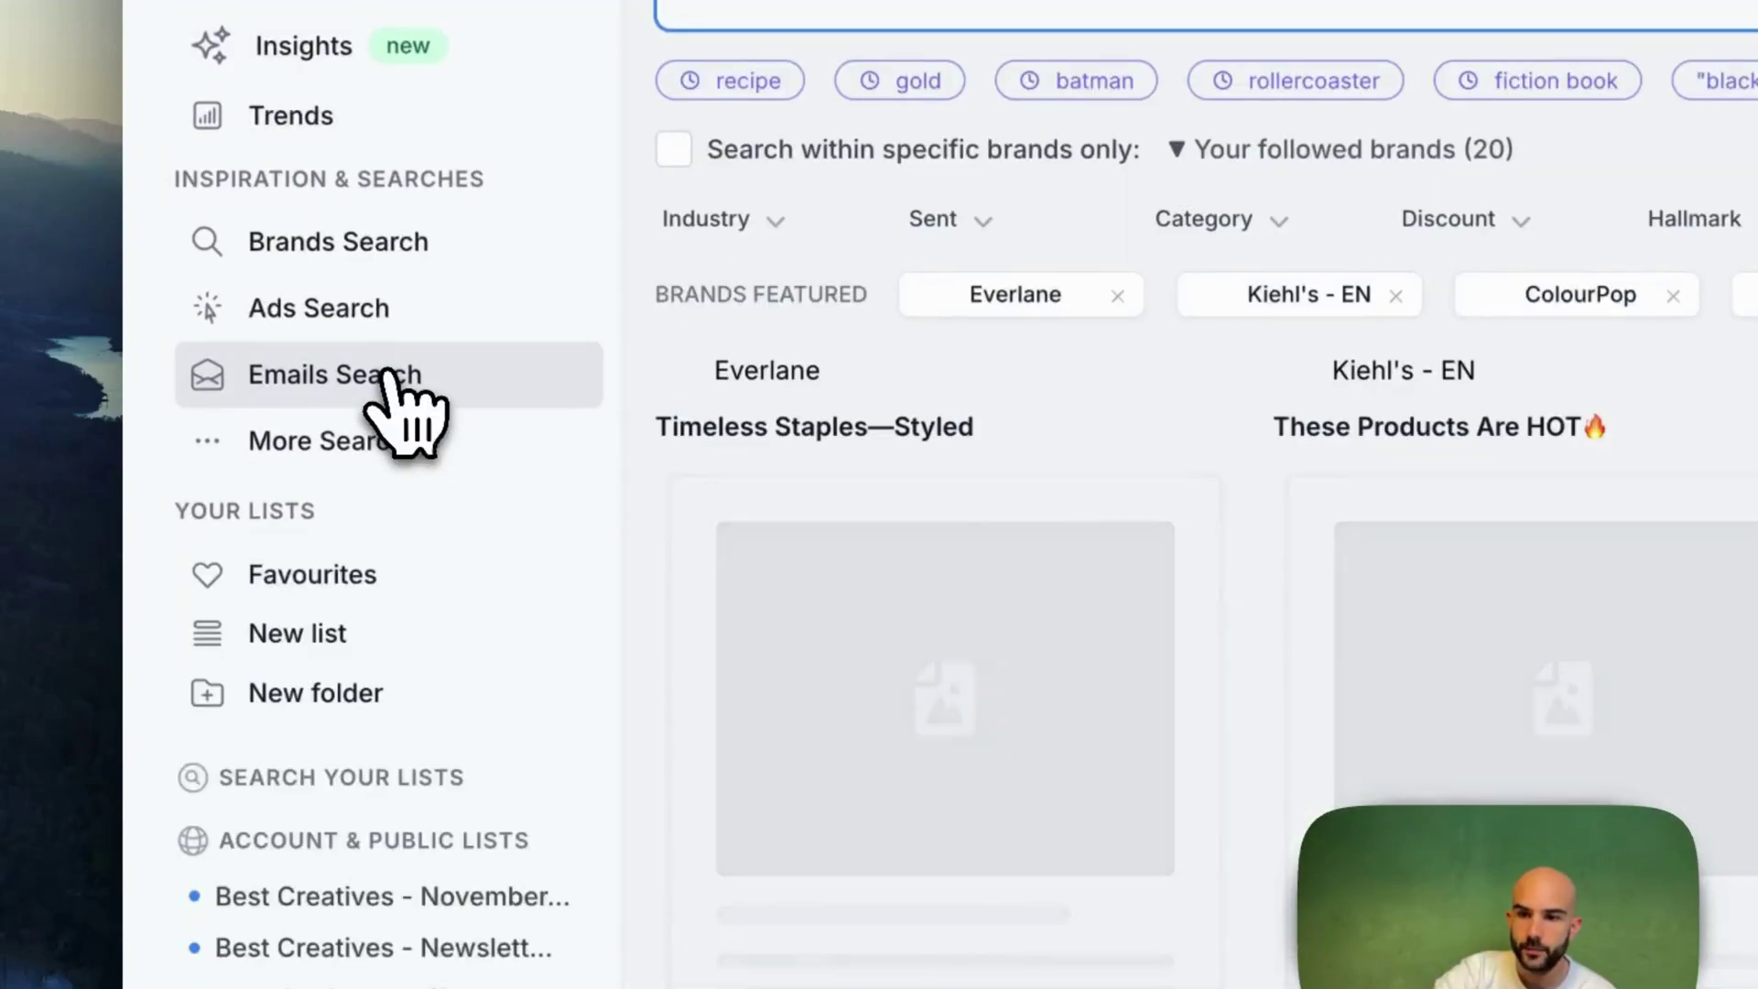
click(325, 441)
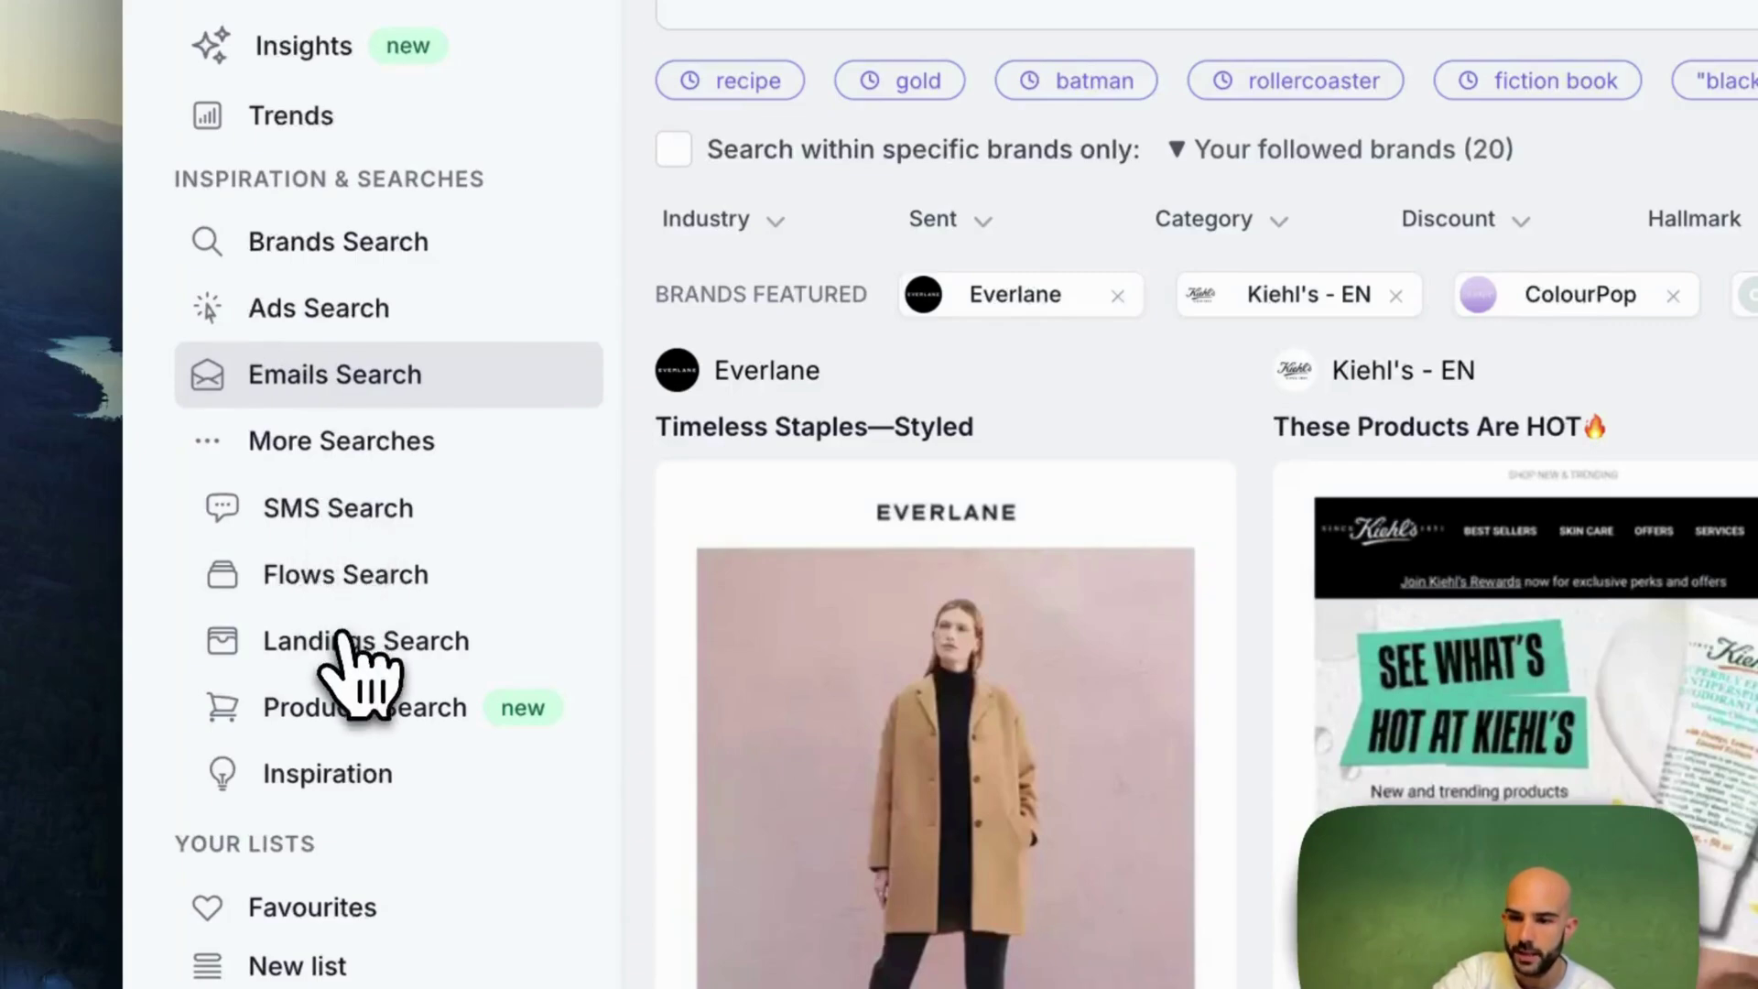
click(285, 453)
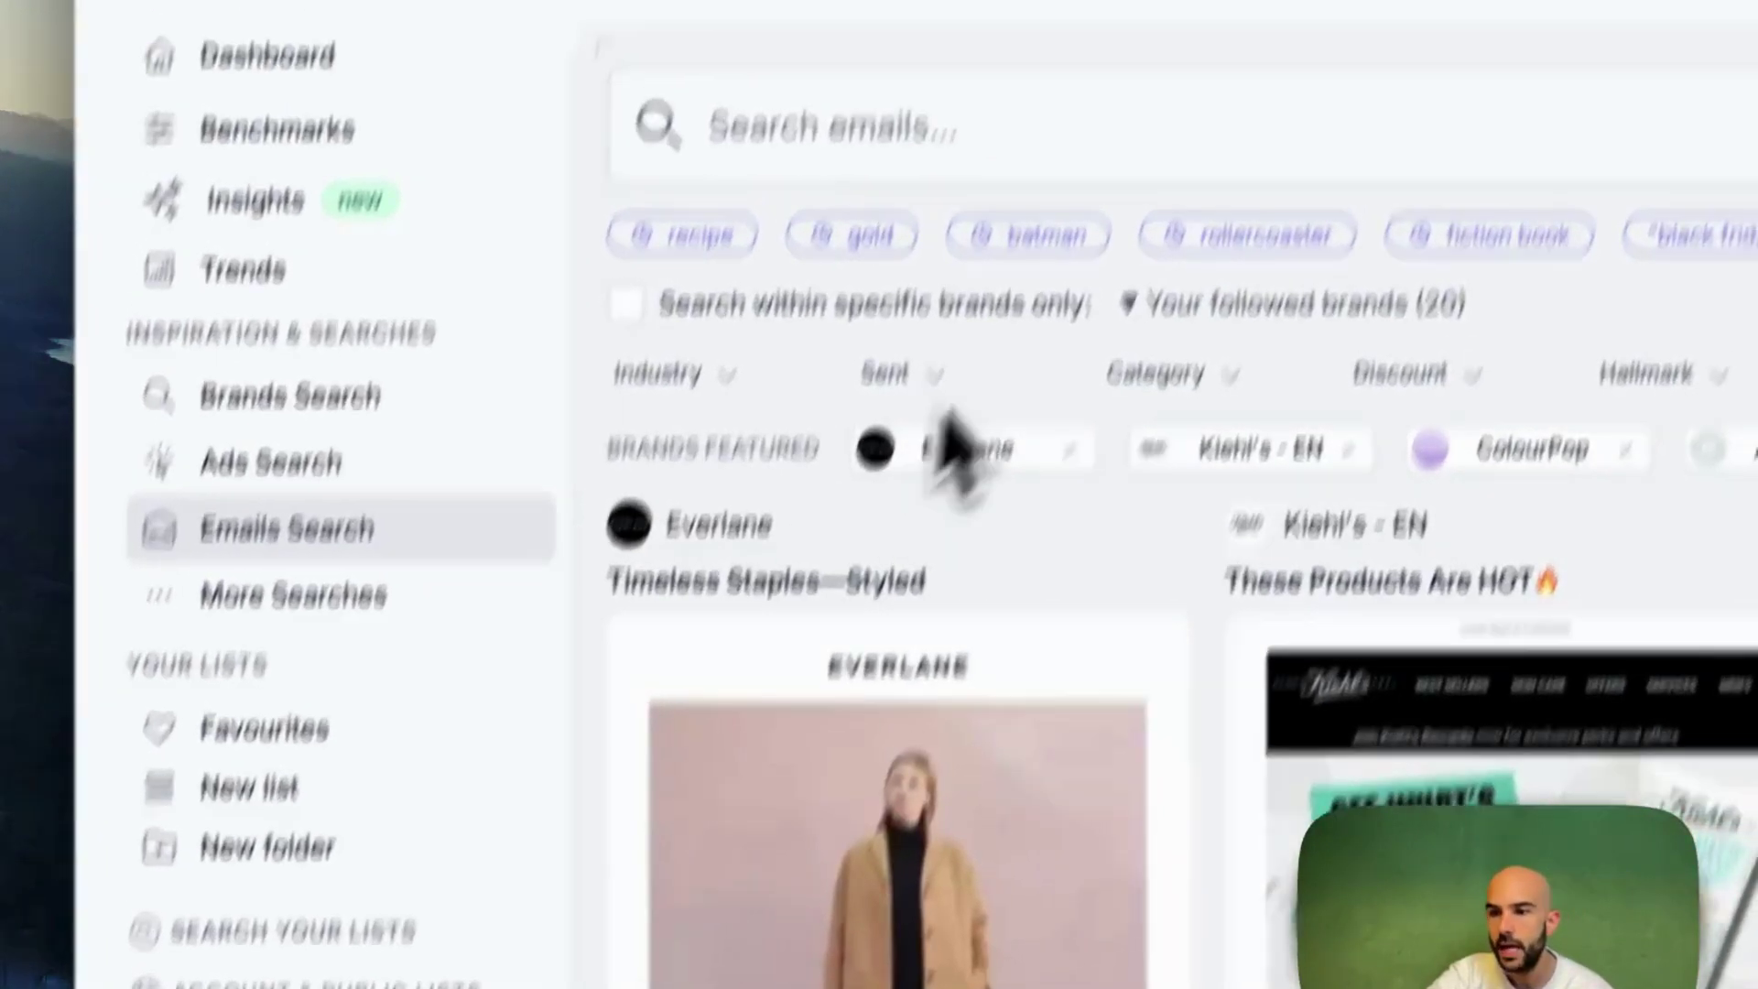
click(971, 146)
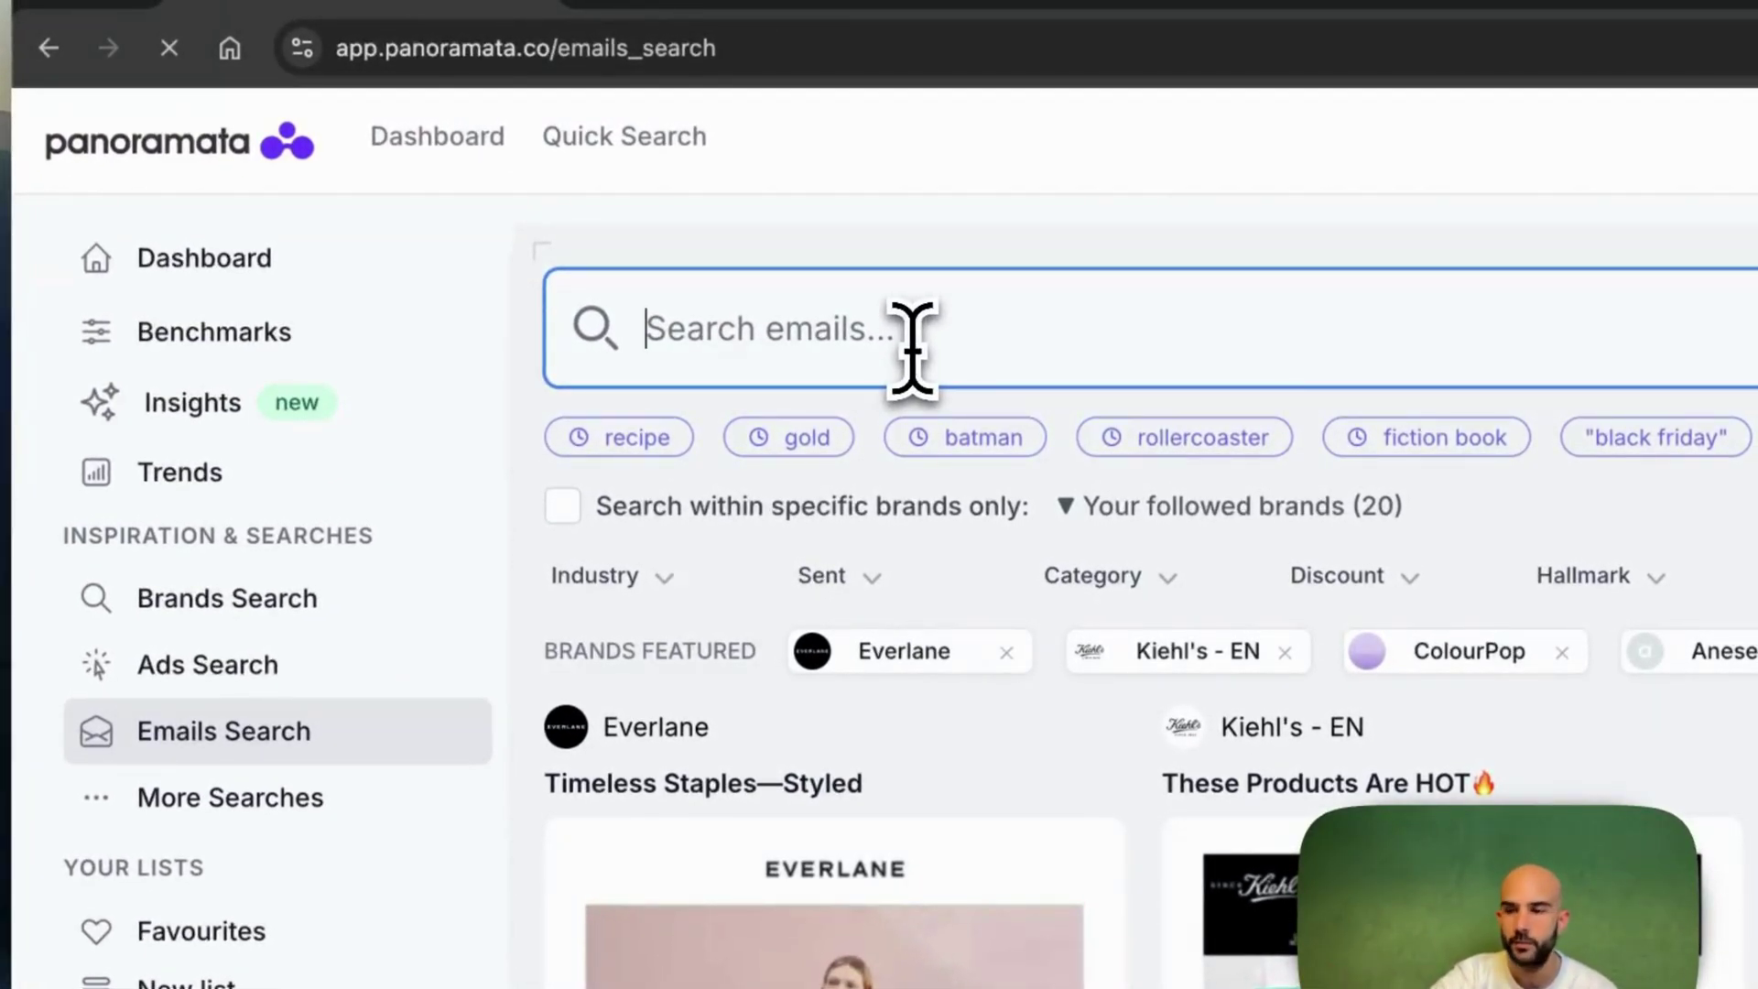
click(806, 437)
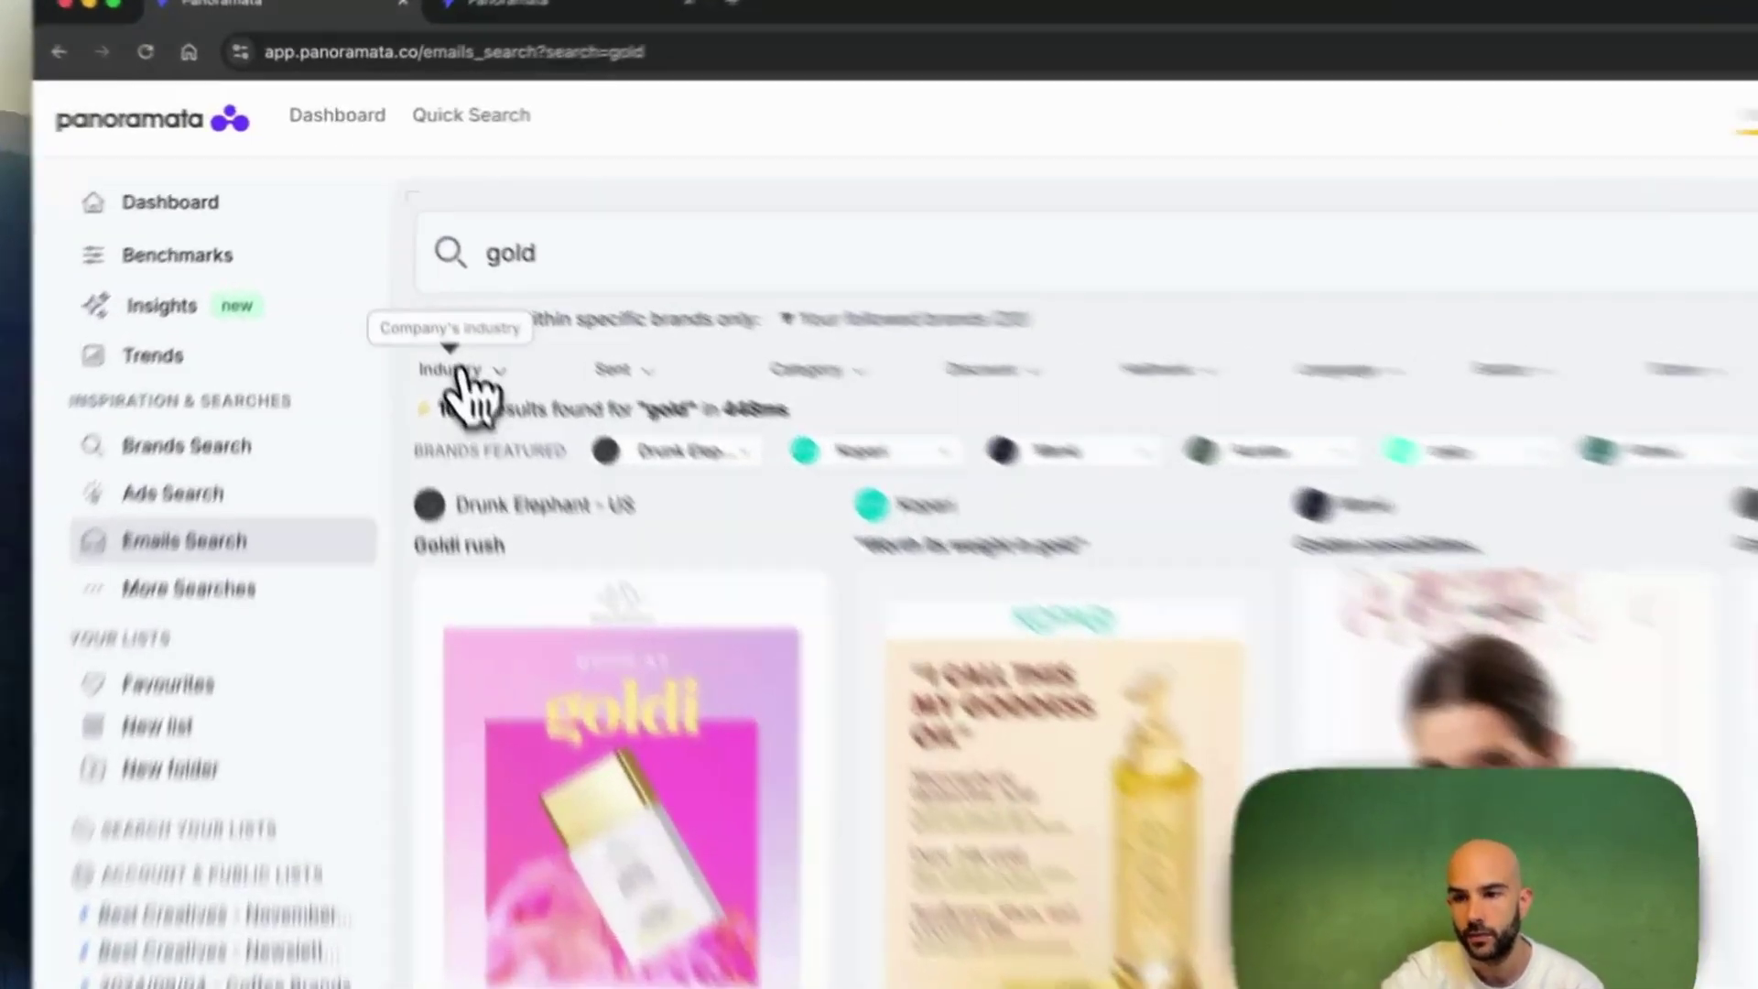
Filter the gold results to Jewelry industry, Promotional Campaign category and Discount % offers
click(420, 295)
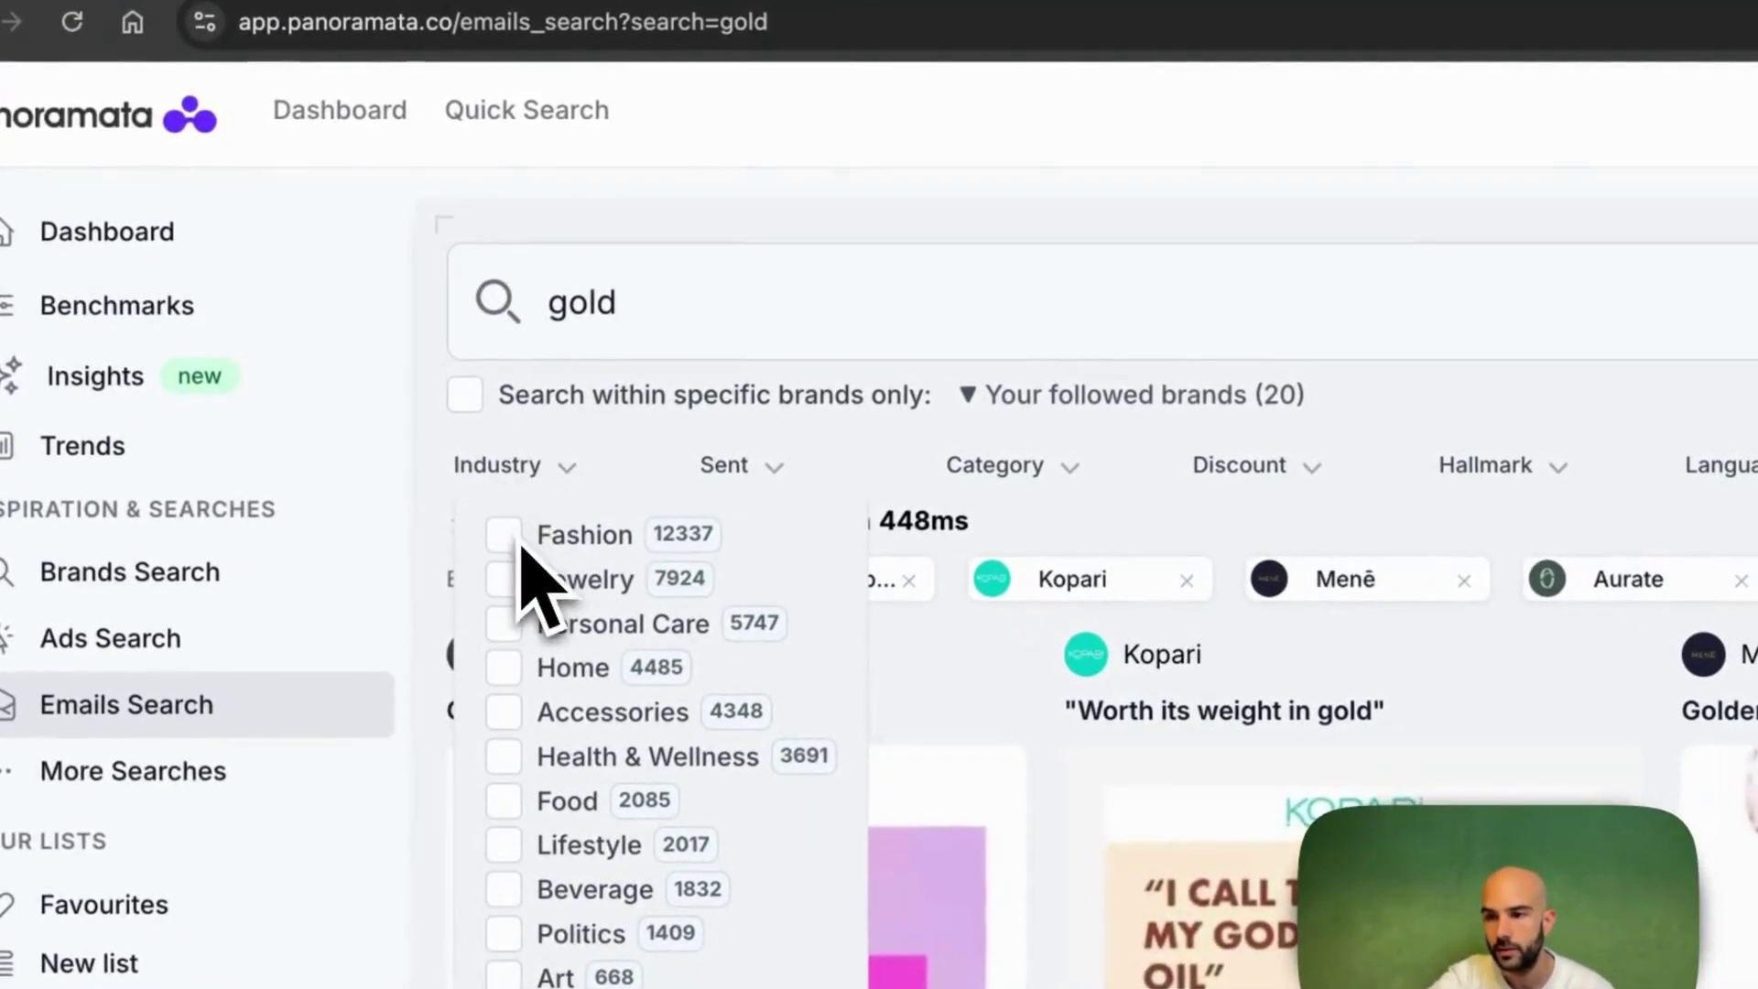
click(503, 580)
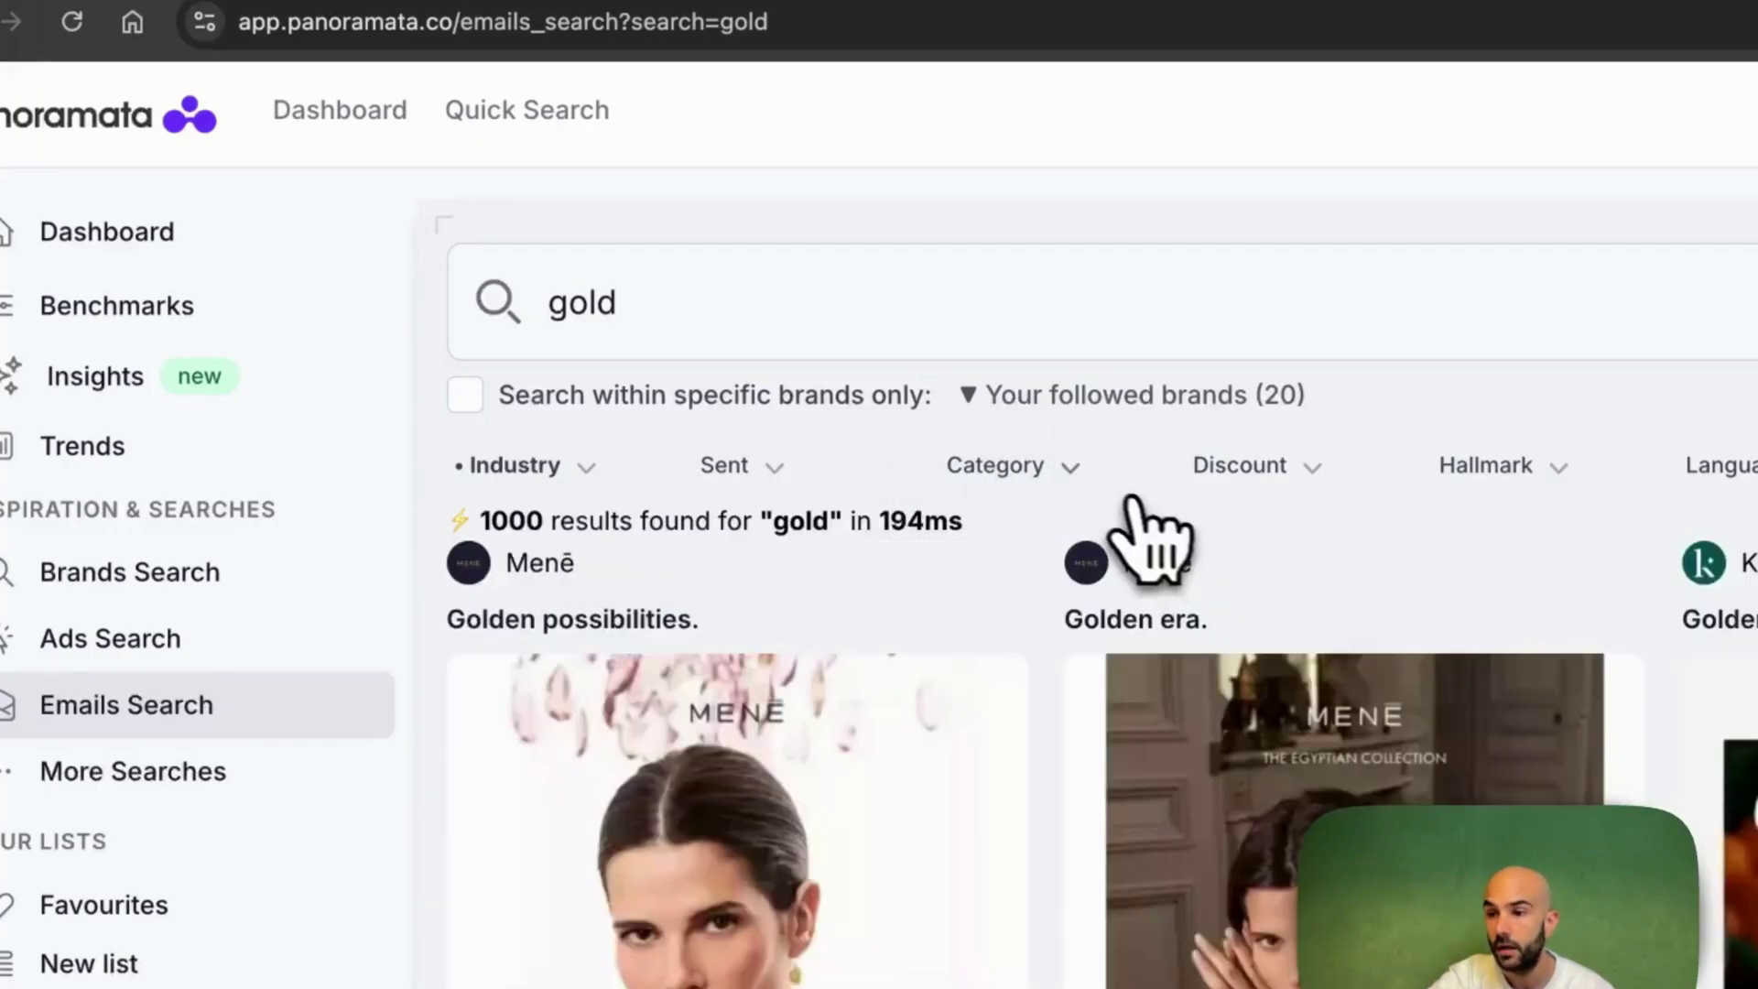
click(1071, 472)
click(1039, 540)
click(1296, 469)
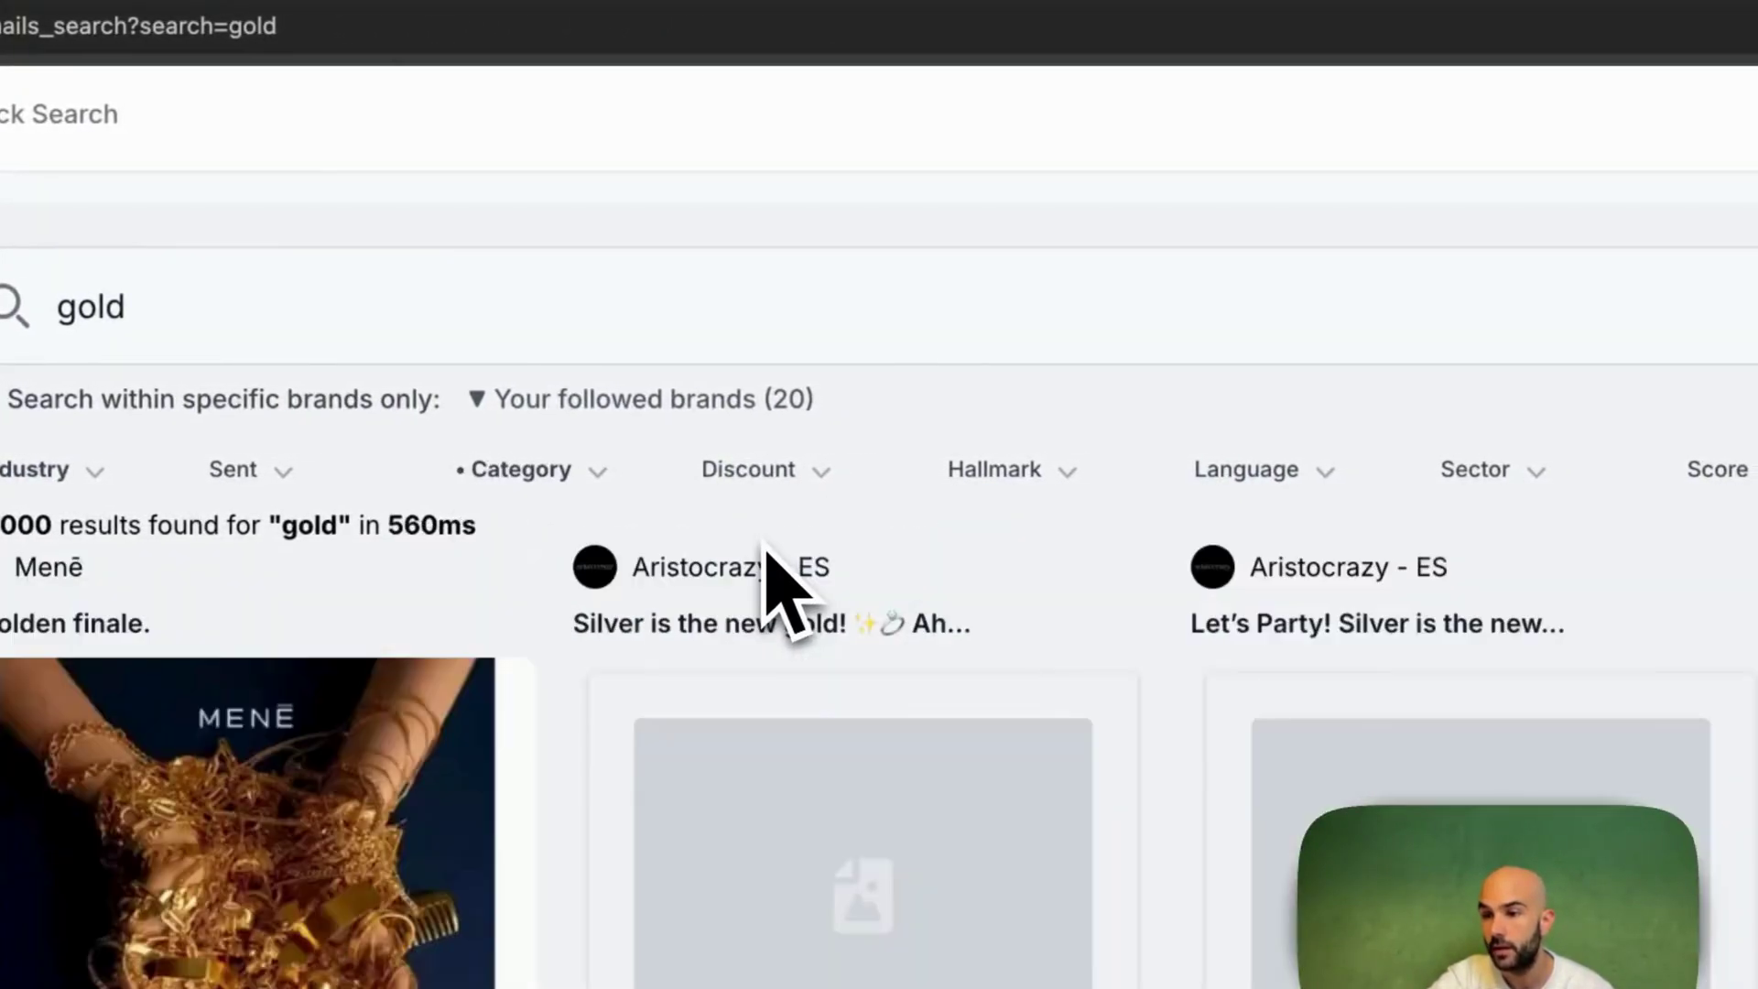
click(776, 538)
Check the hallmark filter options and exclude Lisa Leonard, leaving 65 results
click(1007, 469)
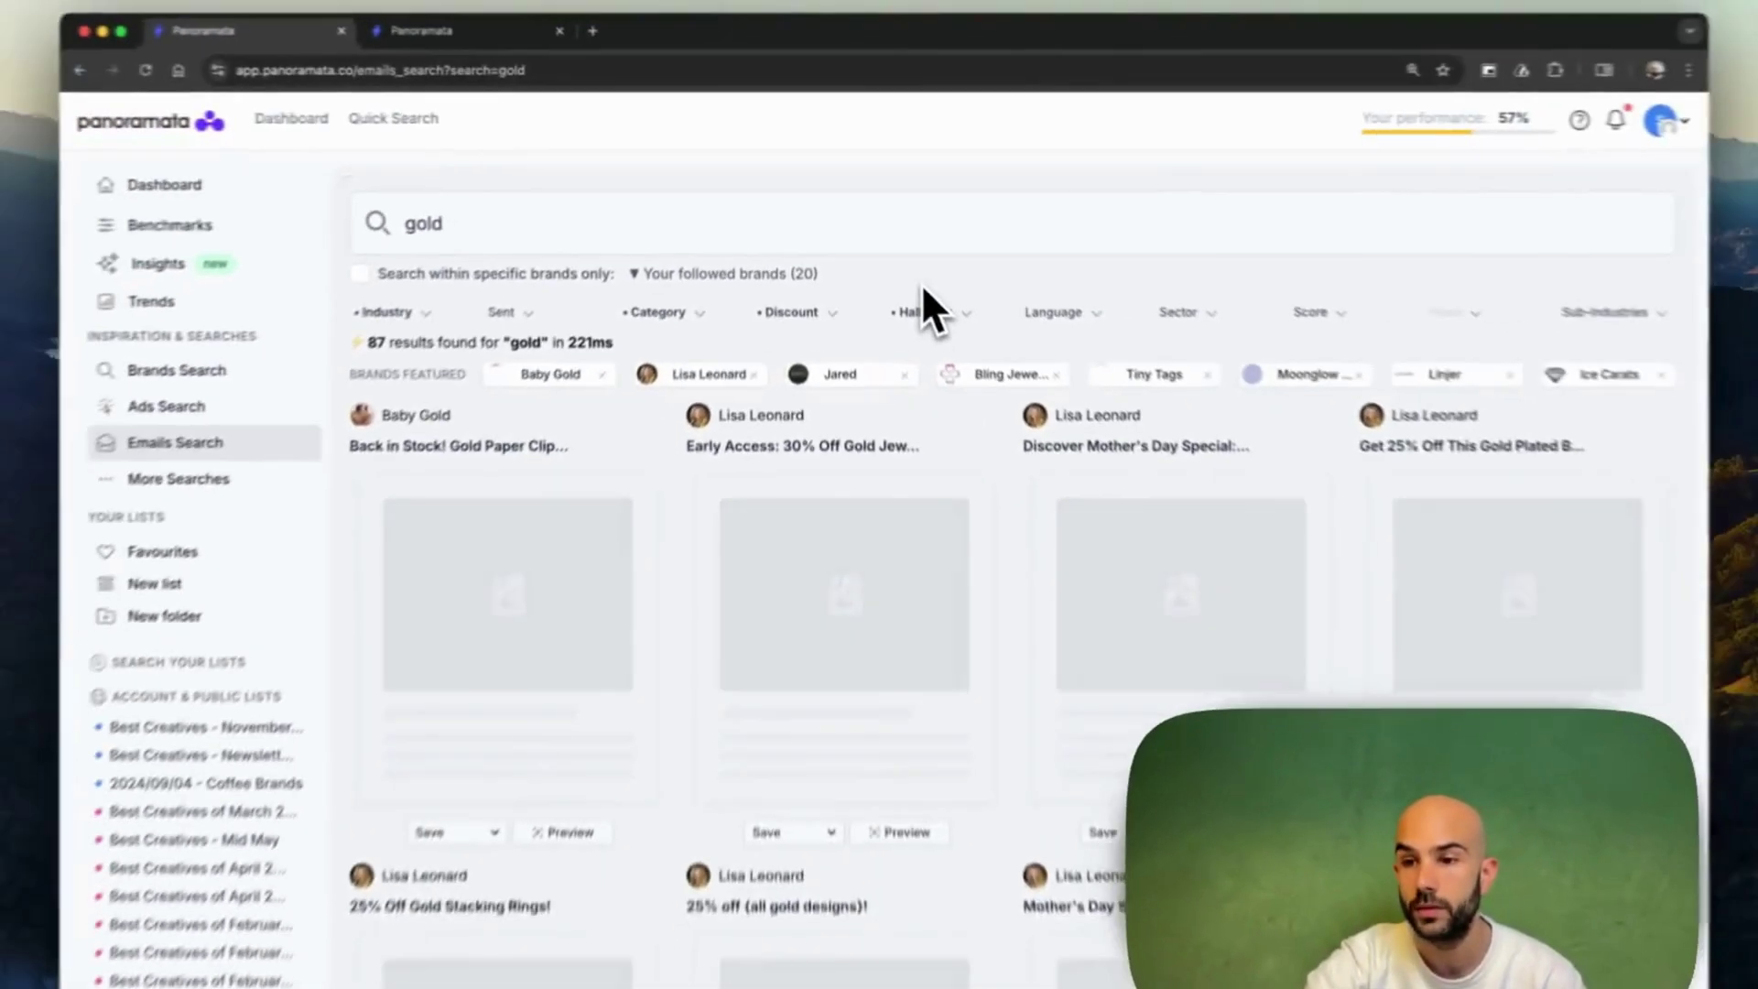
scroll(741, 526, down, 5)
scroll(738, 531, down, 2)
scroll(738, 531, up, 5)
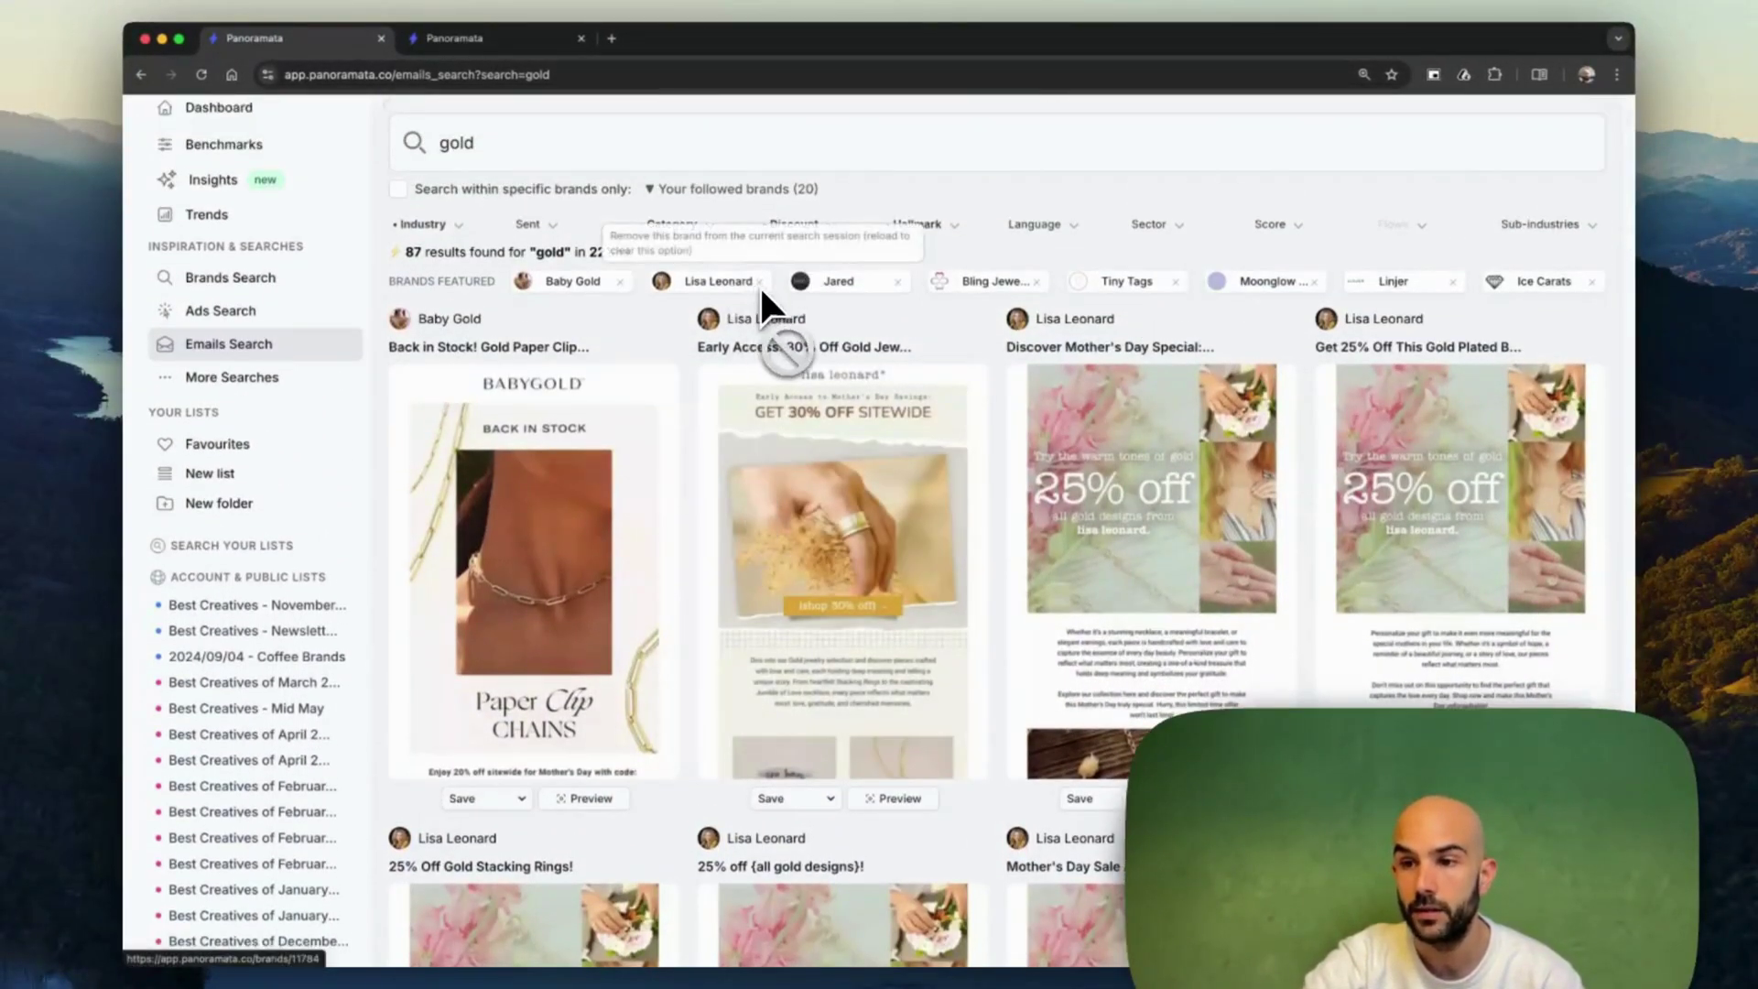
click(759, 282)
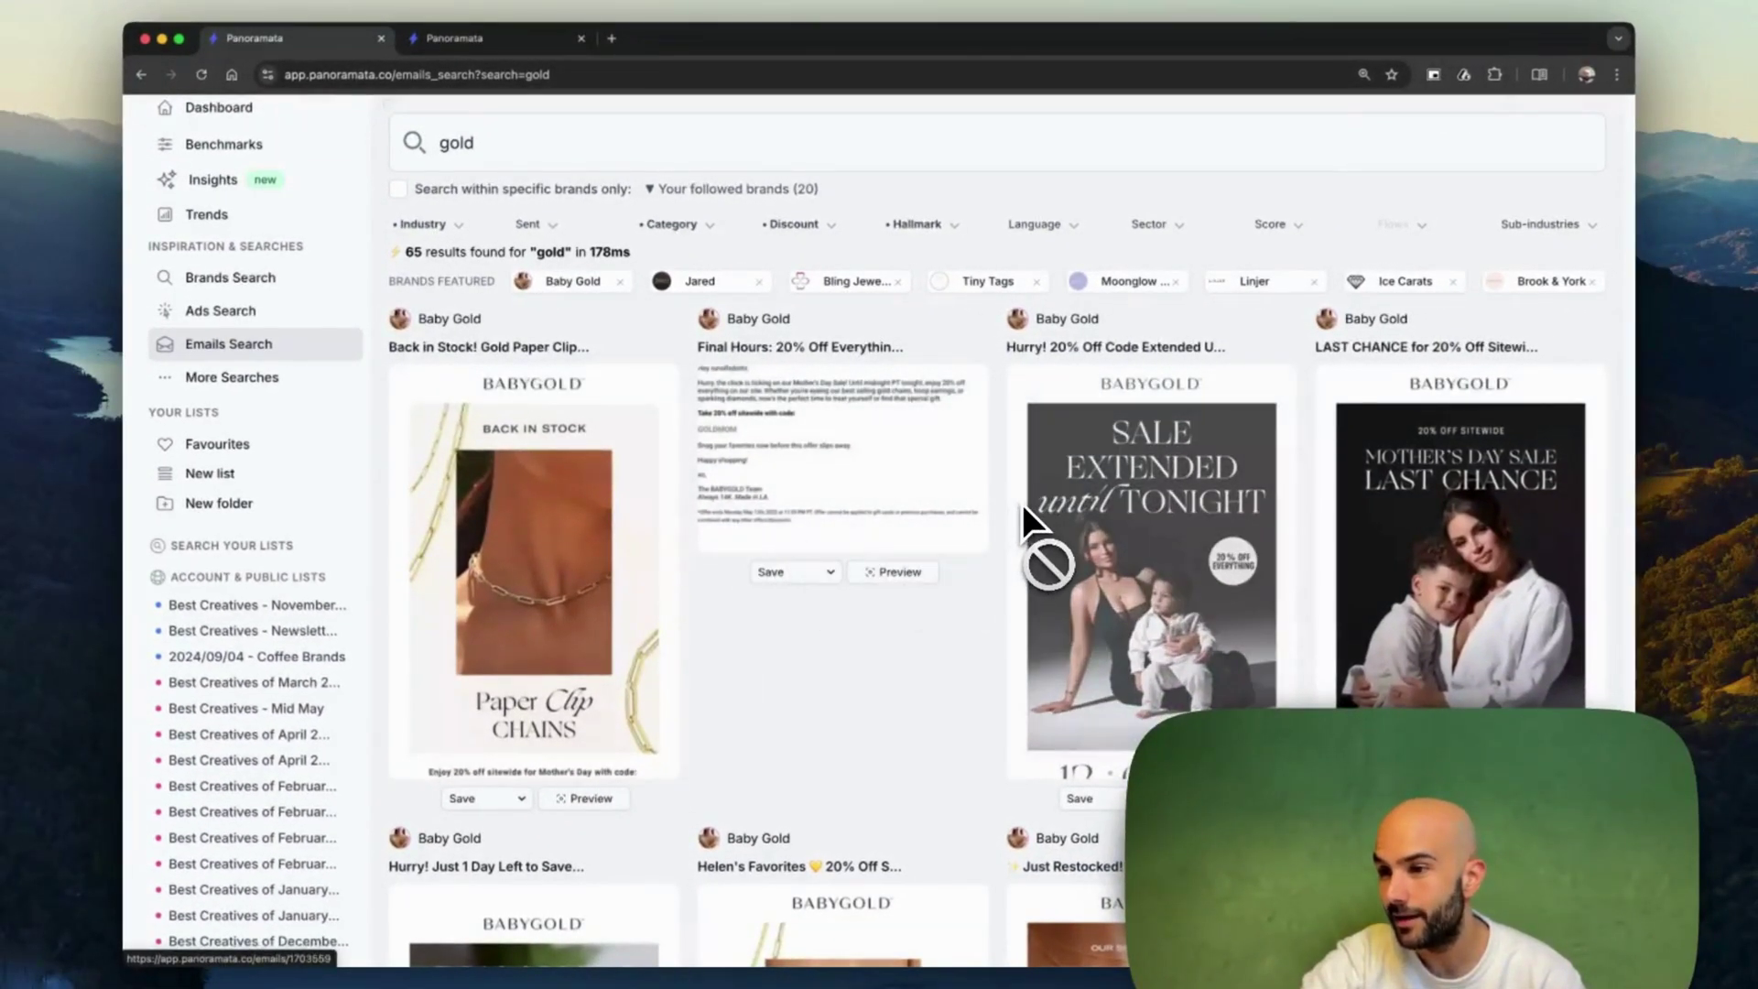
scroll(997, 513, up, 2)
Open Mejuri's company page from the Jewelry Brands benchmark's CRM statistics table
click(238, 227)
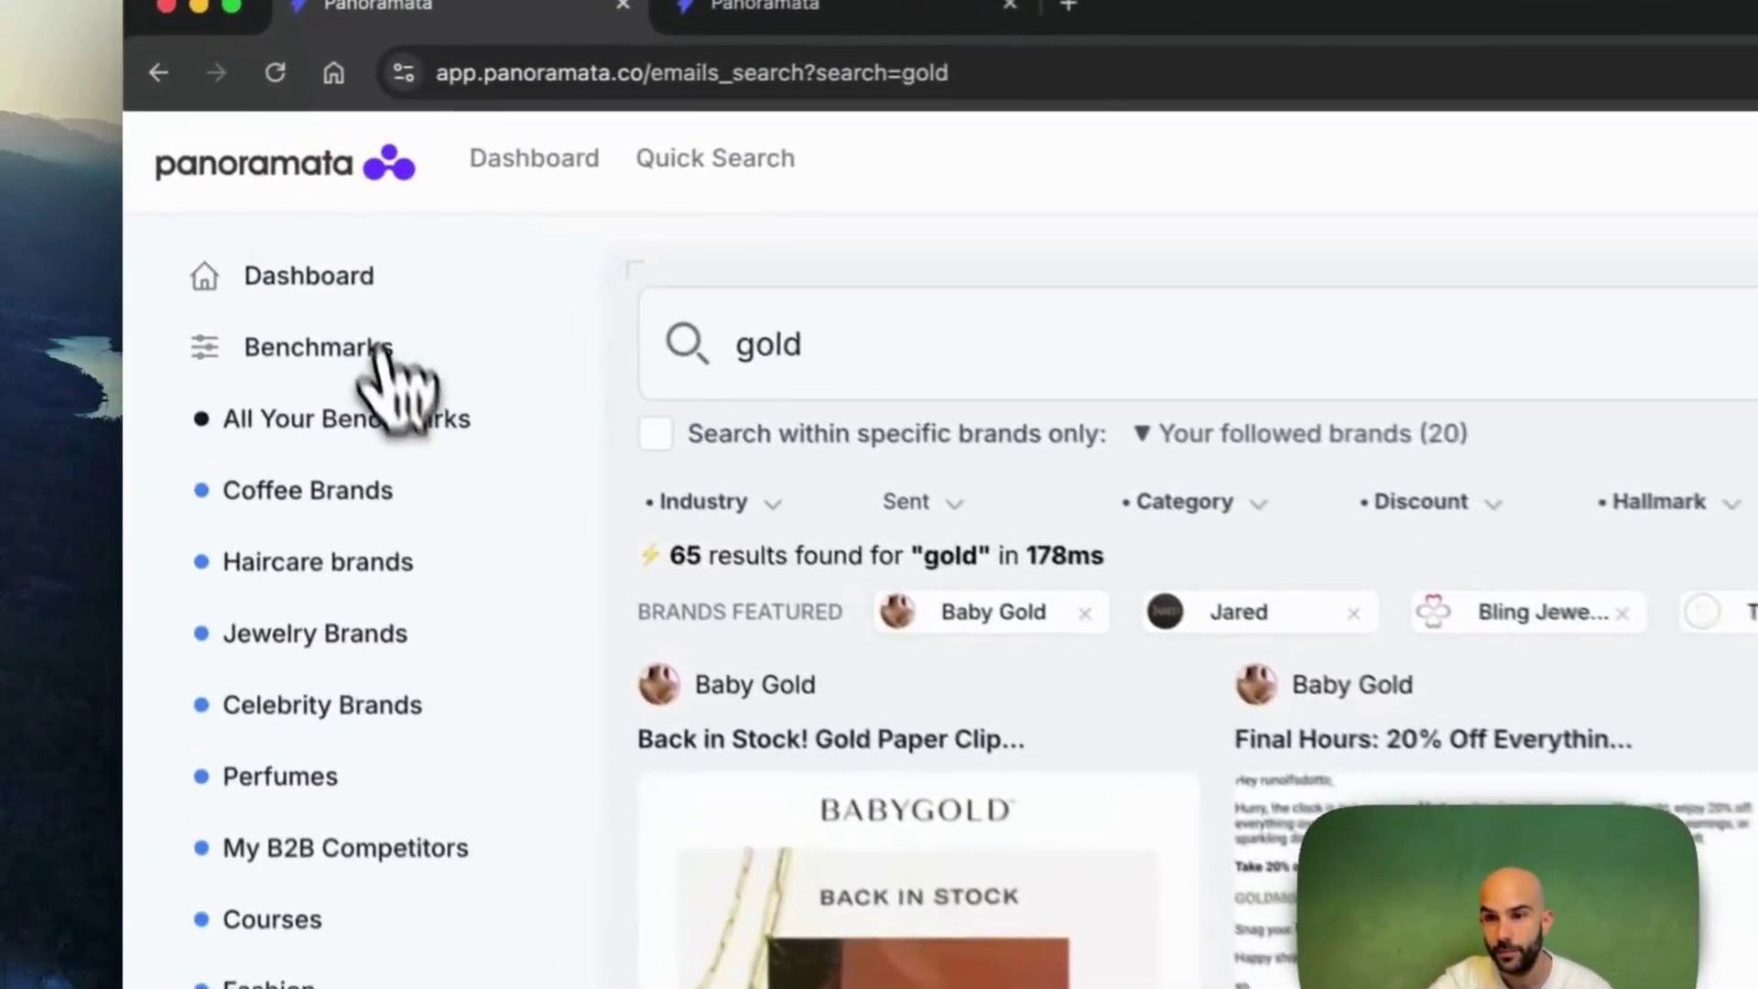
click(329, 652)
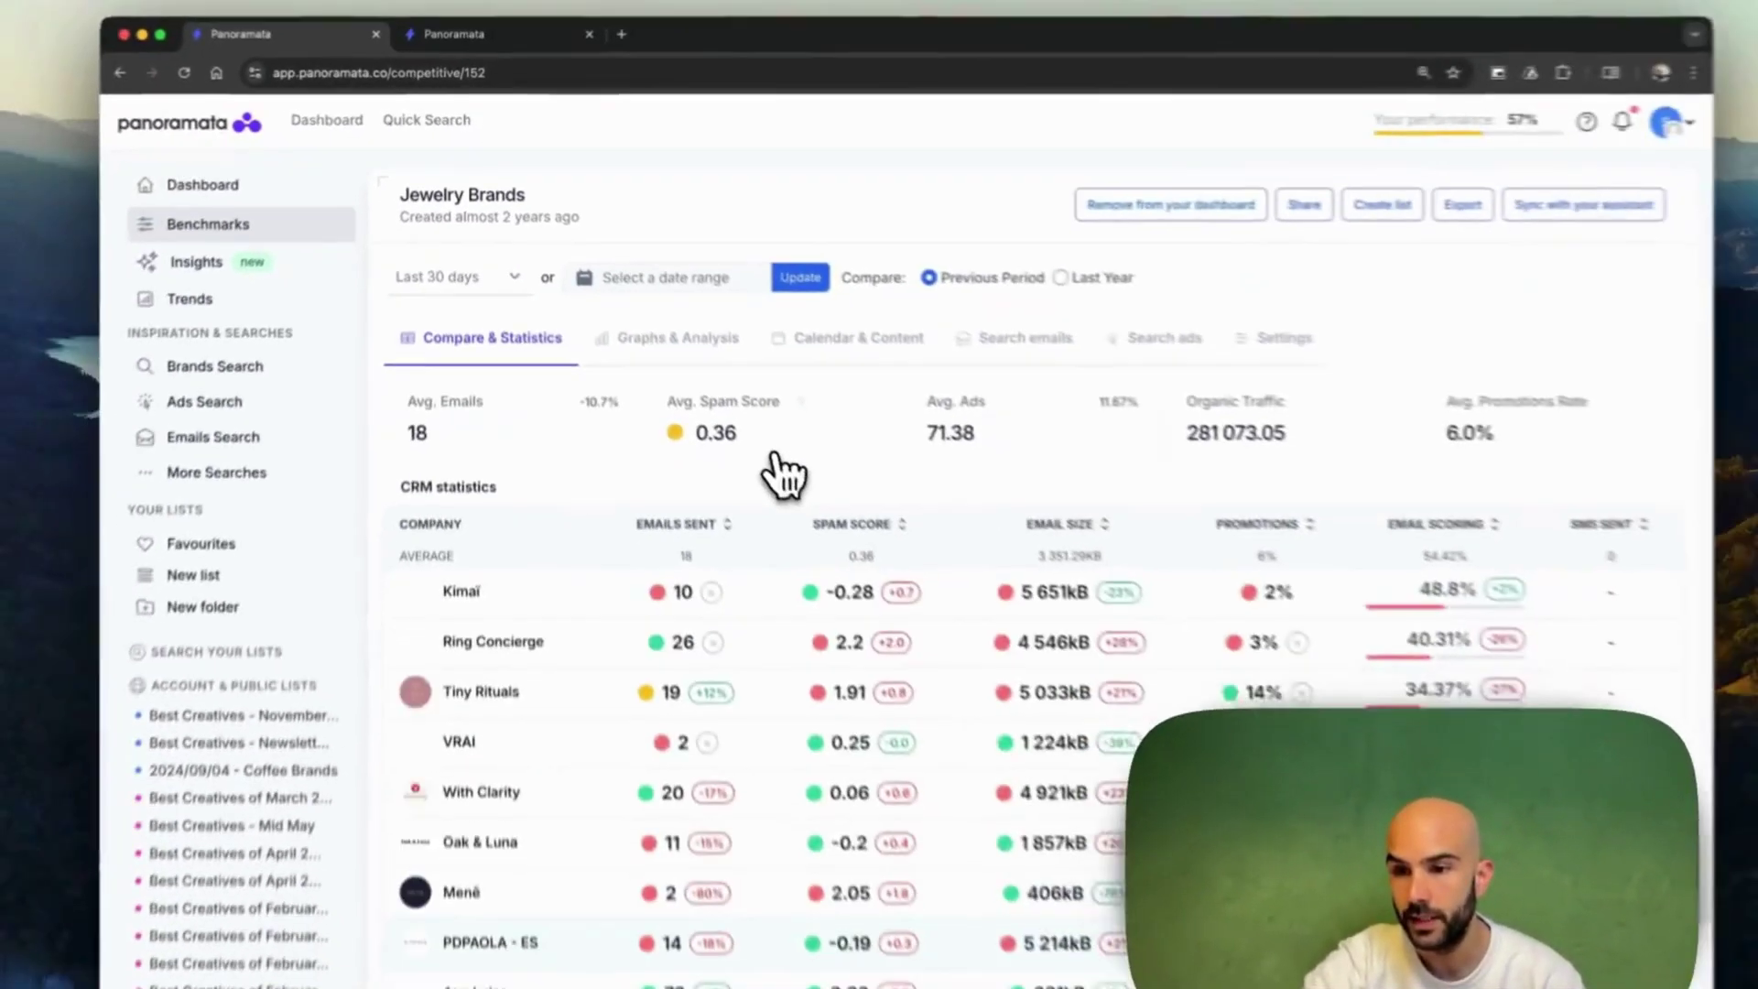
scroll(586, 550, down, 5)
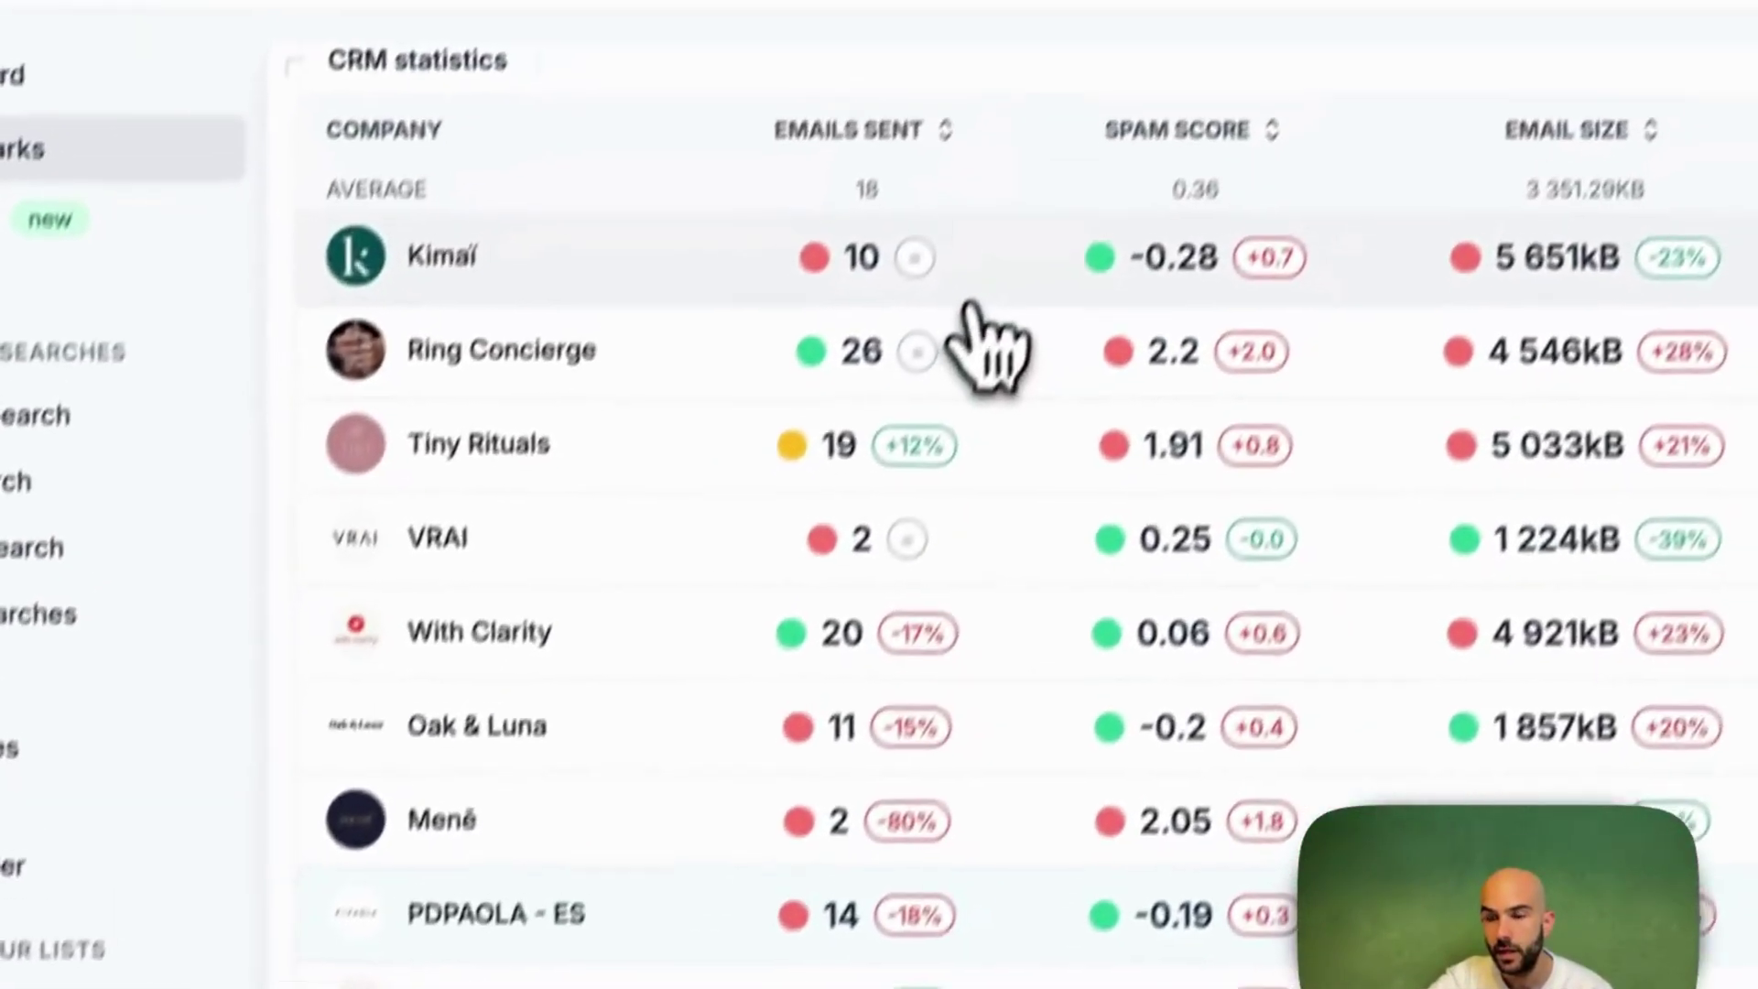
click(971, 306)
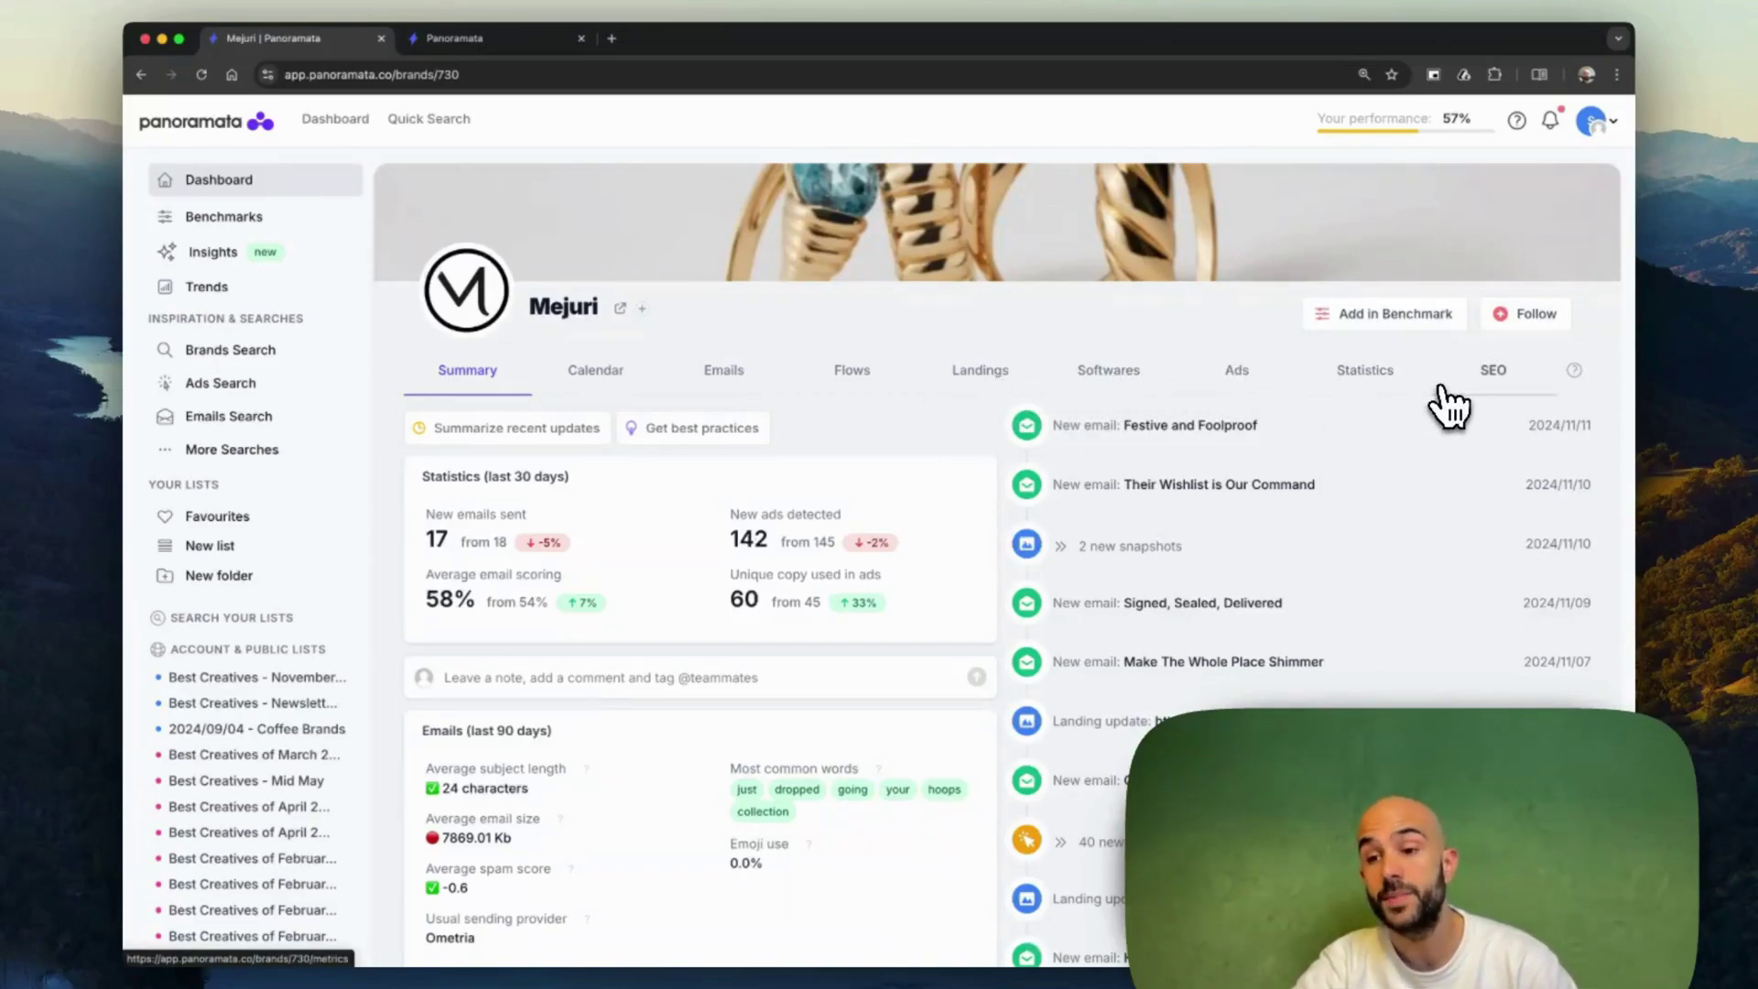
scroll(966, 585, down, 3)
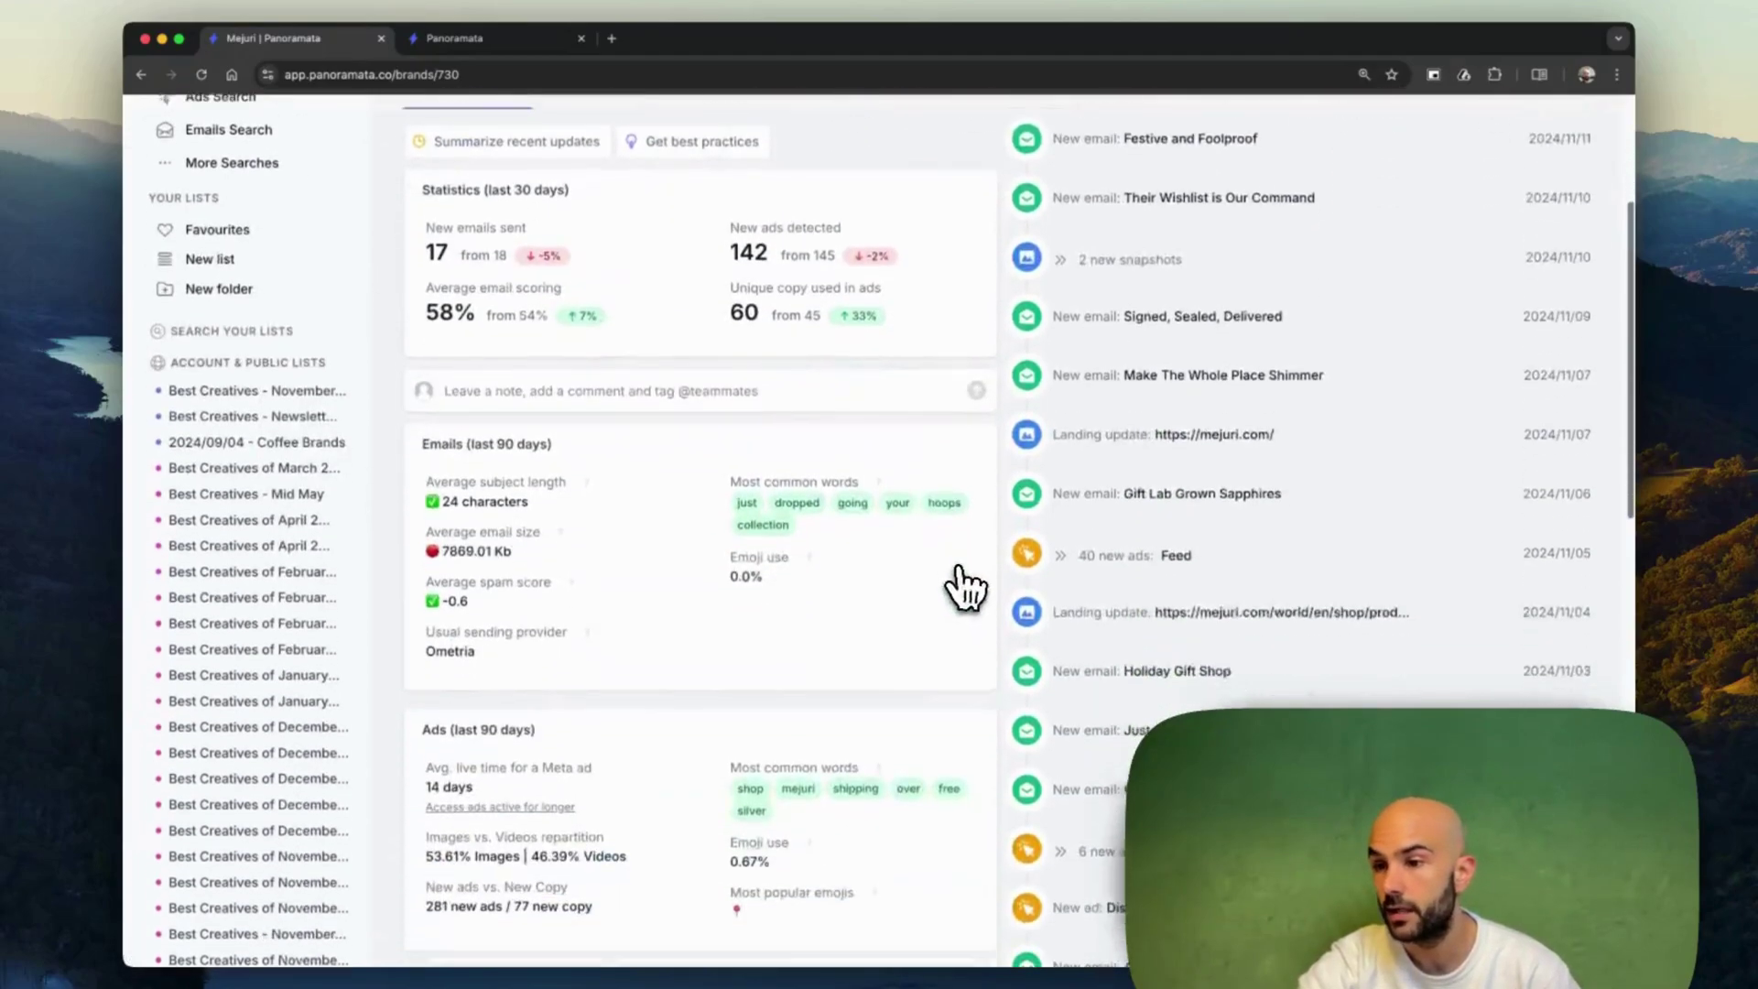
scroll(966, 586, up, 3)
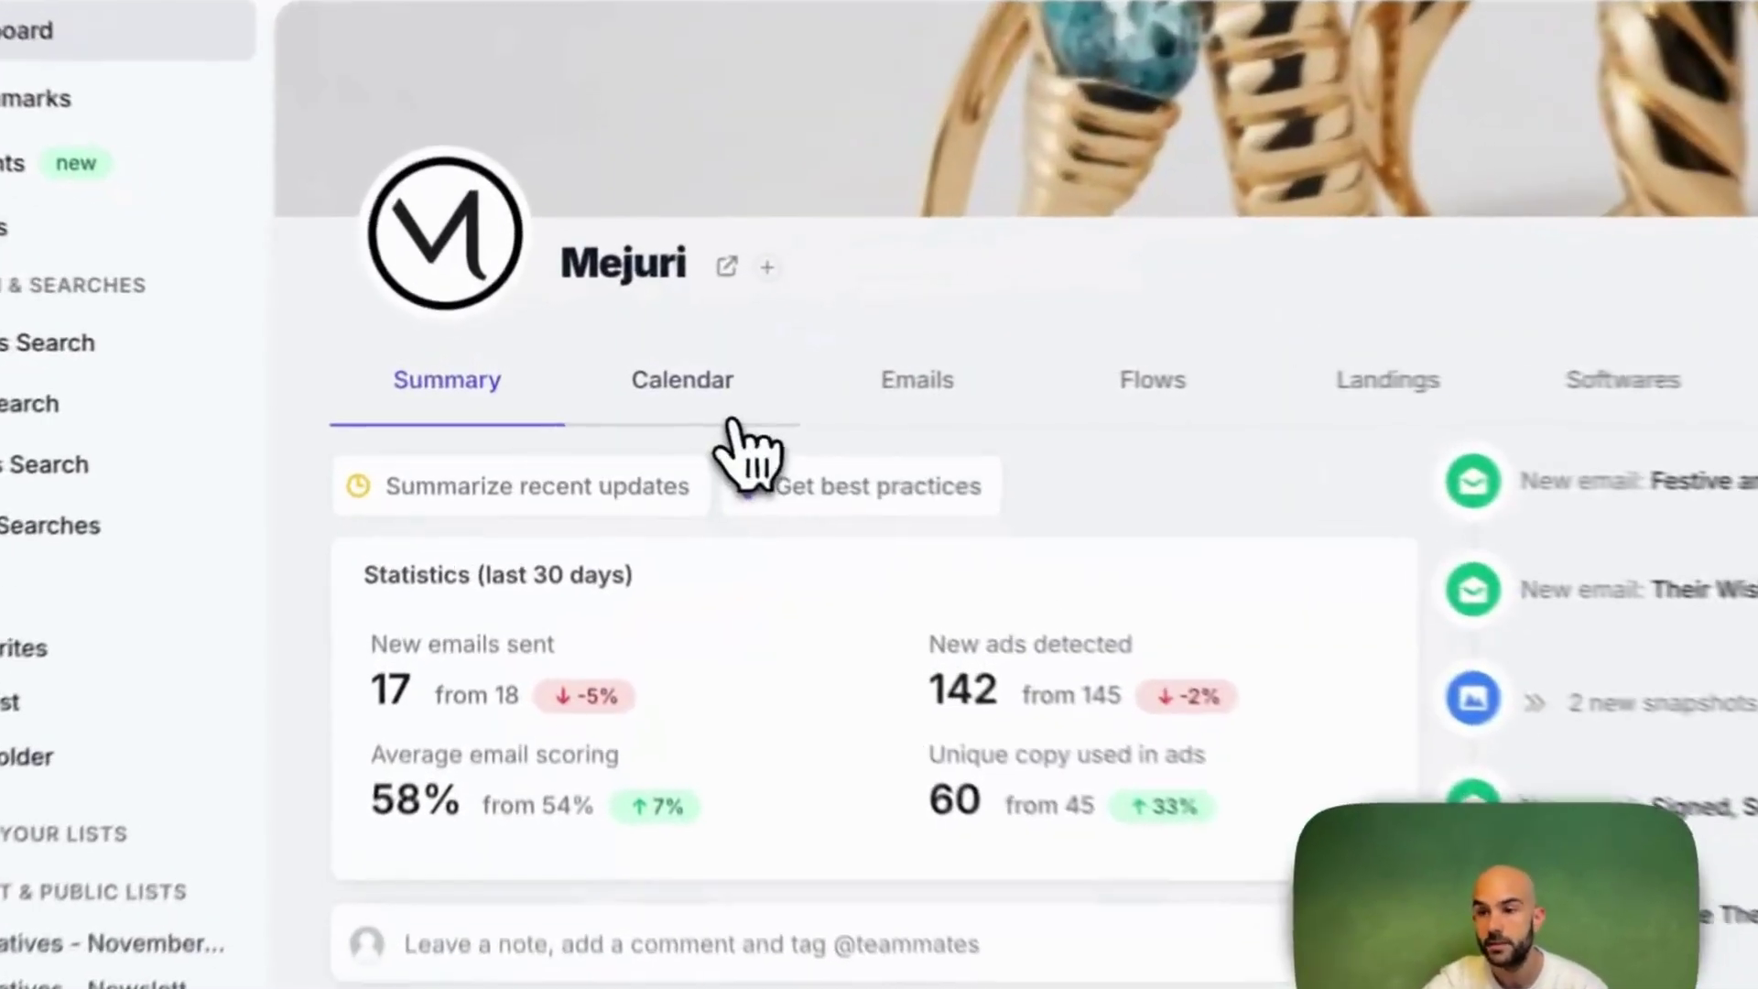
click(732, 423)
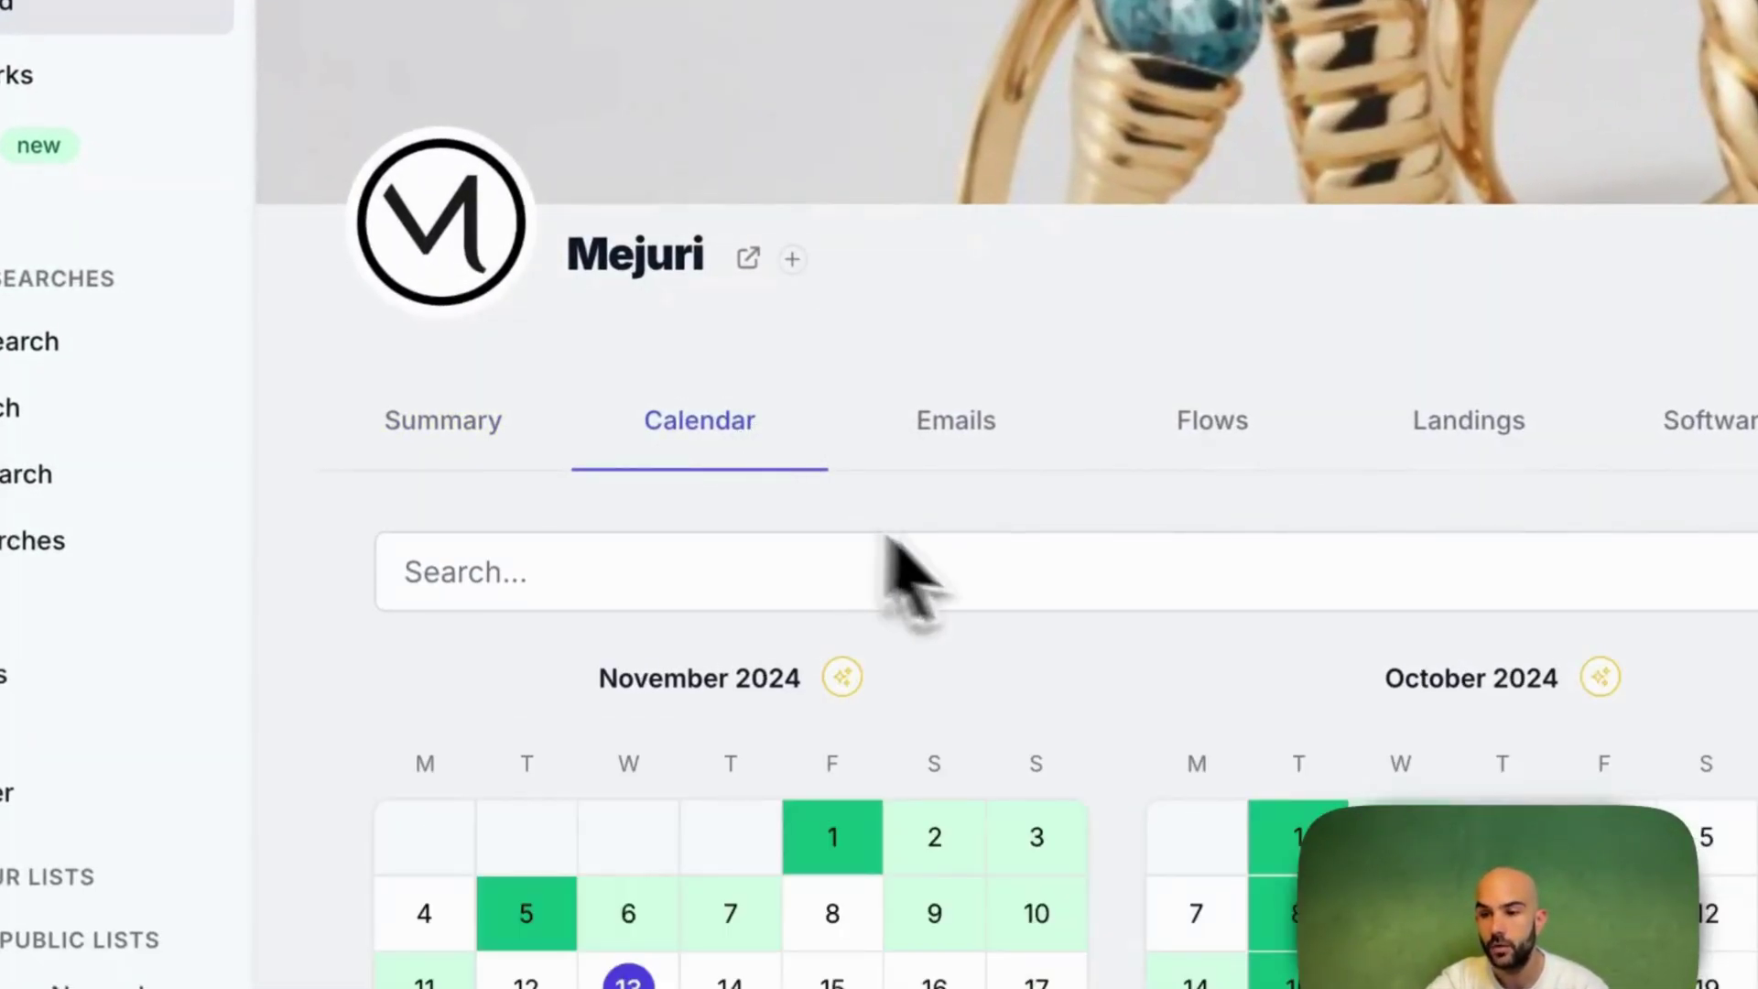
scroll(892, 544, down, 8)
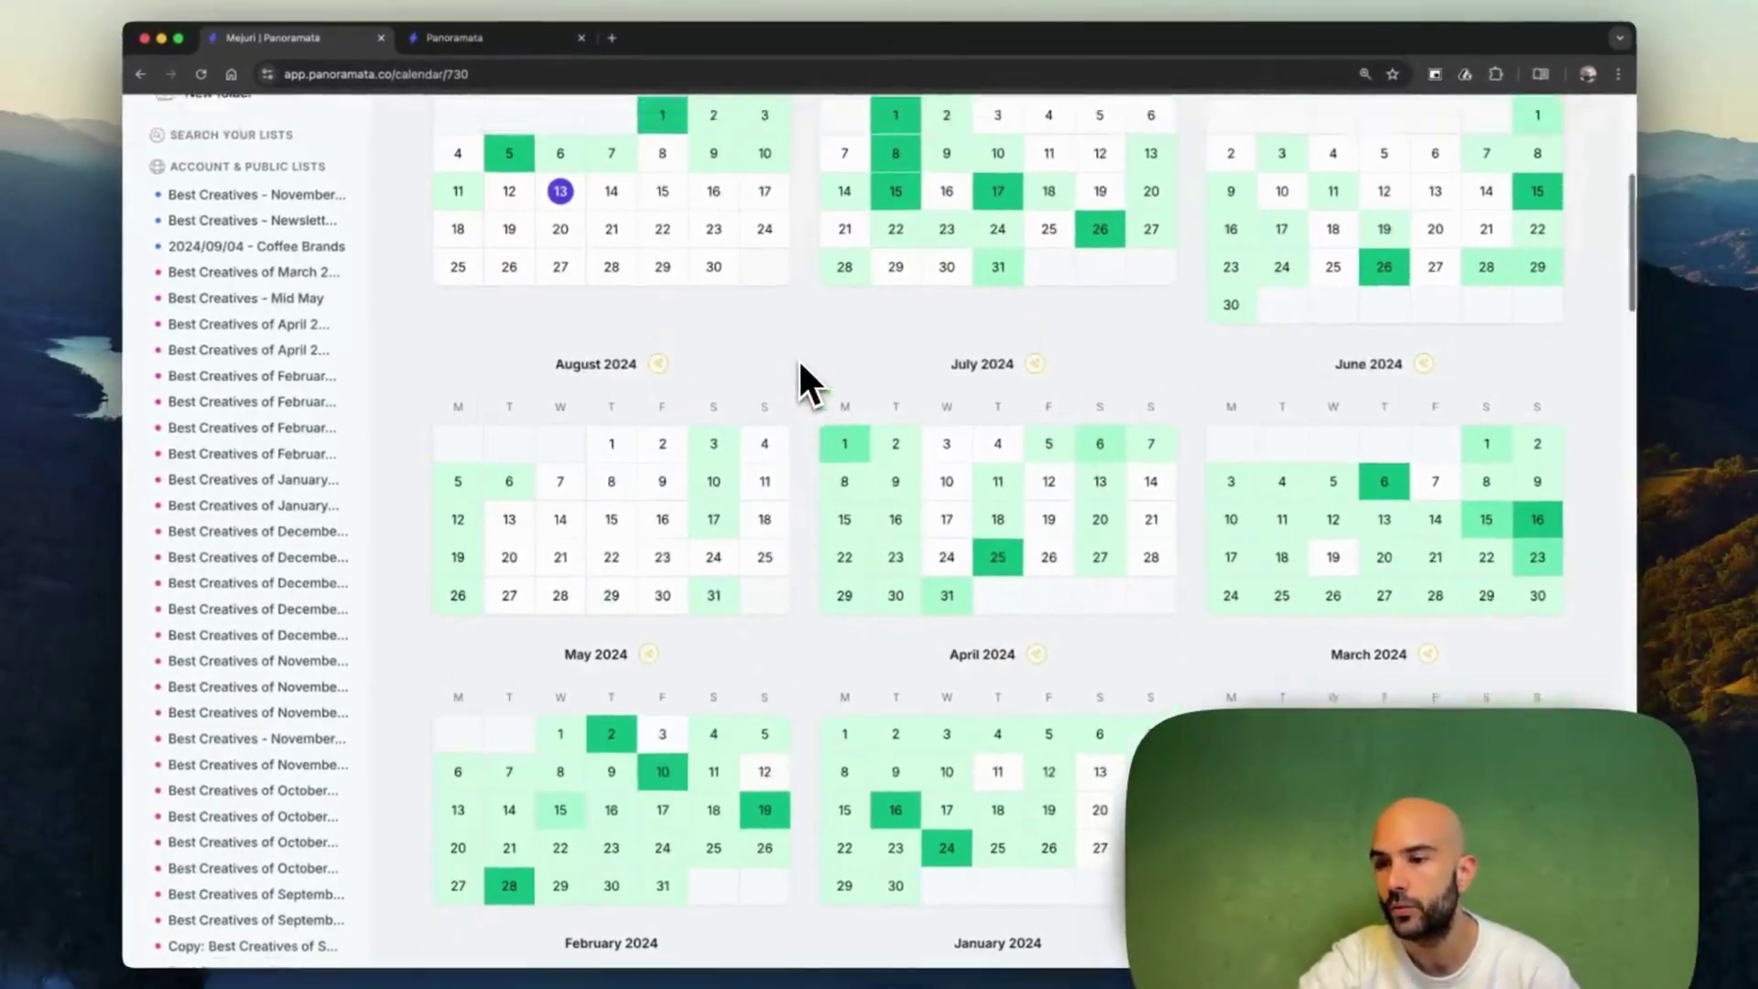
scroll(798, 357, down, 8)
scroll(799, 357, up, 3)
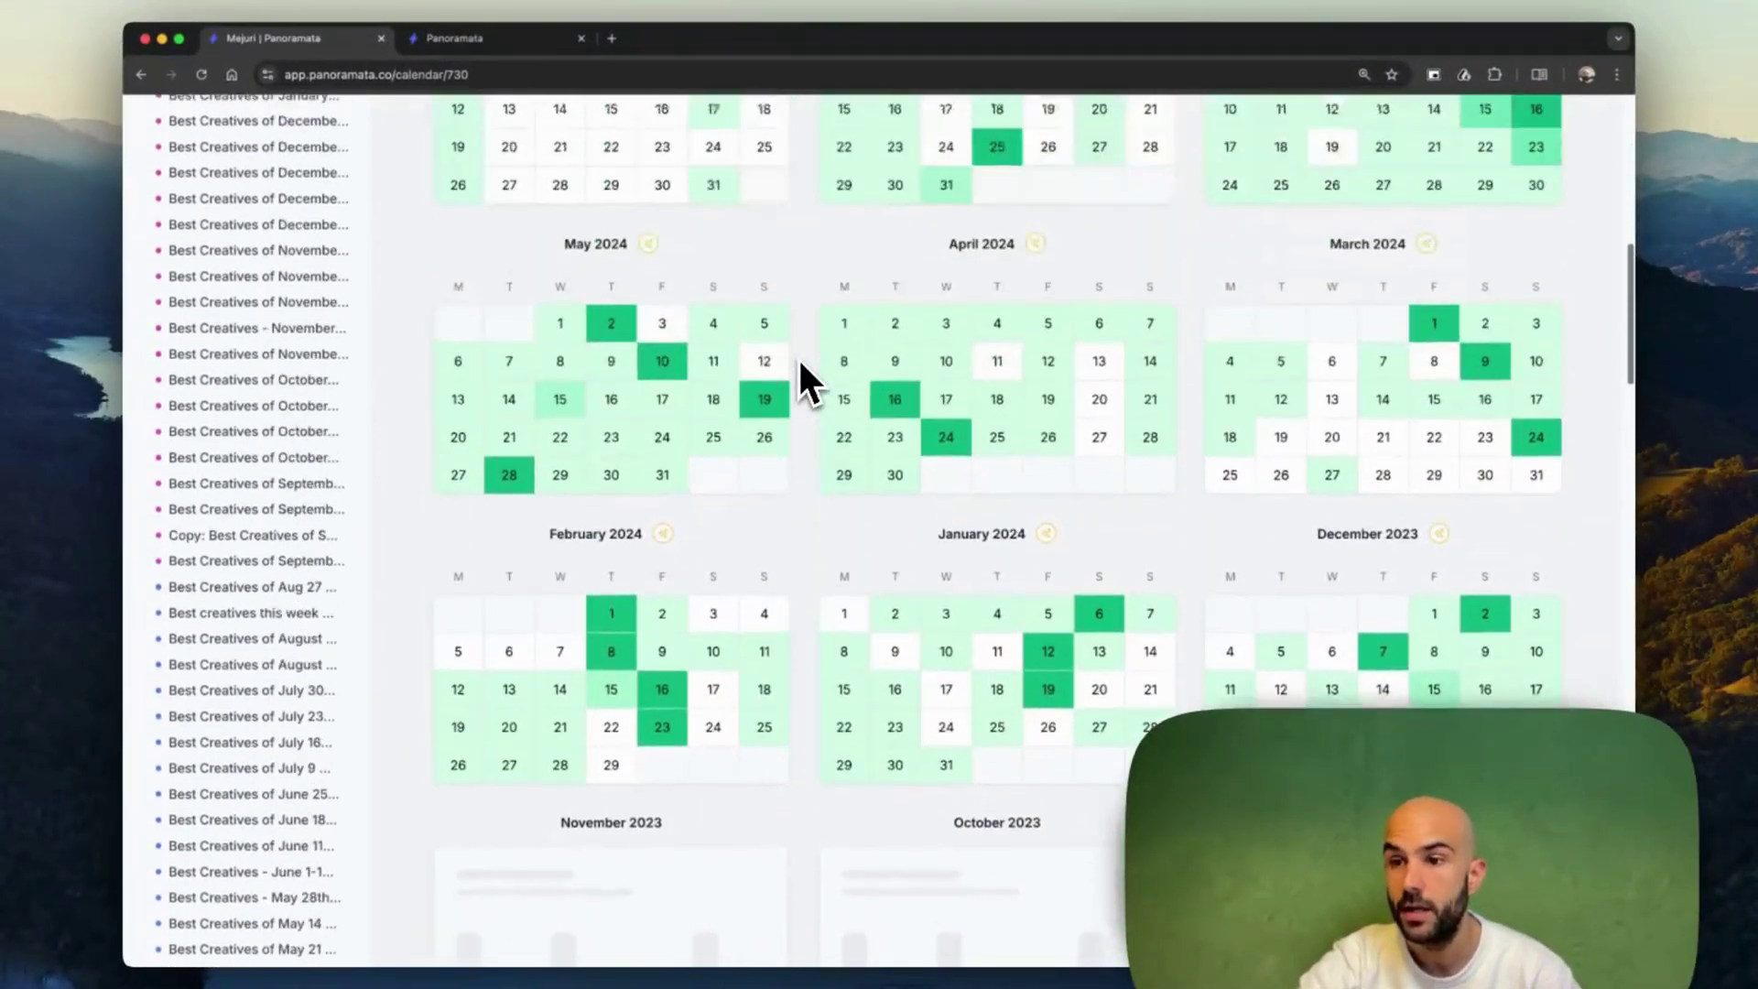
scroll(800, 365, up, 6)
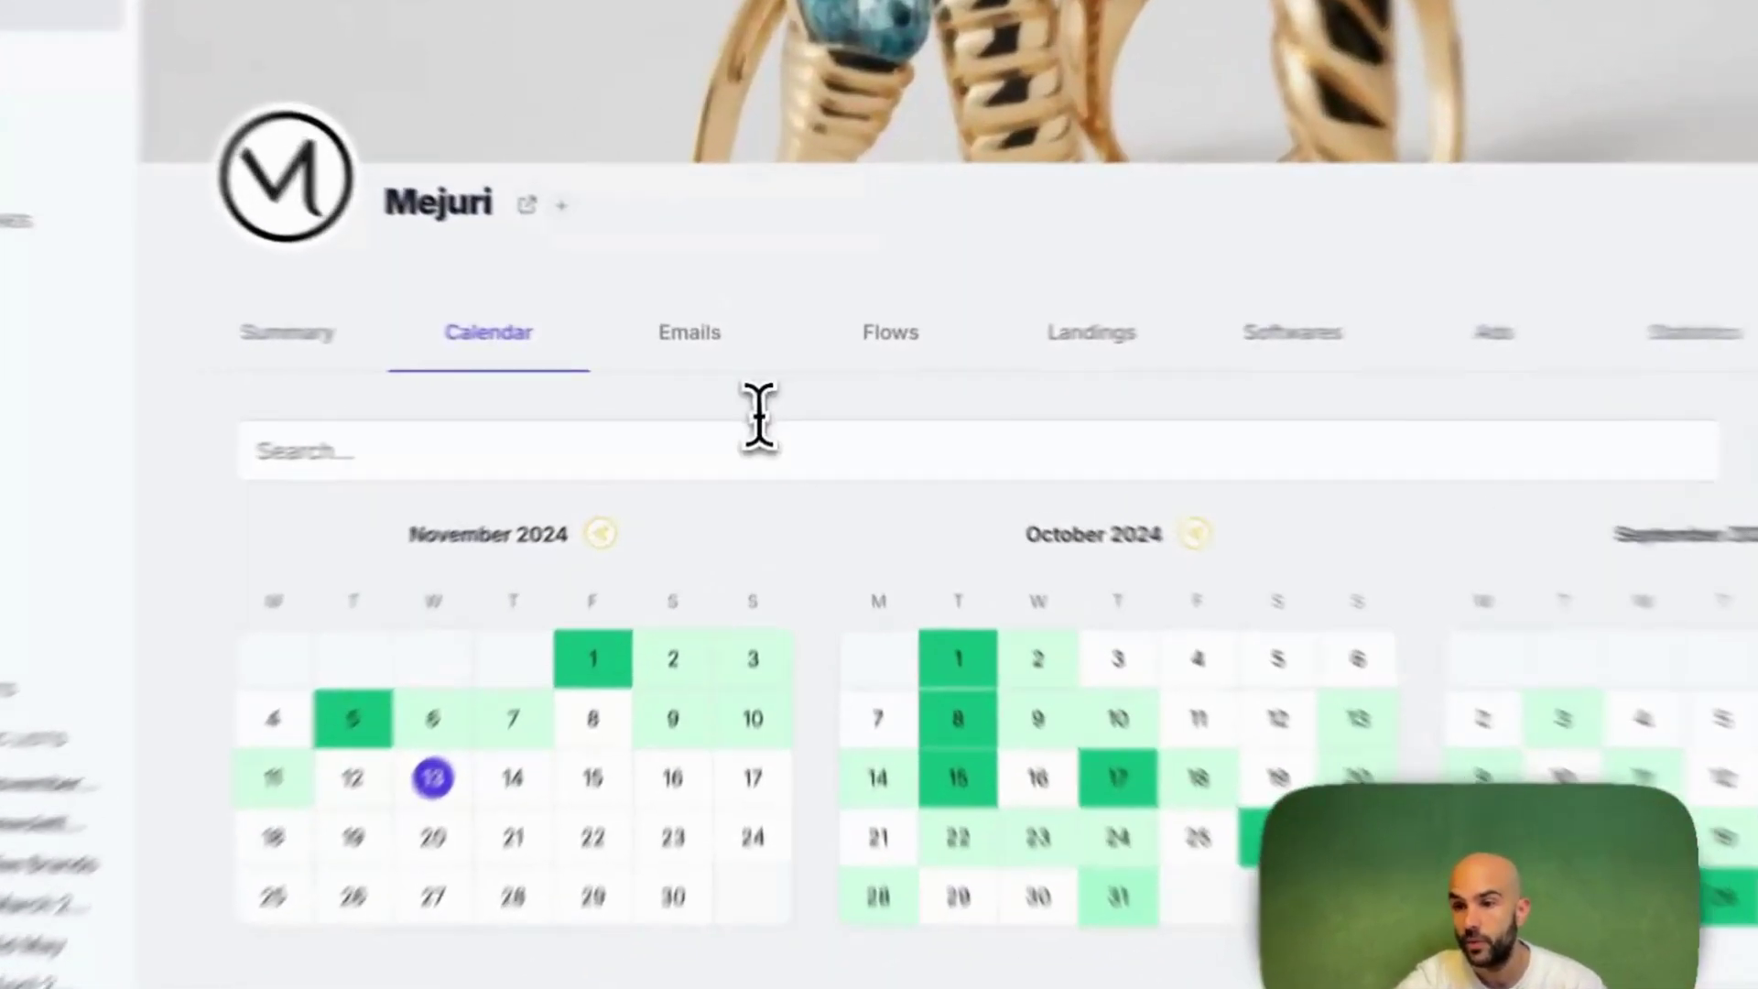
Search the calendar for 'gold' to highlight matching days like 1 October 2024
click(745, 420)
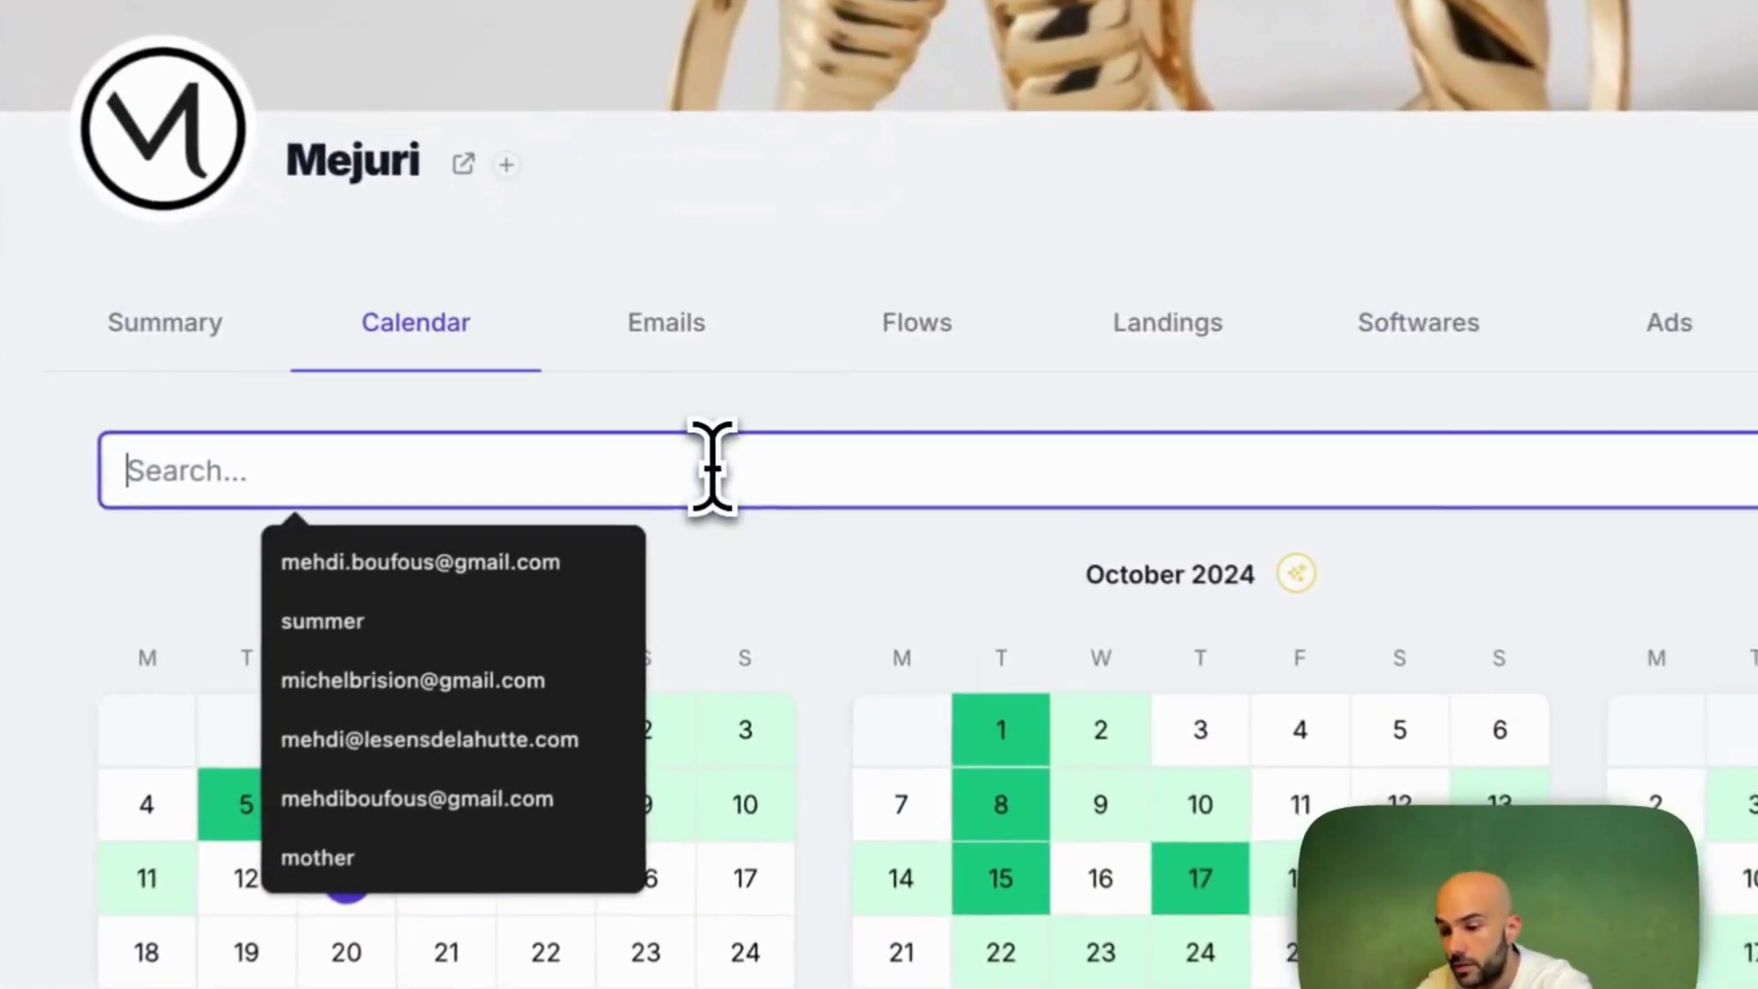
text(god)
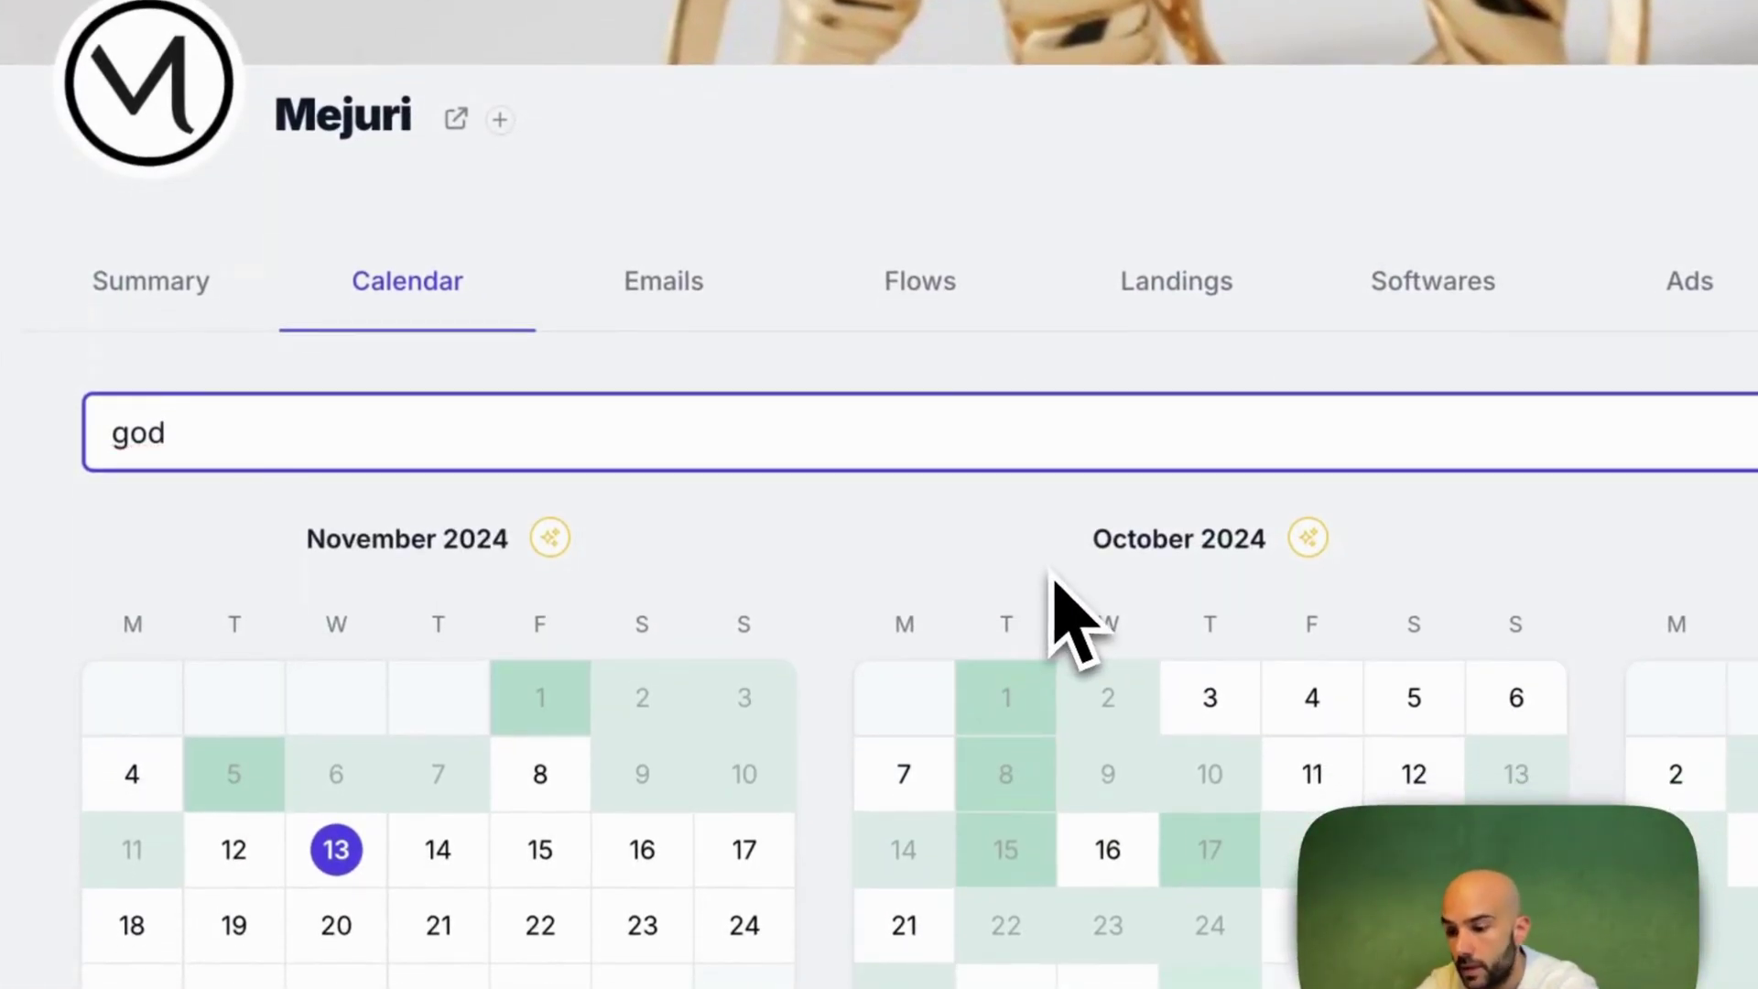
key(BackSpace)
text(ld)
scroll(792, 561, down, 3)
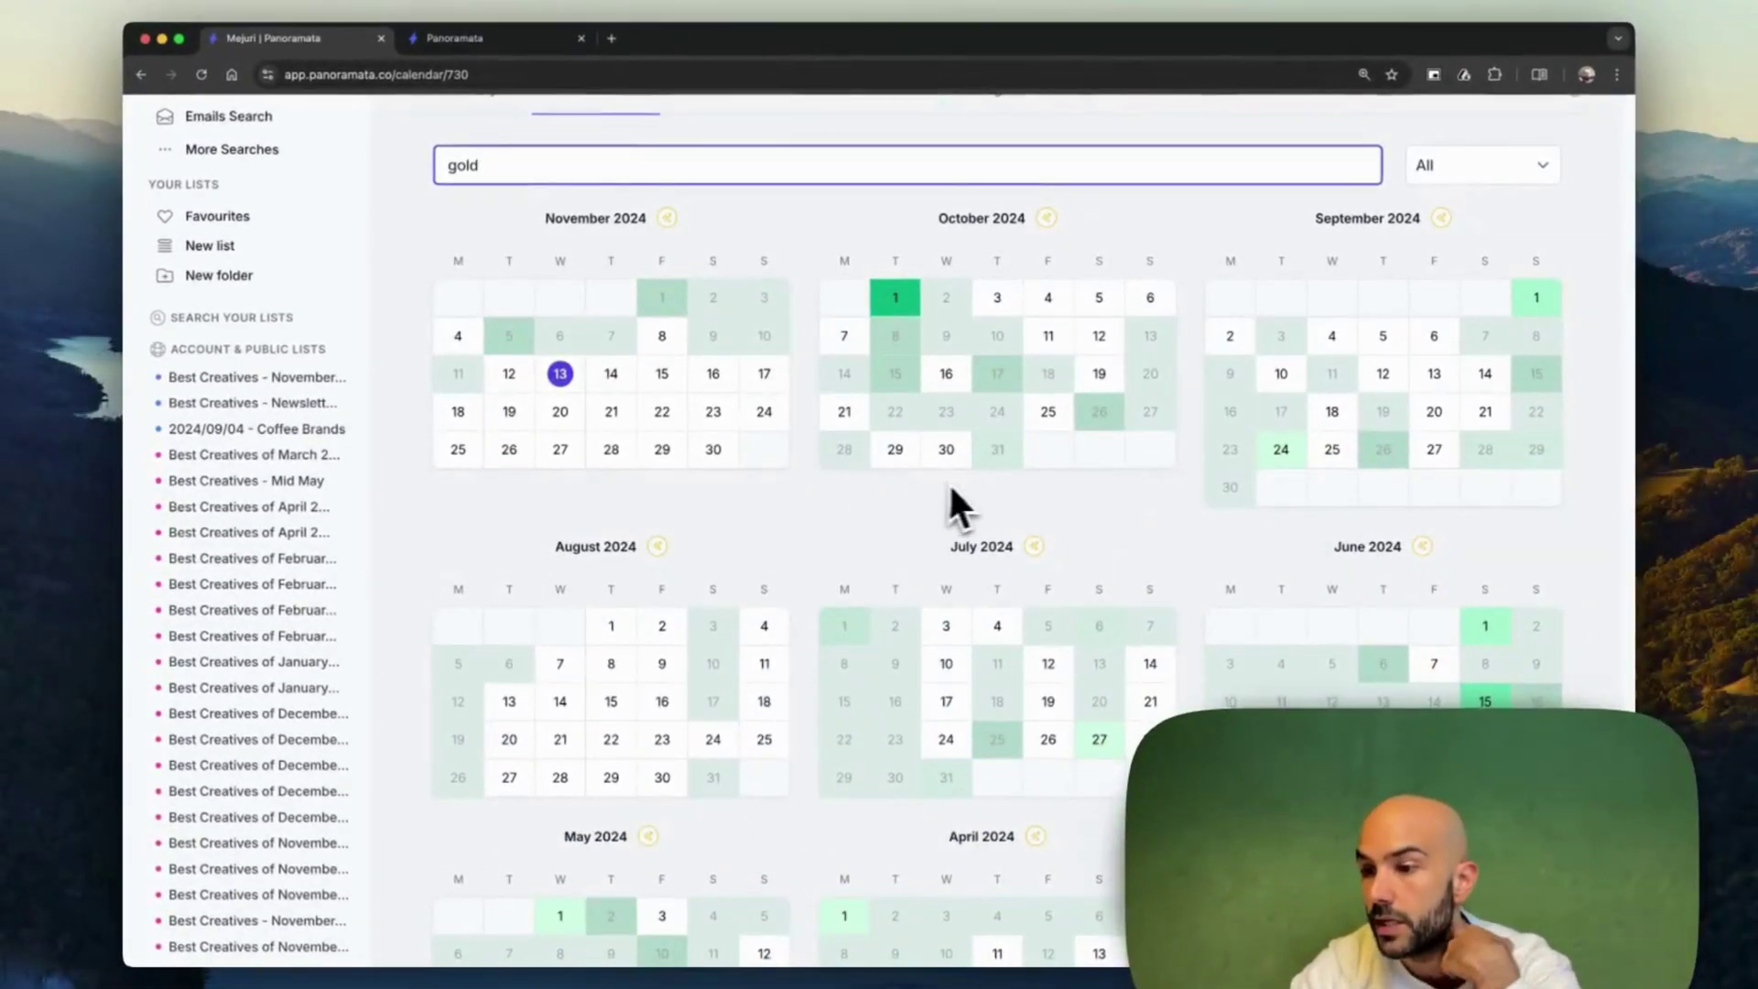
scroll(950, 490, down, 2)
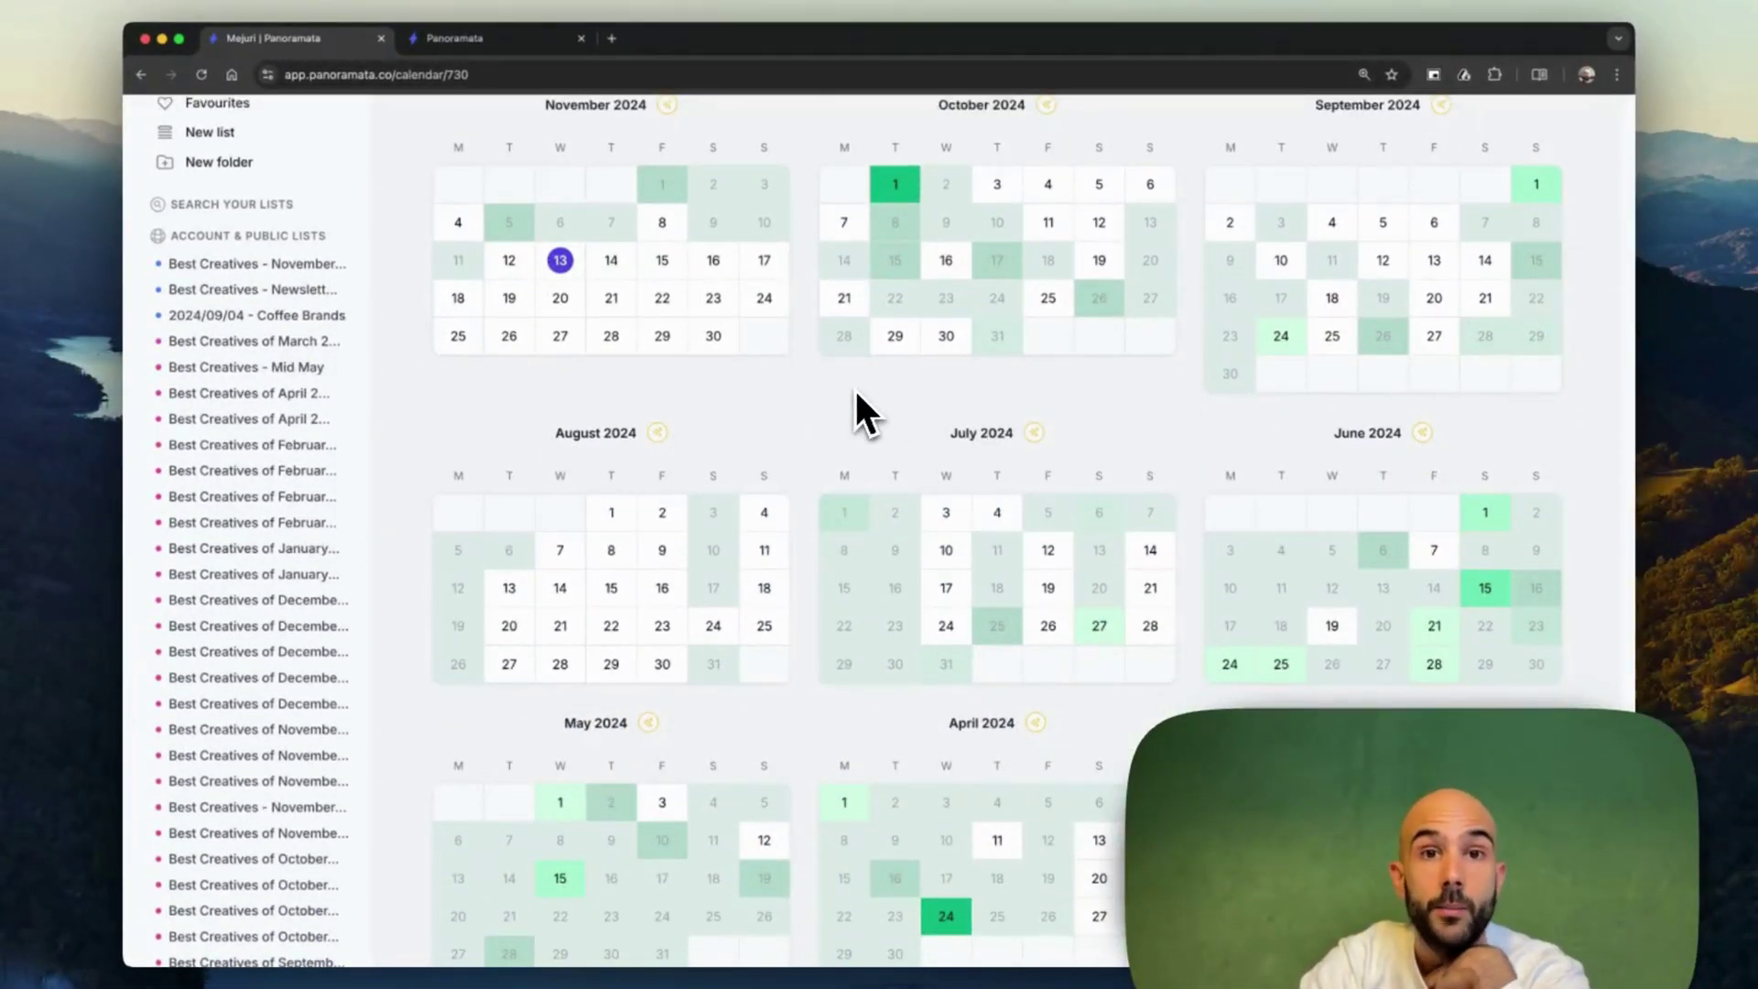
scroll(856, 392, up, 5)
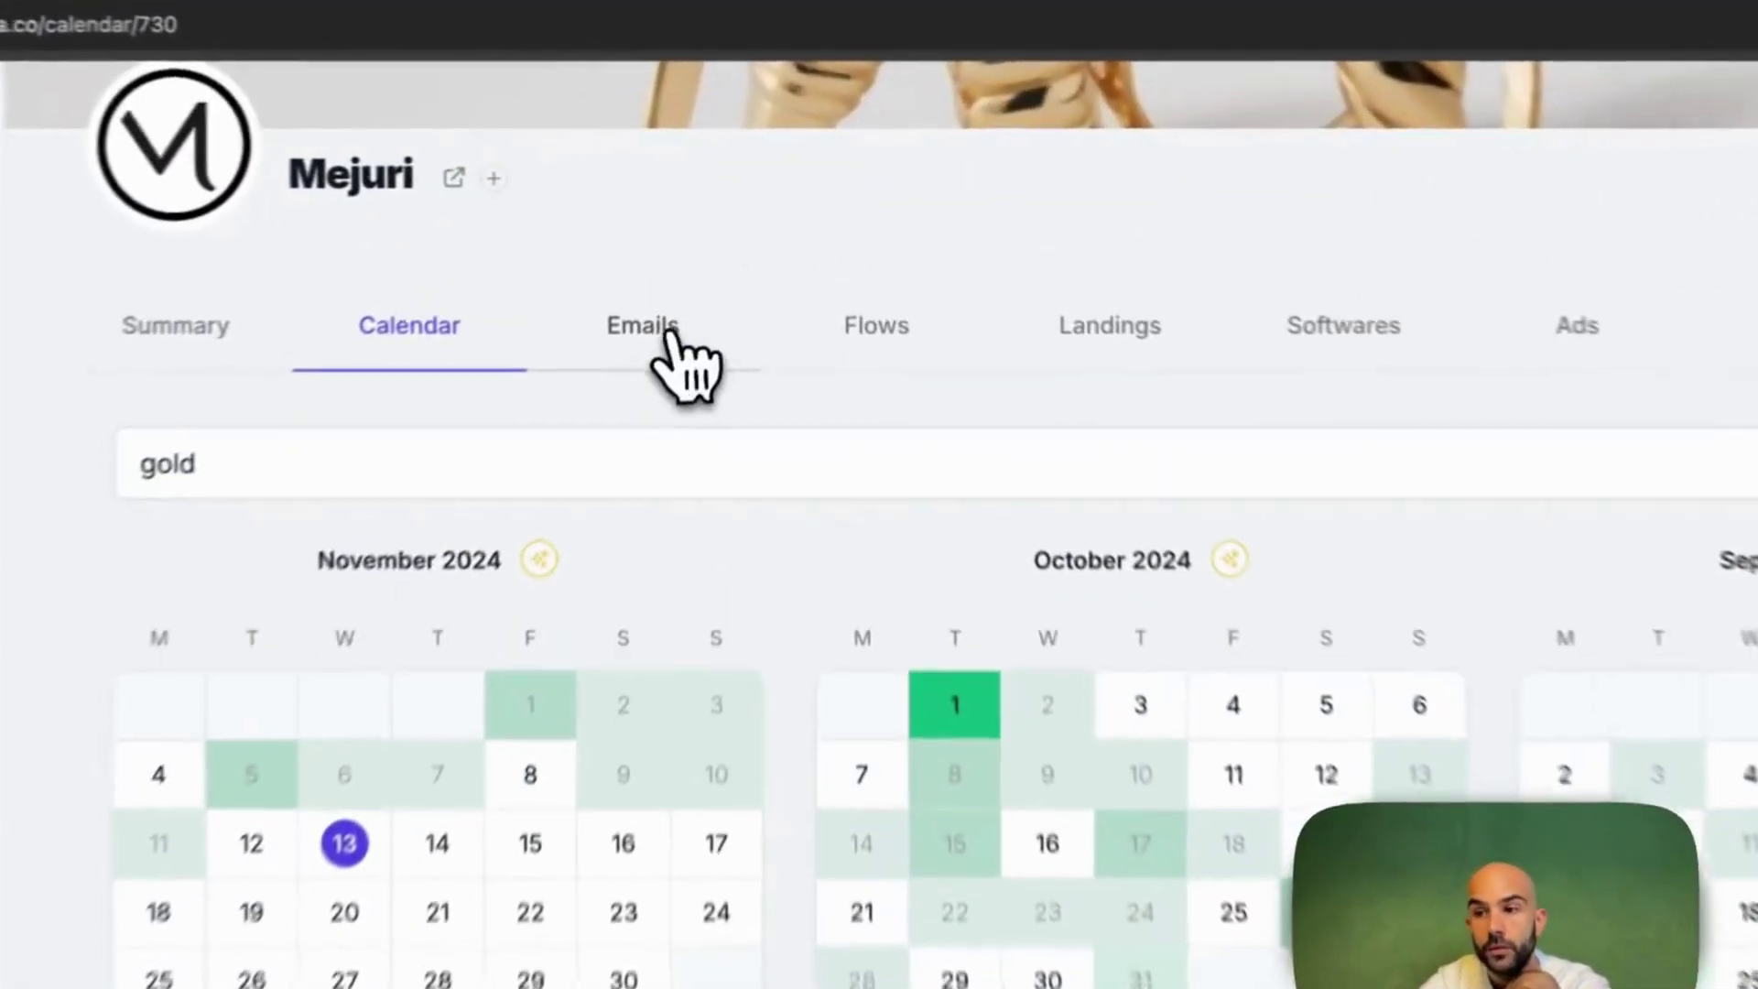
click(645, 343)
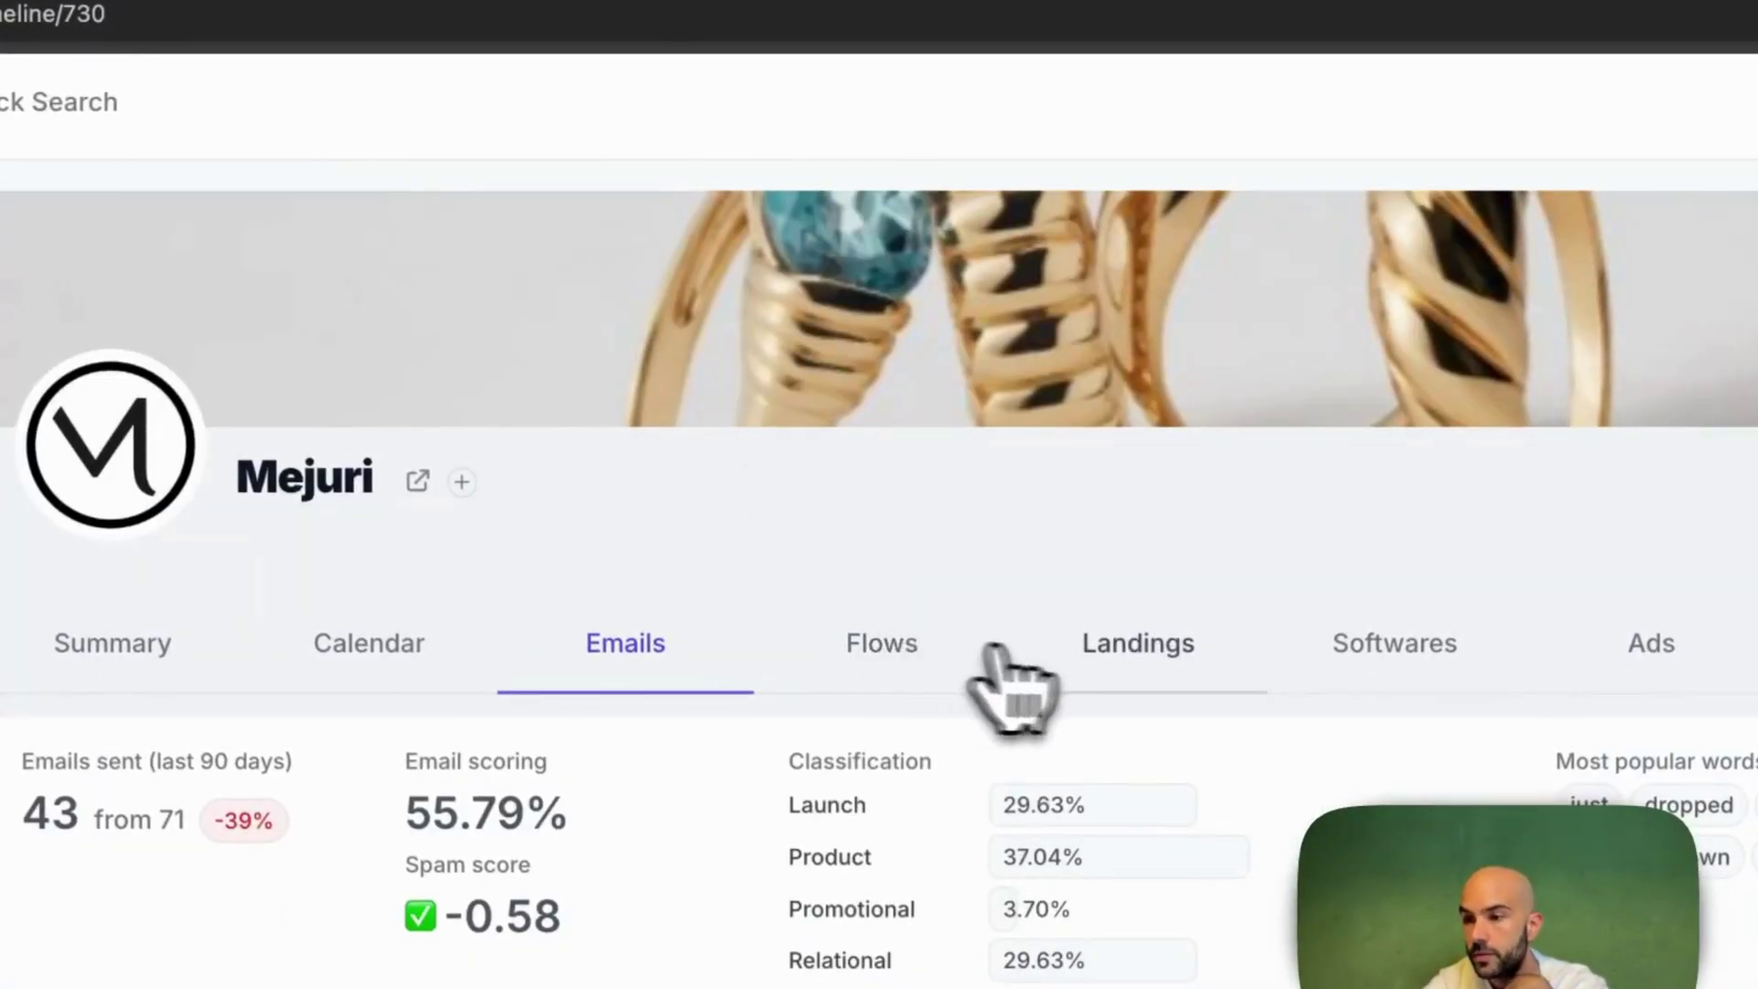
click(1119, 652)
scroll(852, 608, down, 10)
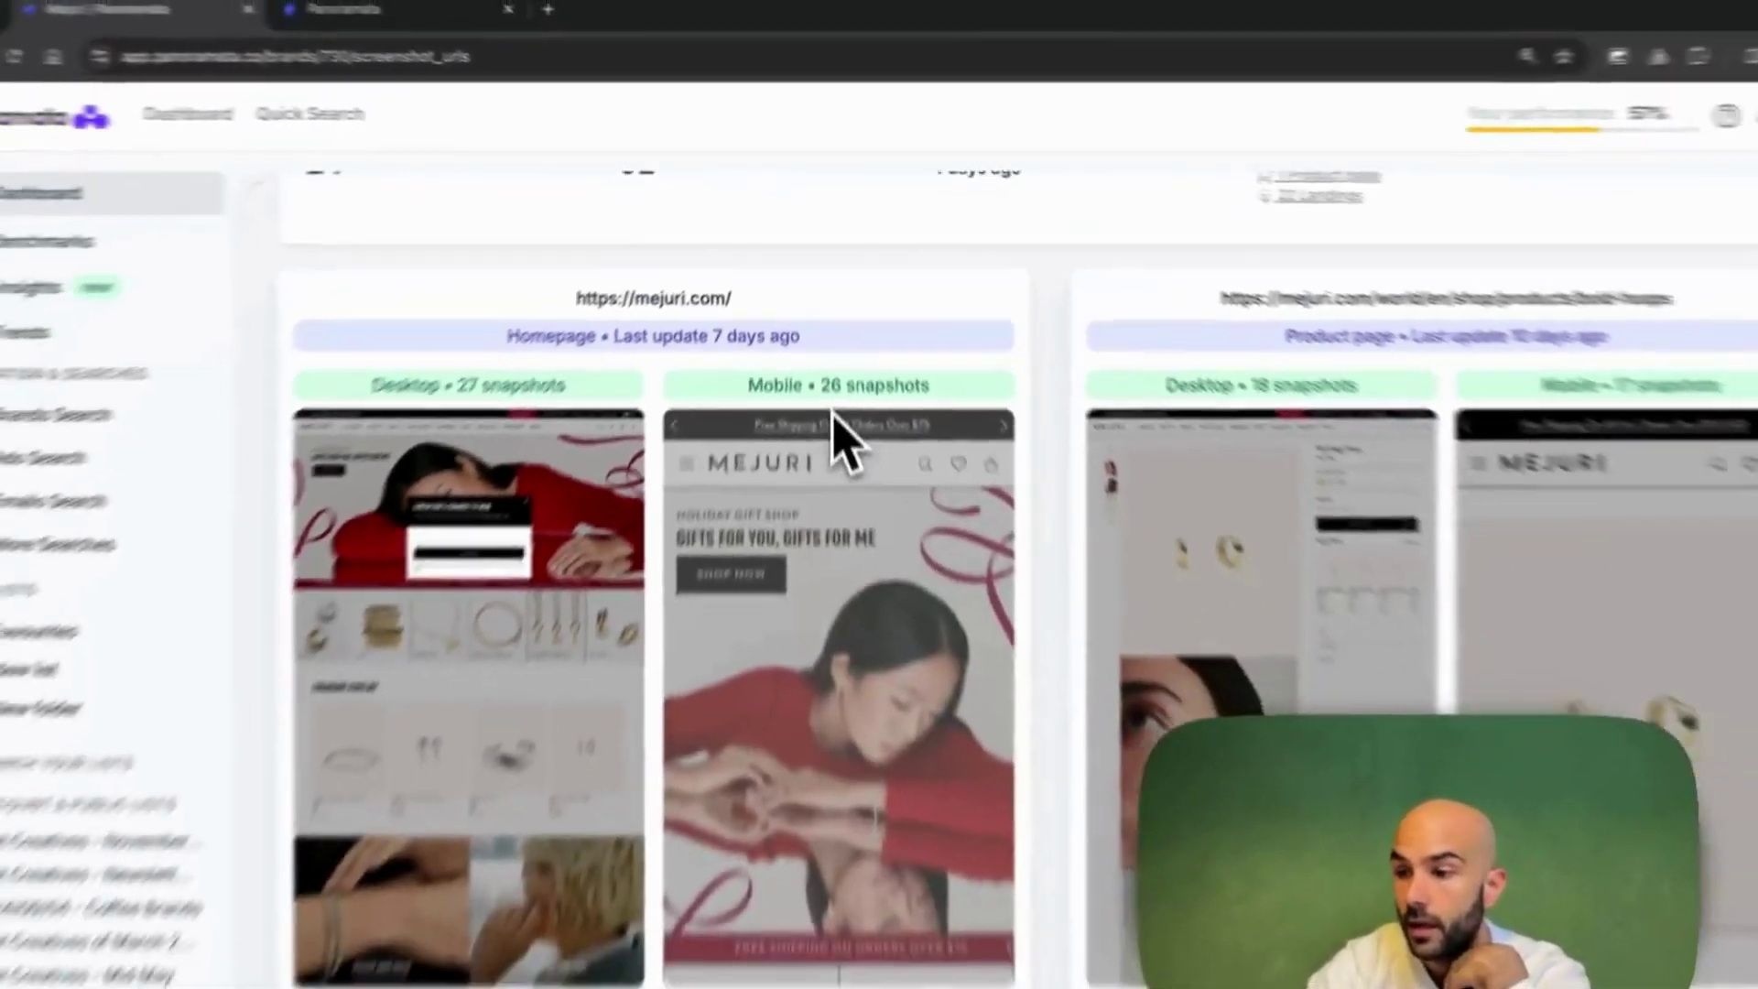
scroll(837, 435, down, 10)
scroll(833, 366, up, 5)
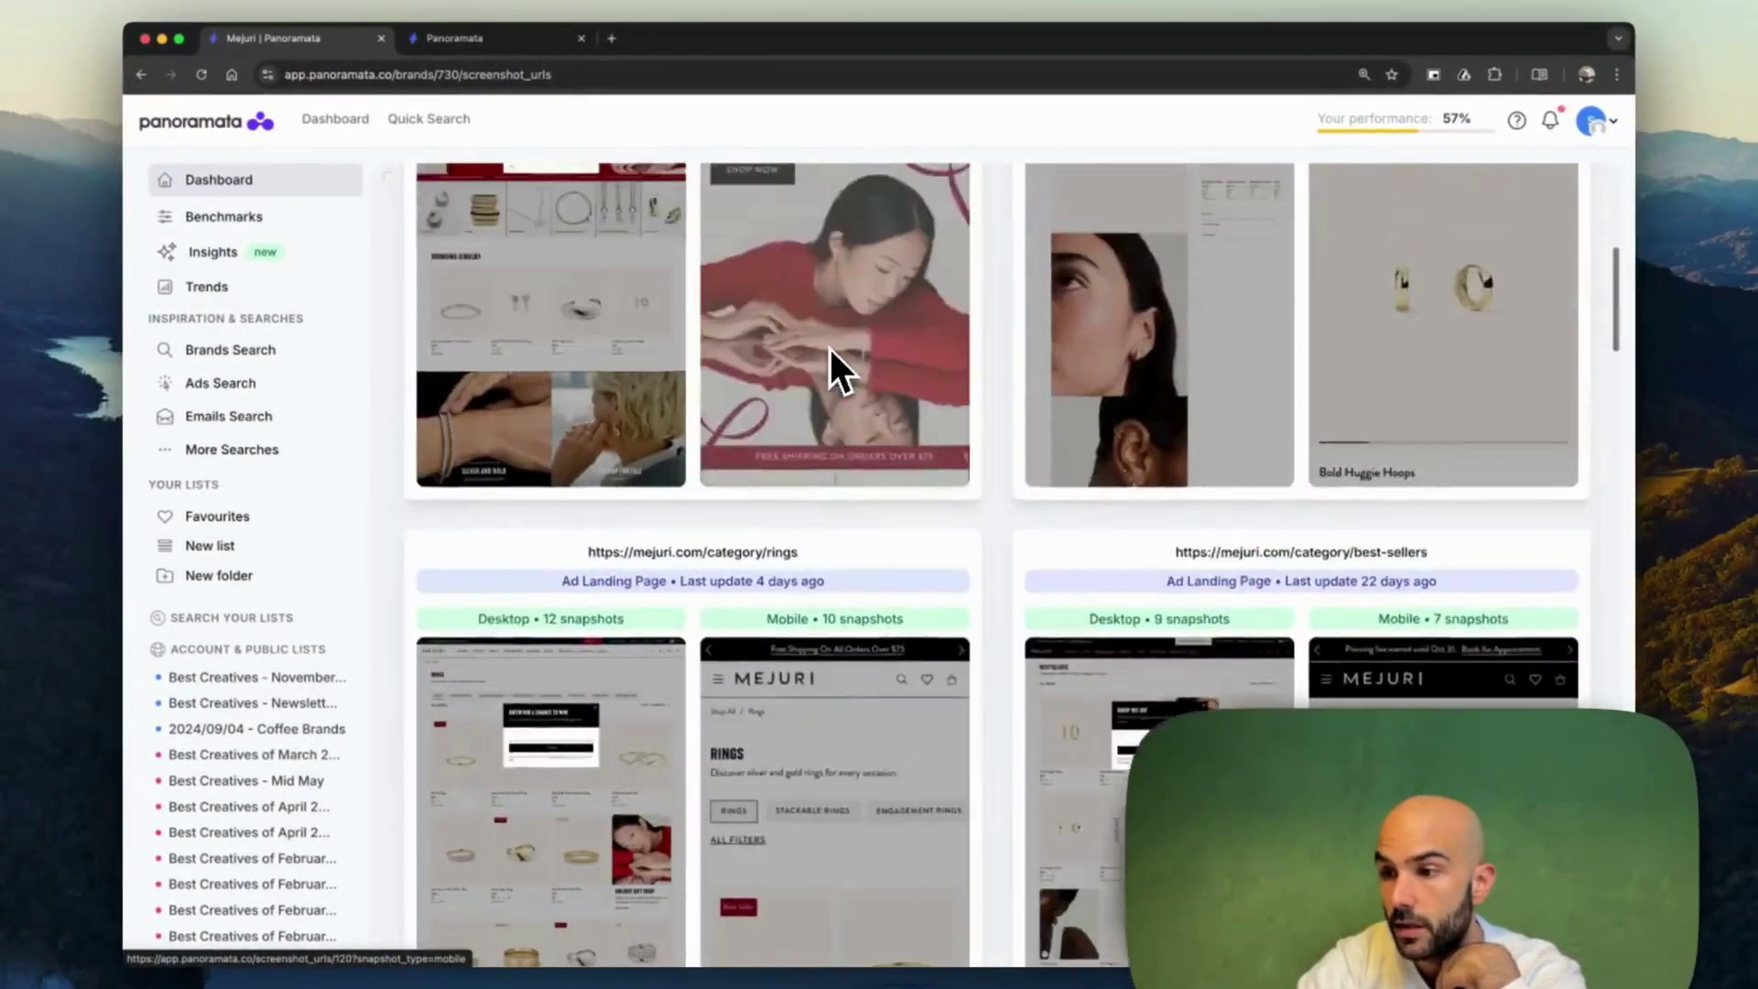
scroll(830, 348, up, 10)
click(1231, 395)
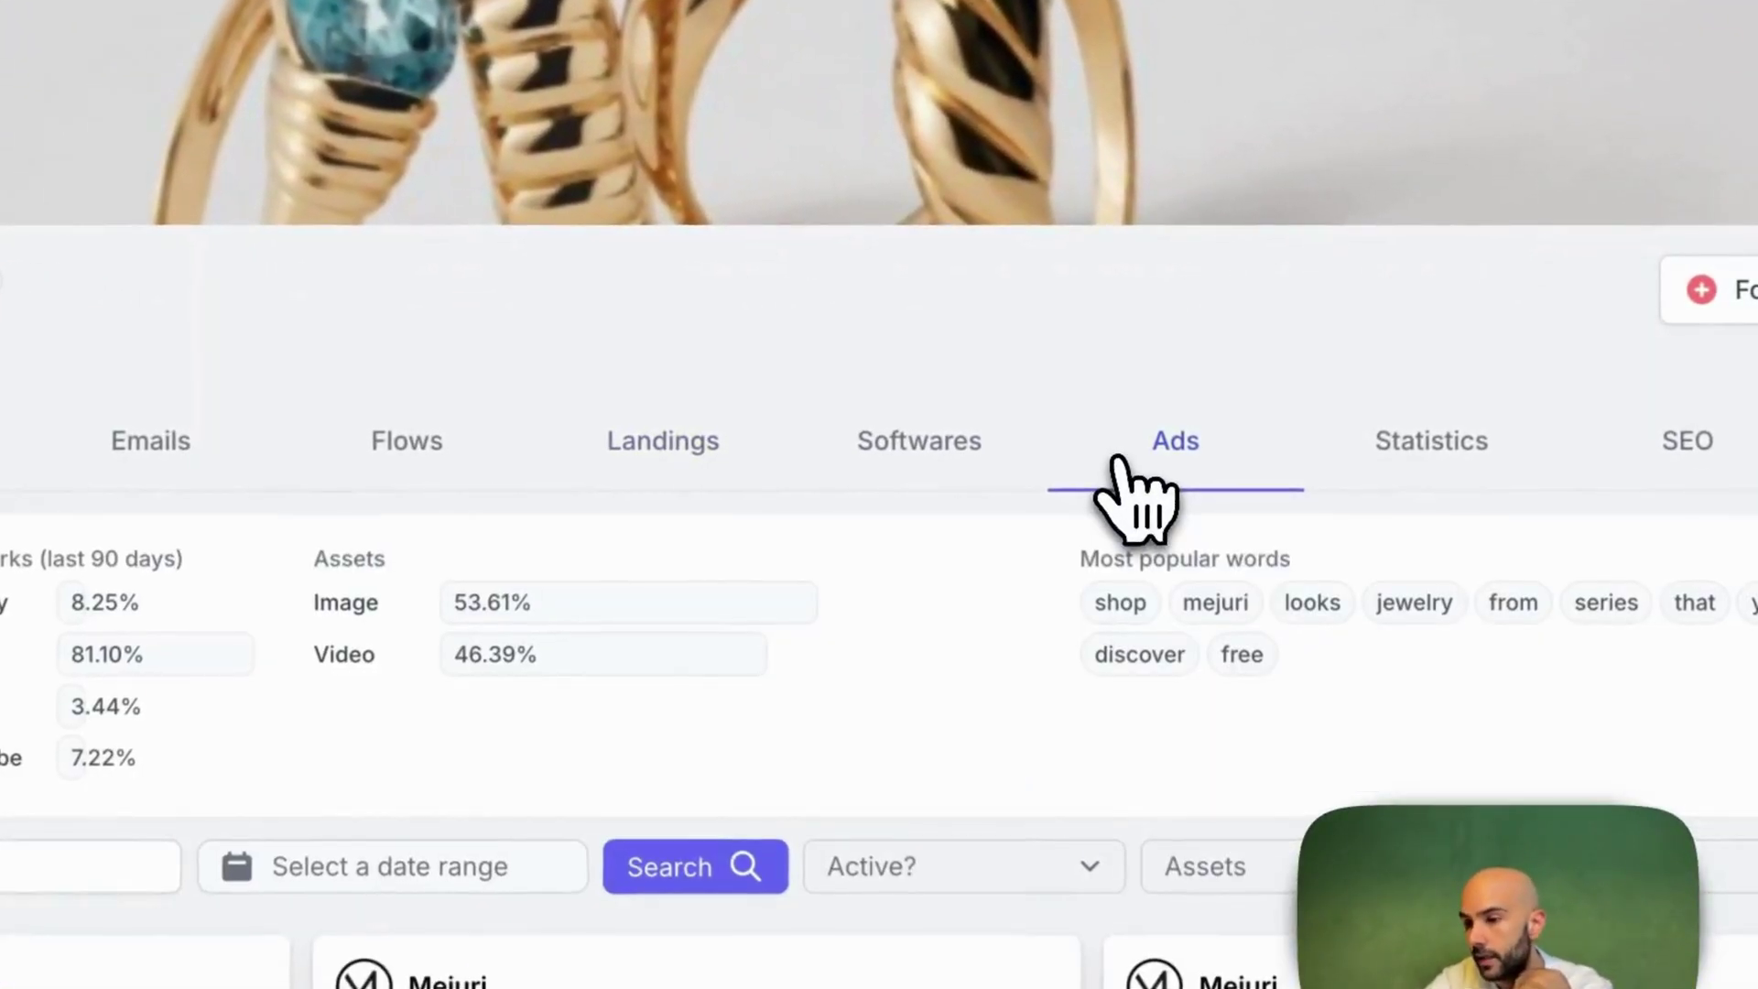